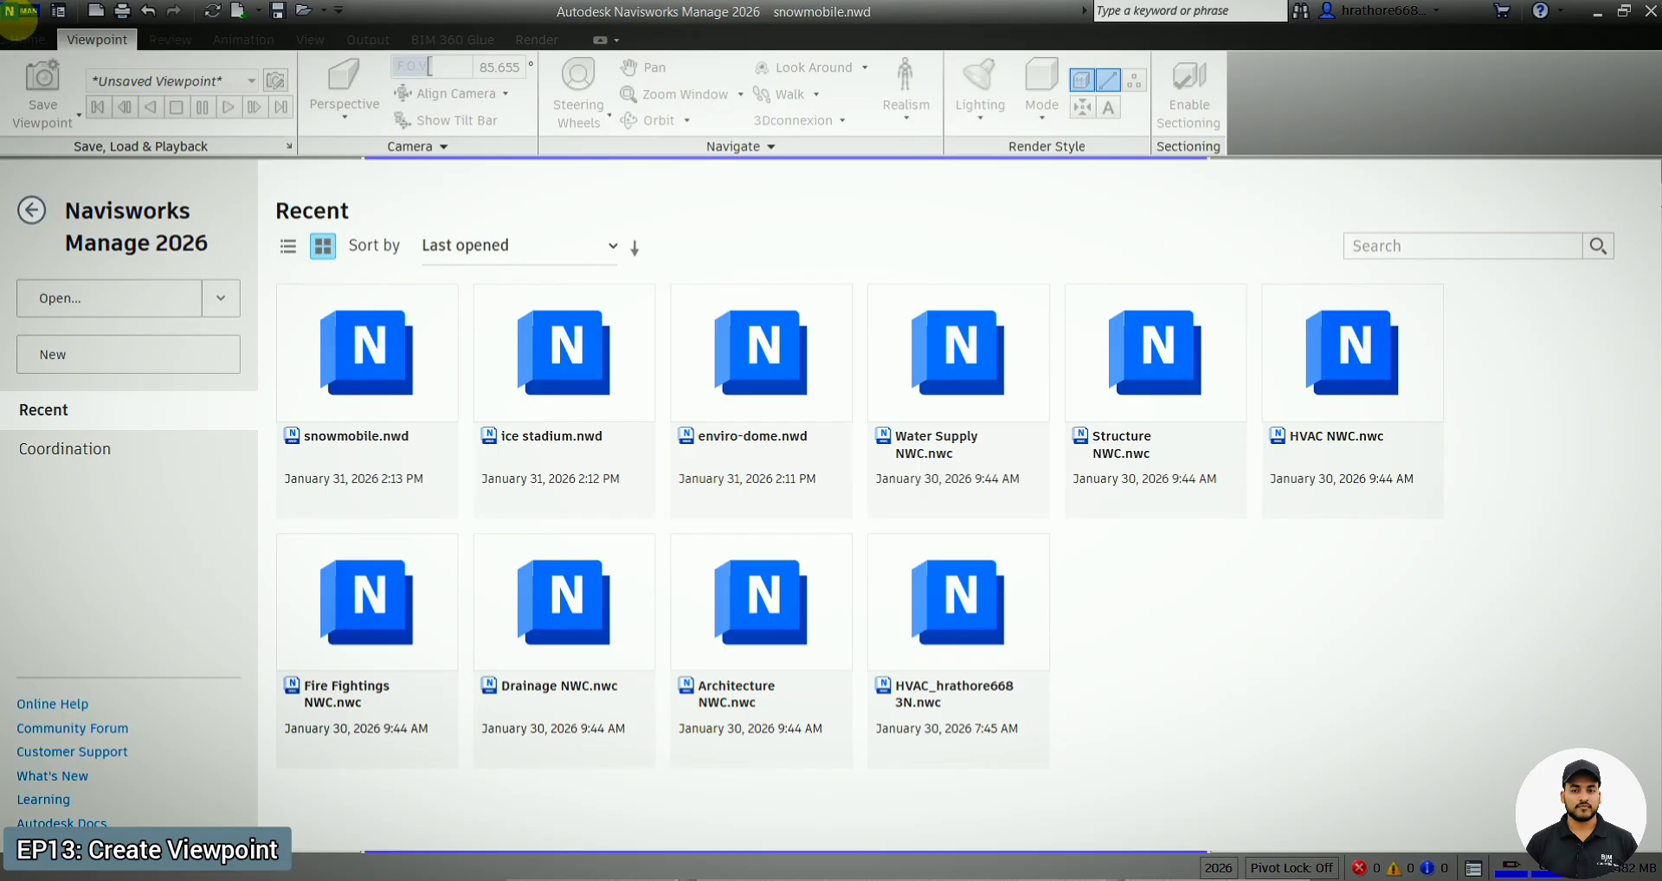
- Open the ice stadium model from the installed sample files
click(21, 21)
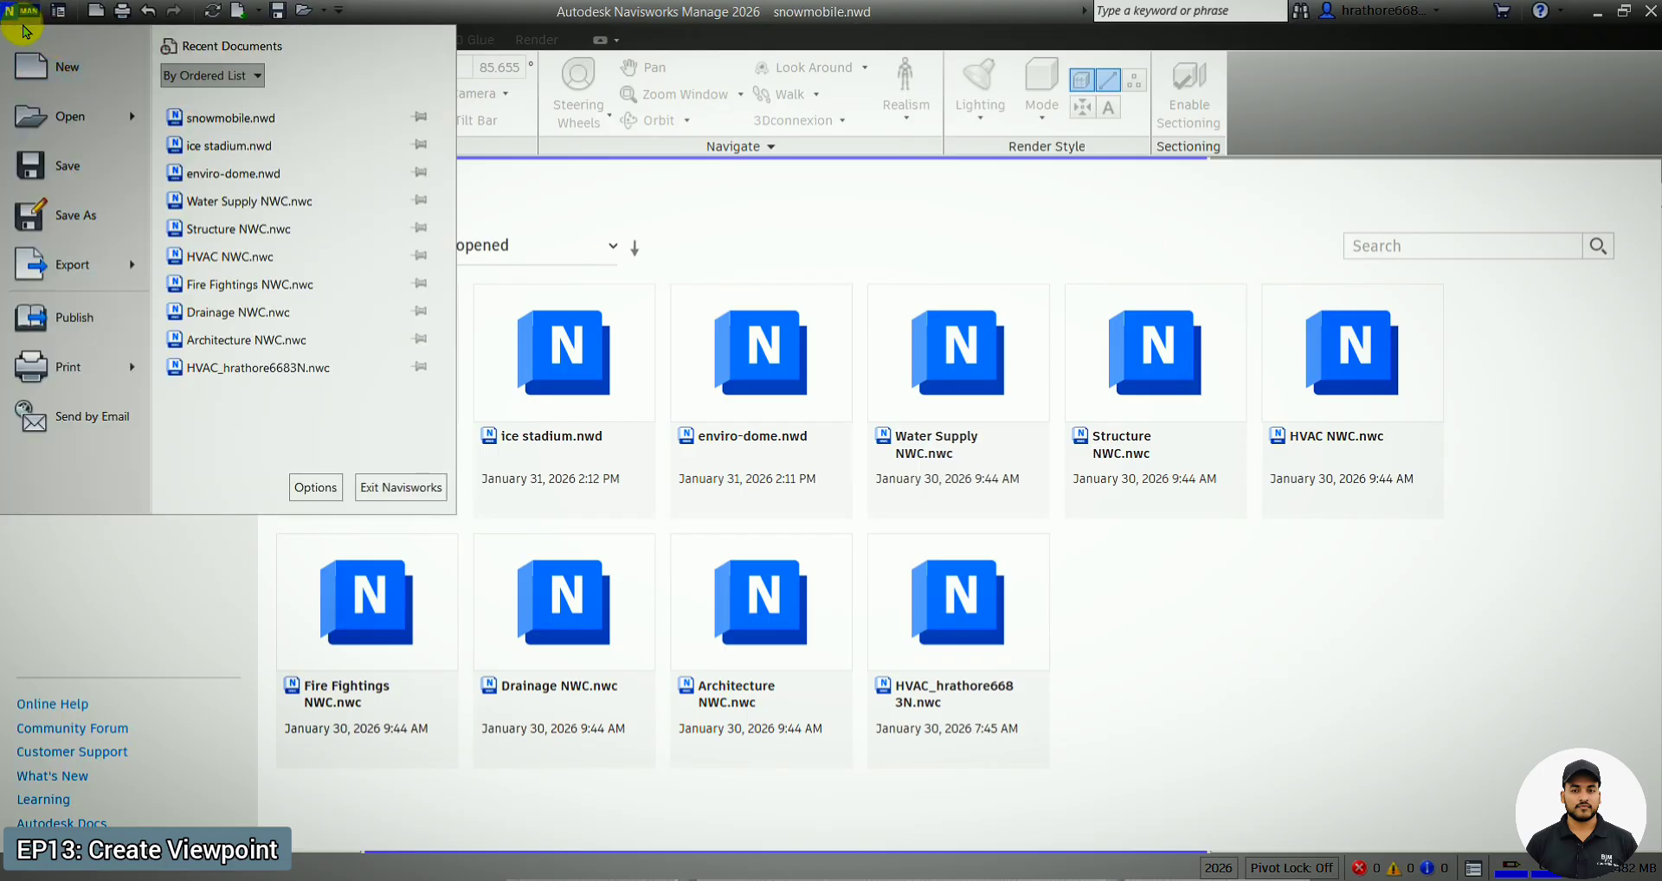
mouse_move(115, 128)
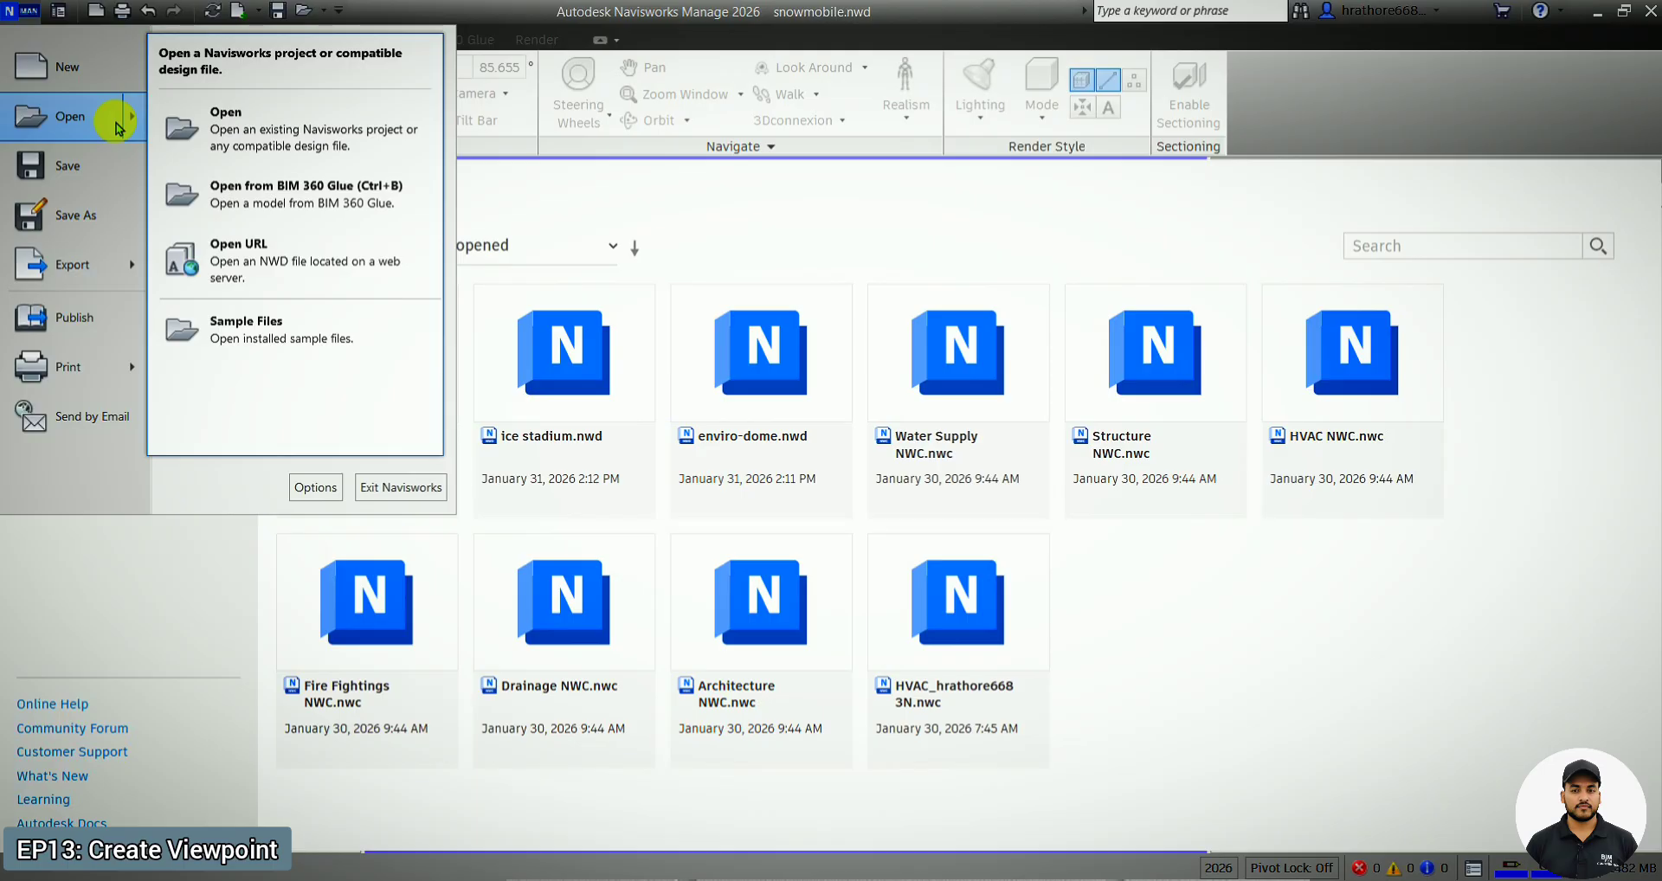
click(283, 338)
scroll(389, 278, down, 1)
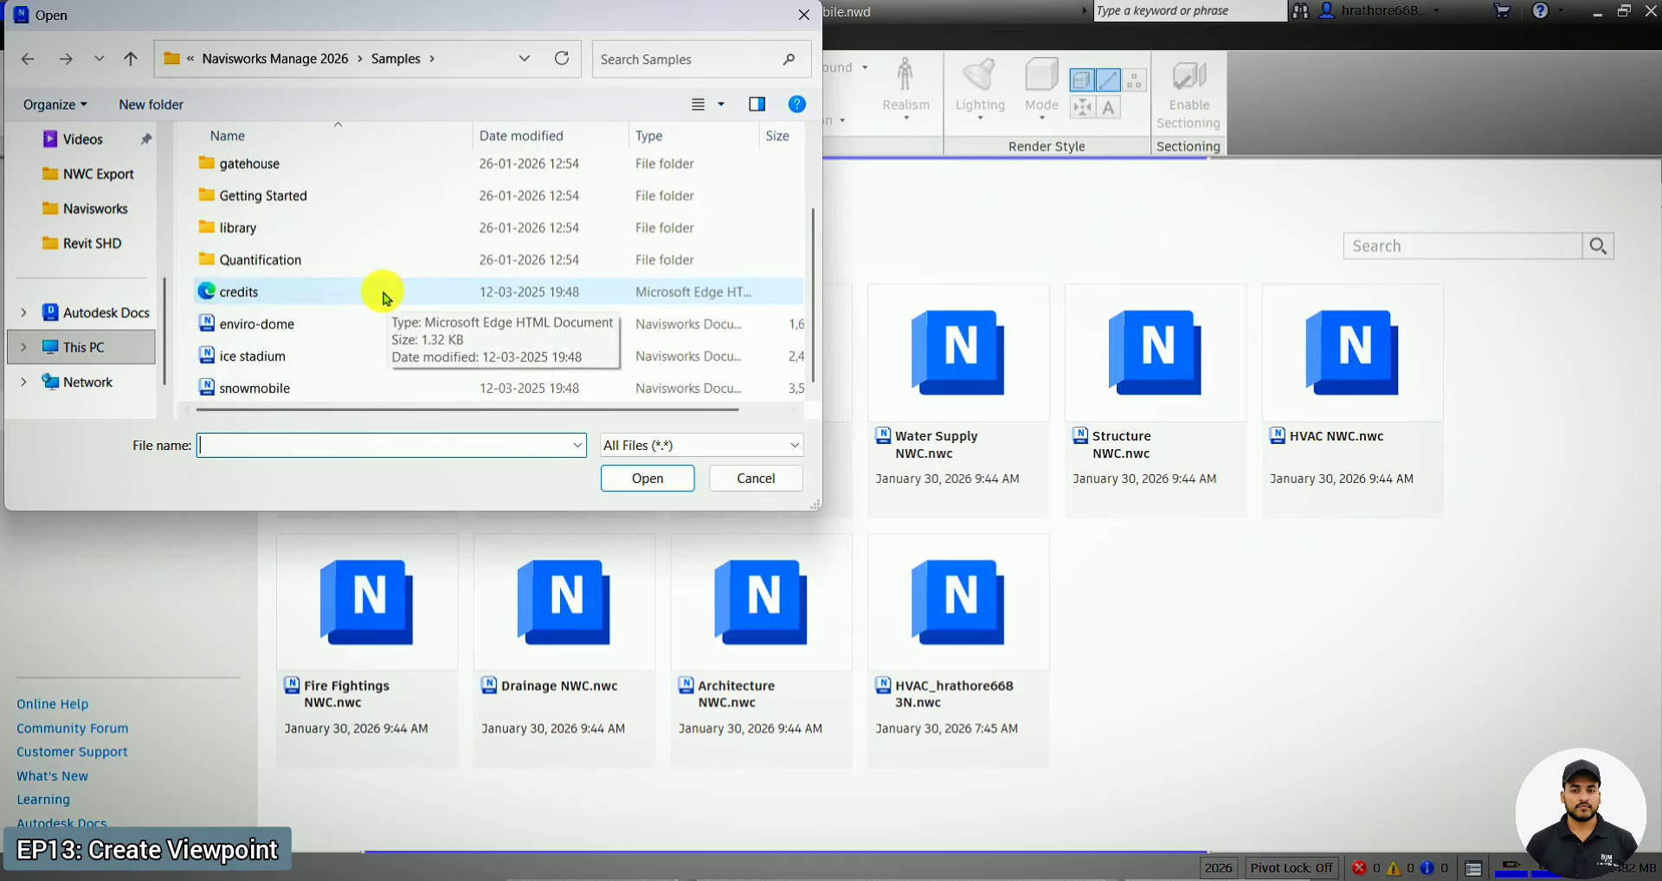
click(319, 355)
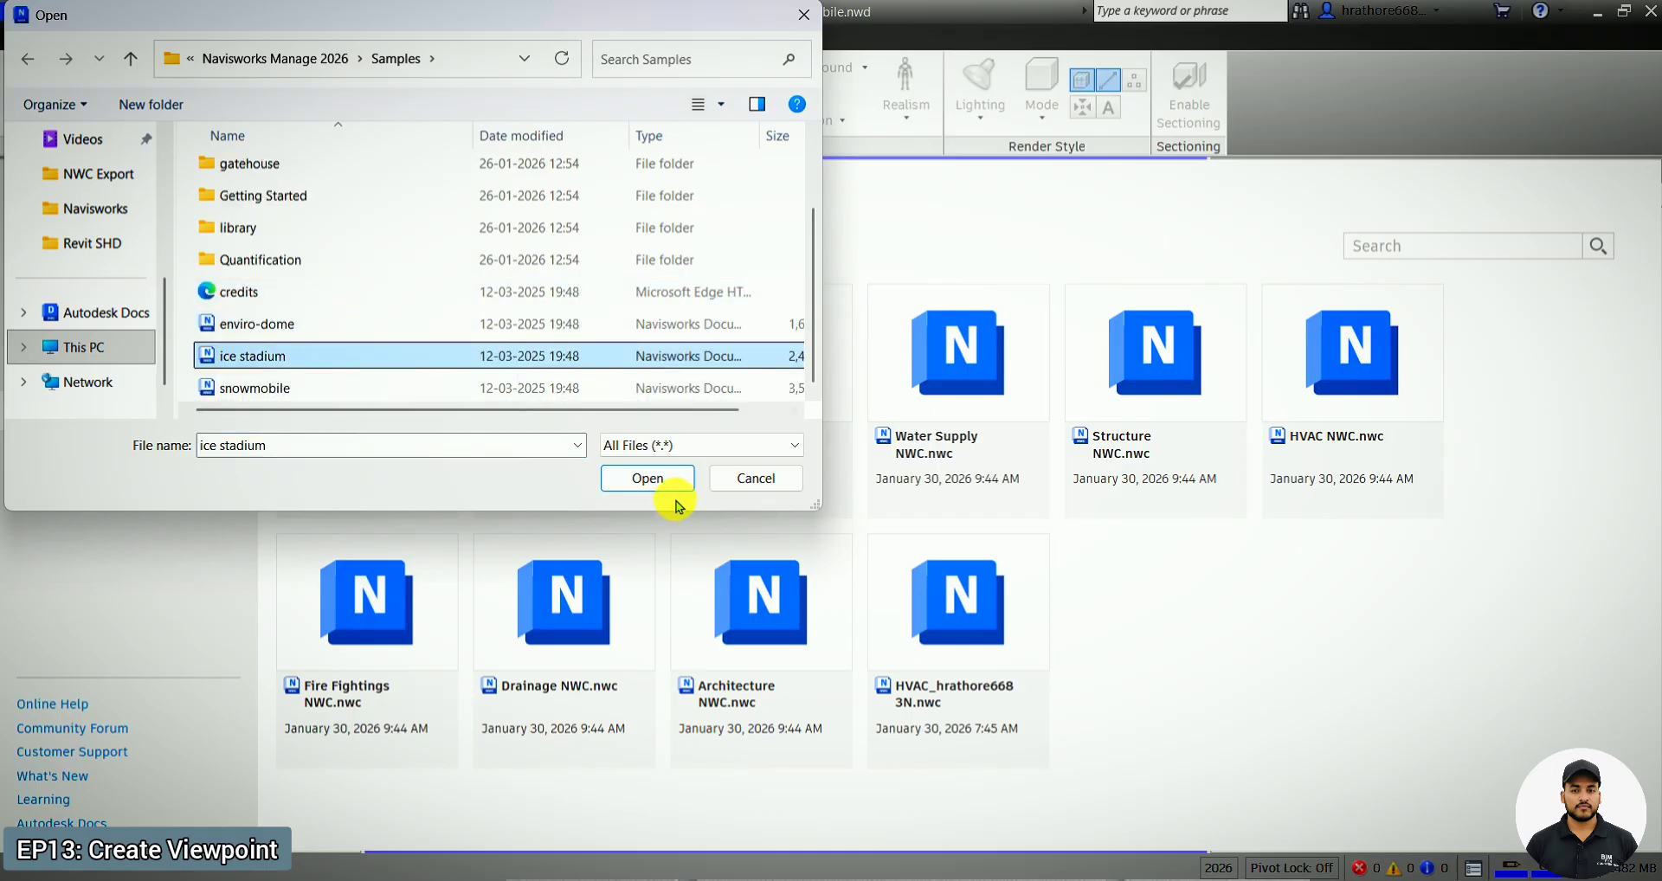
click(663, 481)
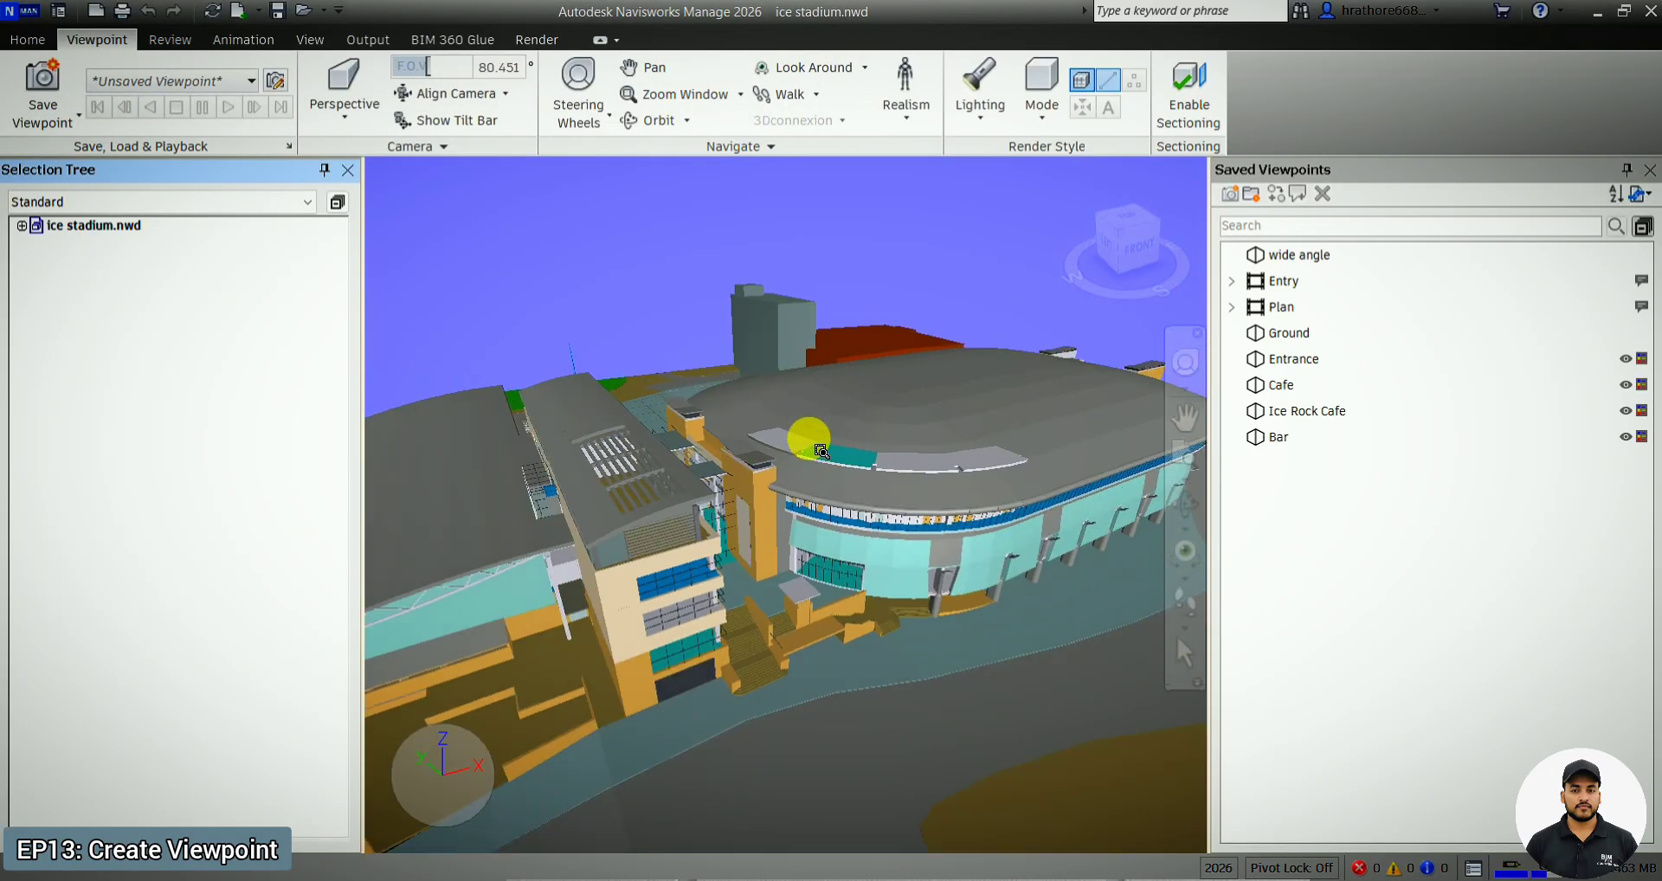
- Narrow the Selection Tree and close the Saved Viewpoints window
scroll(813, 444, down, 5)
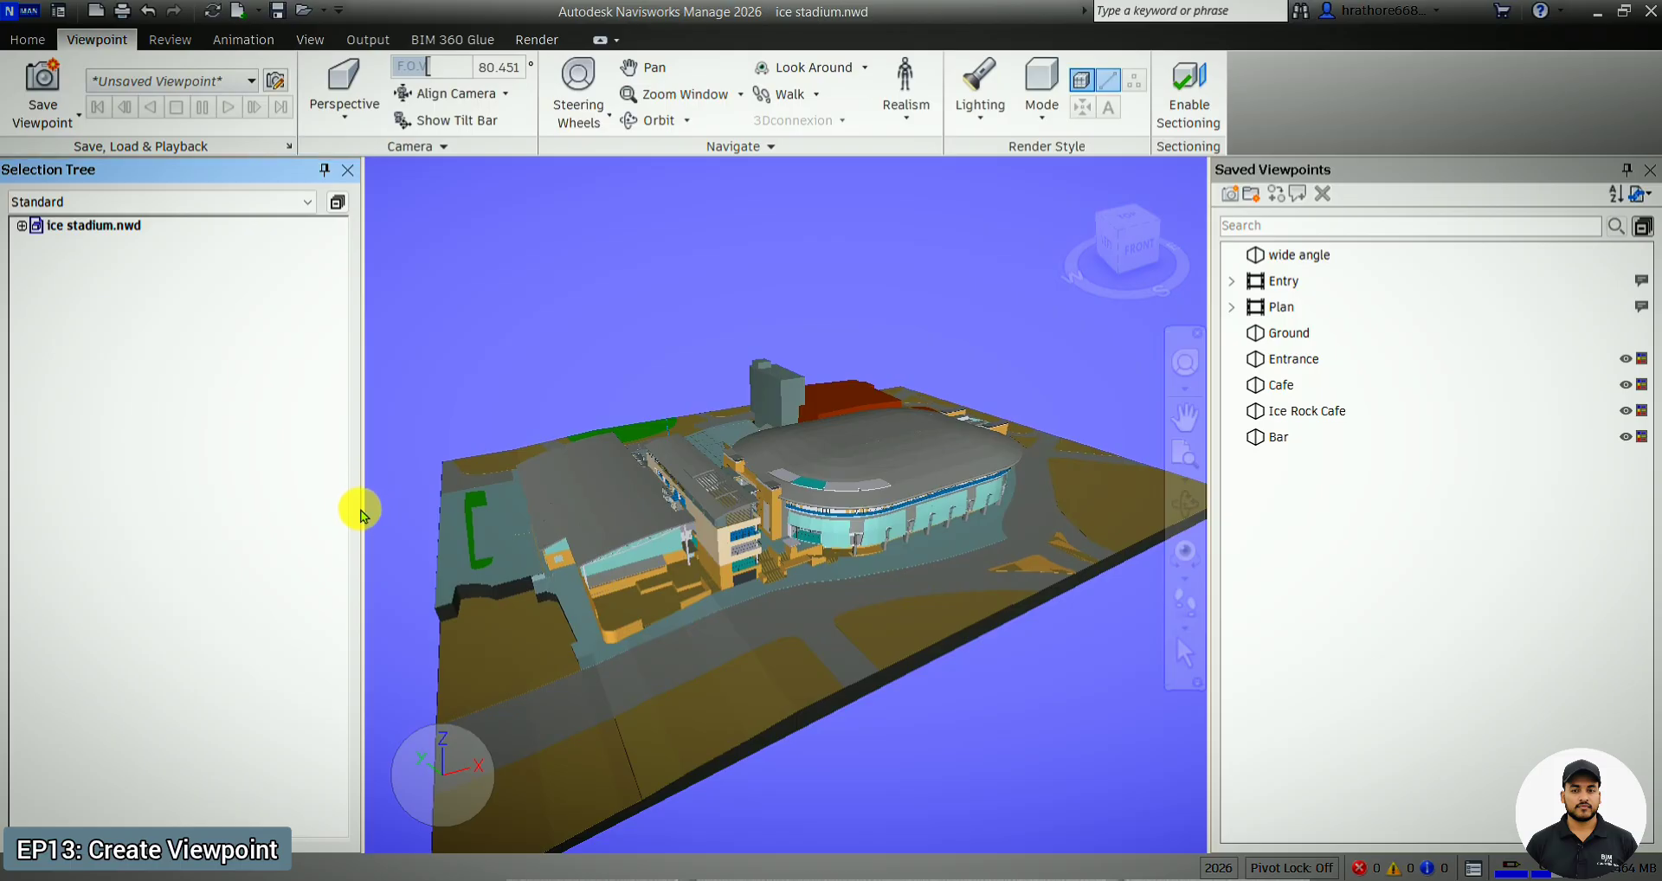
drag(360, 516, 290, 511)
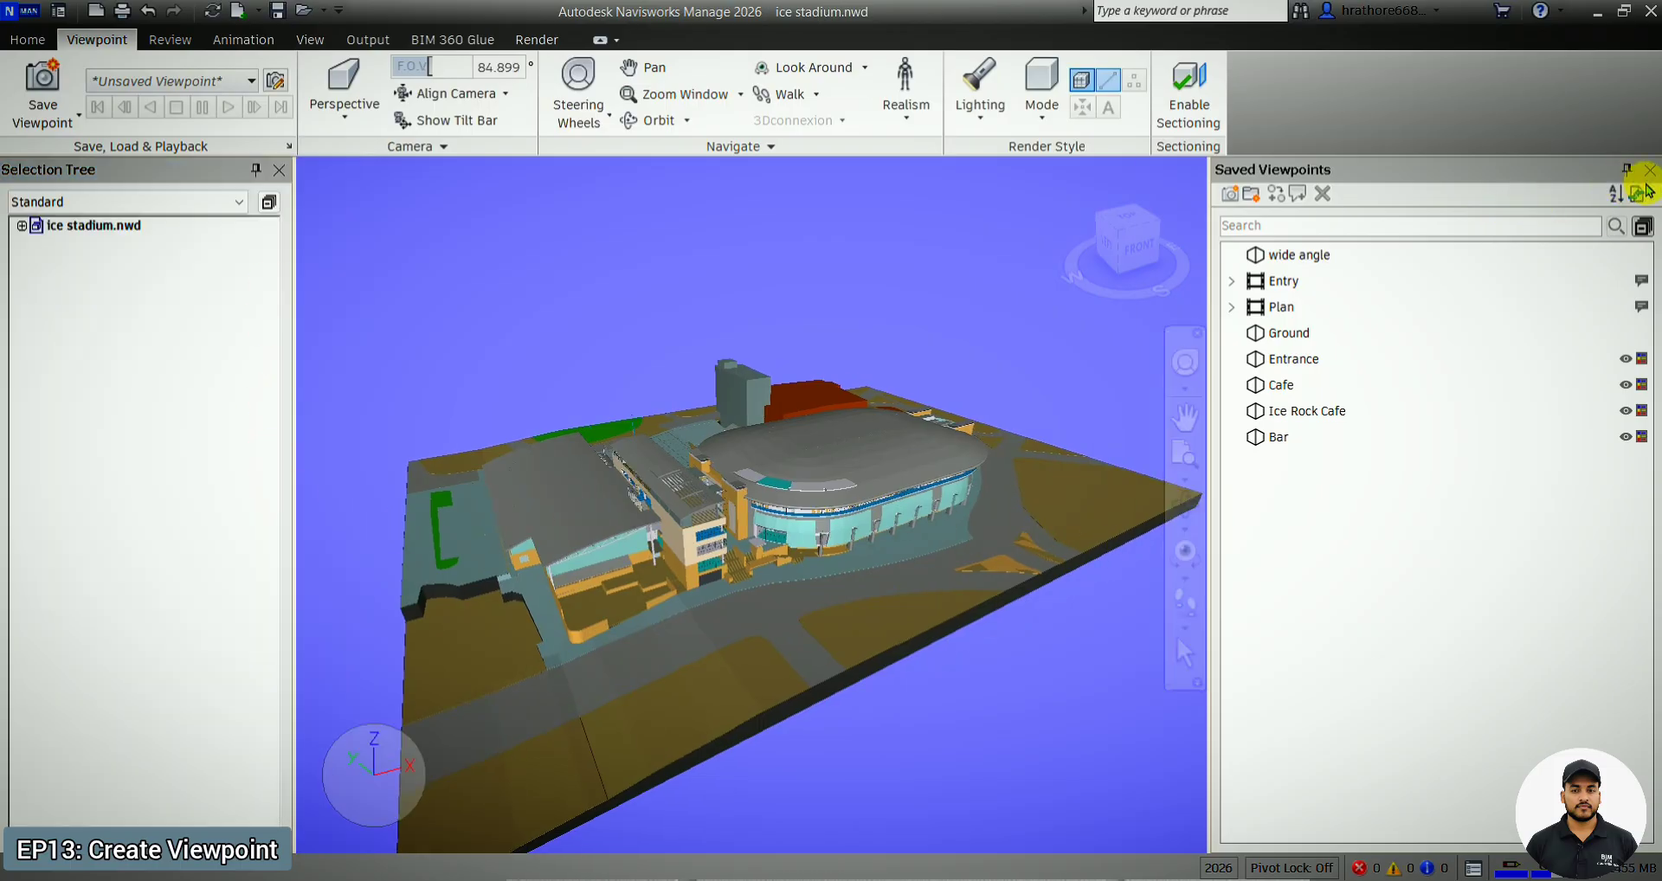
click(1651, 171)
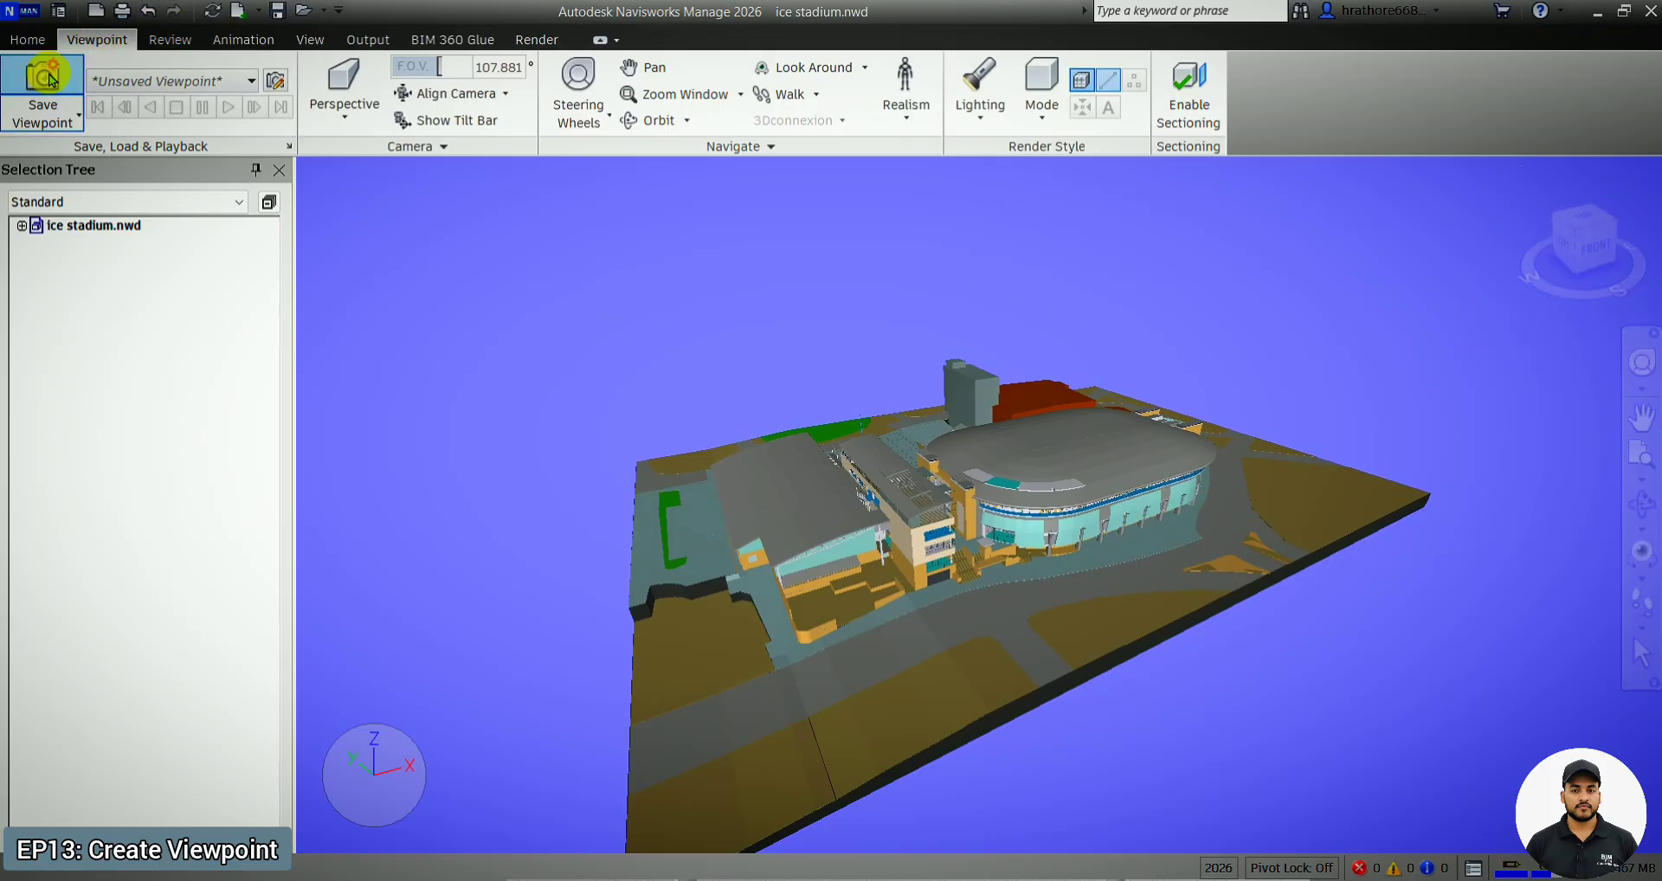
- Save the current overall view of the stadium as a viewpoint, keeping the default name View
click(27, 39)
click(102, 42)
click(69, 93)
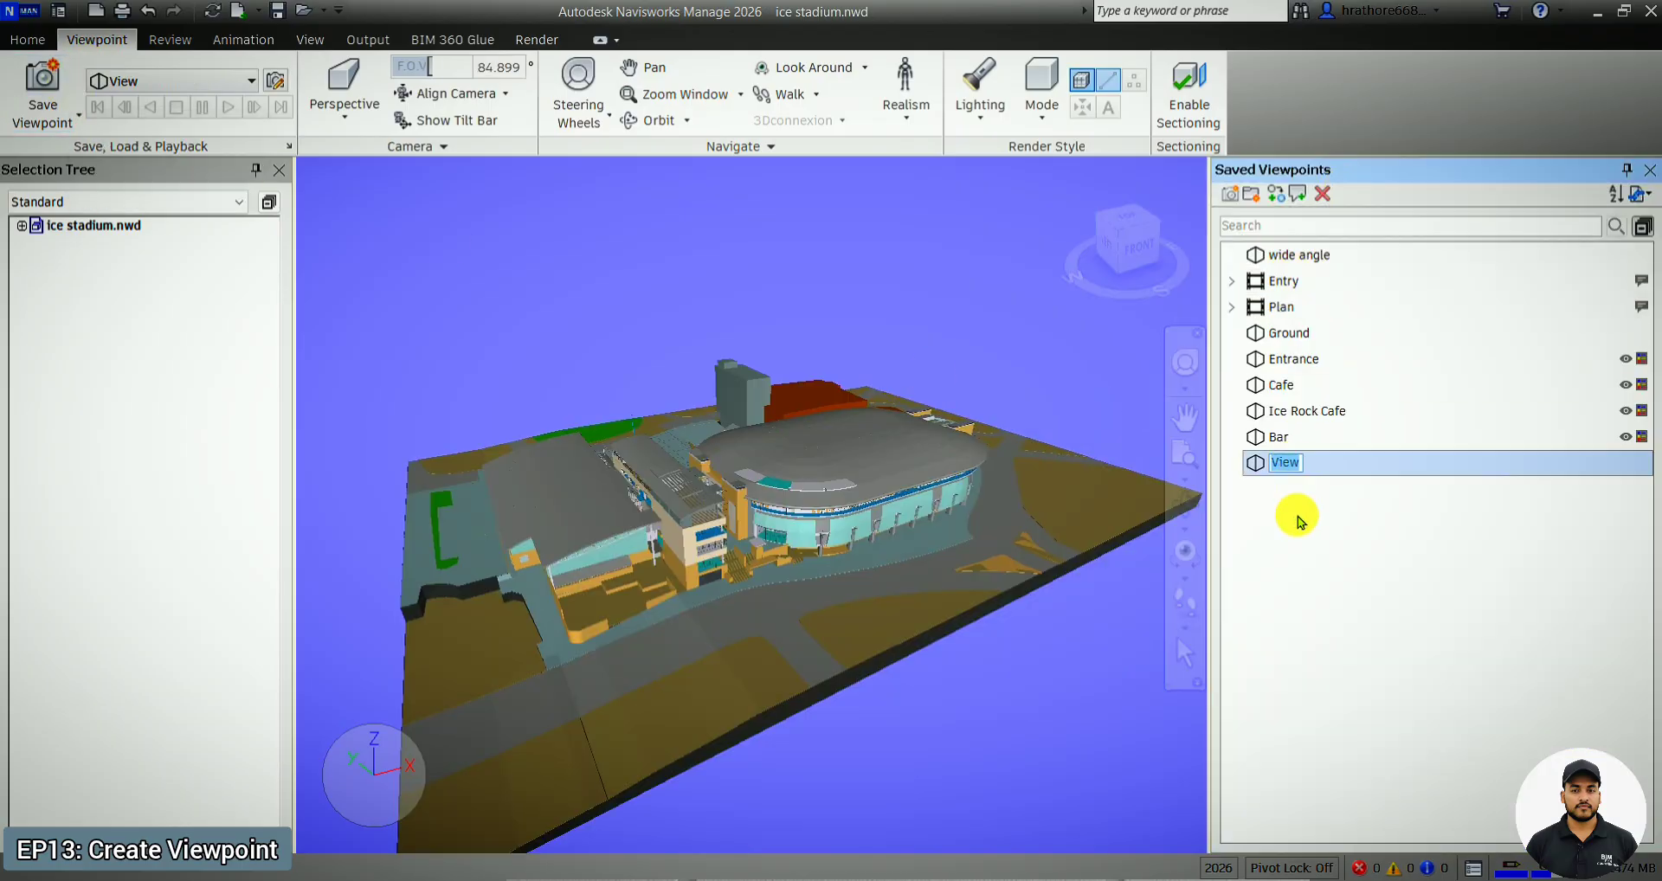
click(1295, 511)
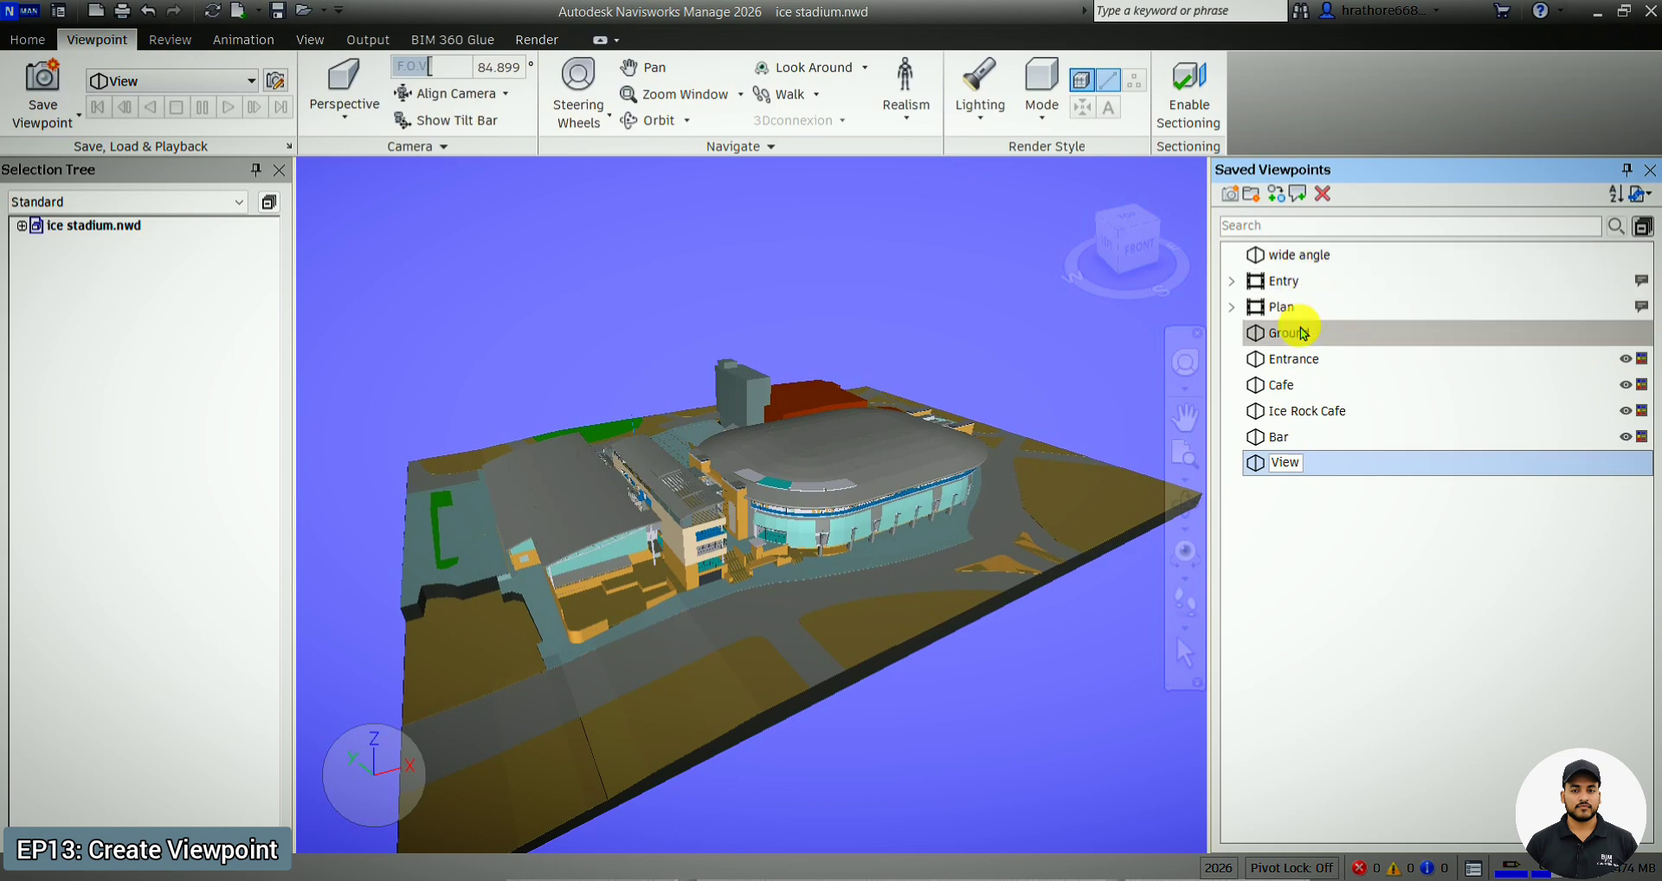
- Orbit the stadium away from the saved view and recall the Ground and Entrance viewpoints
click(1184, 503)
drag(973, 494, 928, 486)
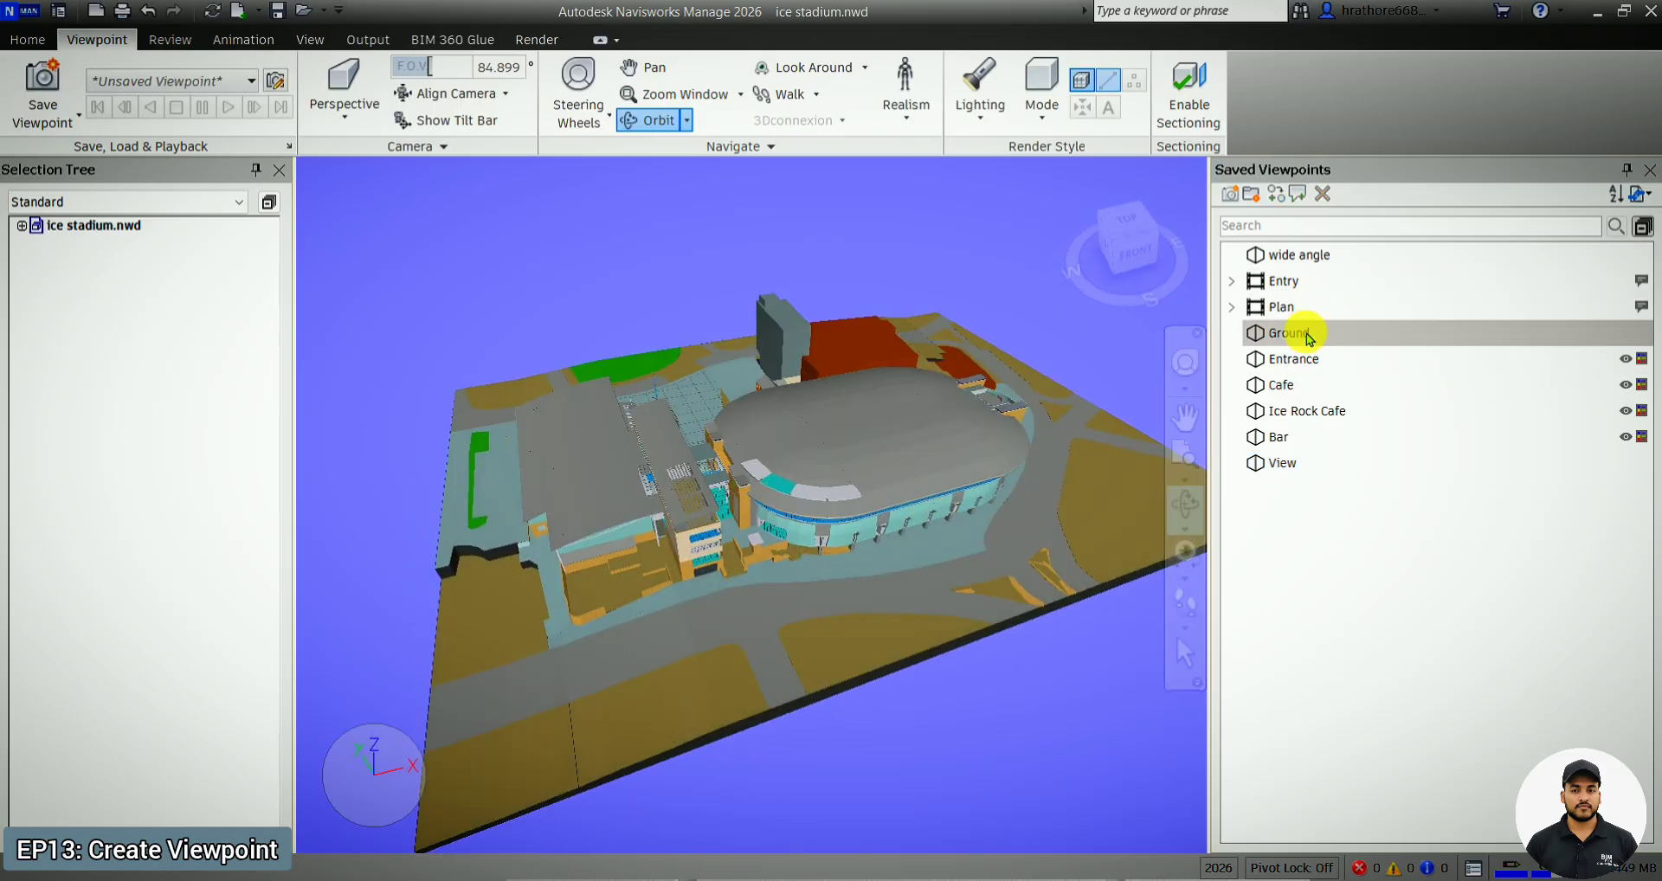
click(1303, 333)
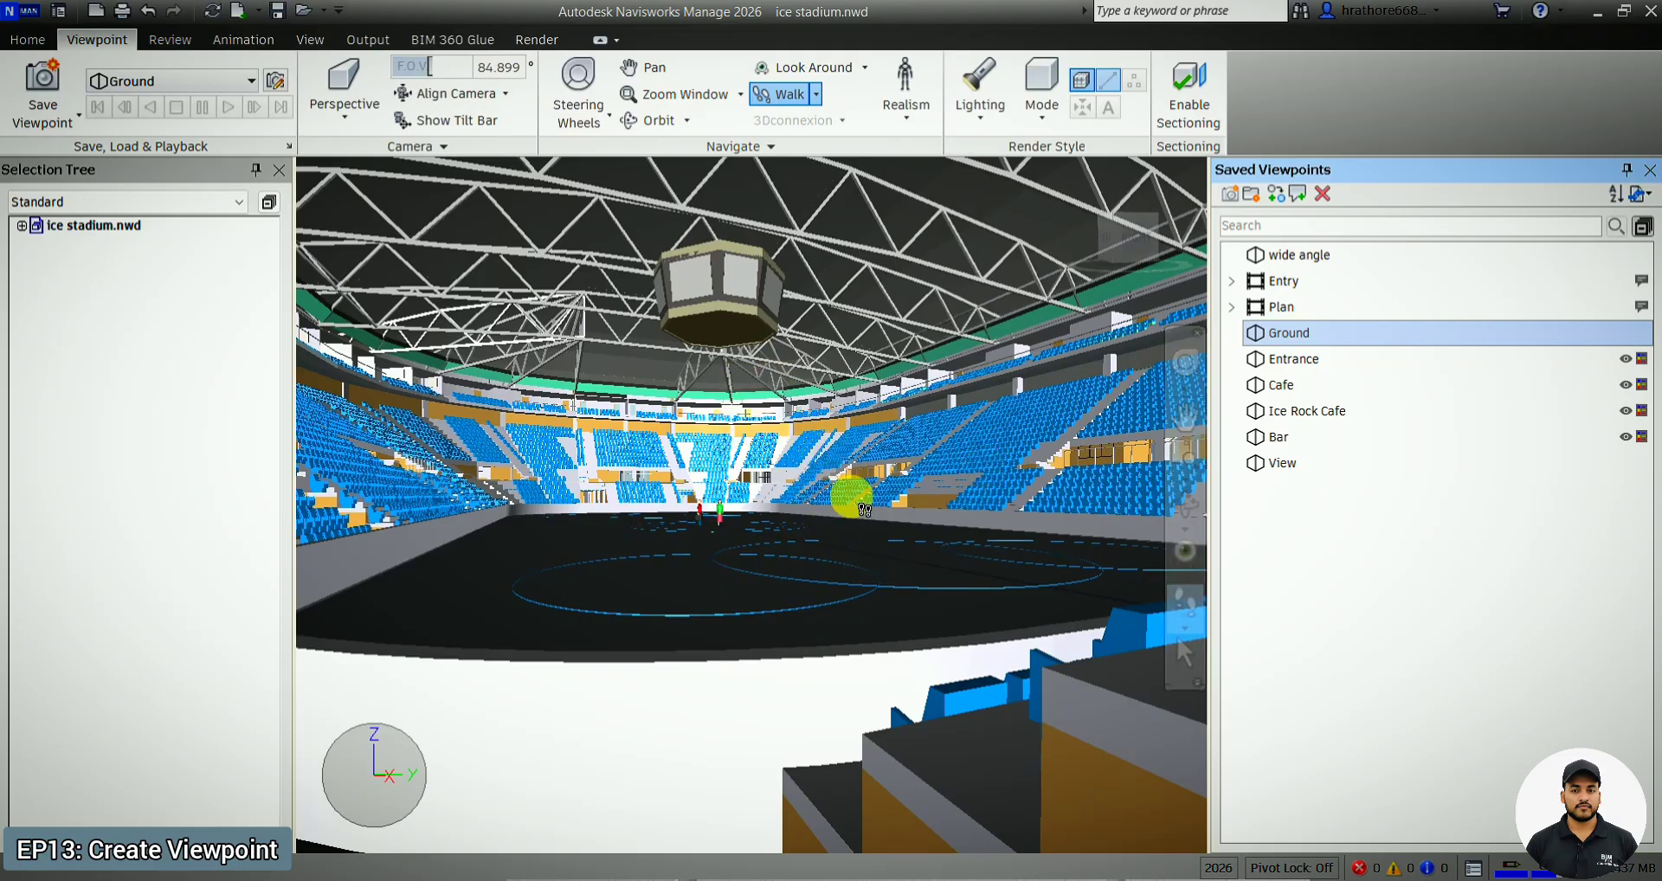
click(1287, 367)
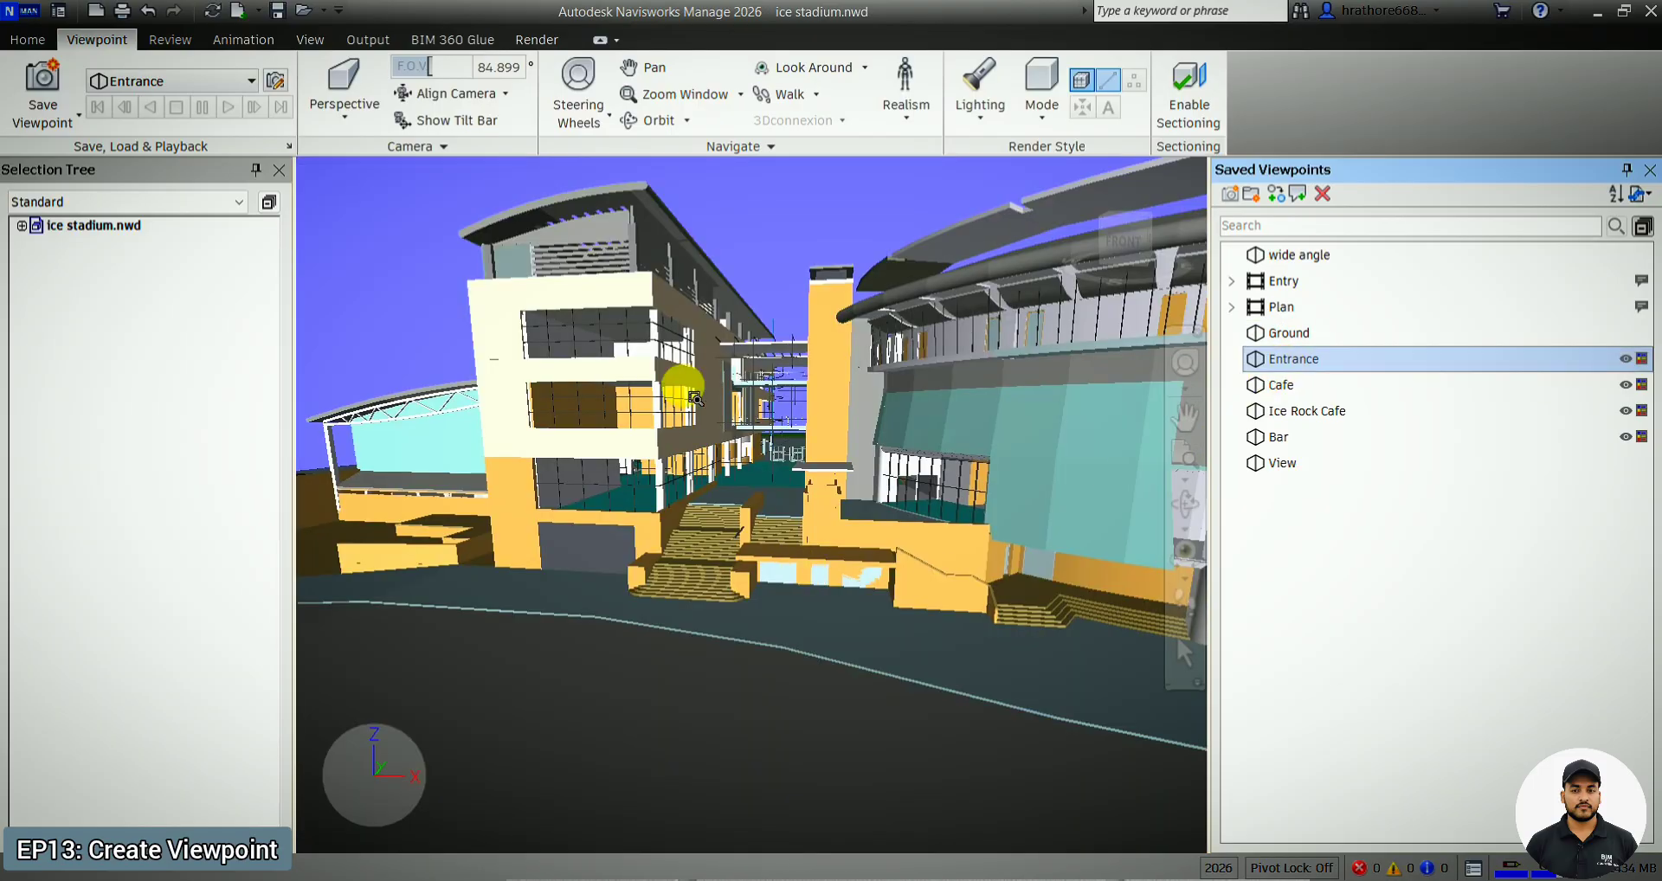
- Examine the stadium's exterior from above and from the front, starting at the Entrance viewpoint
scroll(684, 411, down, 6)
click(1192, 517)
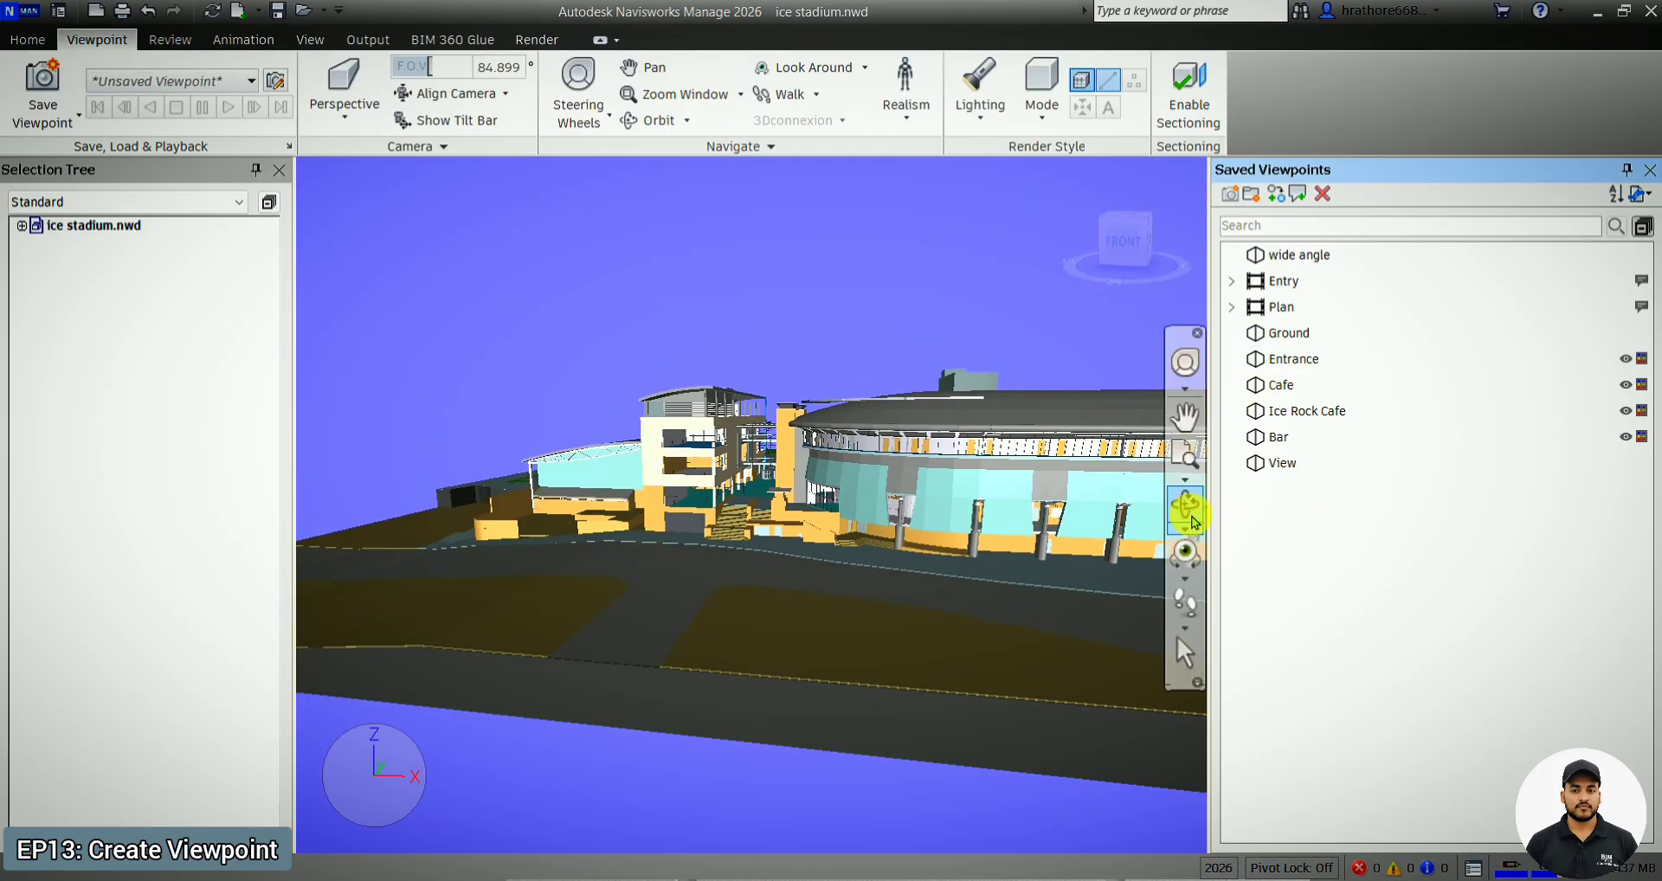
drag(835, 509, 891, 561)
scroll(734, 696, down, 2)
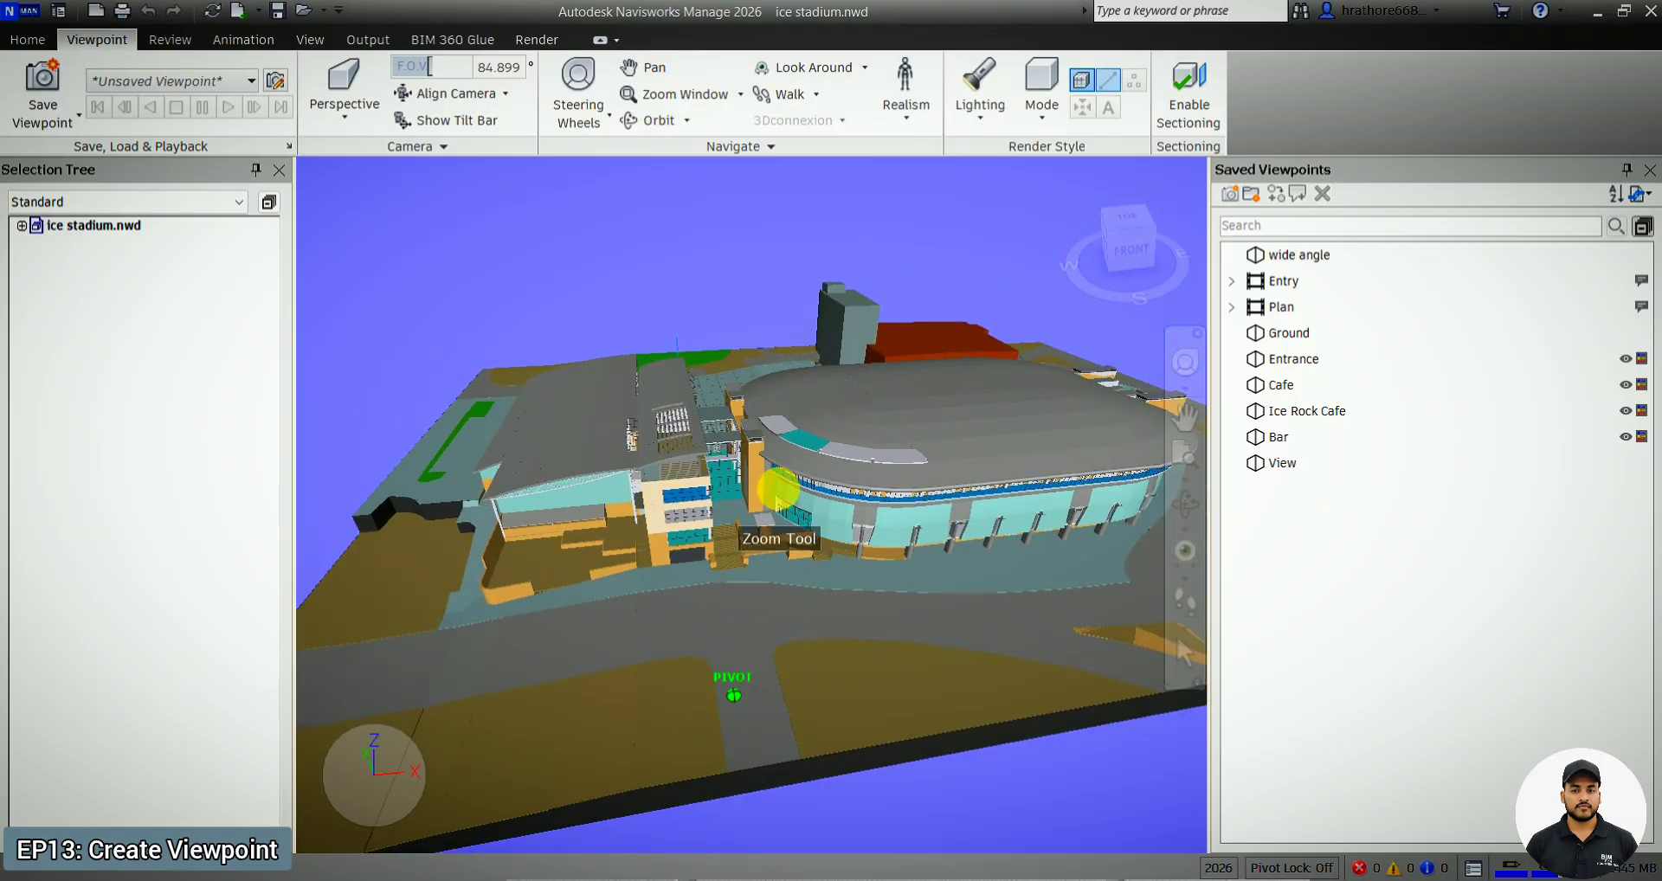
shift+middle_drag(779, 489, 754, 587)
scroll(566, 629, down, 2)
shift+middle_drag(644, 564, 710, 496)
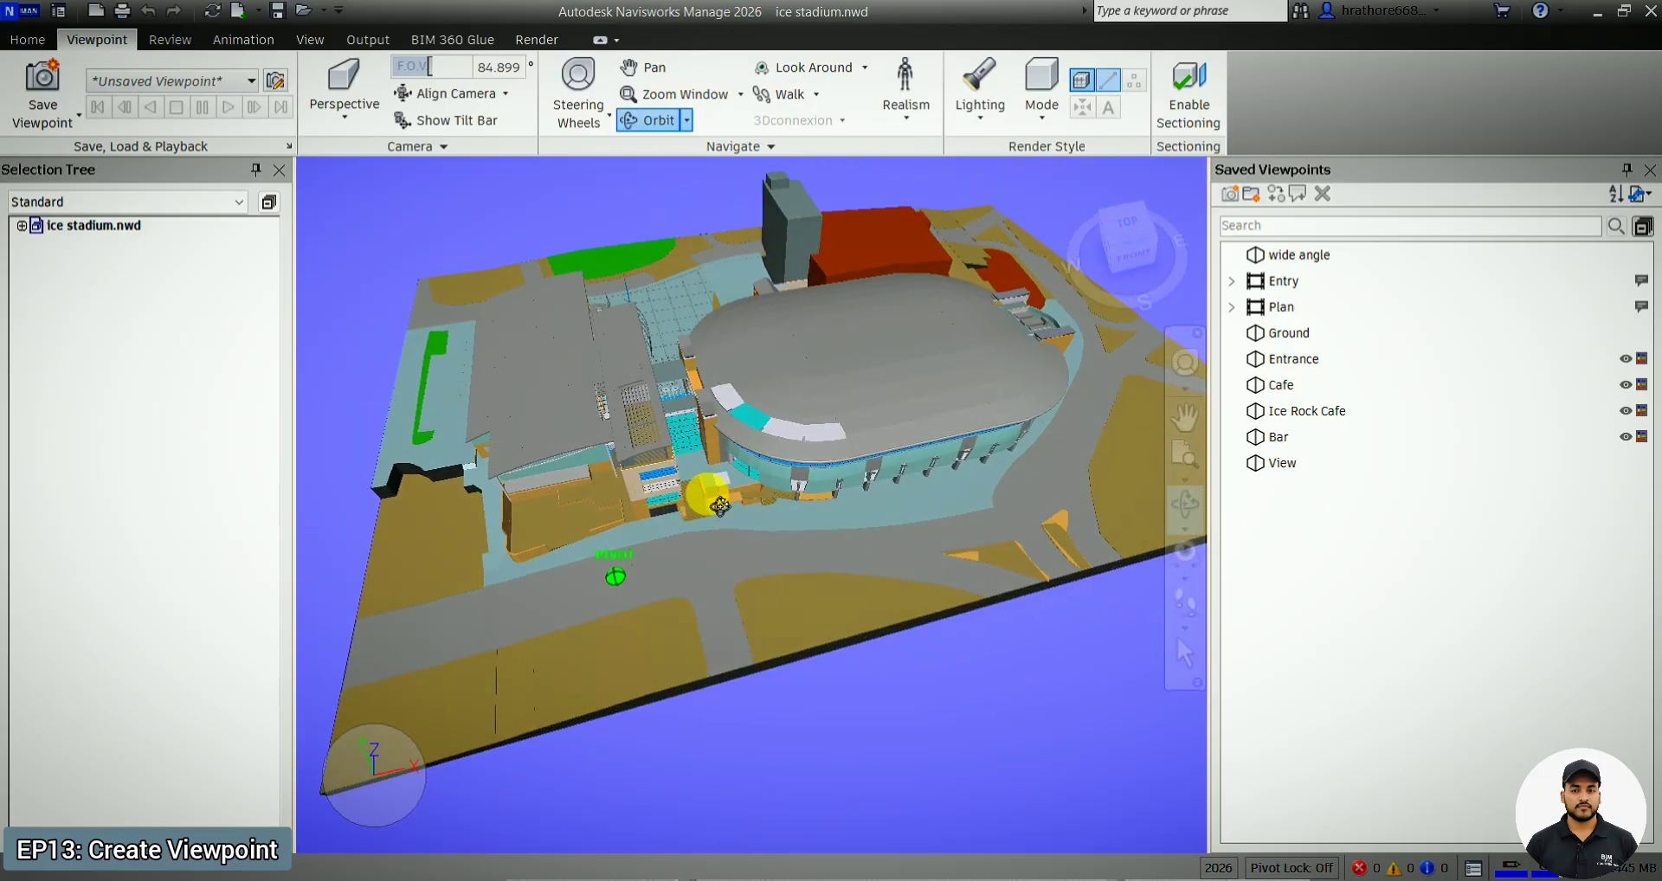
scroll(883, 416, up, 2)
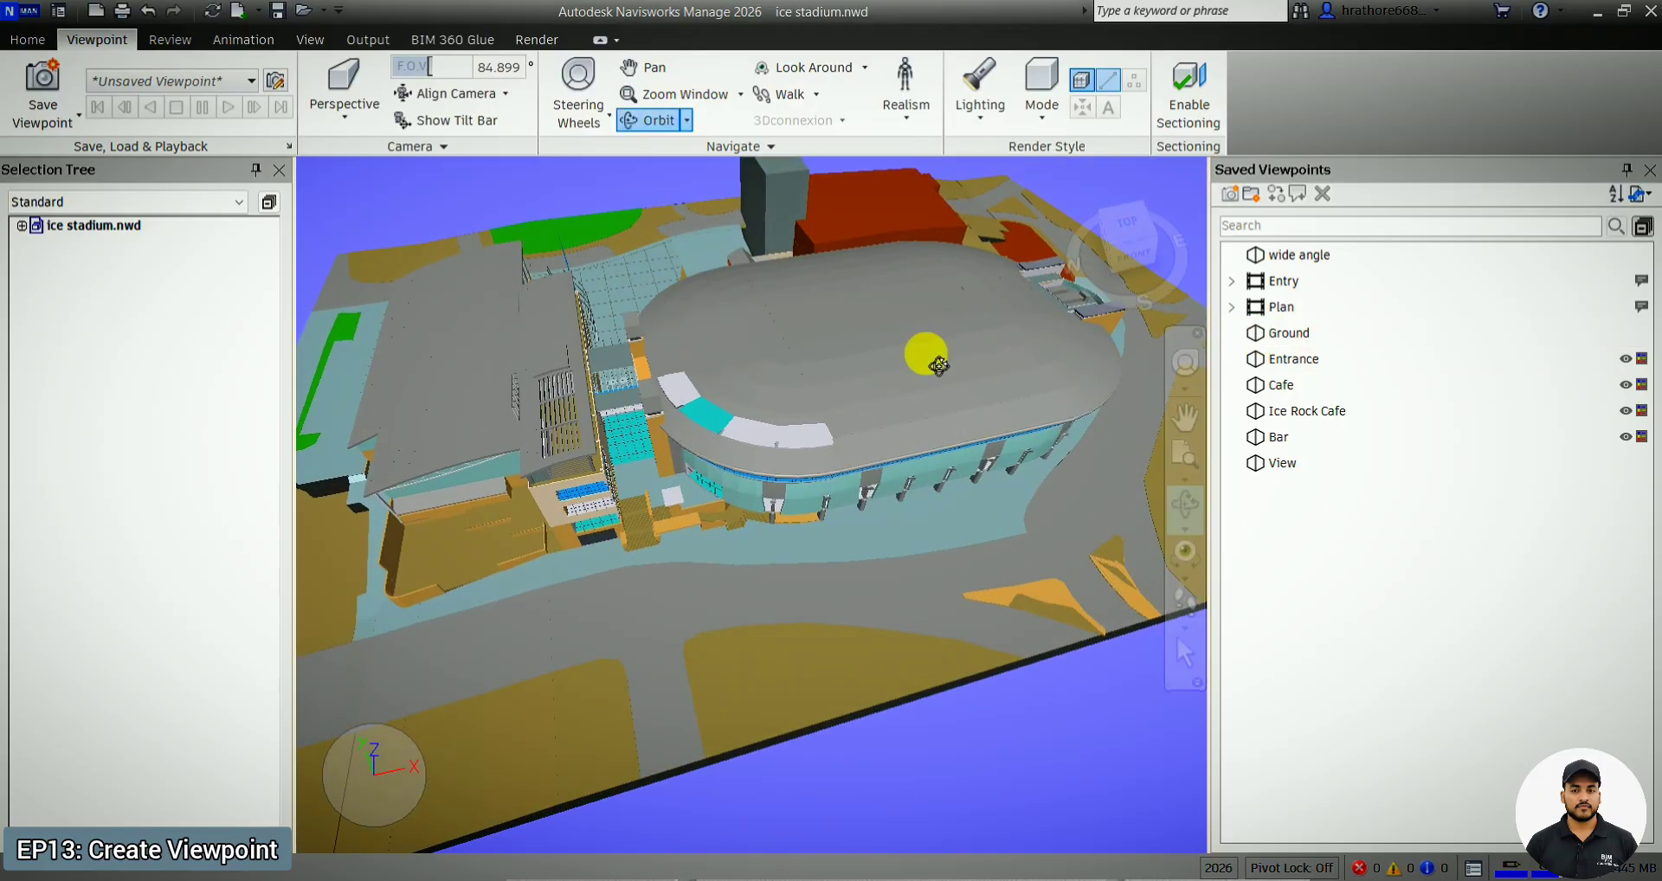
scroll(817, 482, up, 3)
scroll(816, 557, down, 2)
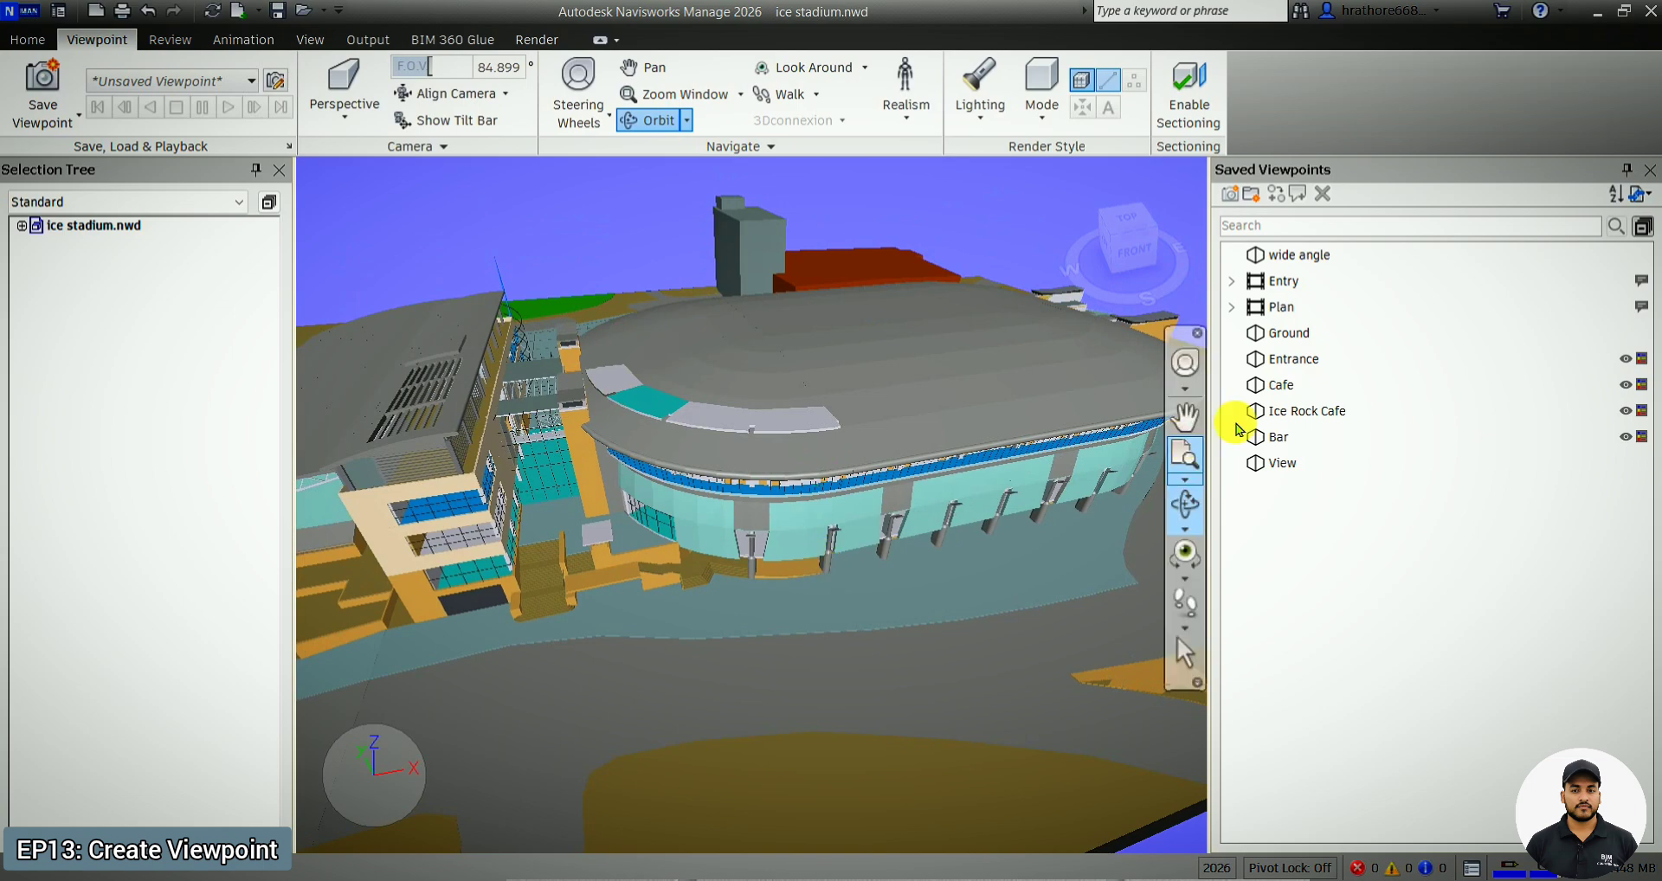
- Recall the saved viewpoints Cafe, Ice Rock Cafe, Bar, View and wide angle one after another
click(1273, 384)
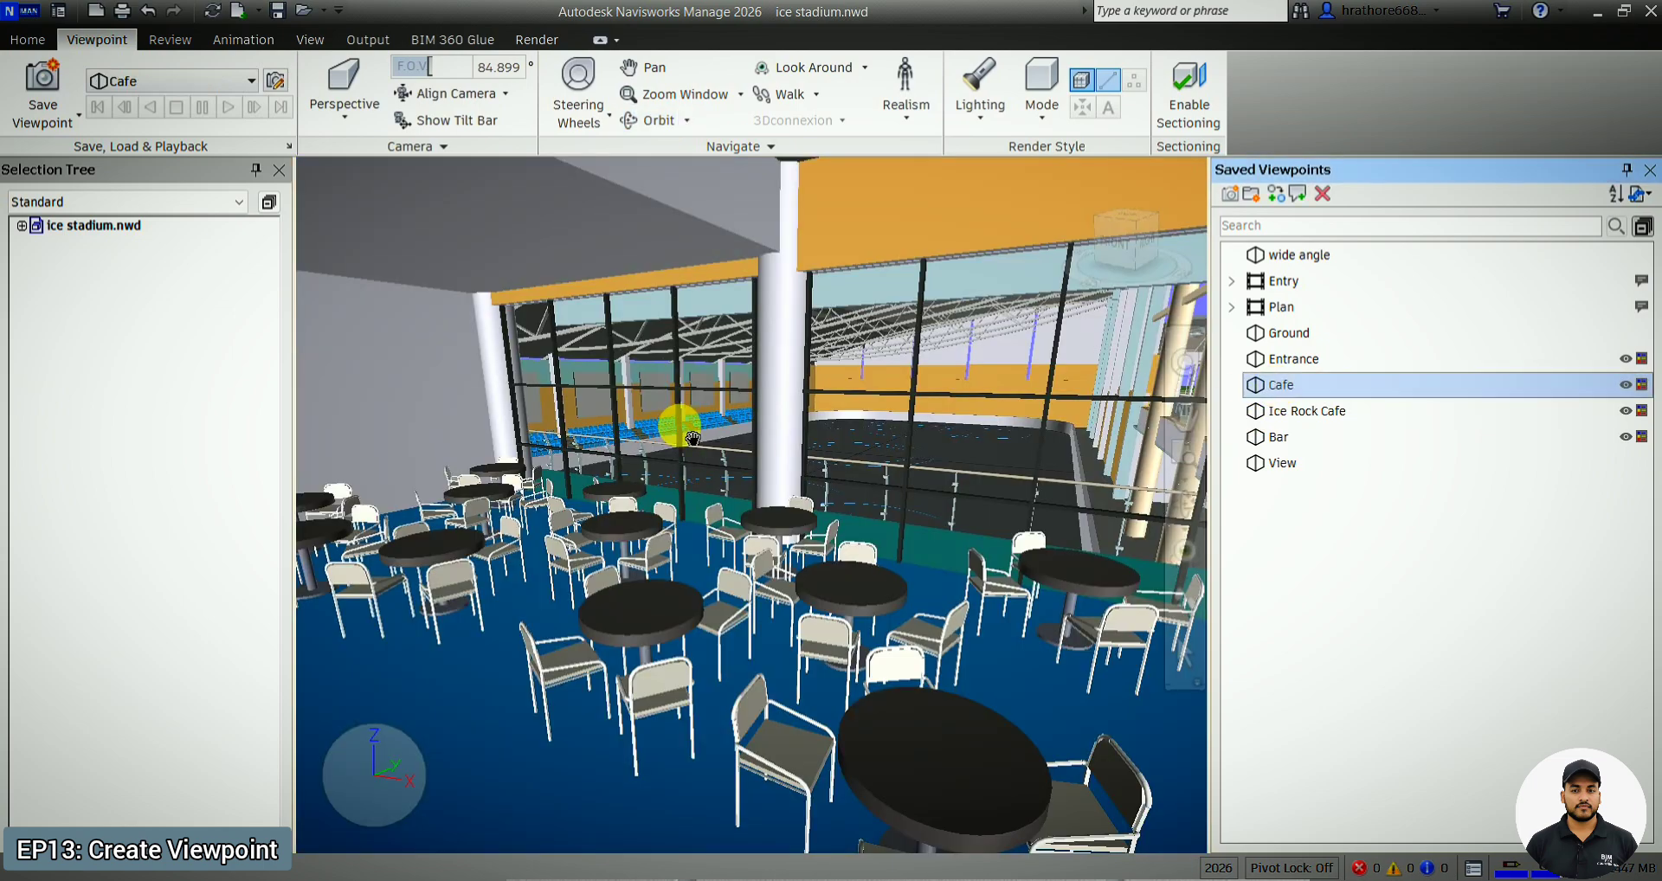
scroll(724, 339, up, 3)
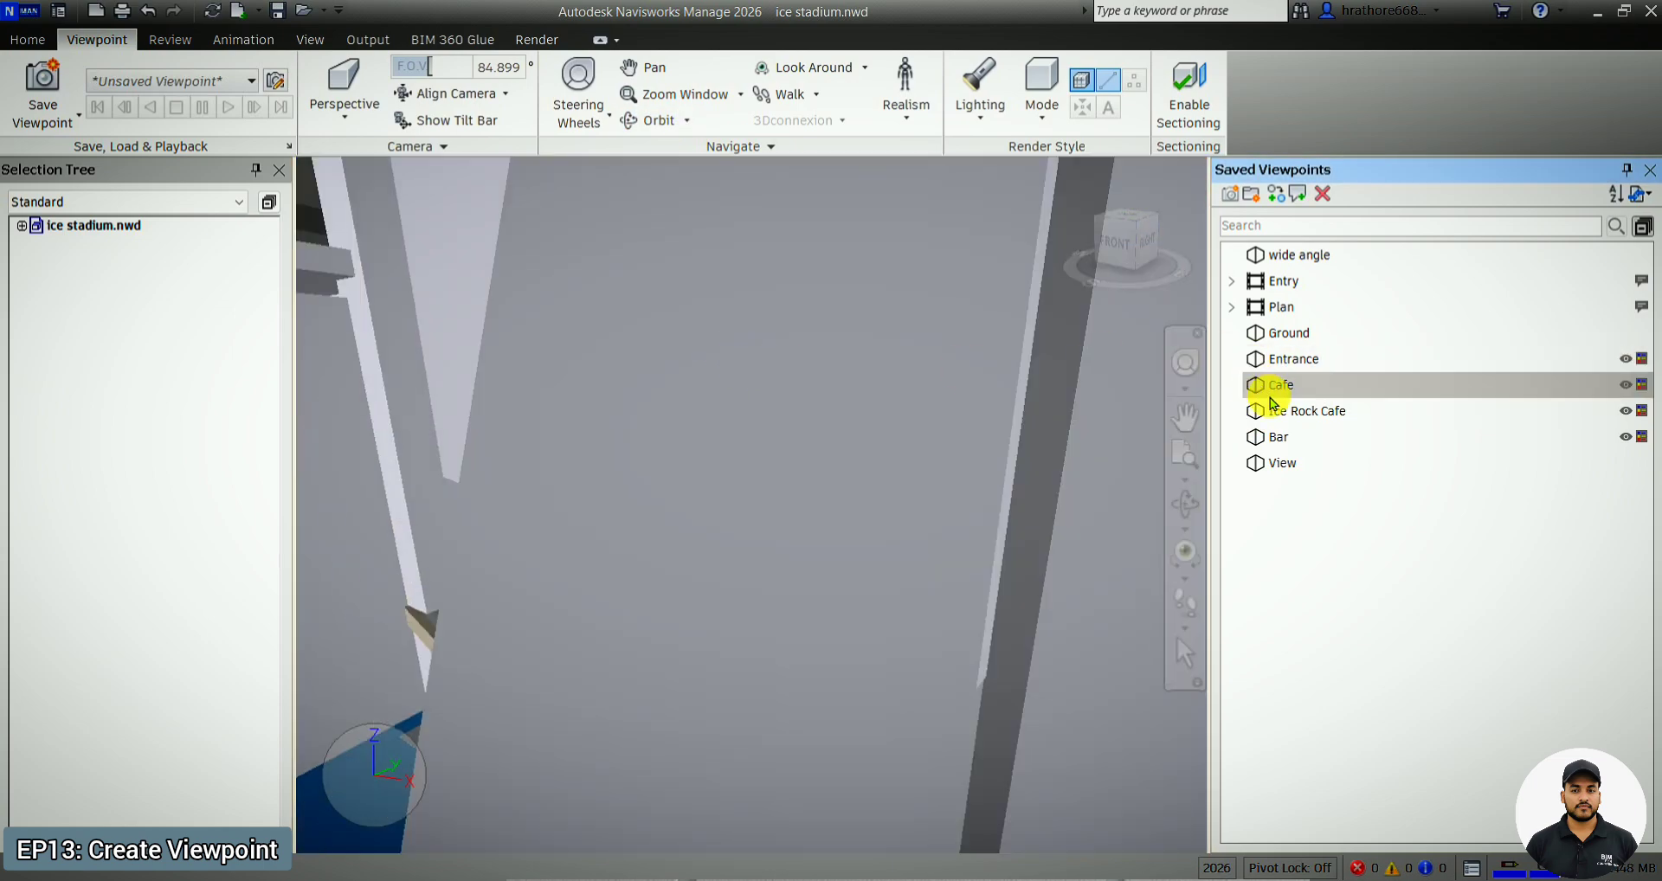
click(1272, 408)
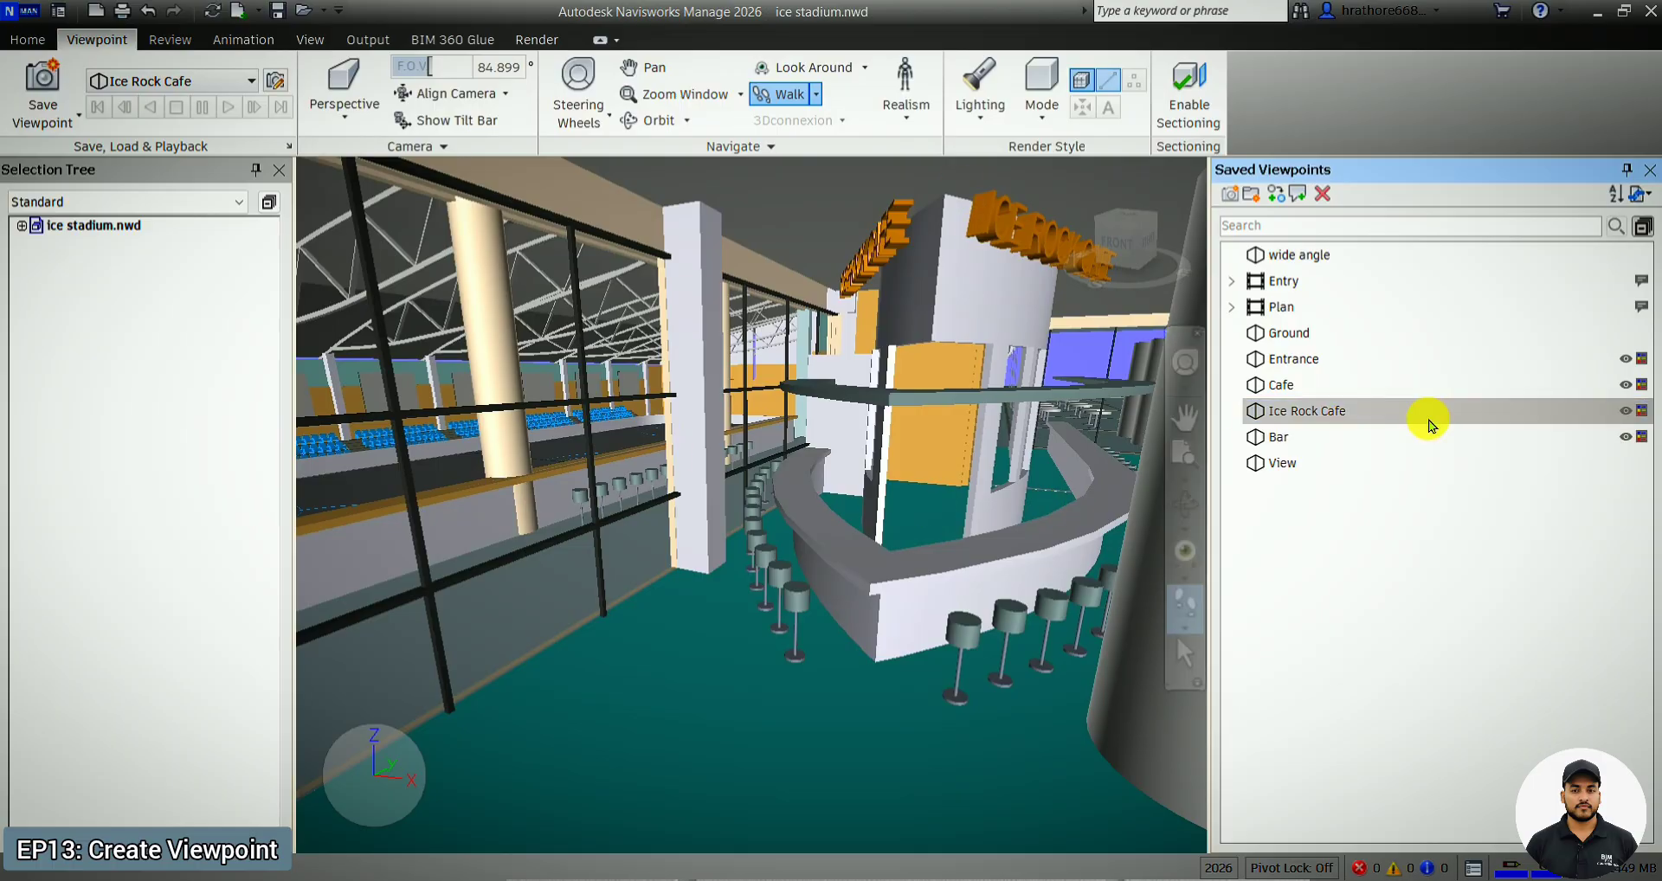
click(1281, 437)
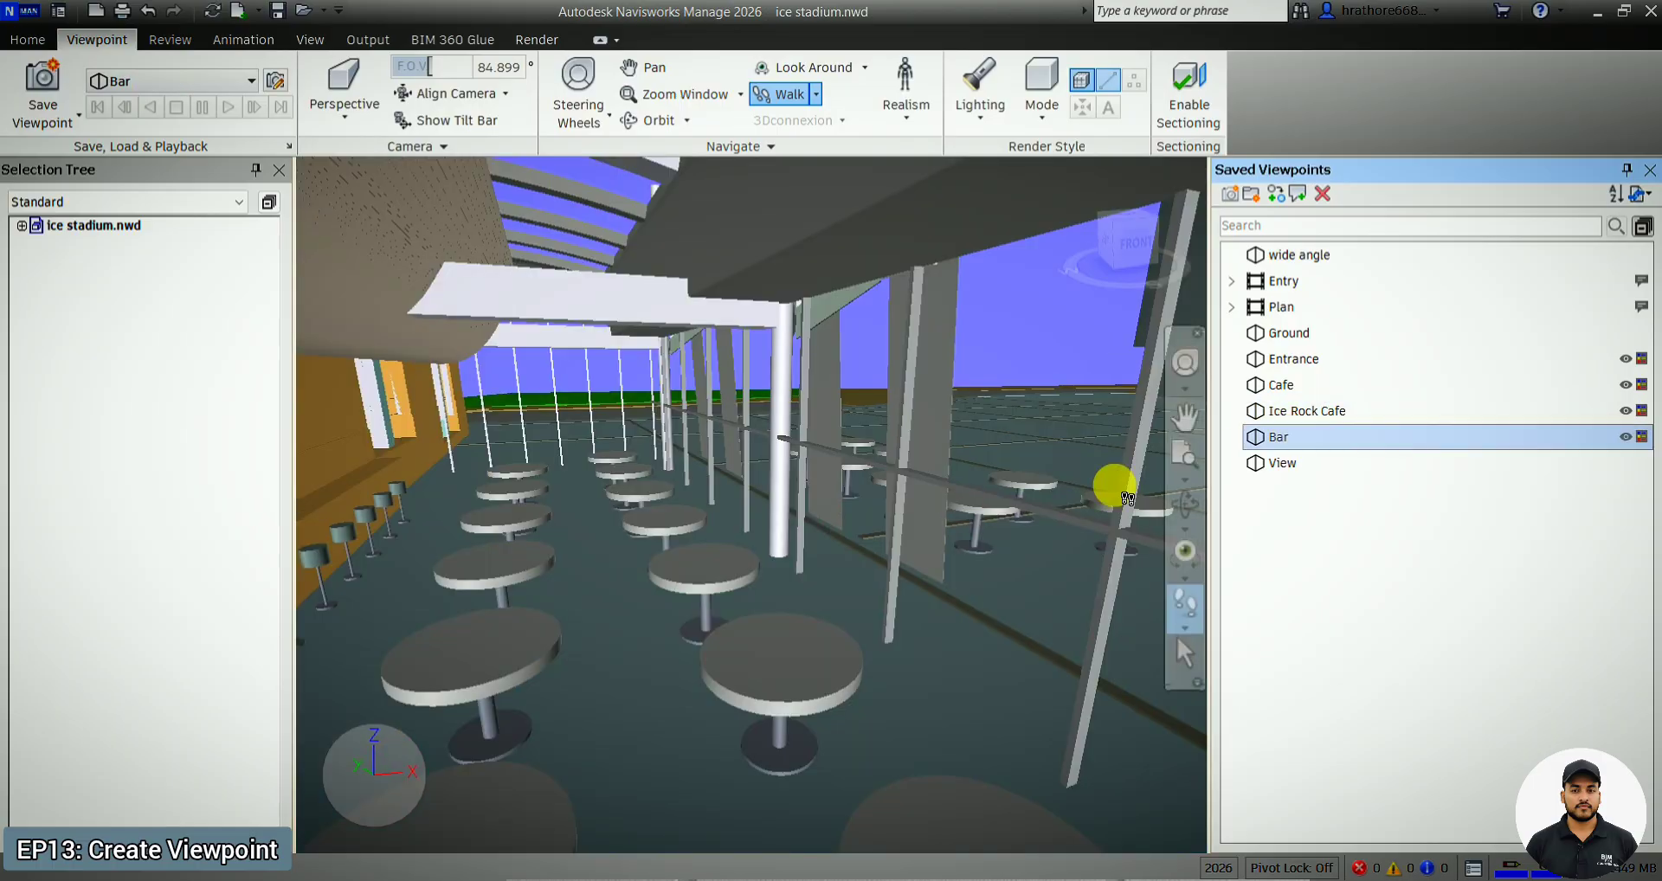
click(1281, 463)
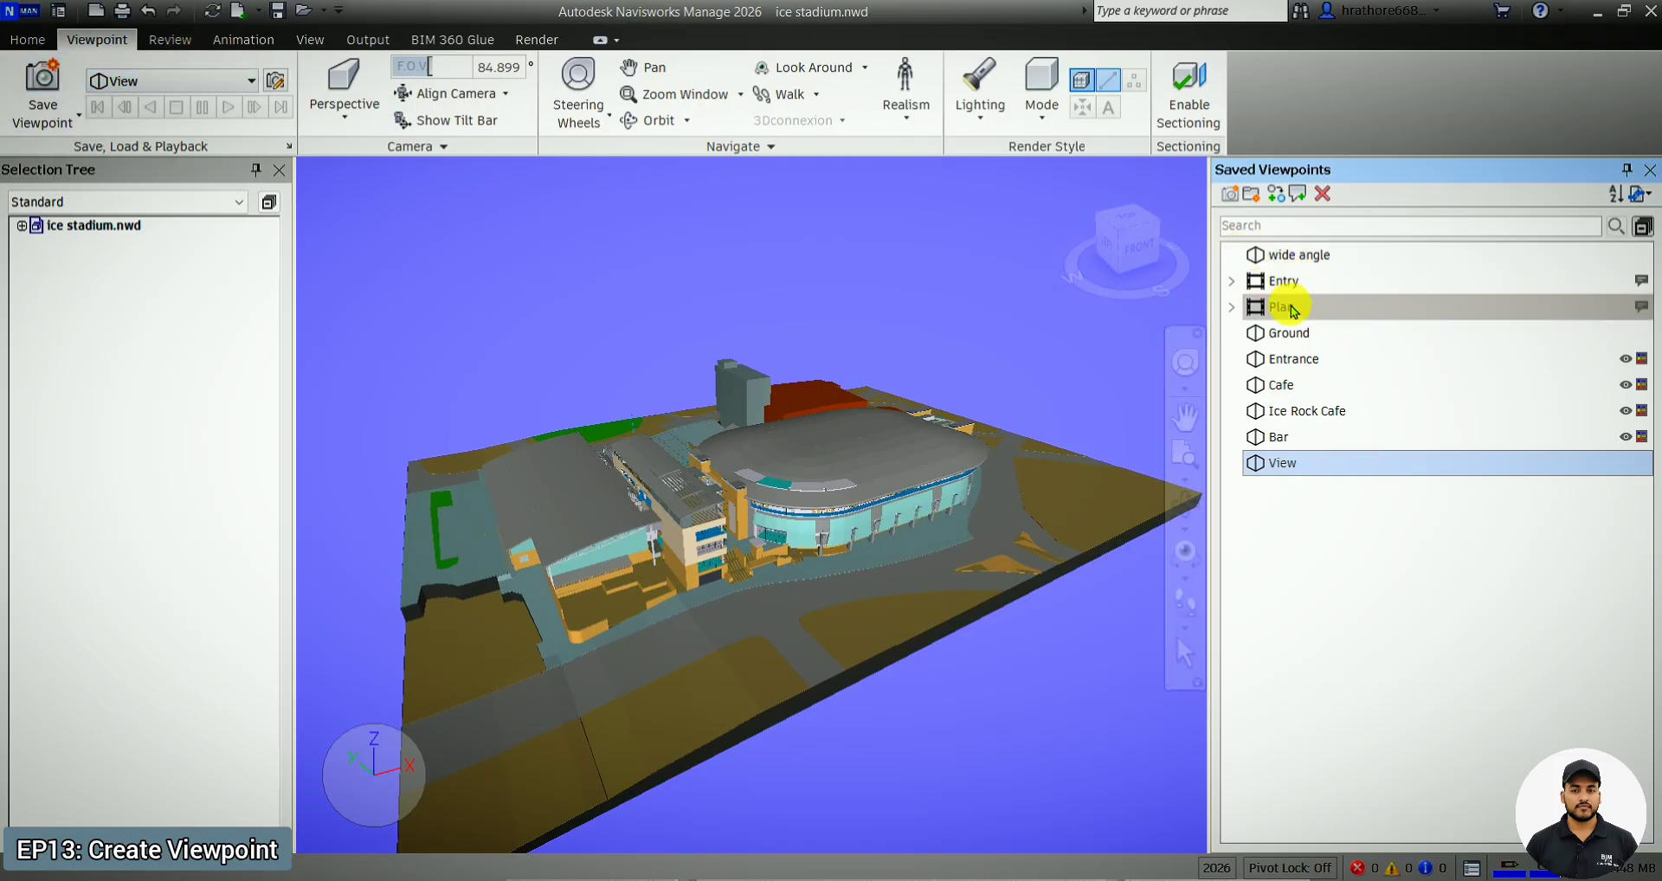
click(1299, 257)
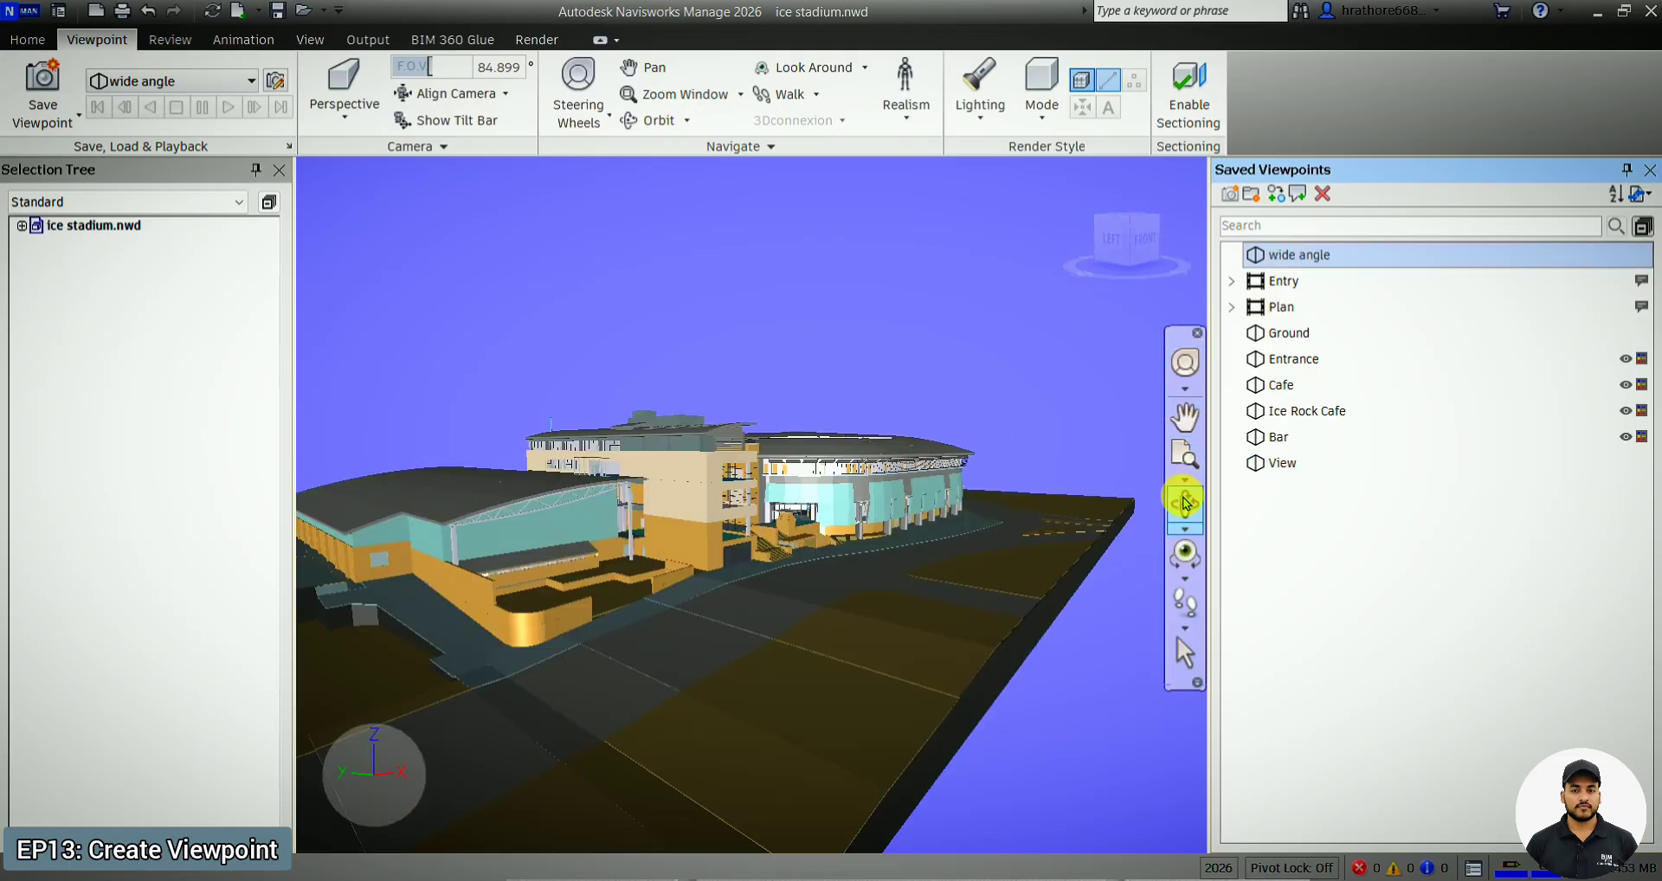
- Save a new viewpoint showing the whole stadium from an elevated front corner
click(1185, 500)
drag(1030, 381, 1013, 452)
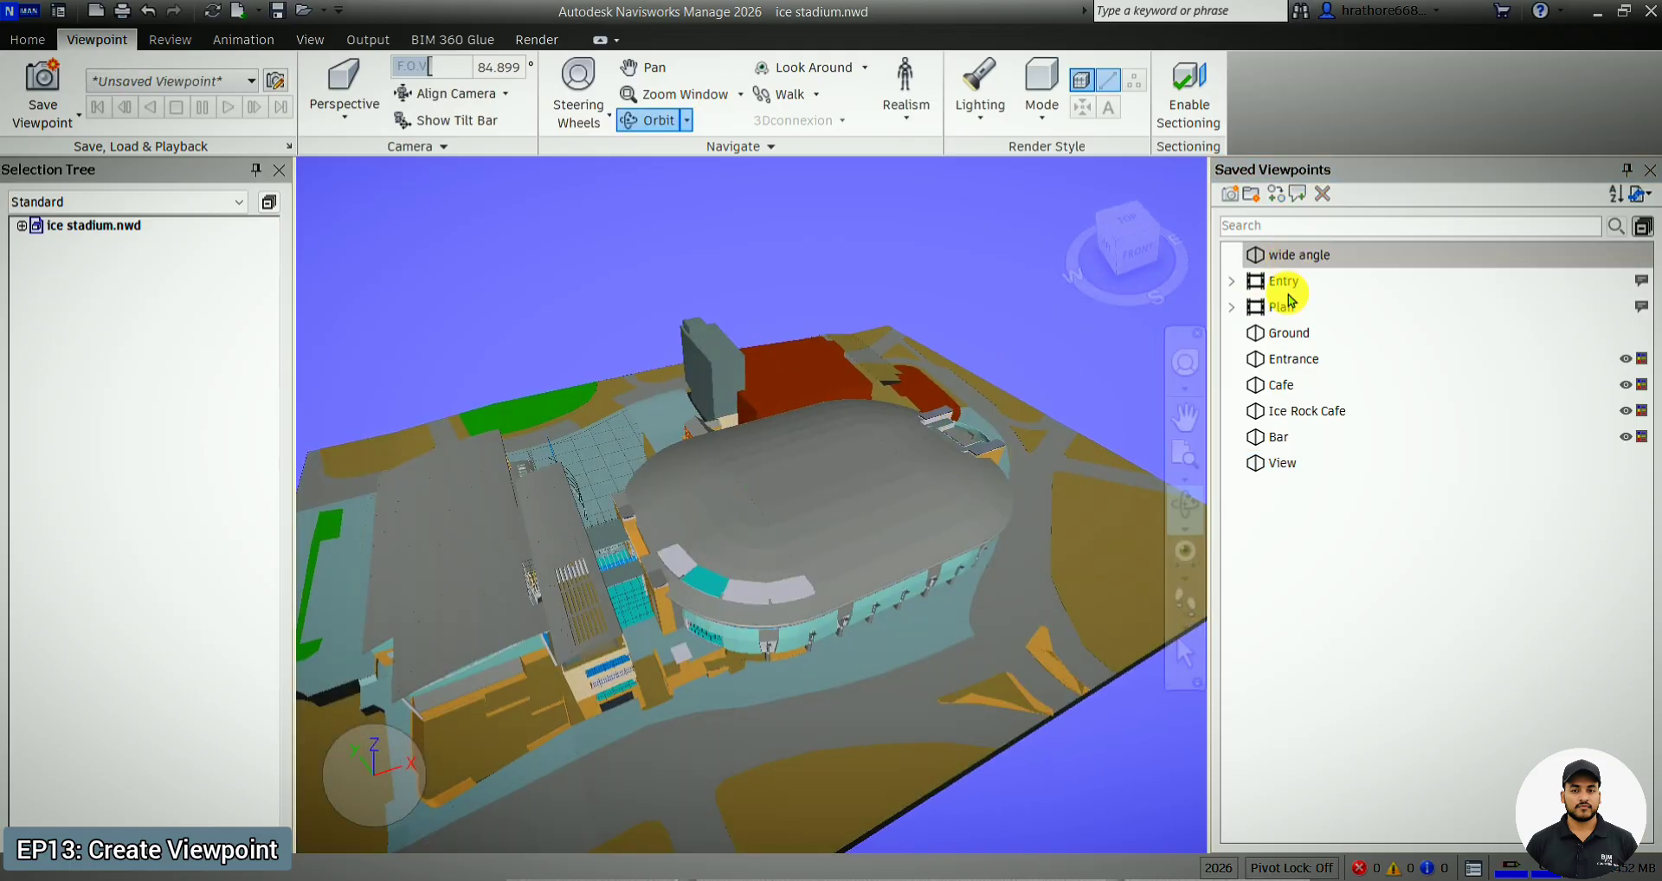
scroll(835, 502, down, 5)
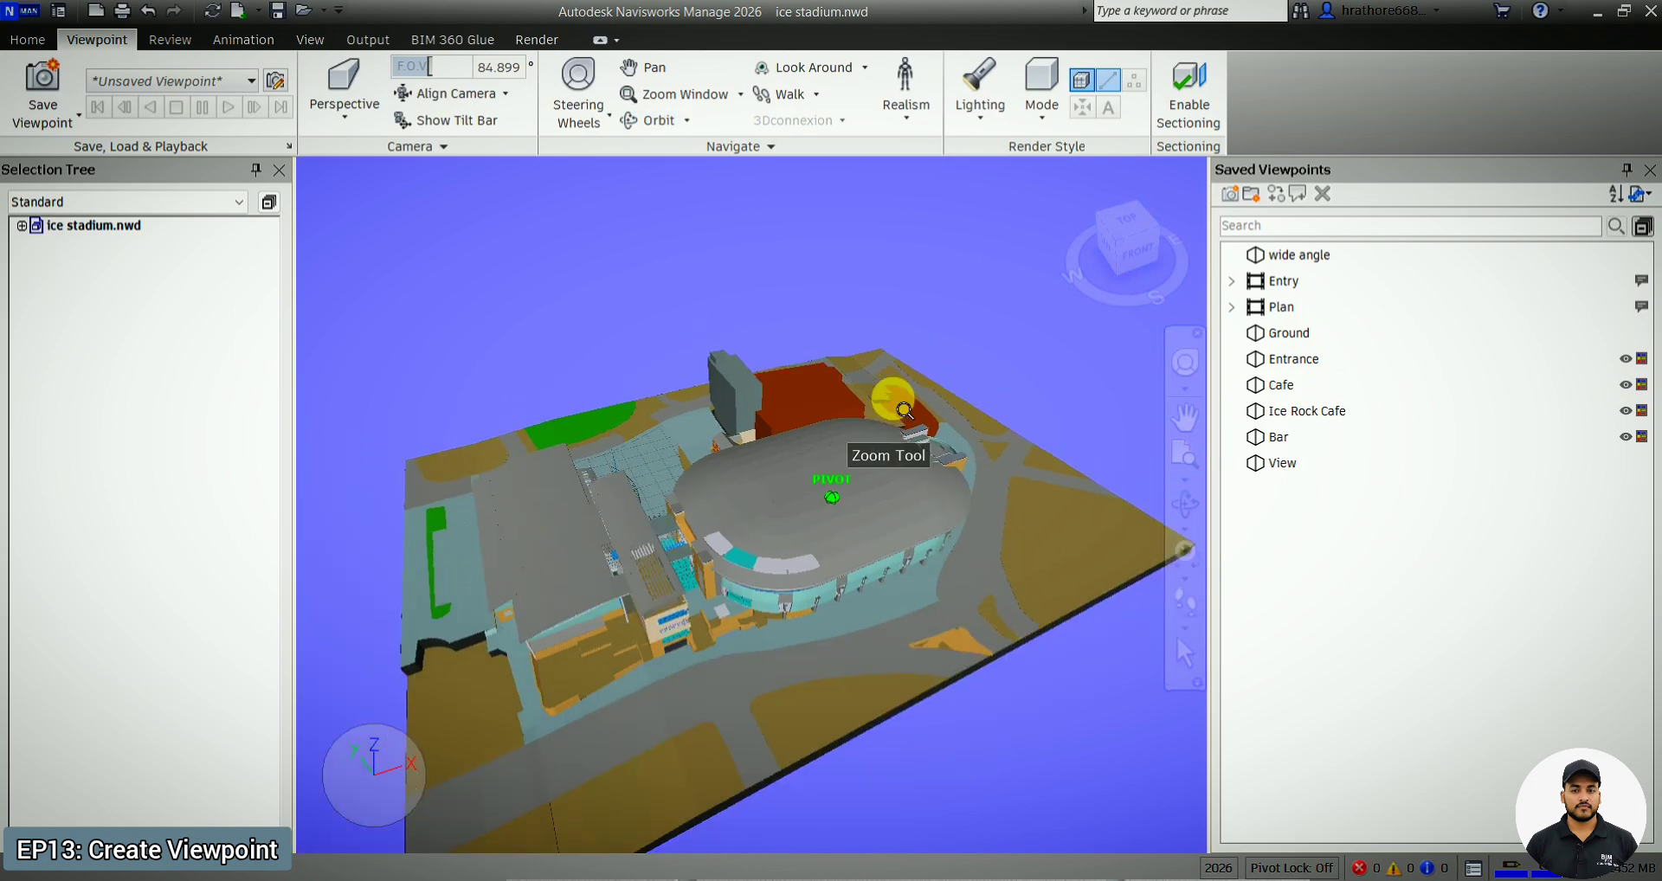
scroll(779, 606, up, 5)
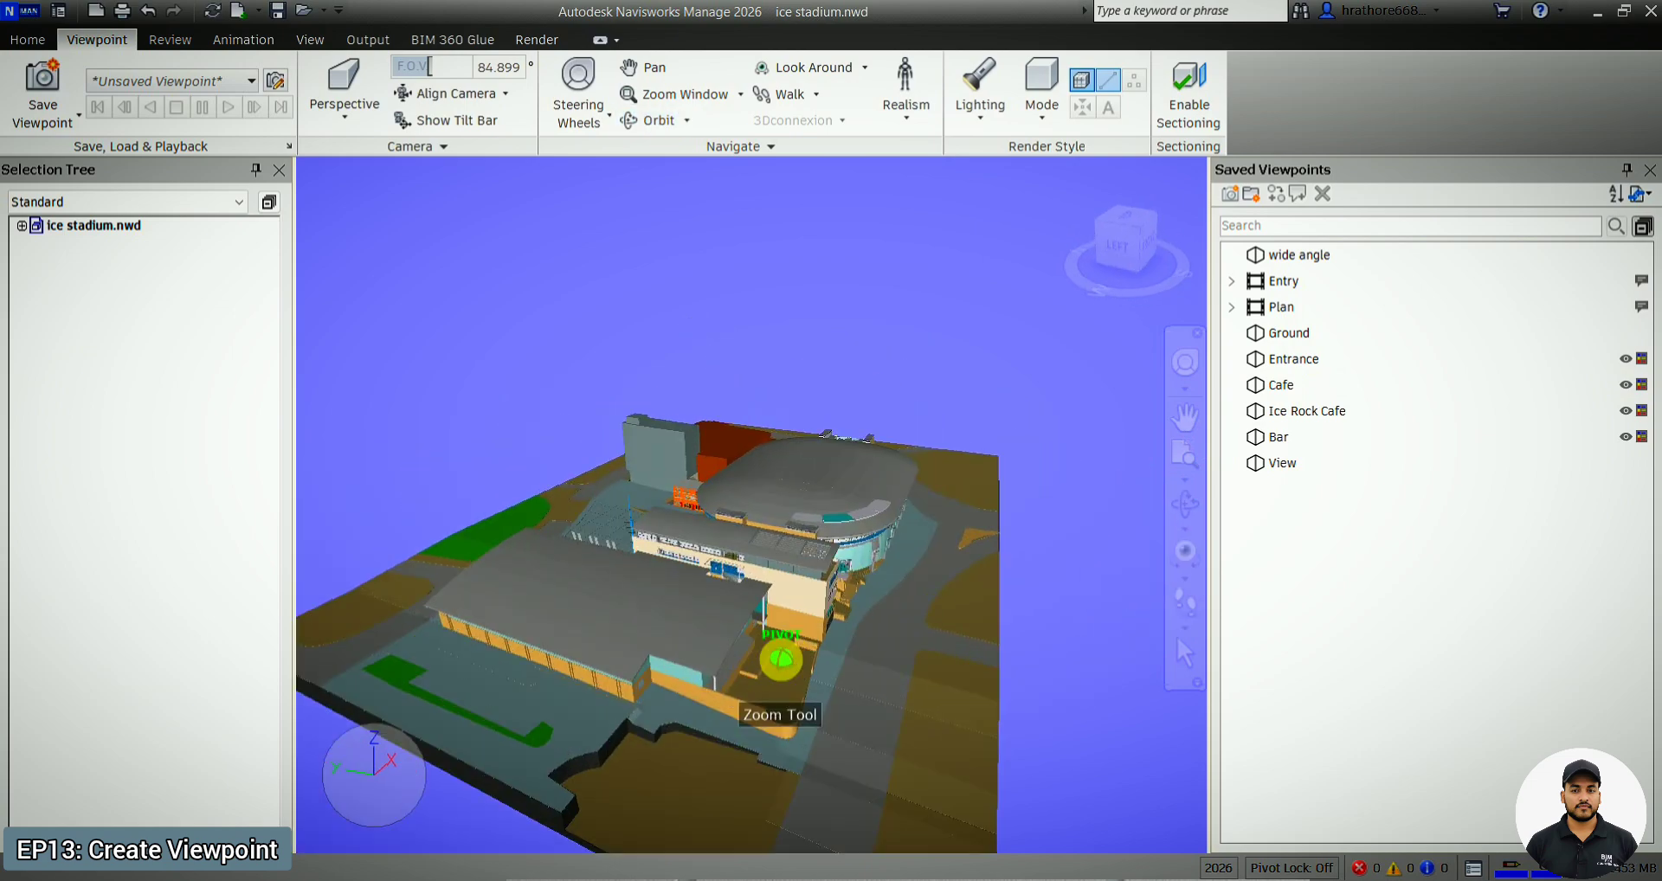
click(1186, 519)
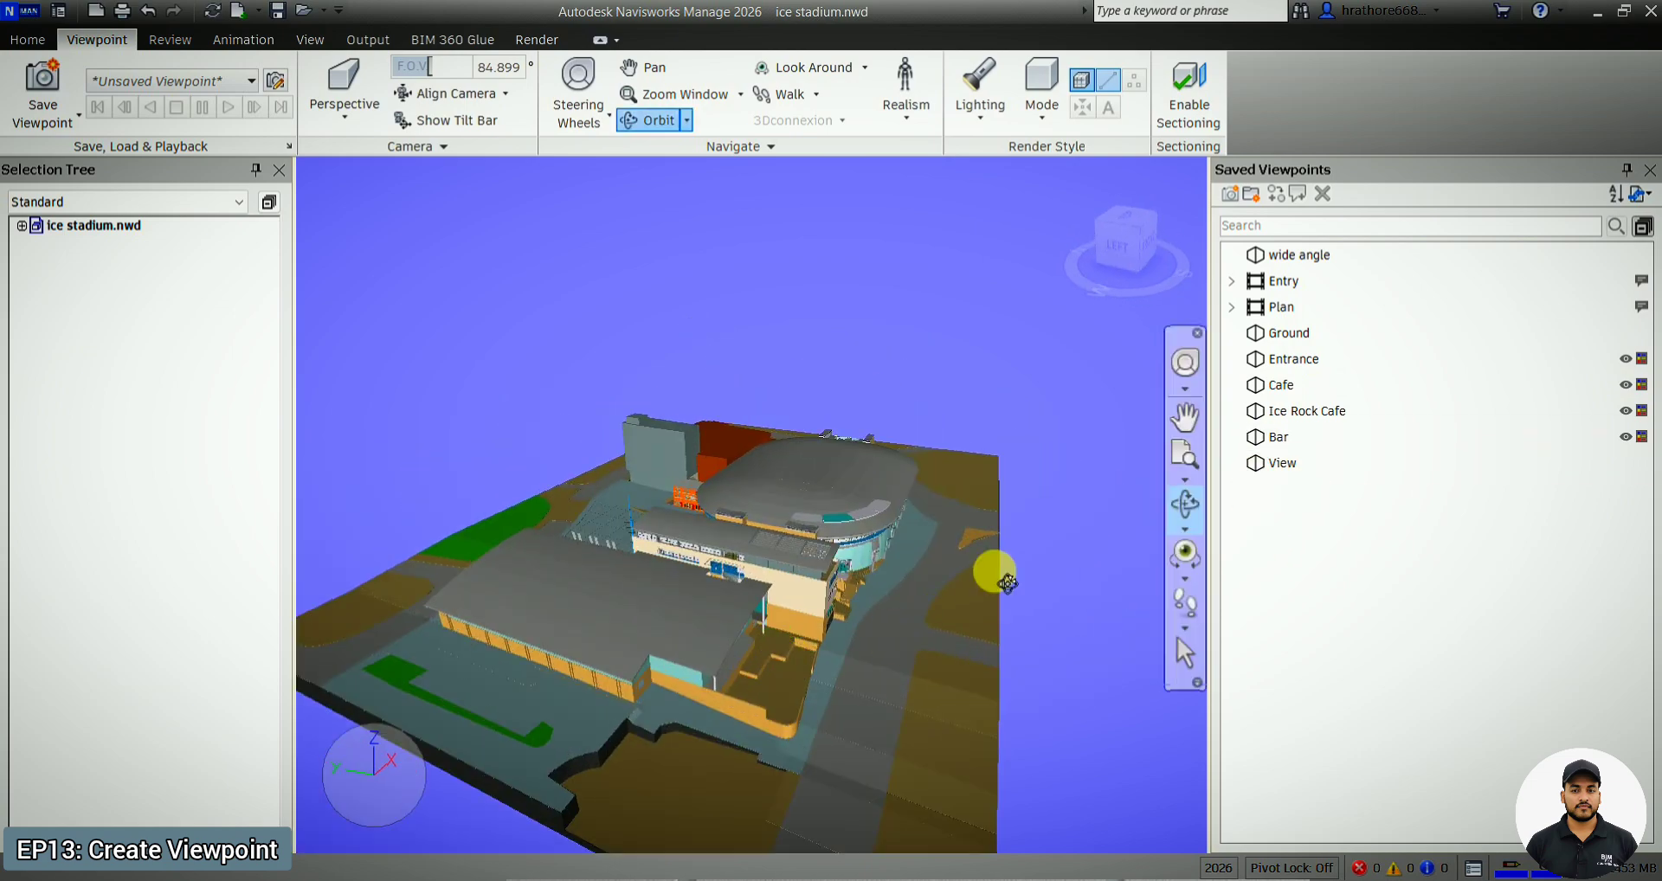
drag(801, 624, 716, 650)
scroll(750, 683, up, 2)
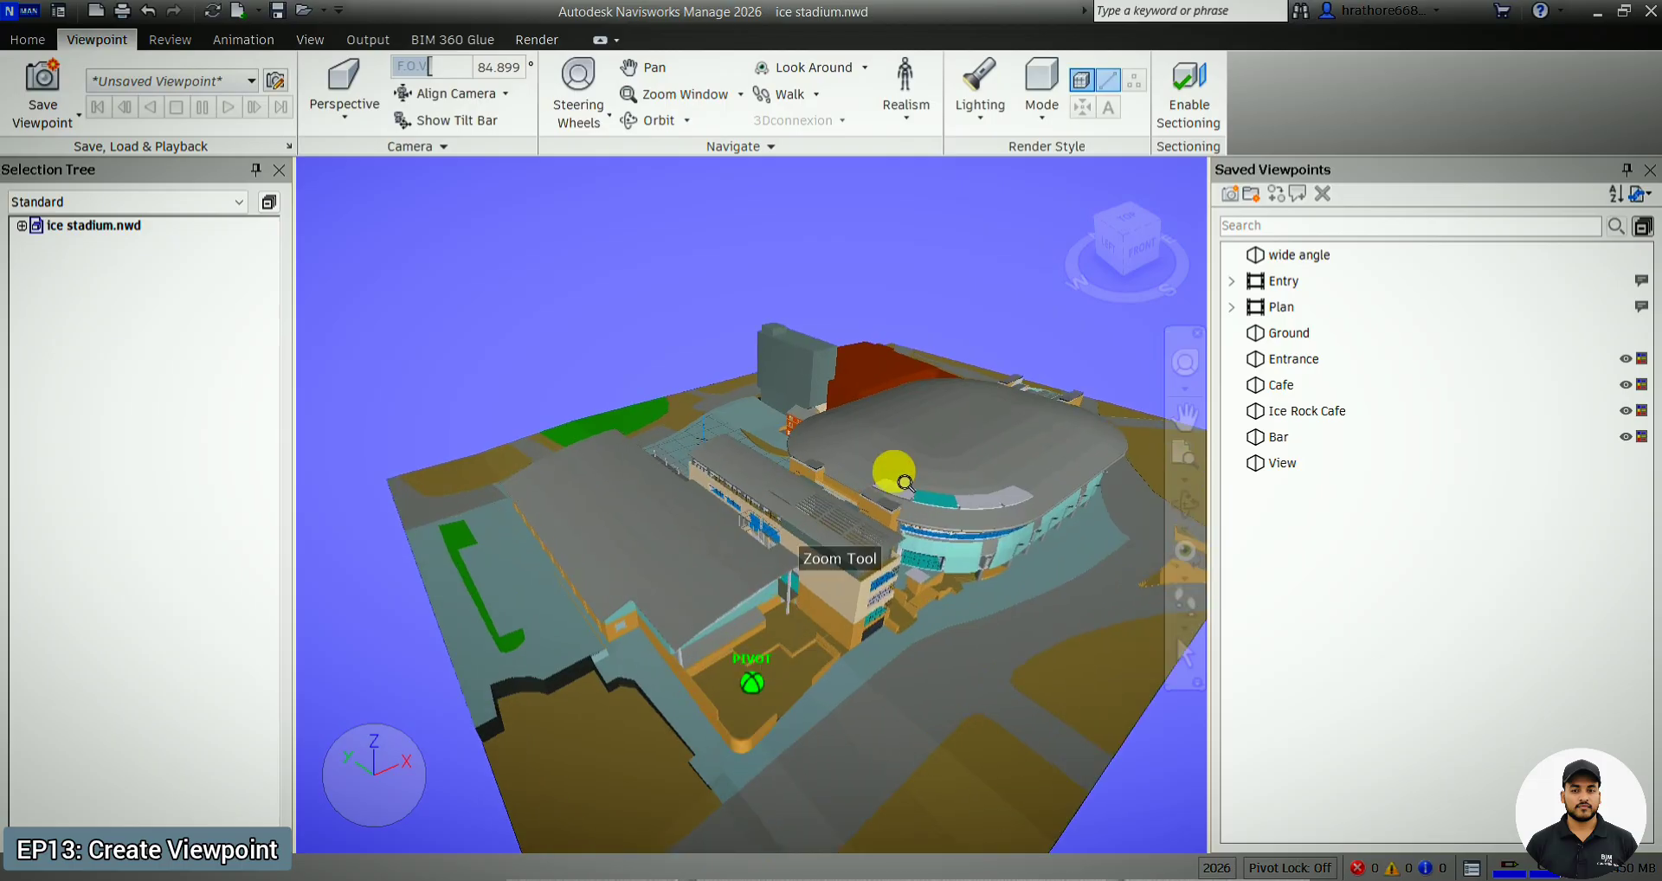
scroll(481, 449, down, 1)
scroll(1081, 454, up, 2)
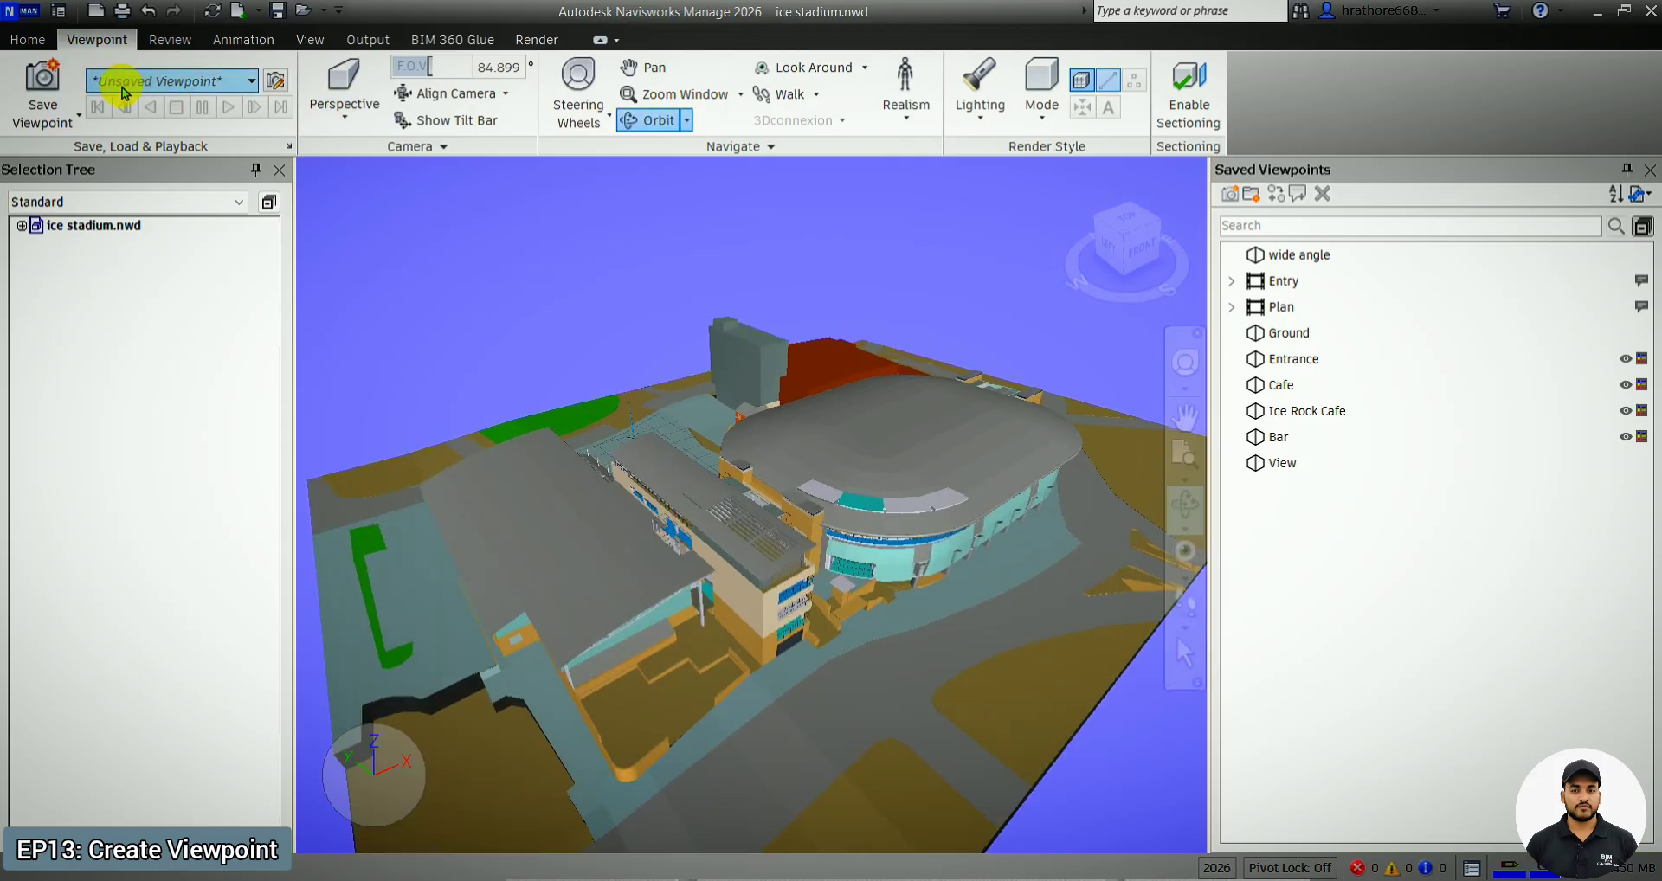
click(68, 85)
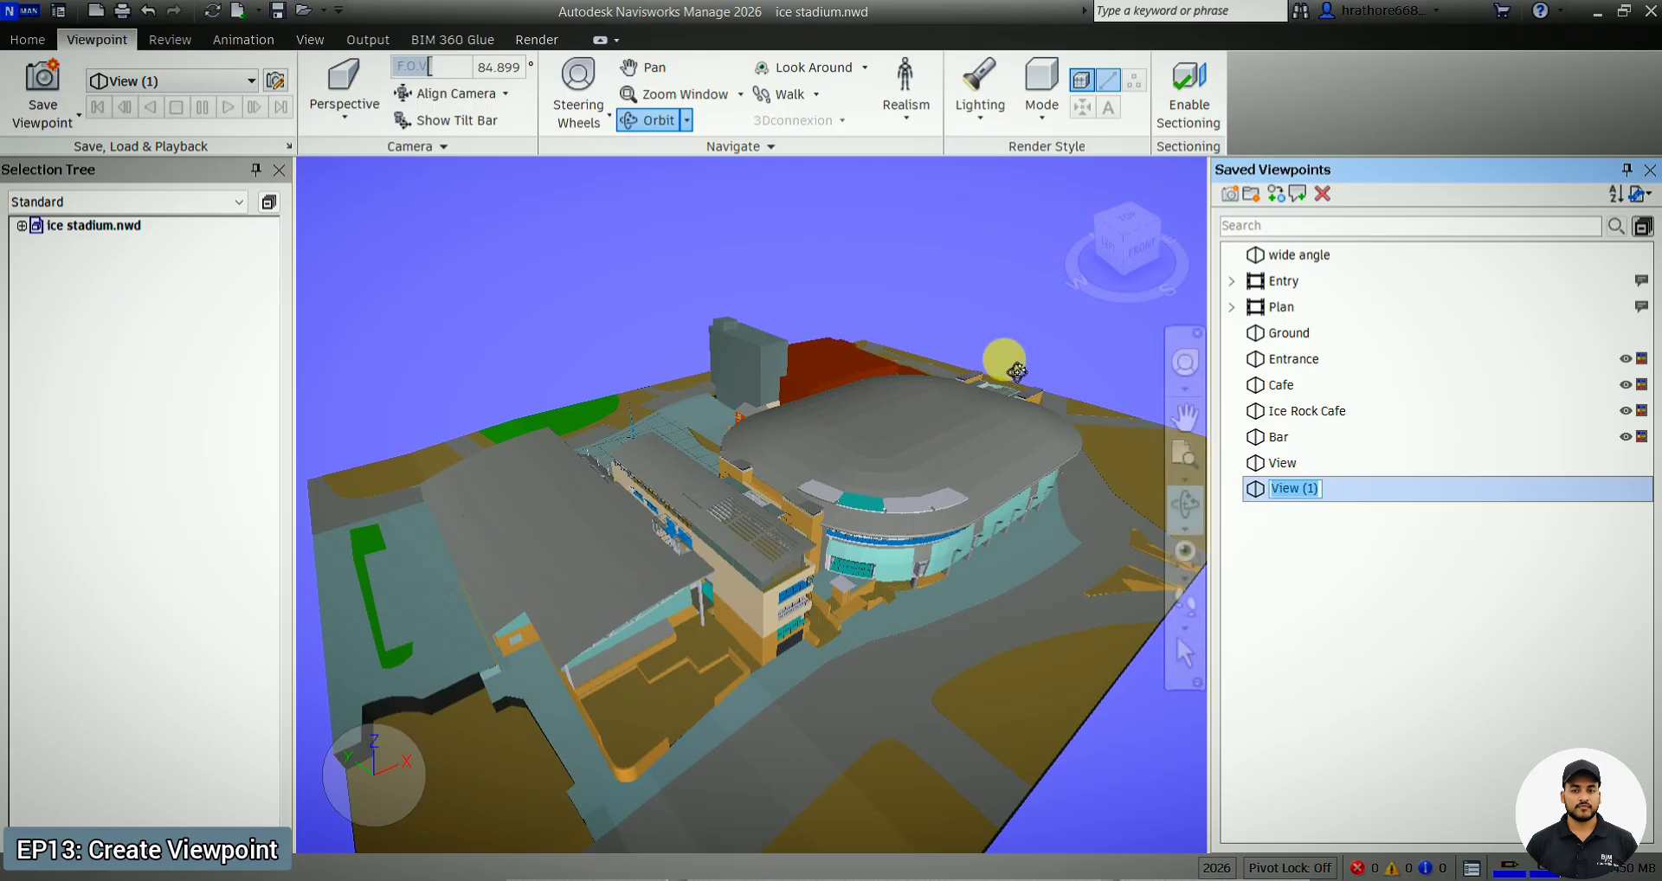
- Name the new viewpoint Full Stadium View
key(Caps_Lock)
text(F)
key(Caps_Lock)
text(ull)
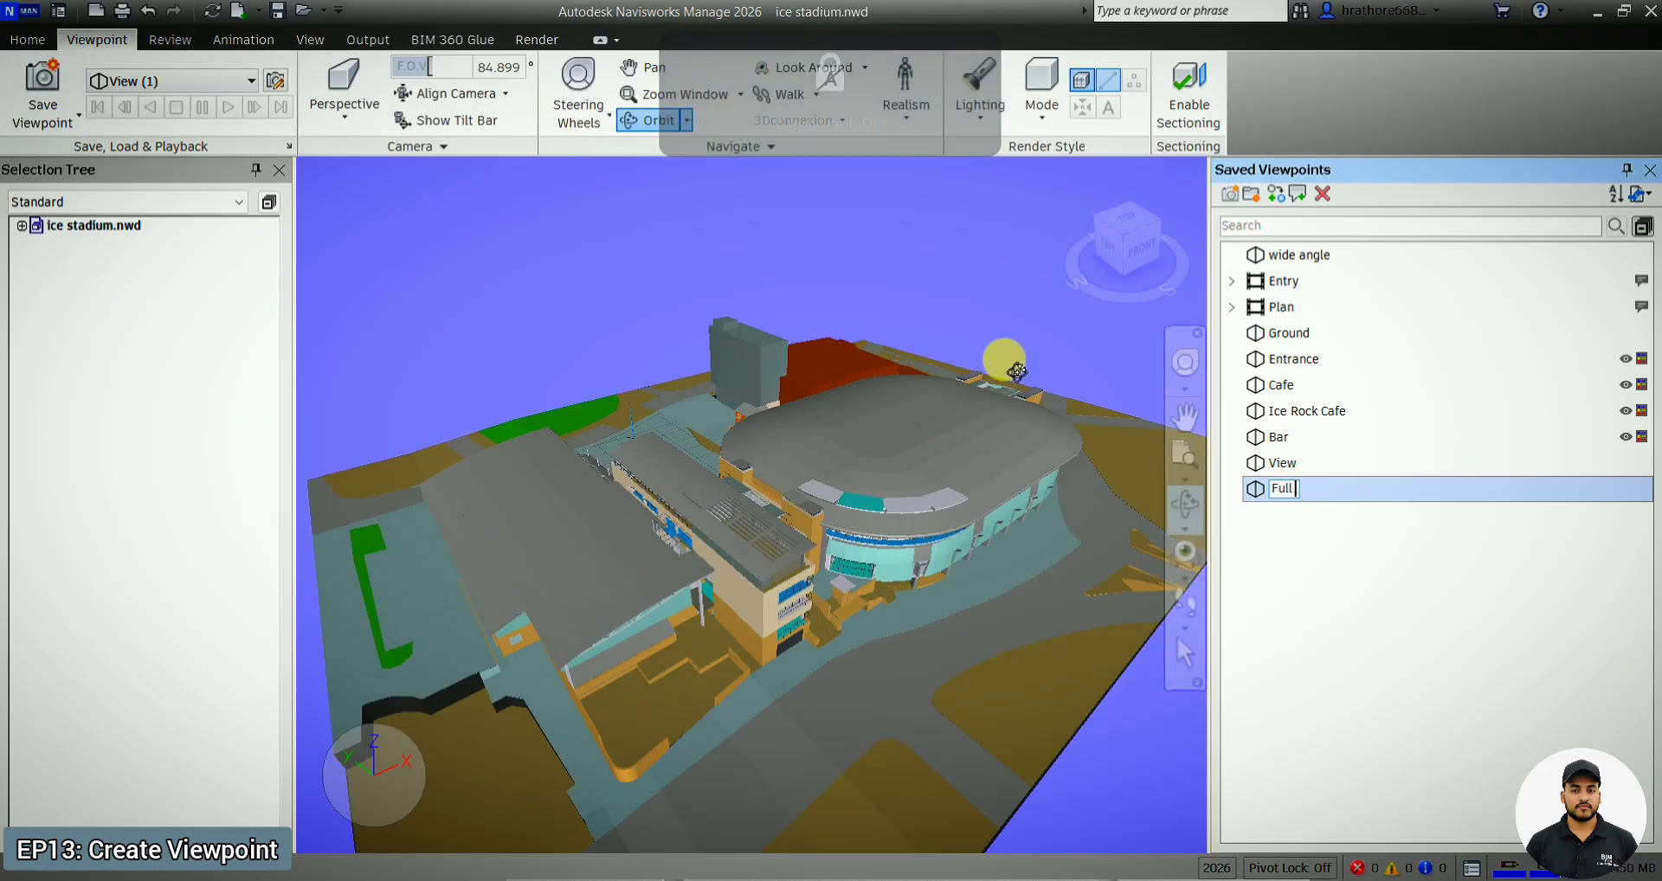
key(Caps_Lock)
text(S)
key(Caps_Lock)
text(tad)
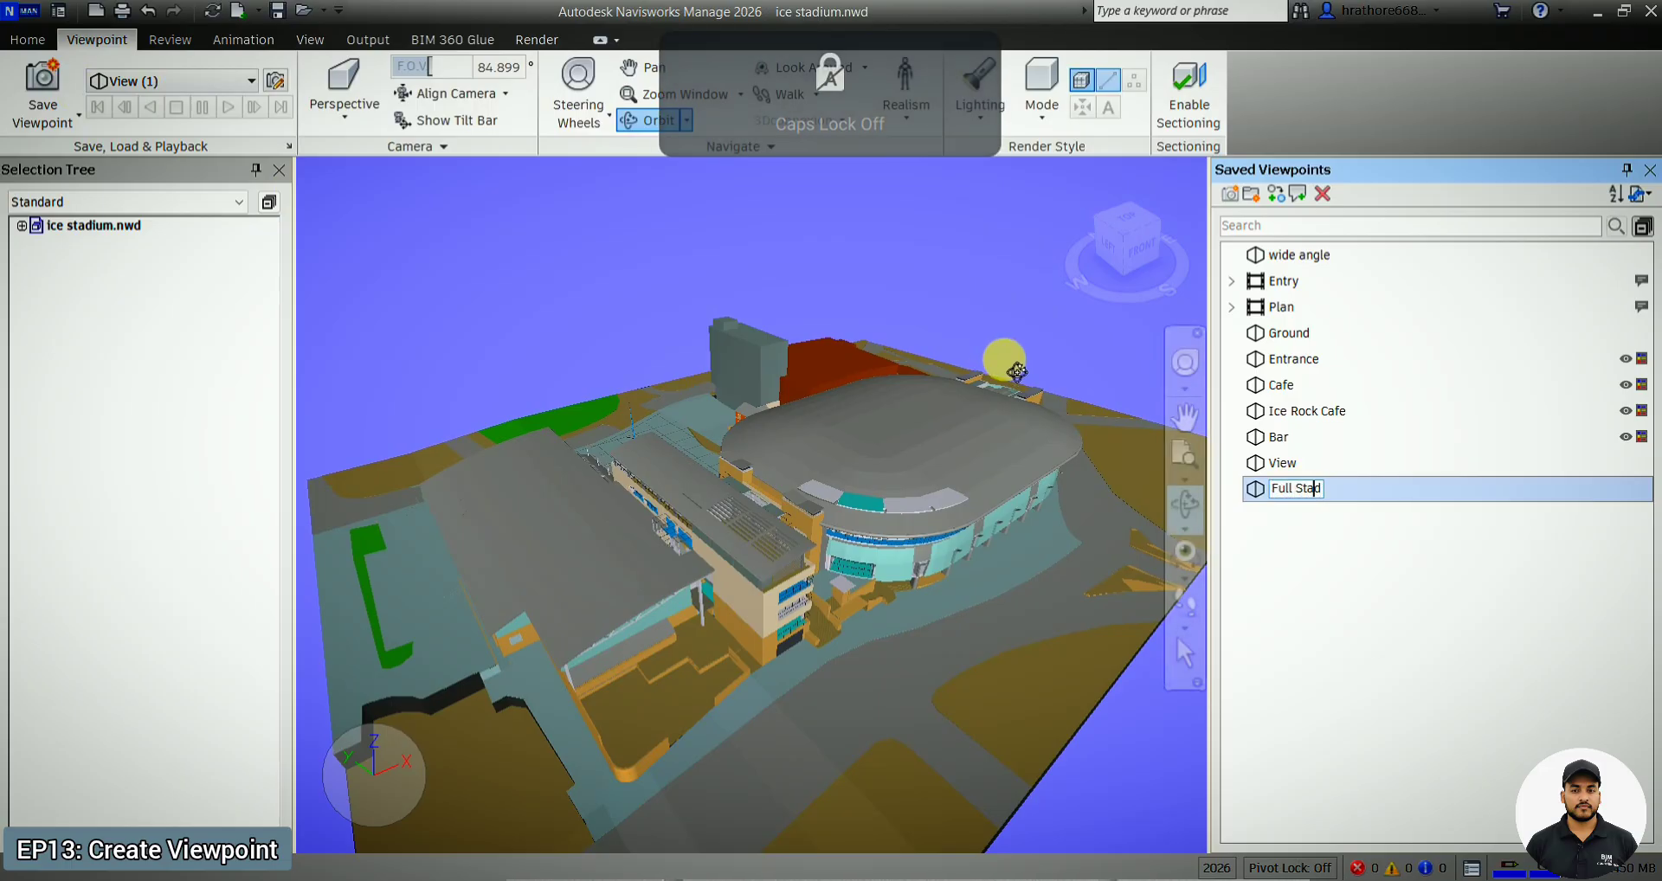
text(ium)
key(Caps_Lock)
text(V)
key(Caps_Lock)
text(iew)
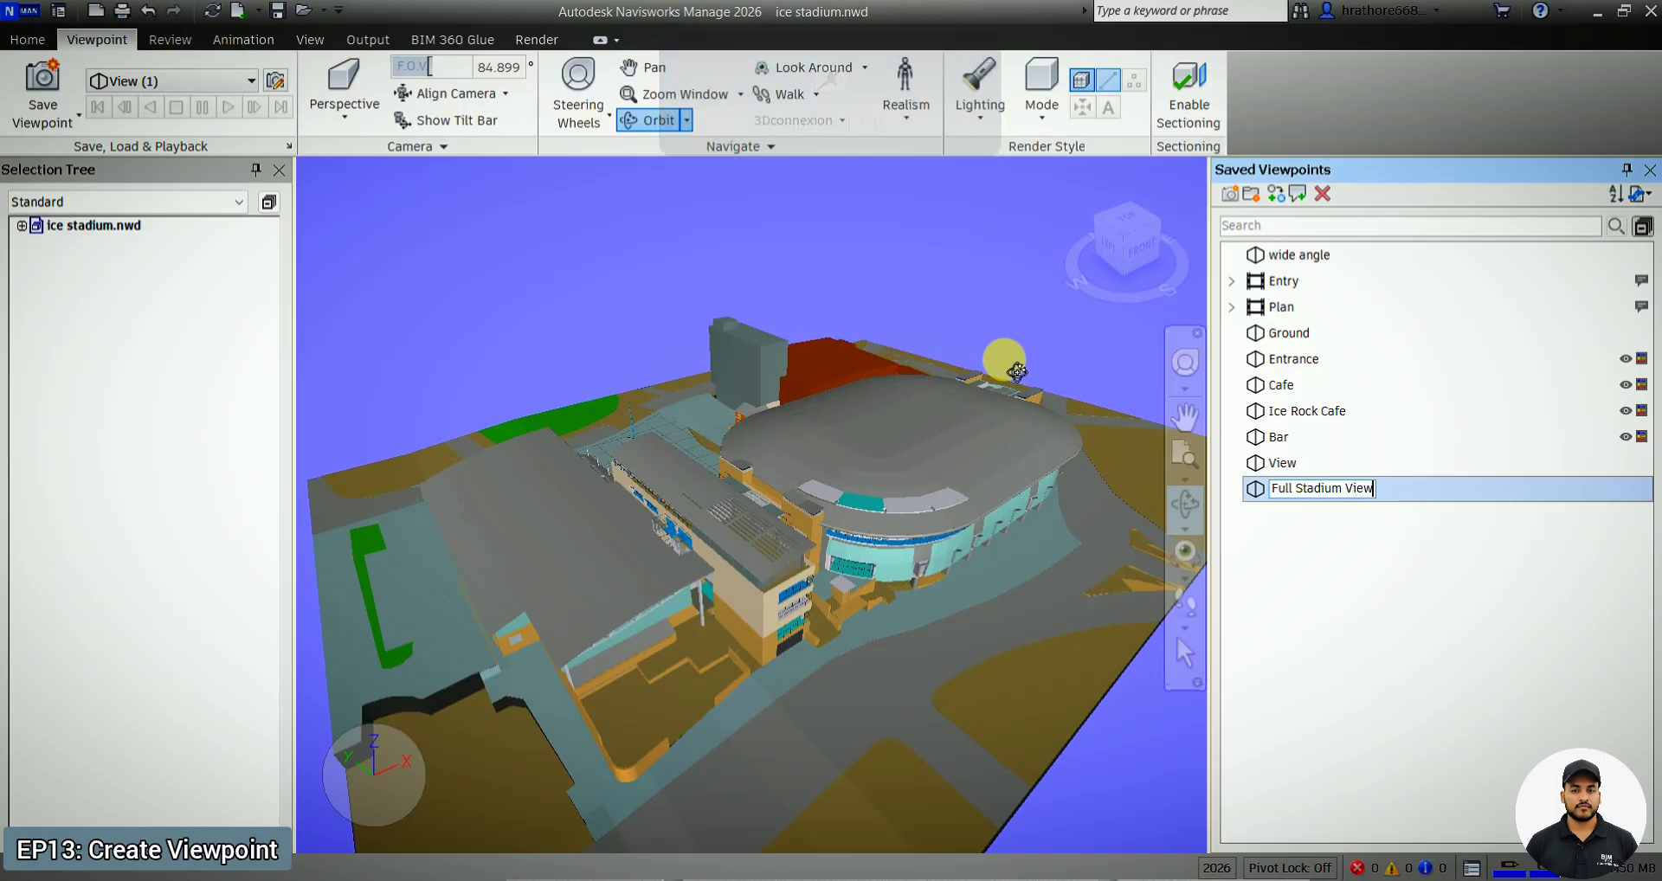
key(Return)
scroll(892, 404, down, 2)
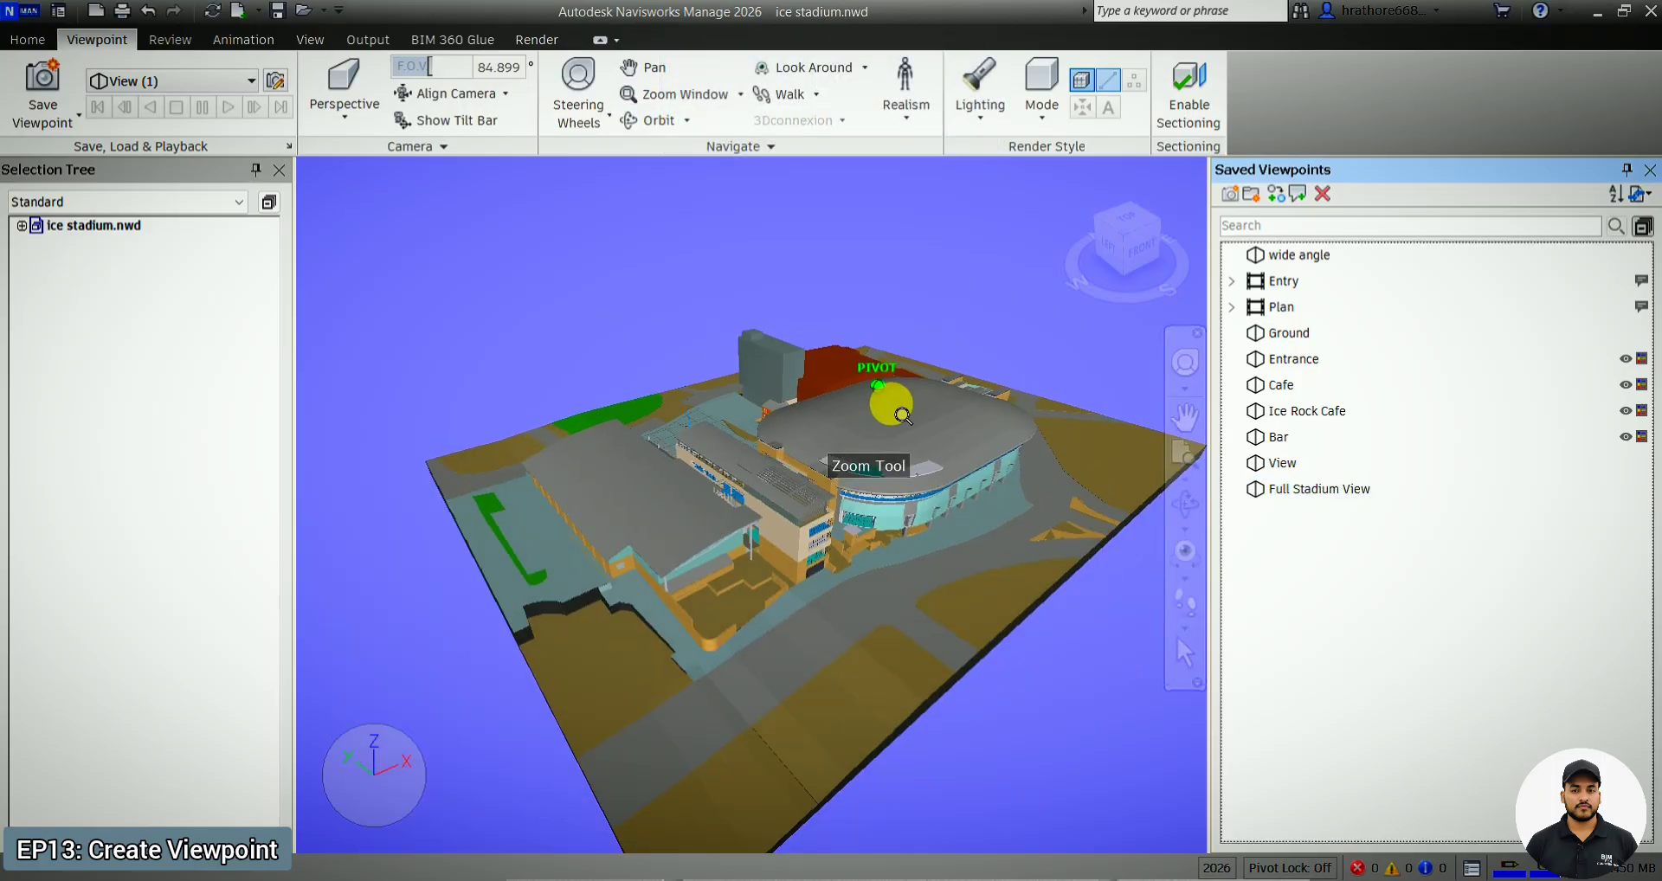
- Save a new viewpoint showing the whole stadium site from directly above, with nothing selected
click(1185, 654)
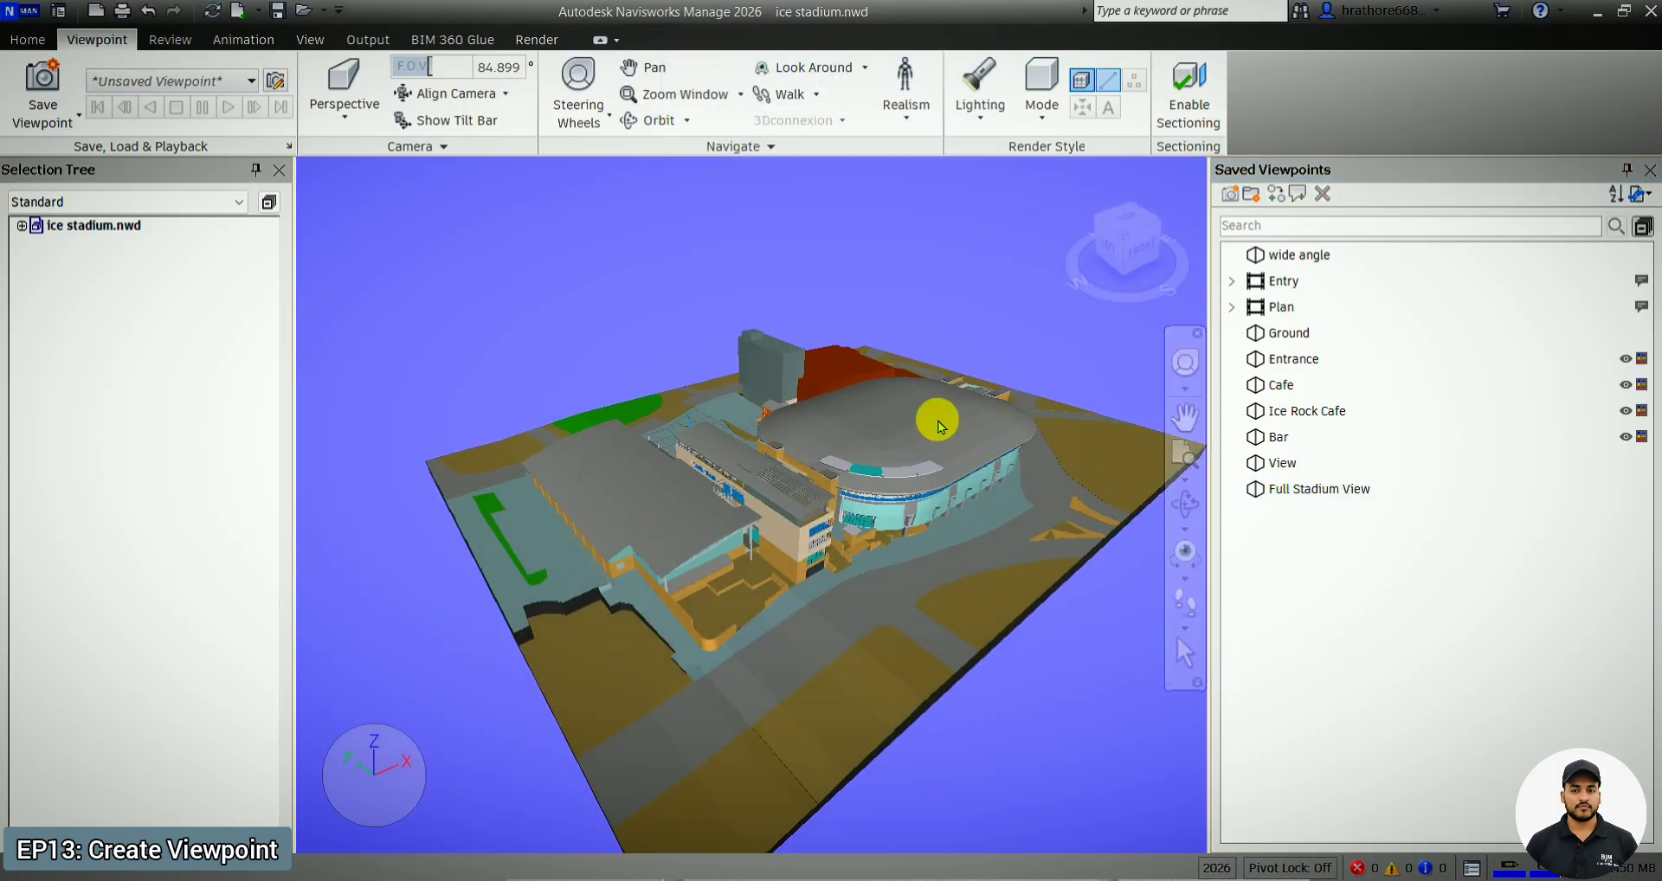
click(947, 372)
click(1128, 224)
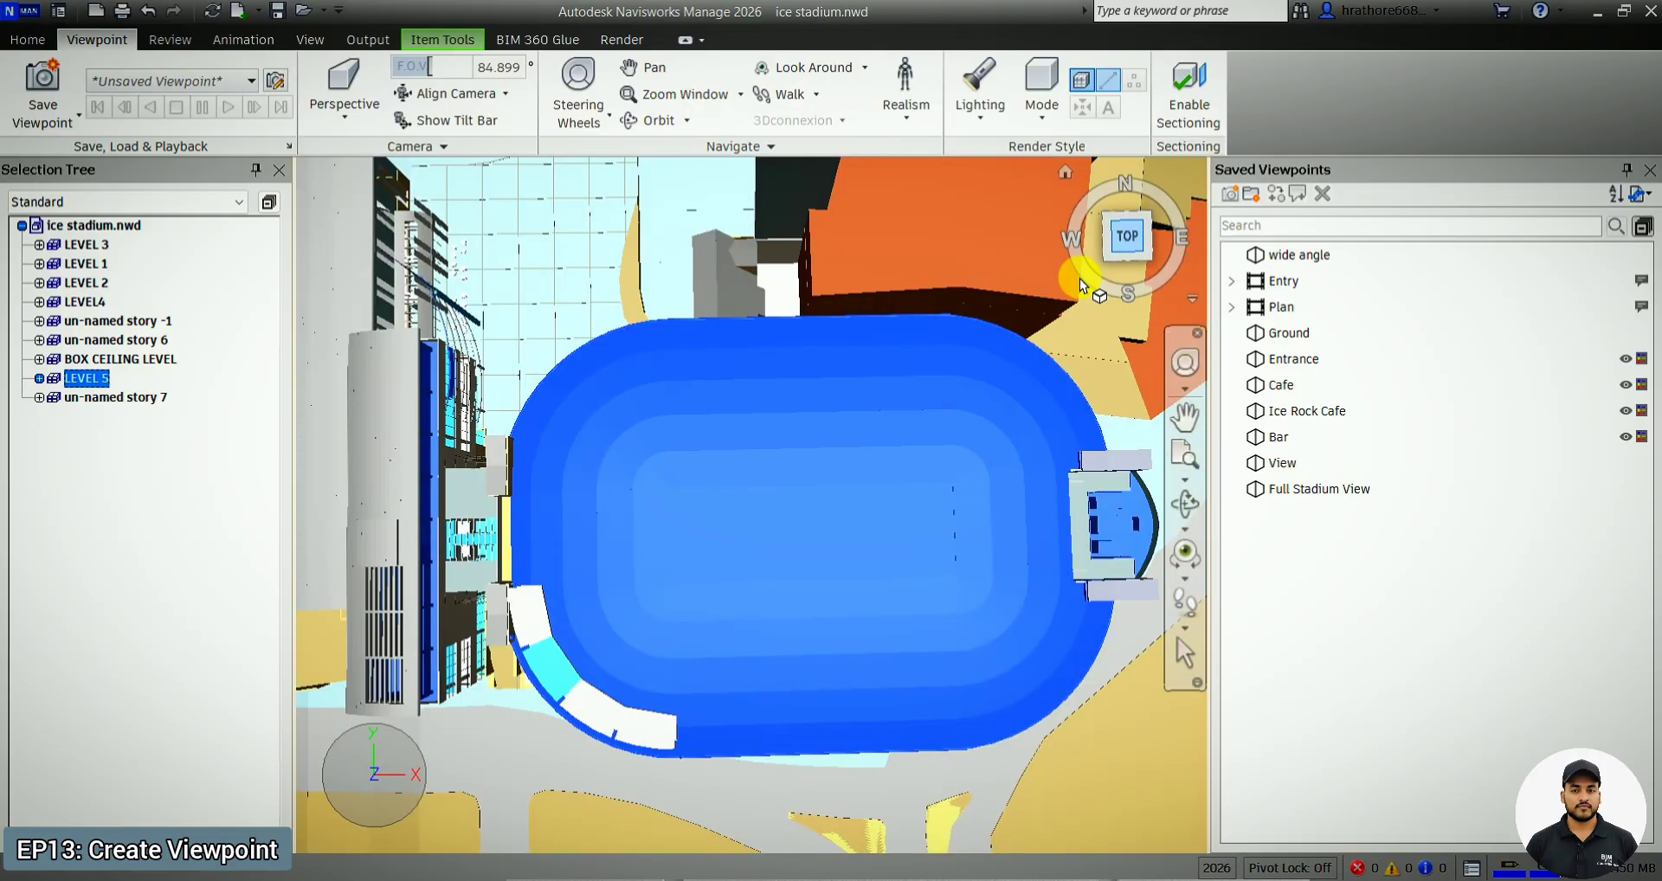
scroll(857, 432, down, 1)
scroll(856, 432, down, 3)
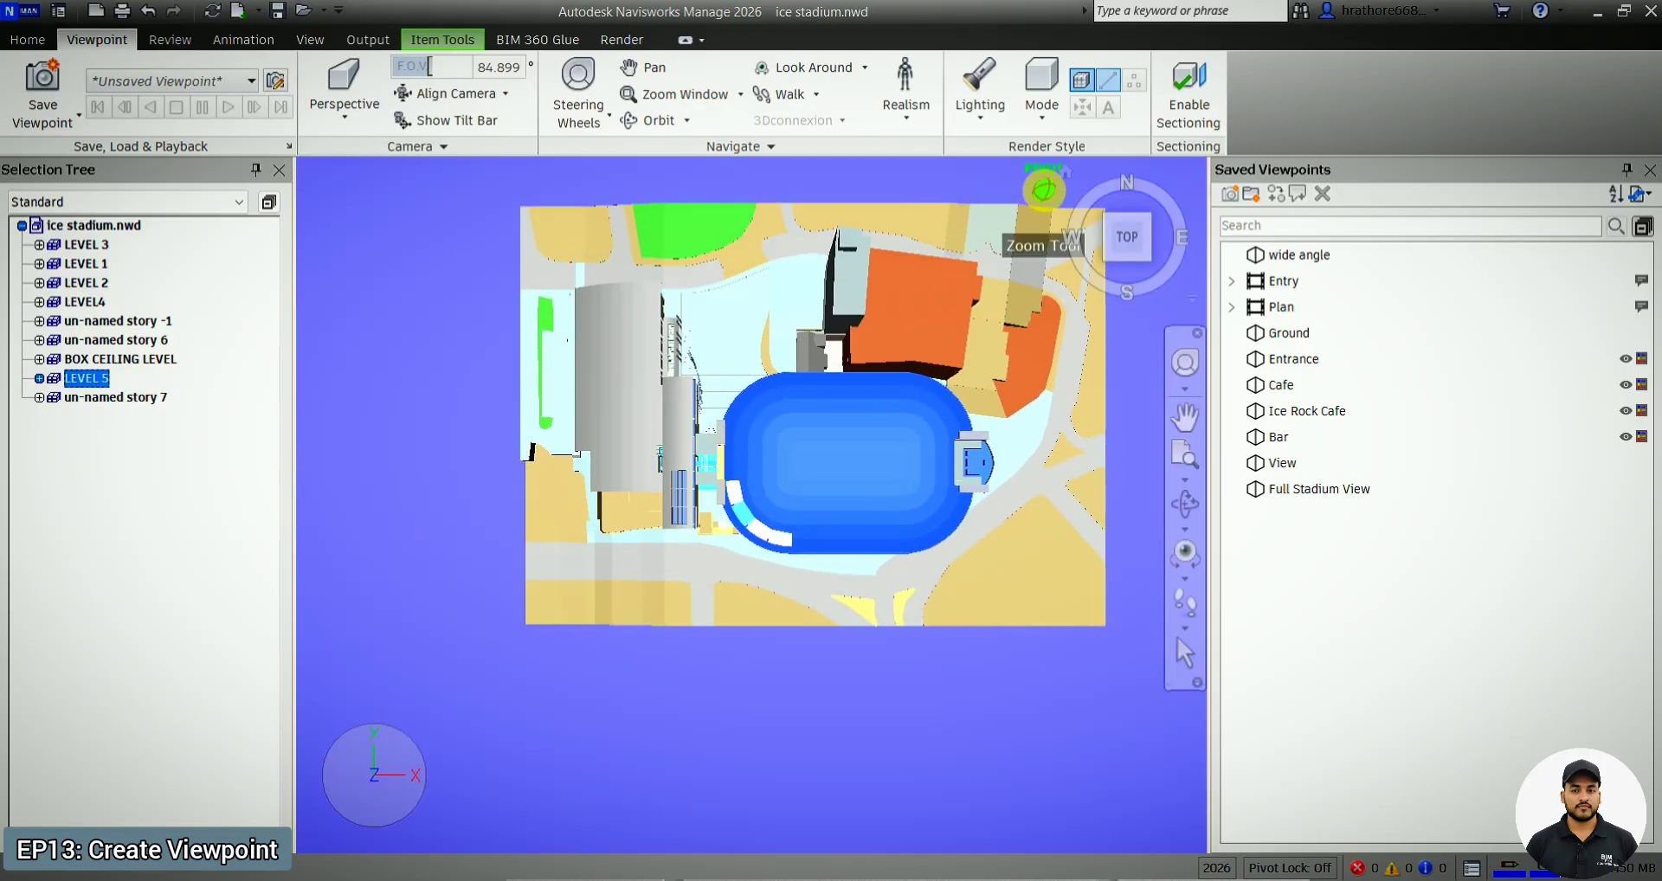
key(Escape)
click(43, 82)
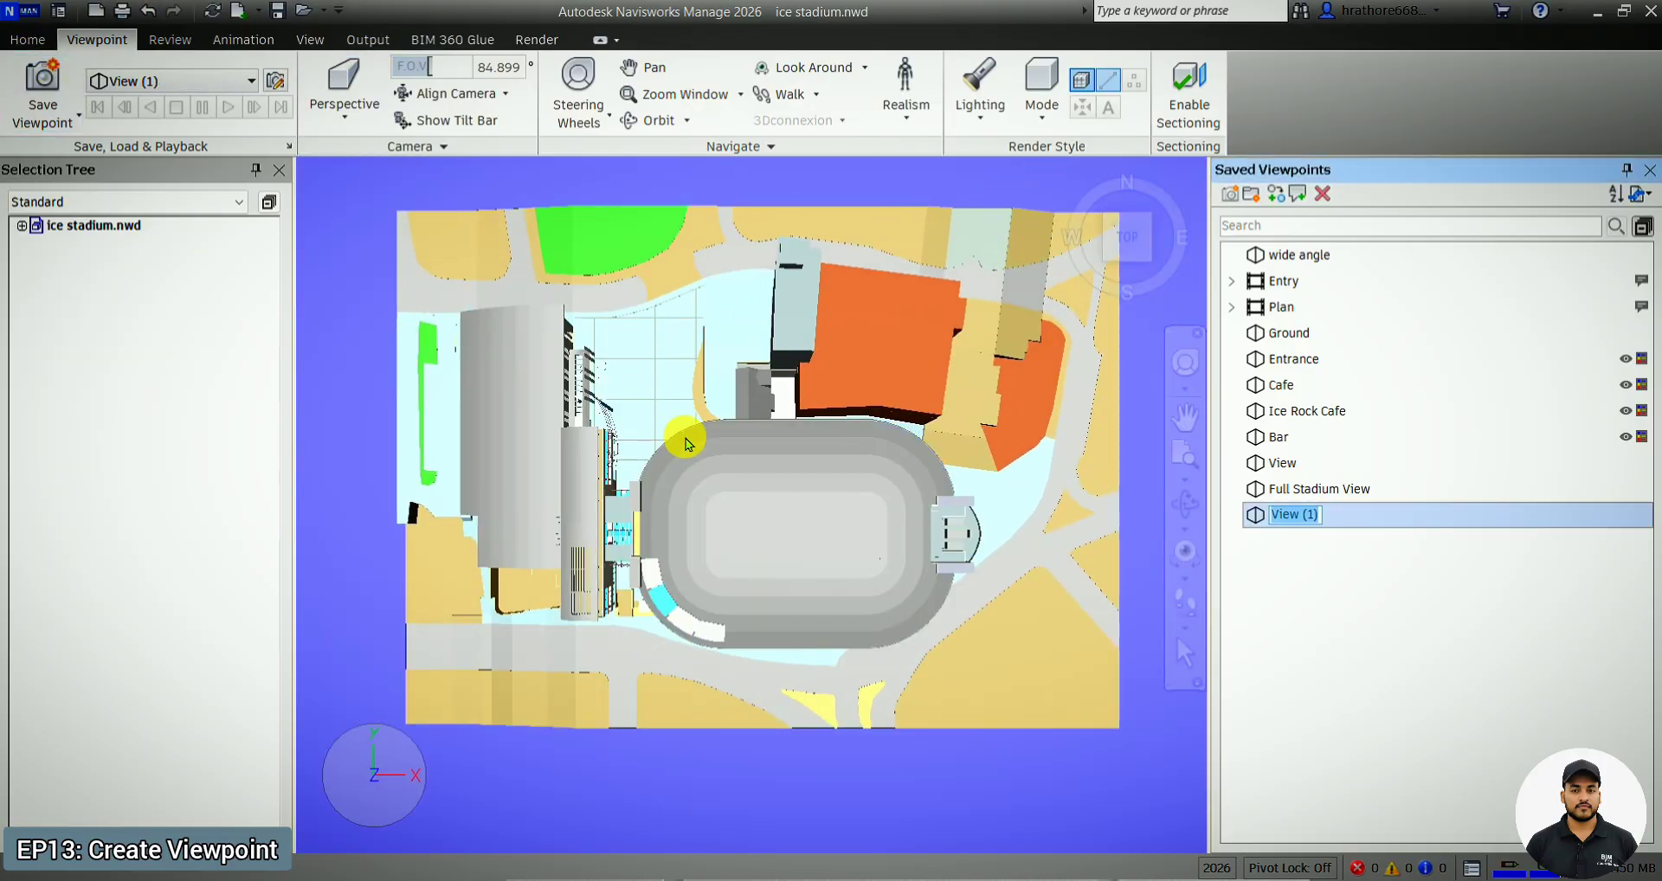
- Name the new top-down viewpoint Plan View Stadium
key(Caps_Lock)
text(P)
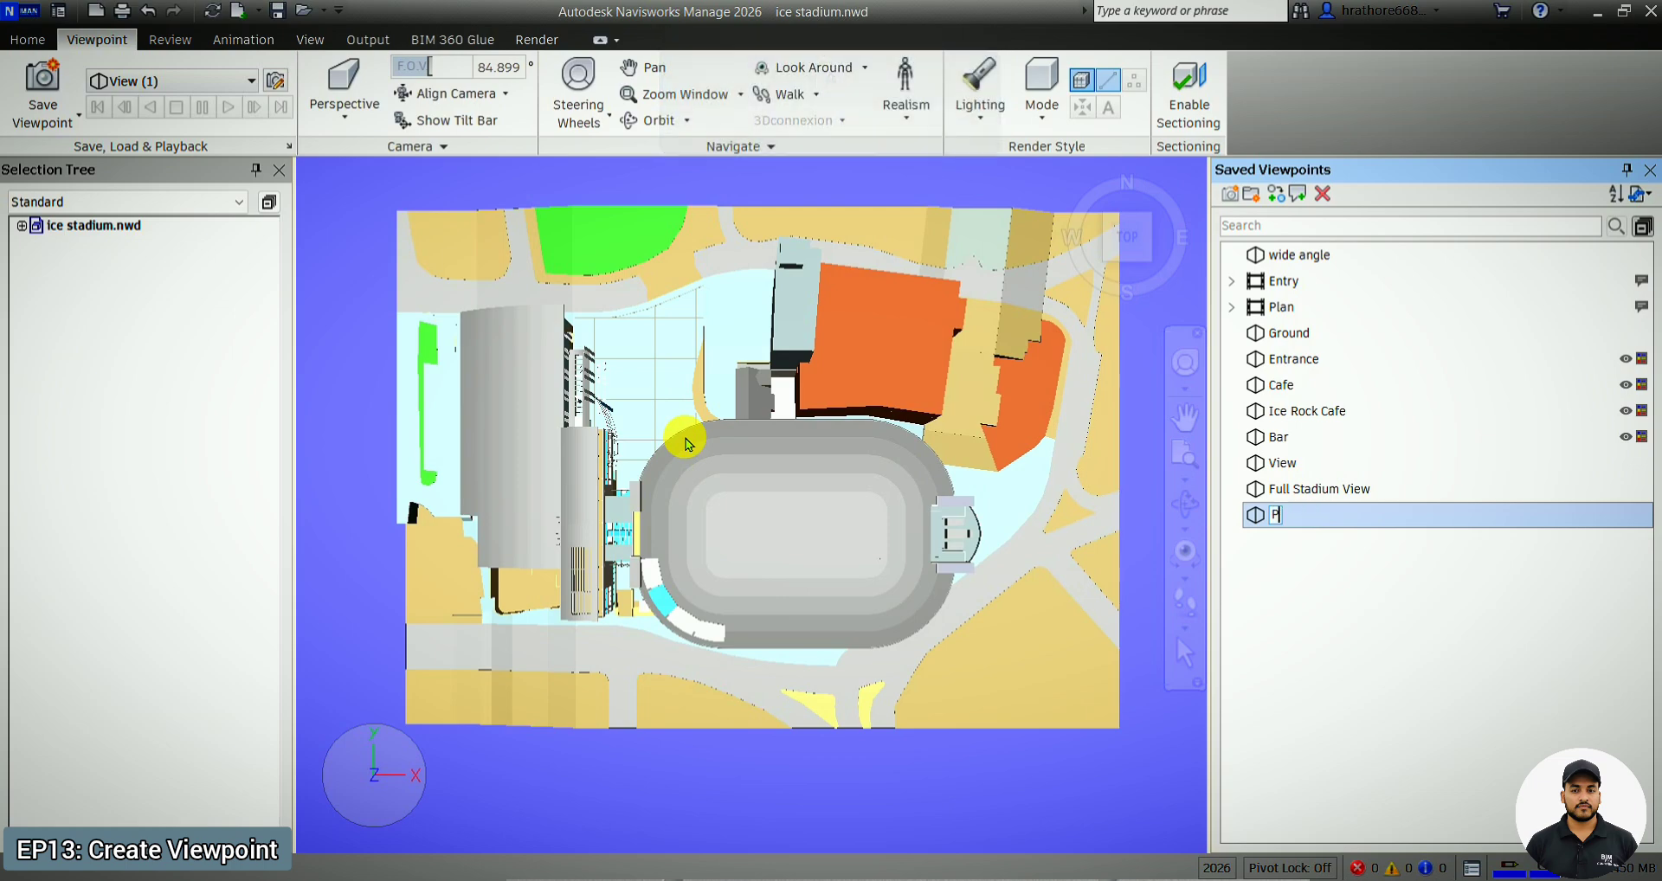
key(Caps_Lock)
text(lan)
key(Caps_Lock)
text(ew)
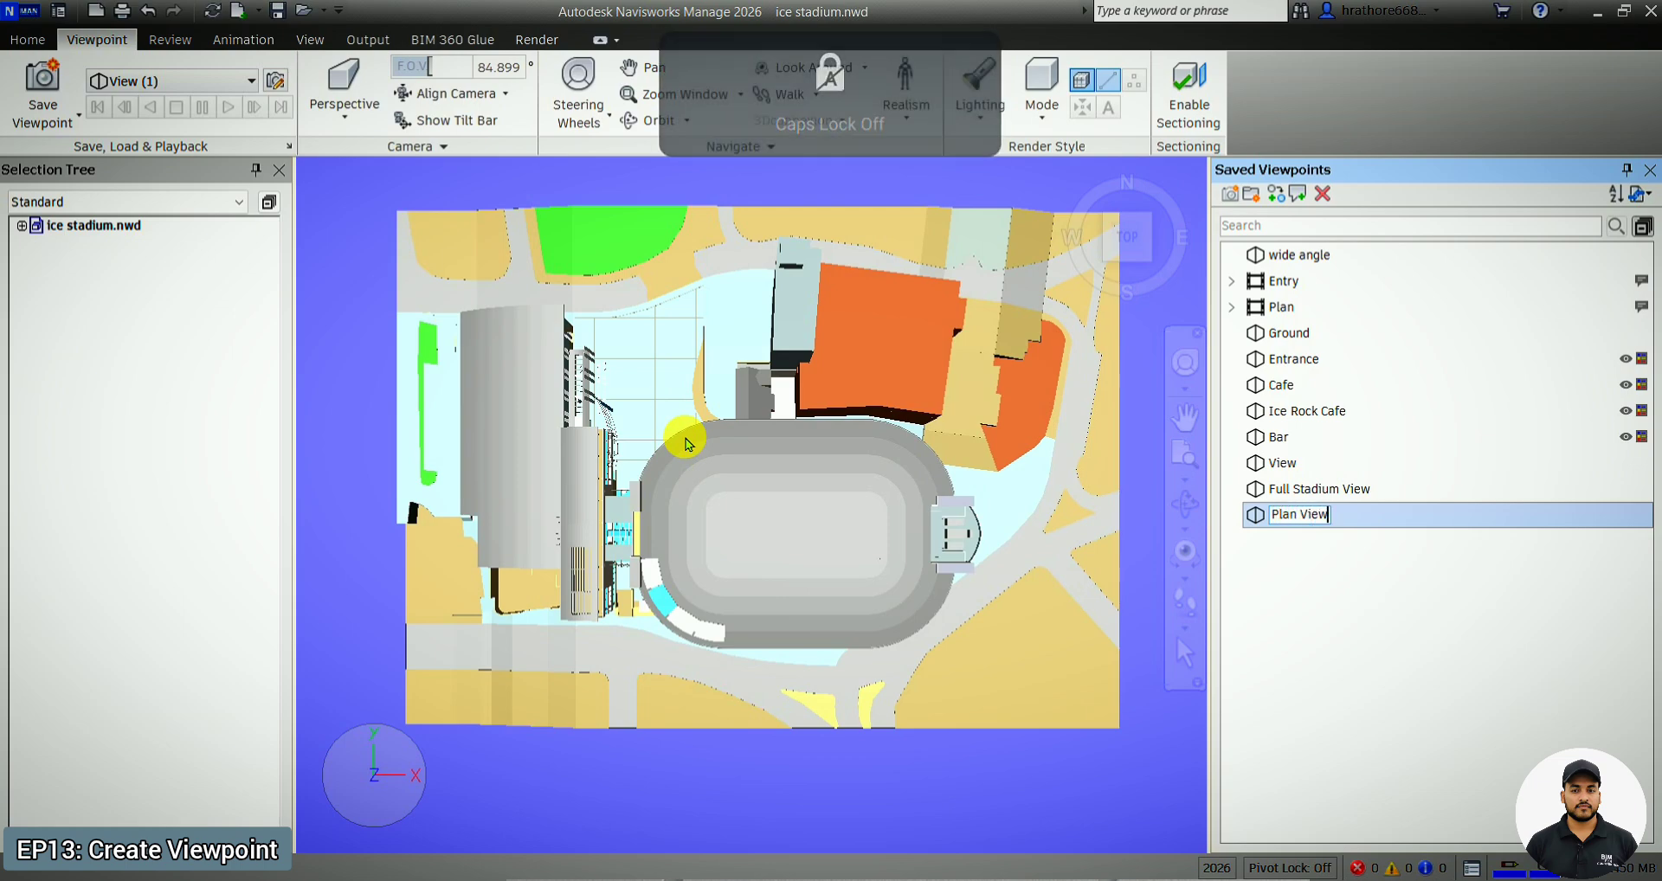
text( Stadium)
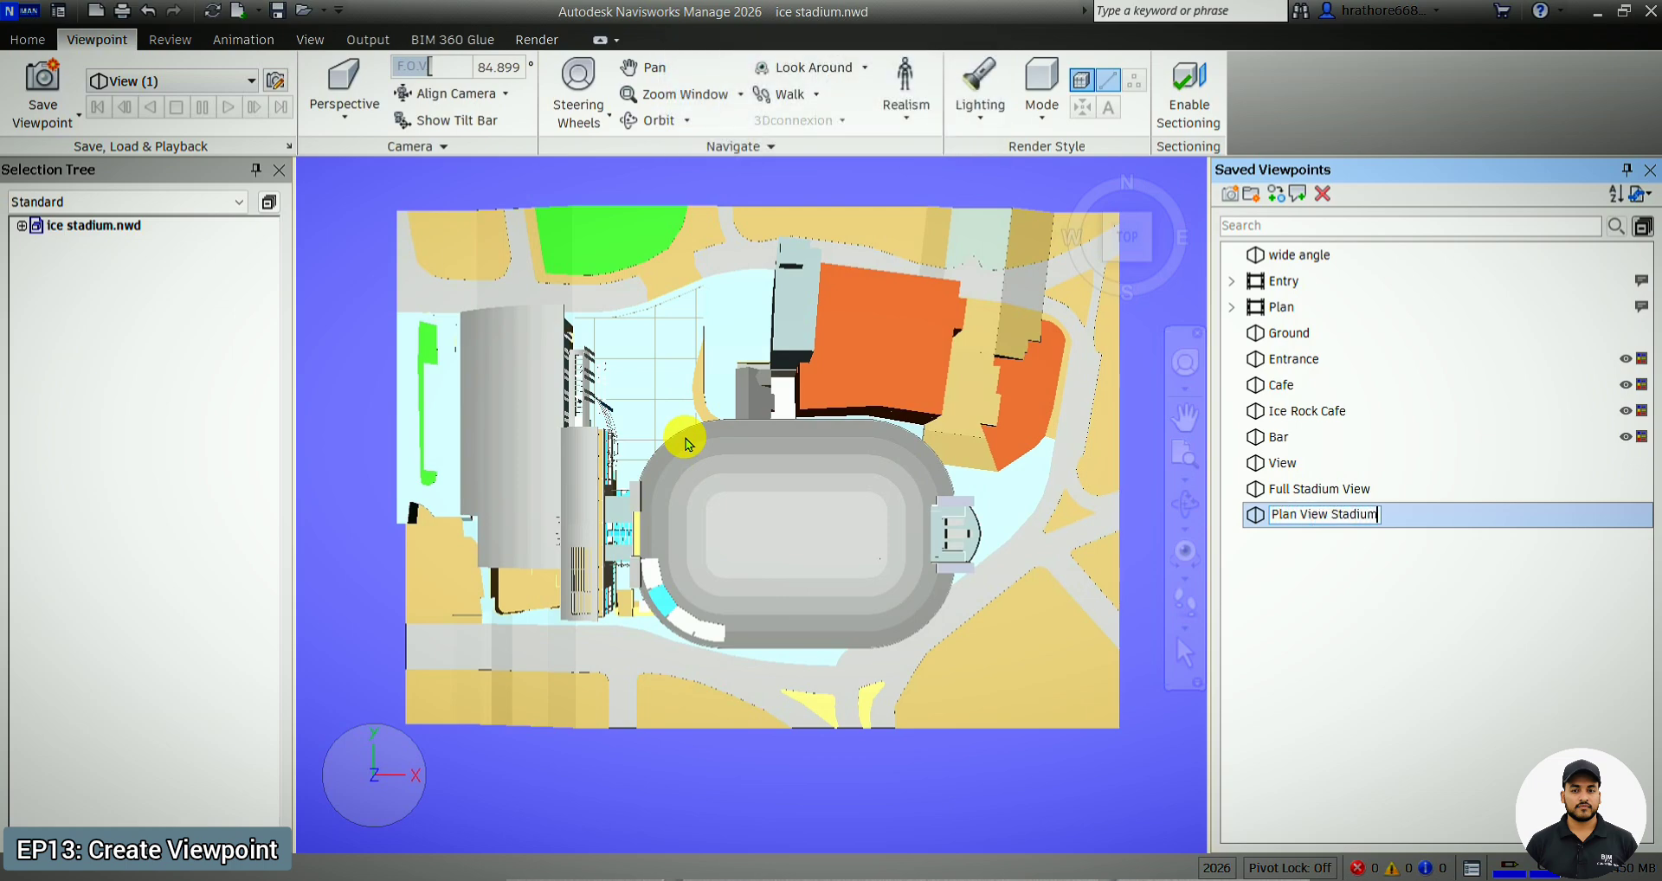
key(Return)
- Orbit and zoom away from the plan view, and recall the saved viewpoints Full Stadium View and Plan View Stadium
scroll(865, 486, down, 2)
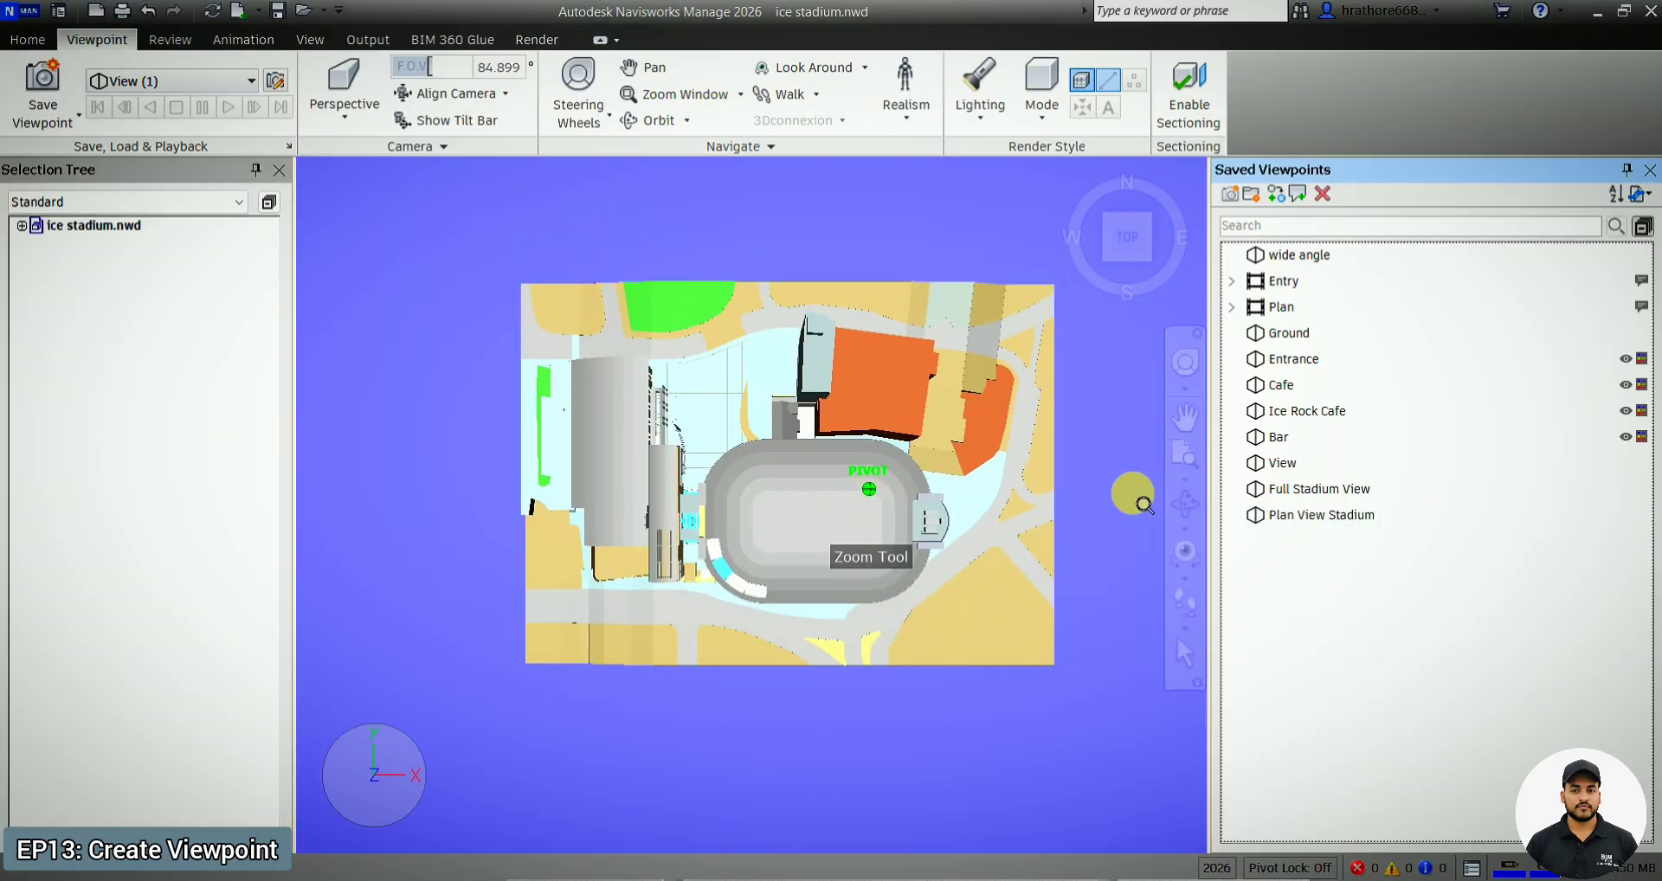
click(1186, 505)
drag(788, 597, 856, 642)
scroll(779, 394, up, 3)
scroll(837, 554, up, 4)
scroll(970, 608, up, 2)
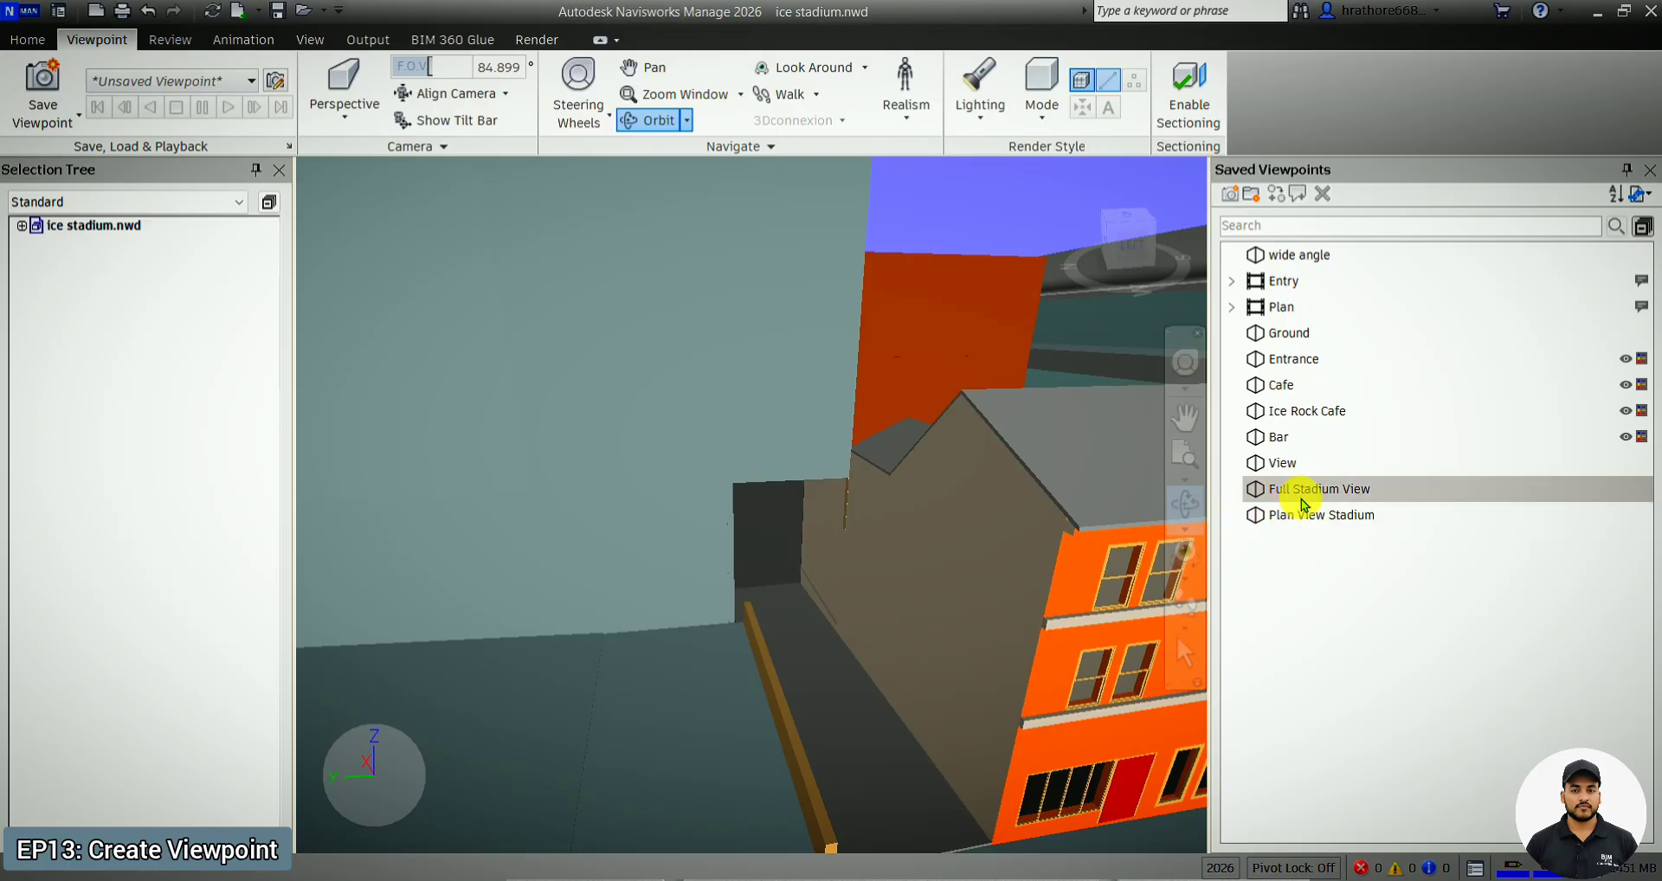
click(1302, 502)
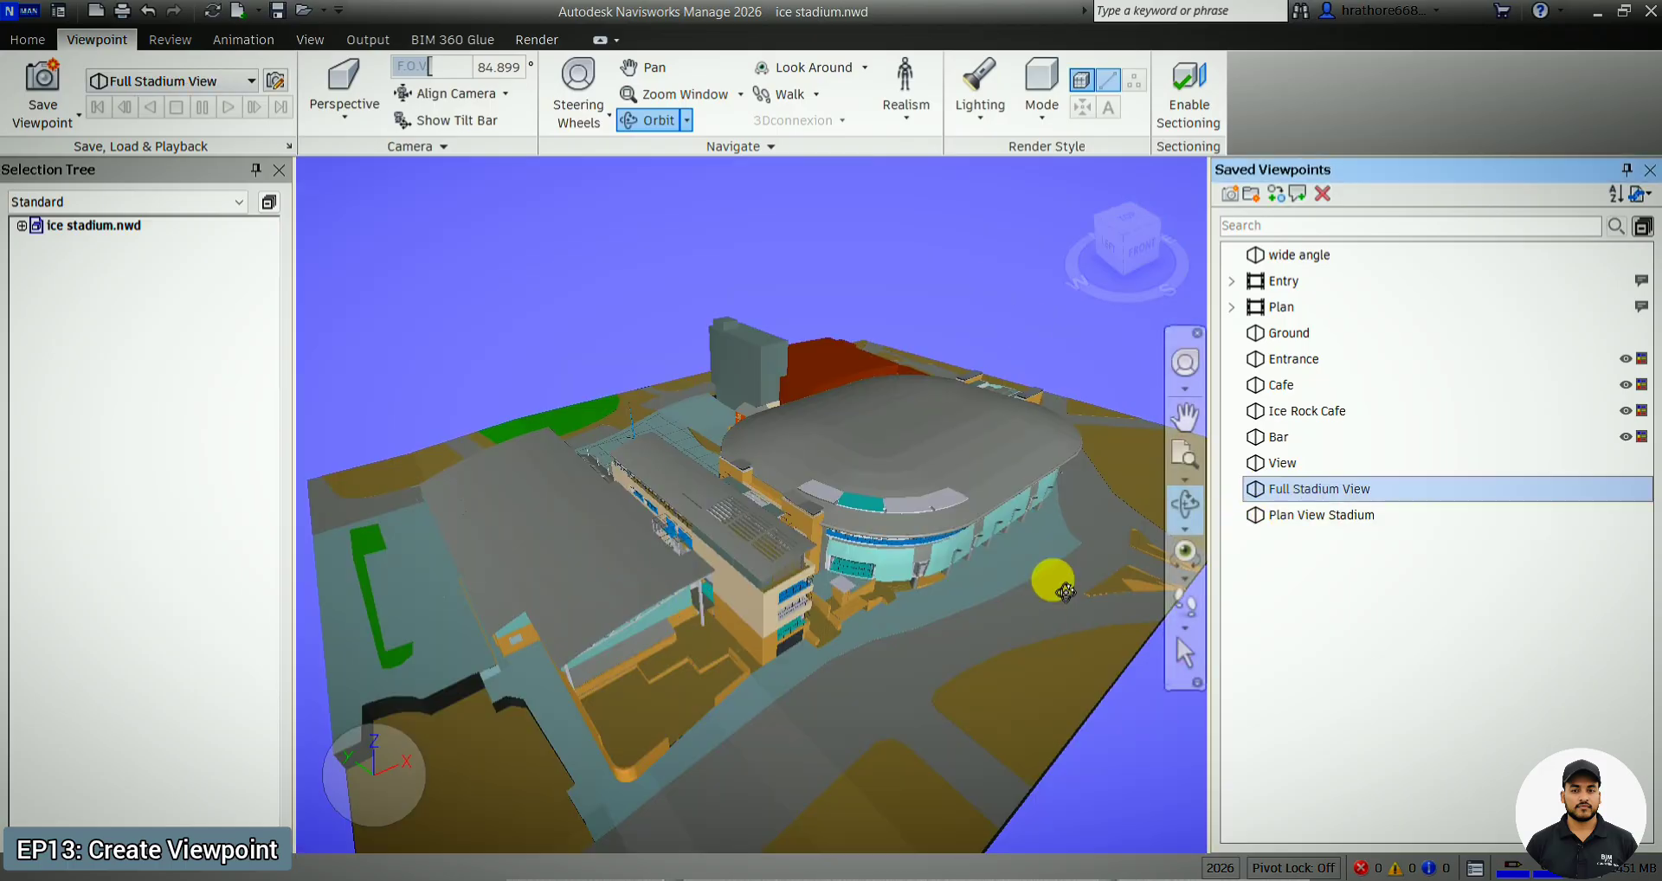
key(XF86MonBrightnessUp)
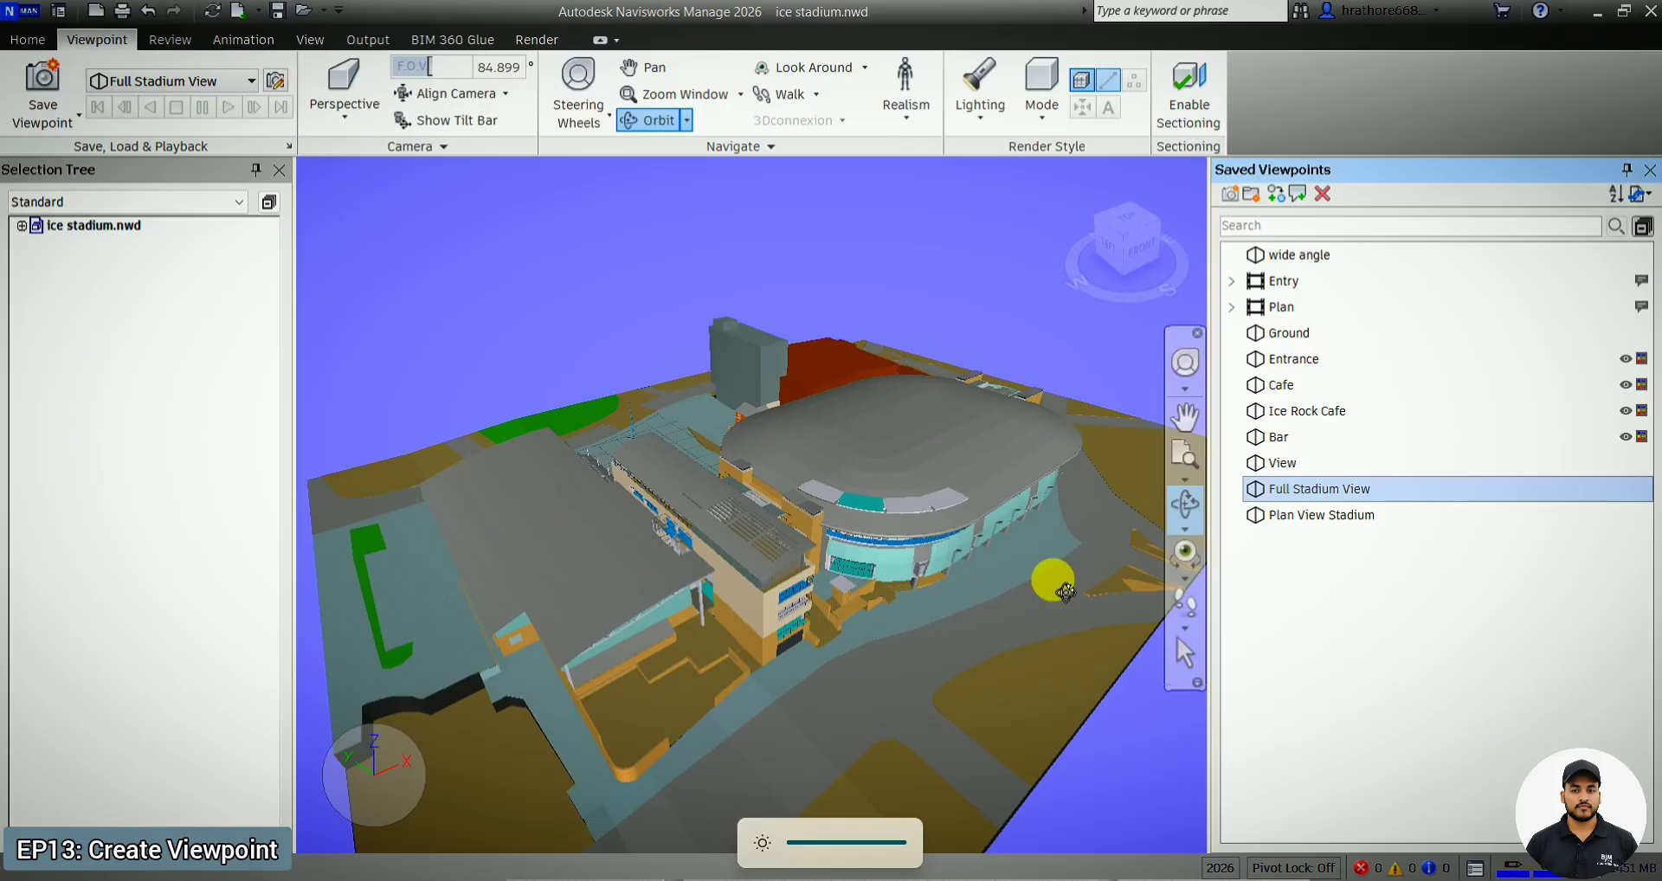
click(1325, 516)
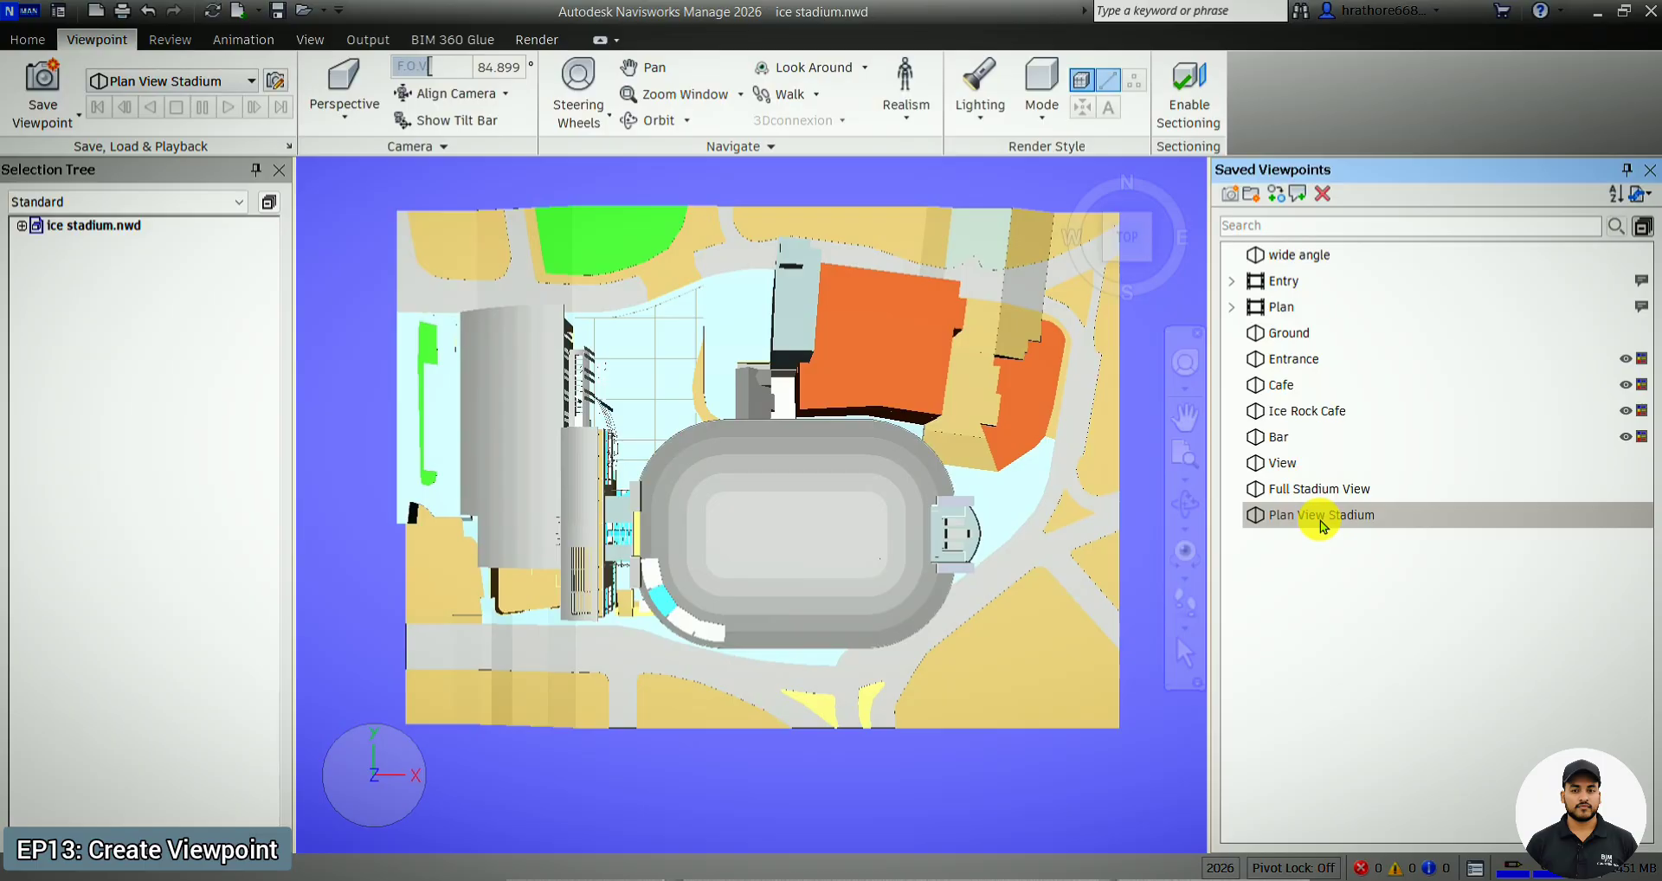
click(1322, 517)
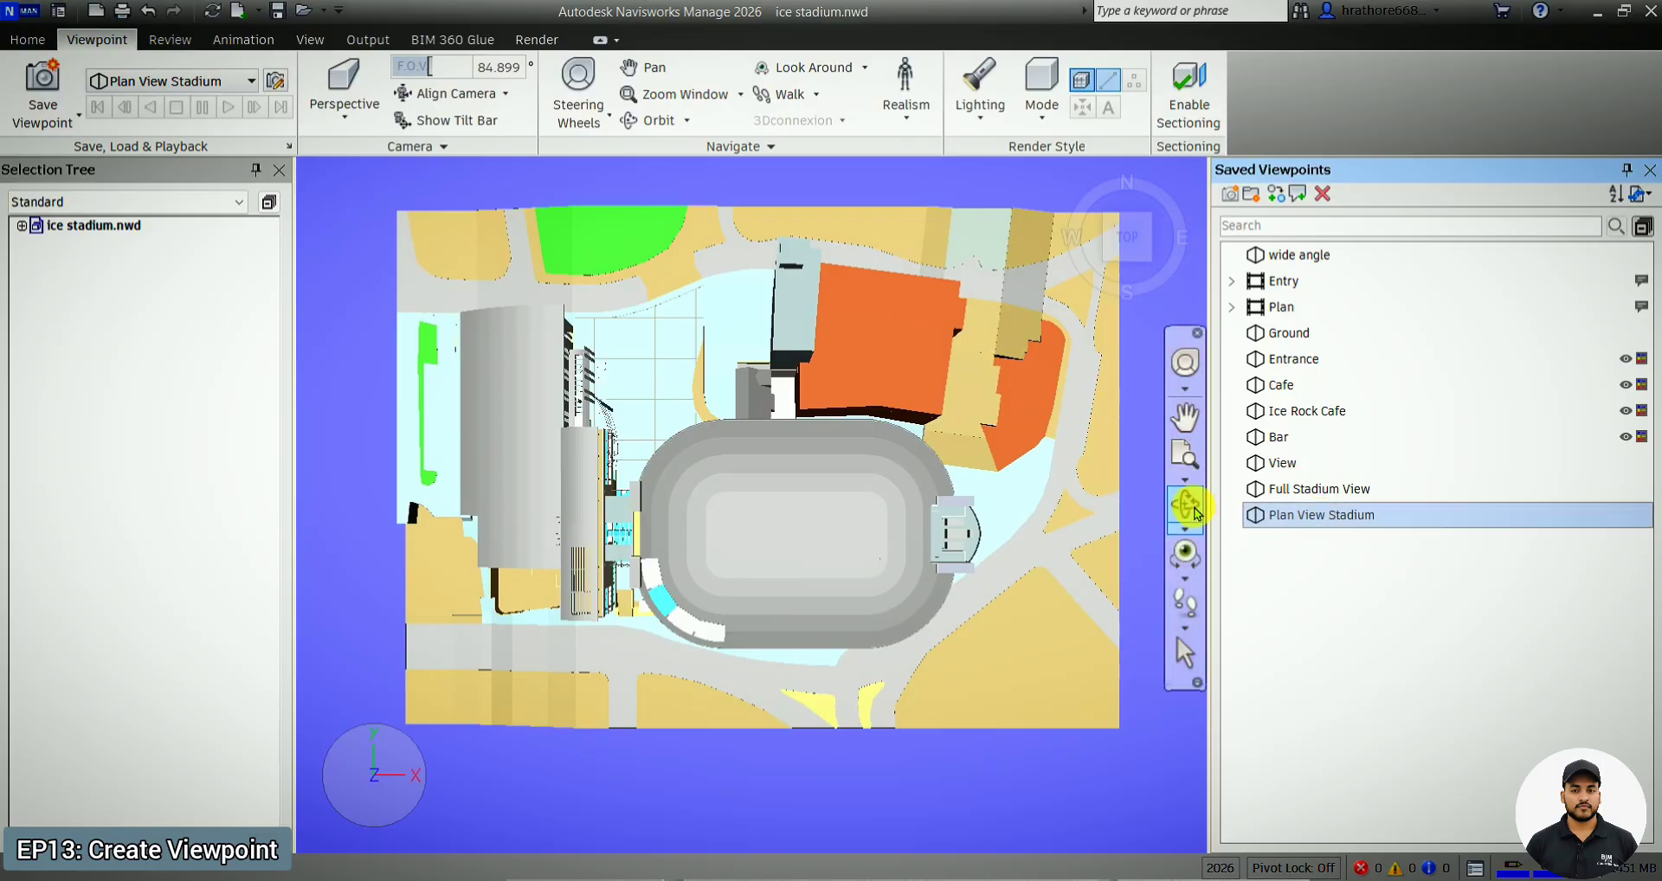
- Examine the whole stadium site from an elevated oblique angle, near and far, starting at the Plan View Stadium viewpoint
click(1185, 502)
drag(846, 545, 891, 444)
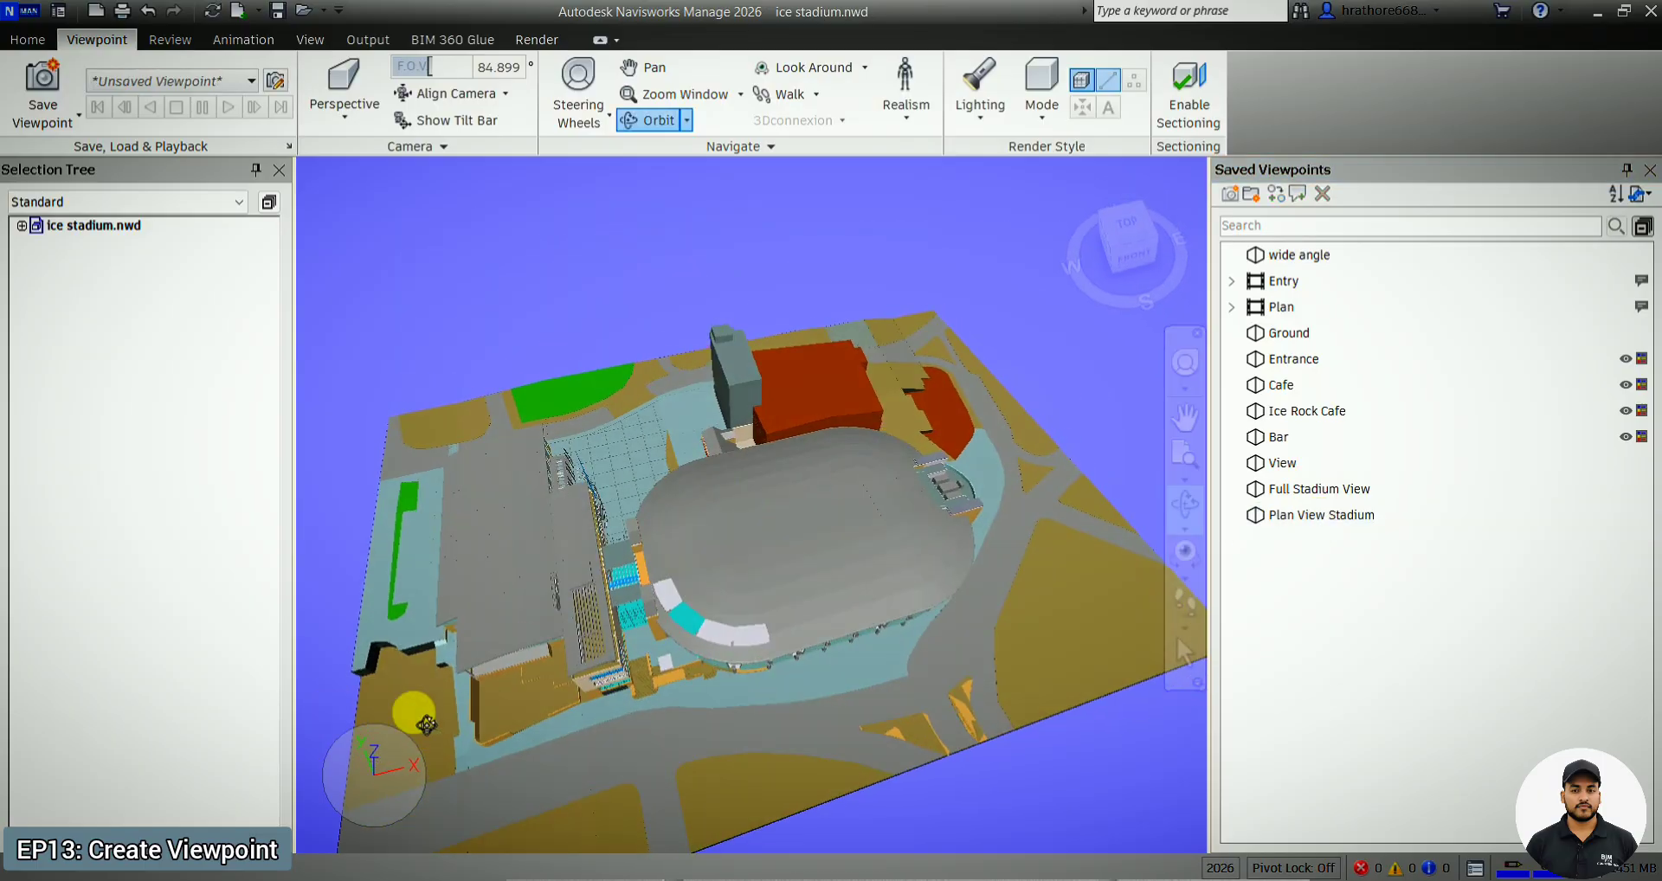
scroll(414, 712, up, 3)
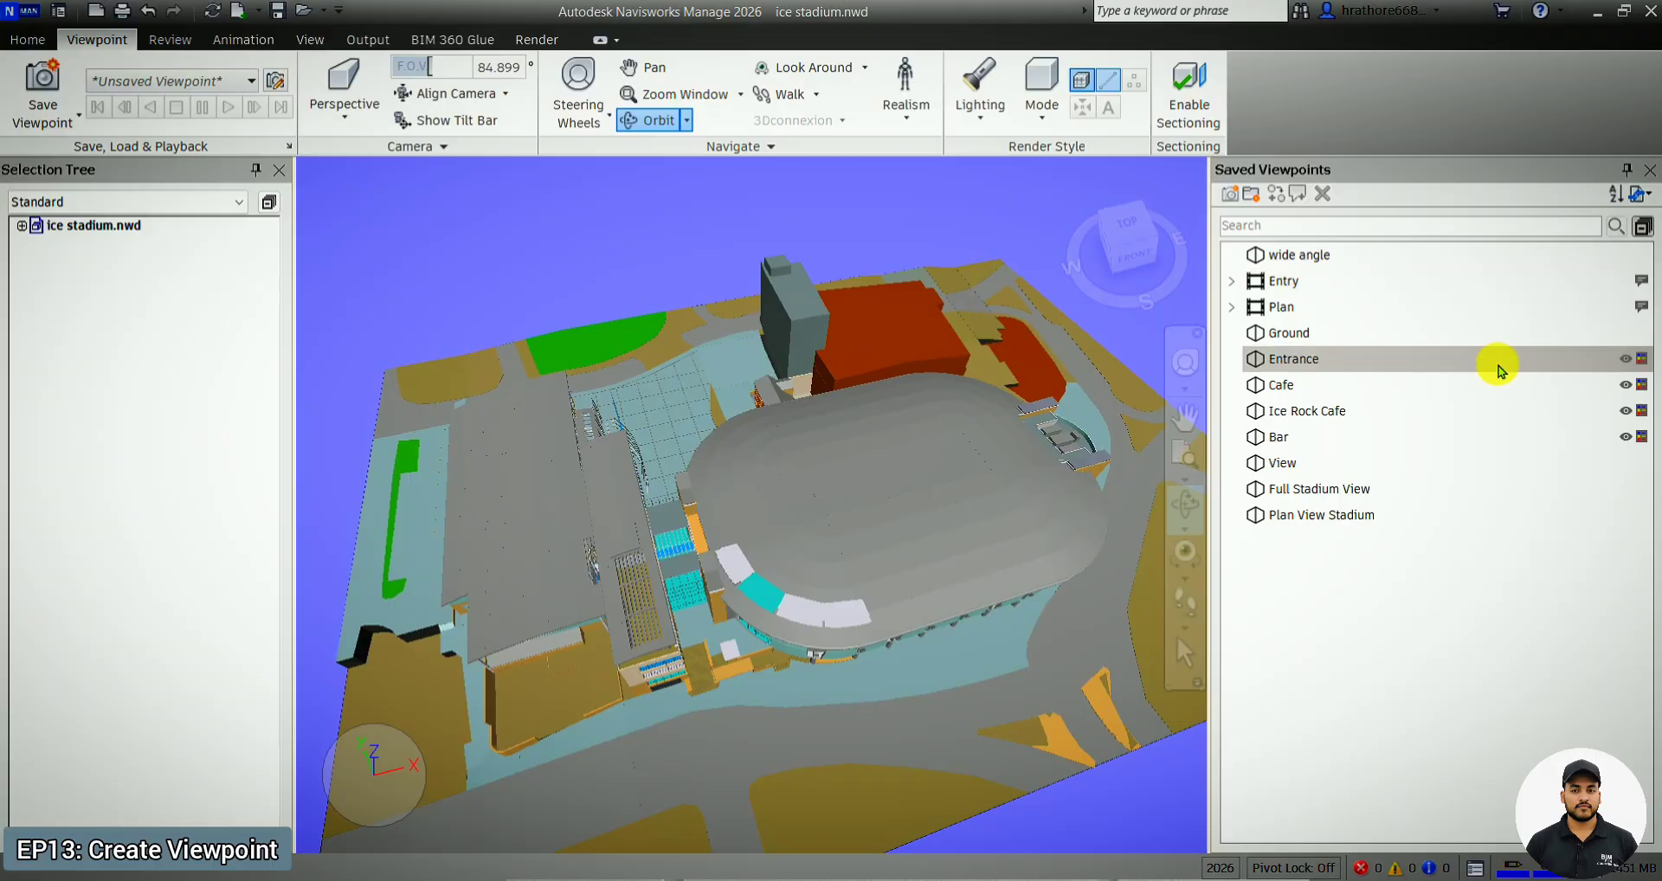
scroll(725, 397, down, 6)
scroll(586, 467, up, 6)
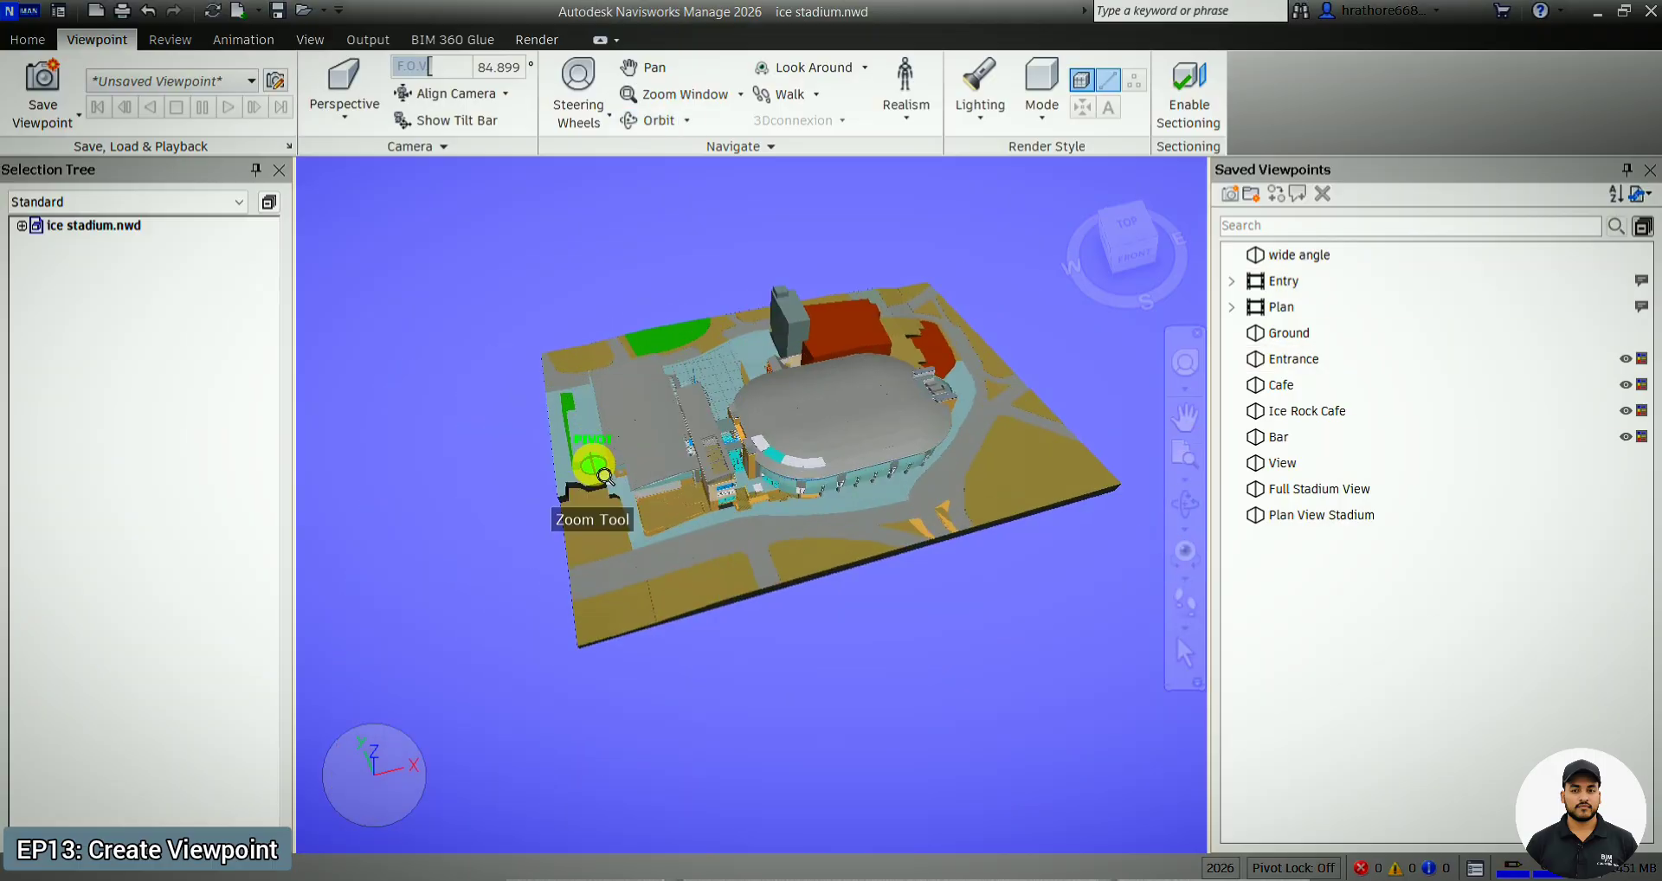
scroll(605, 475, up, 4)
scroll(594, 480, down, 4)
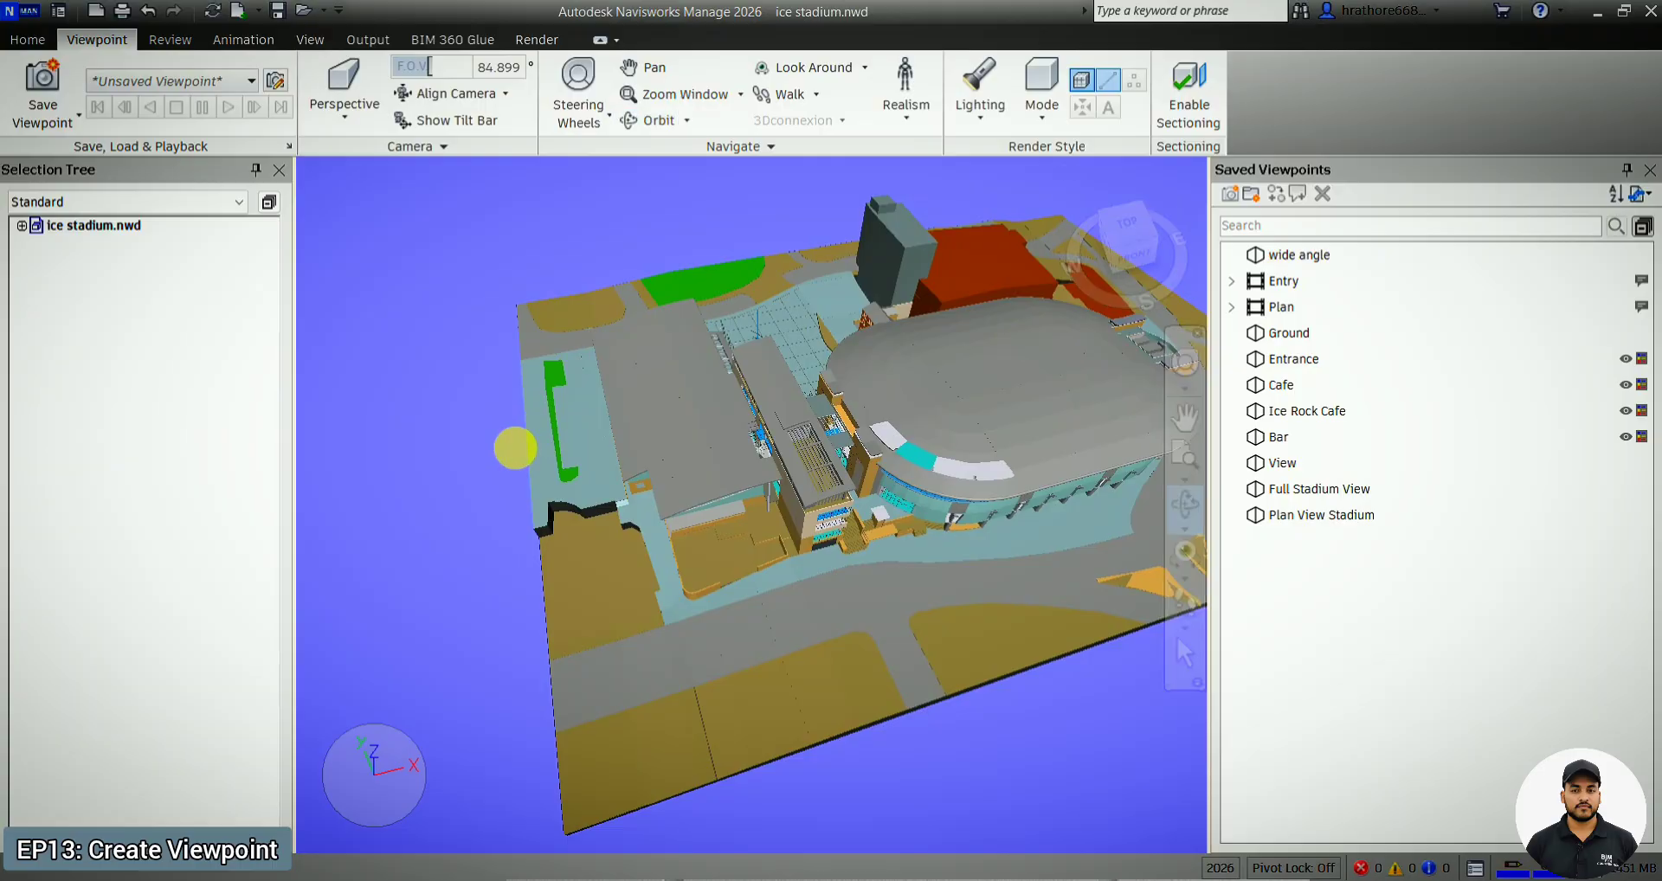
scroll(530, 446, down, 2)
scroll(992, 303, up, 3)
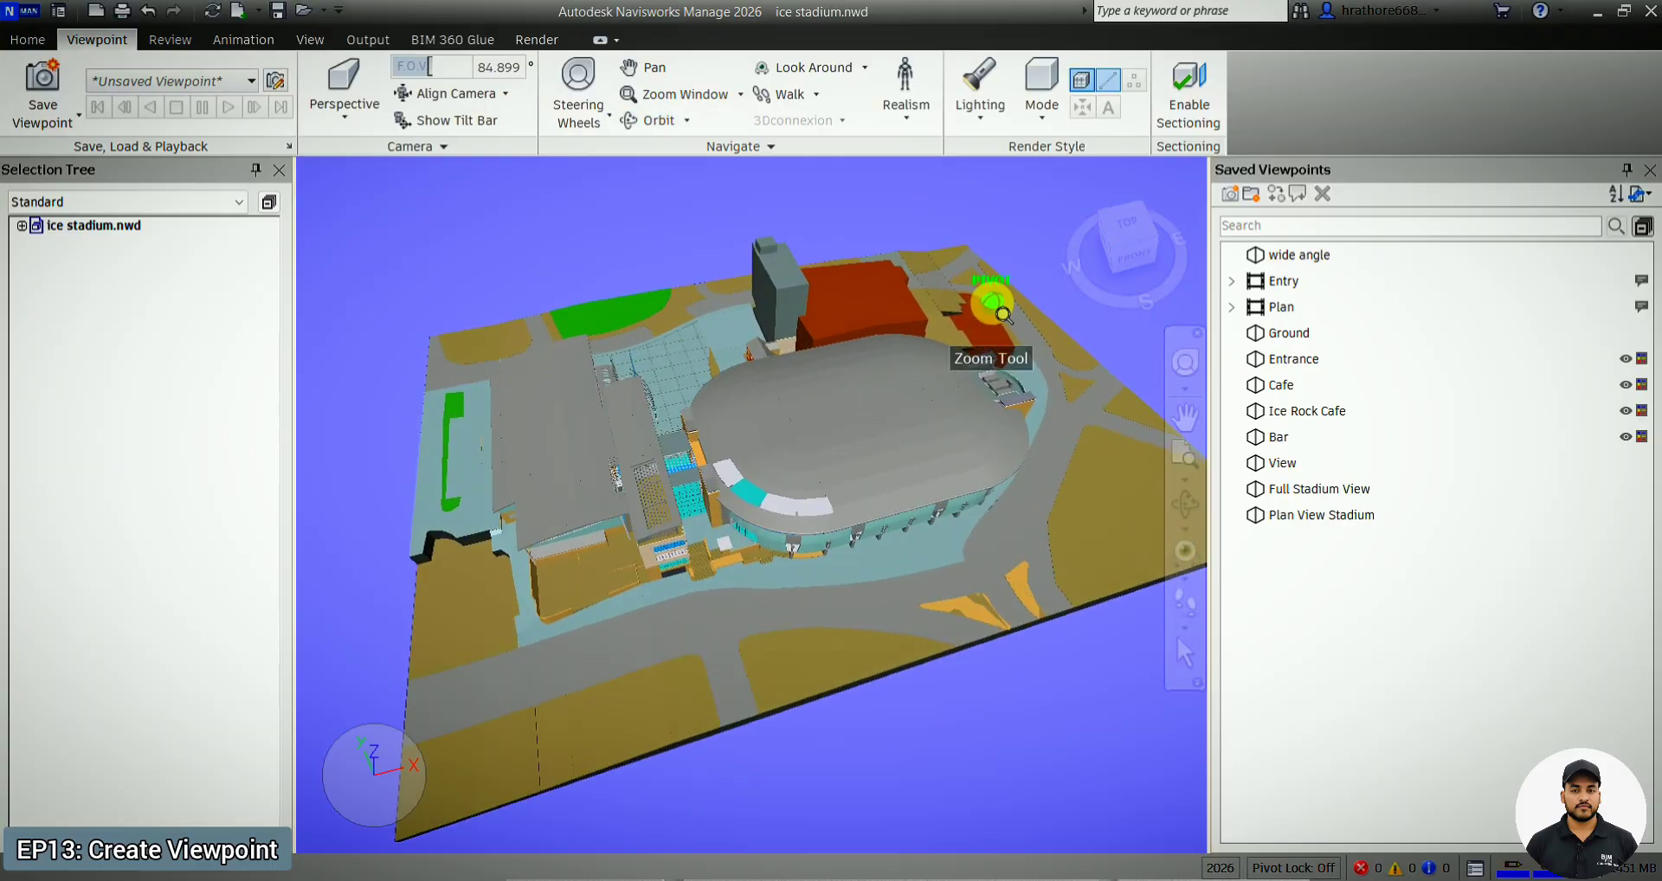
scroll(772, 441, down, 3)
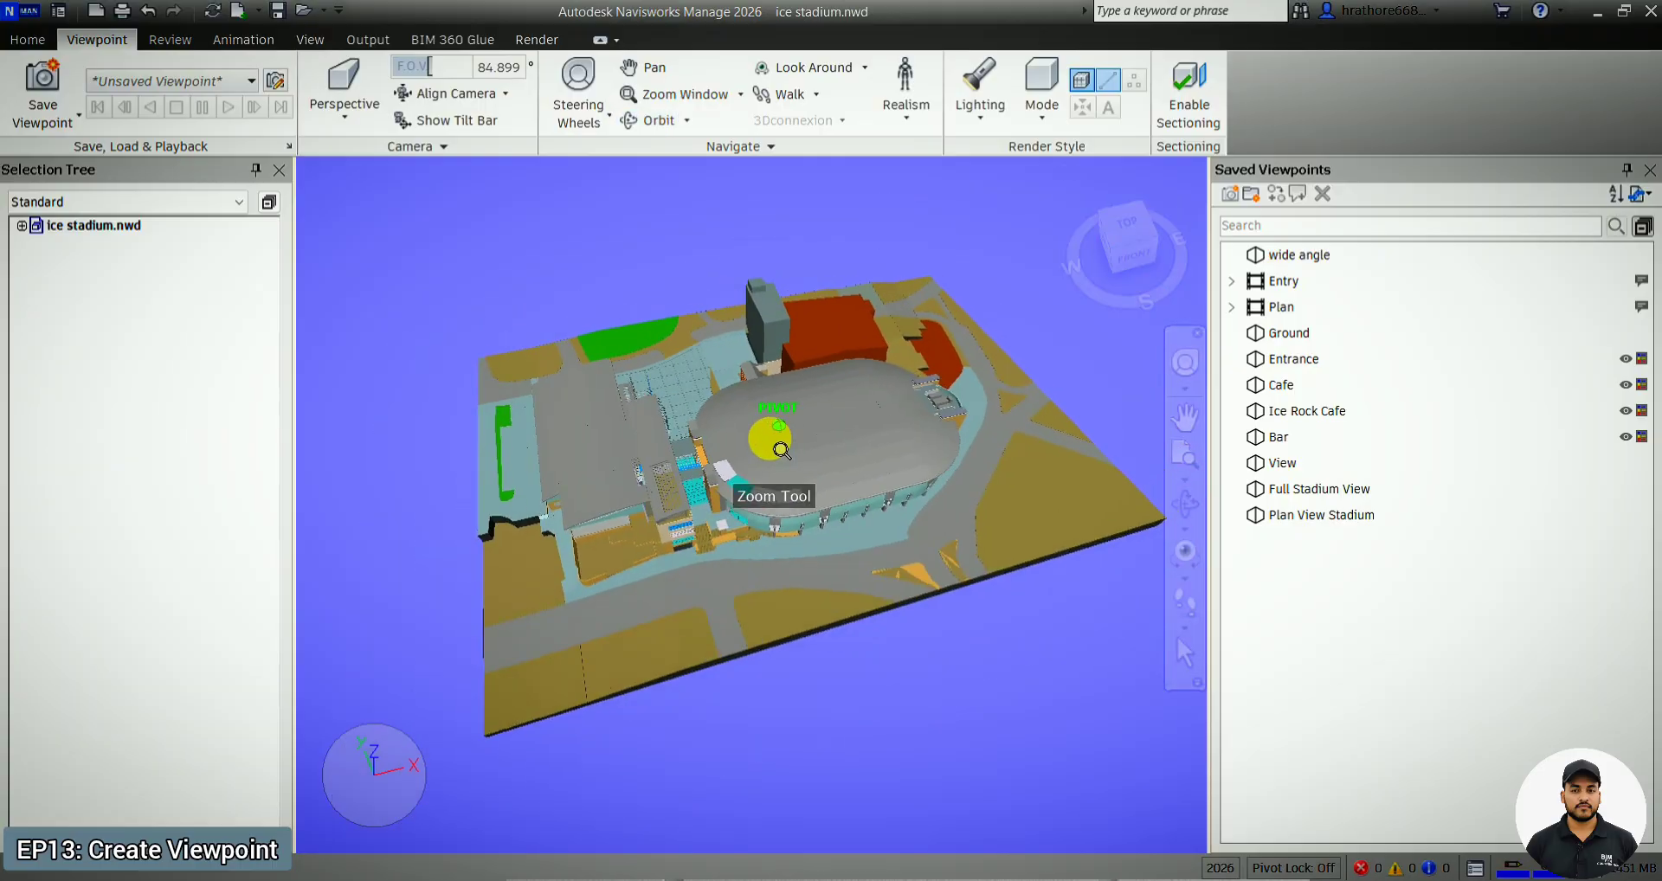
scroll(338, 221, up, 2)
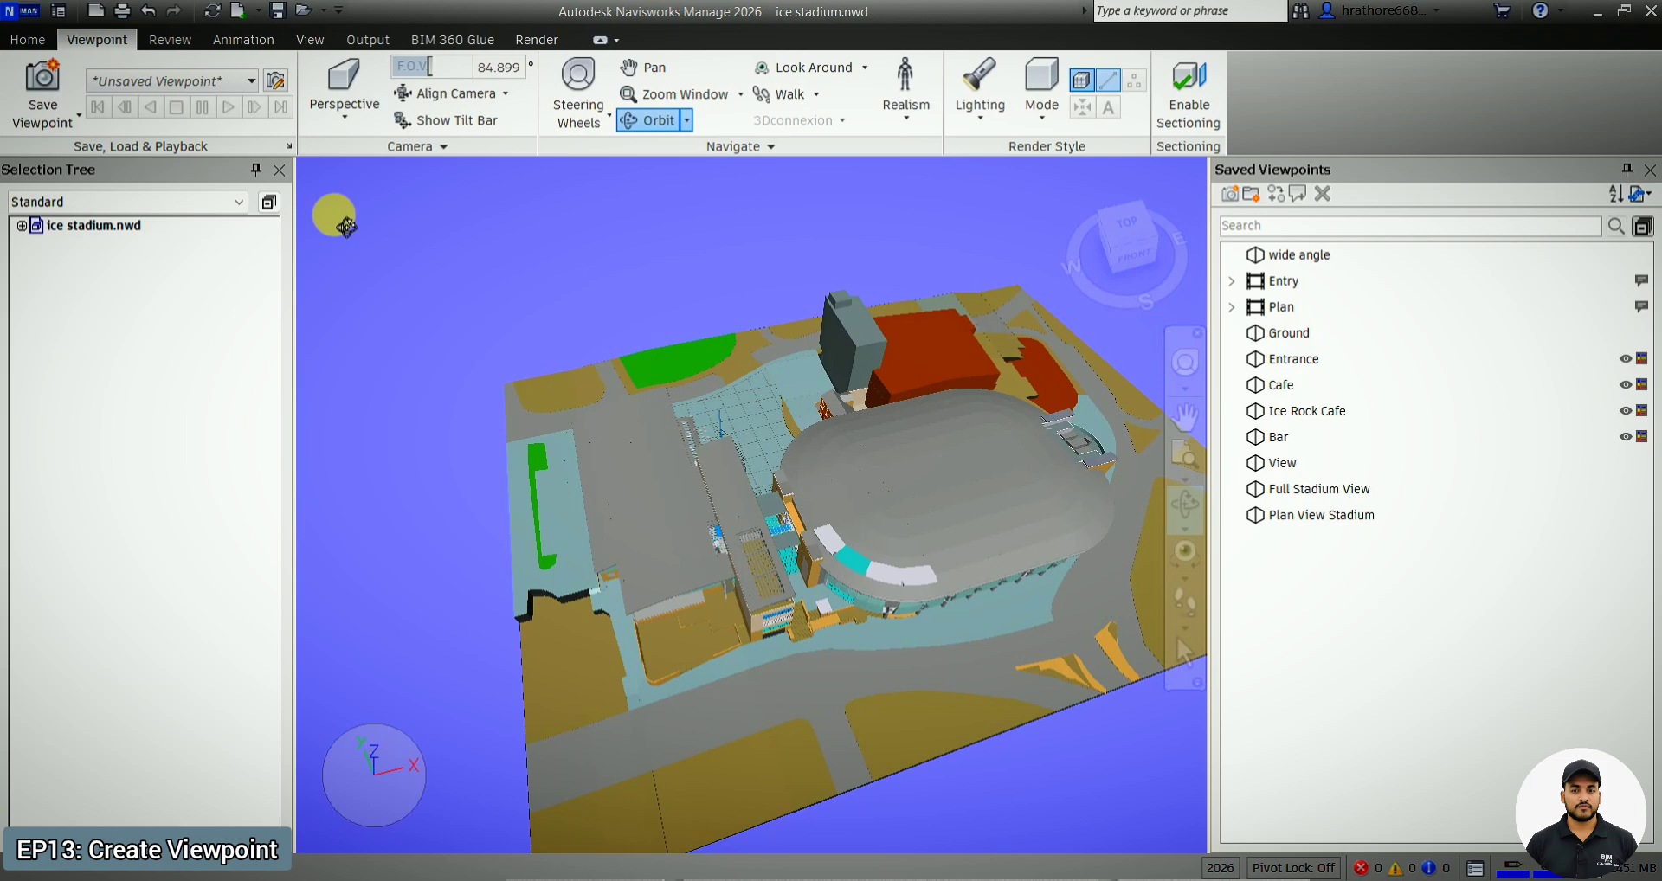
scroll(346, 227, down, 2)
scroll(1124, 397, up, 2)
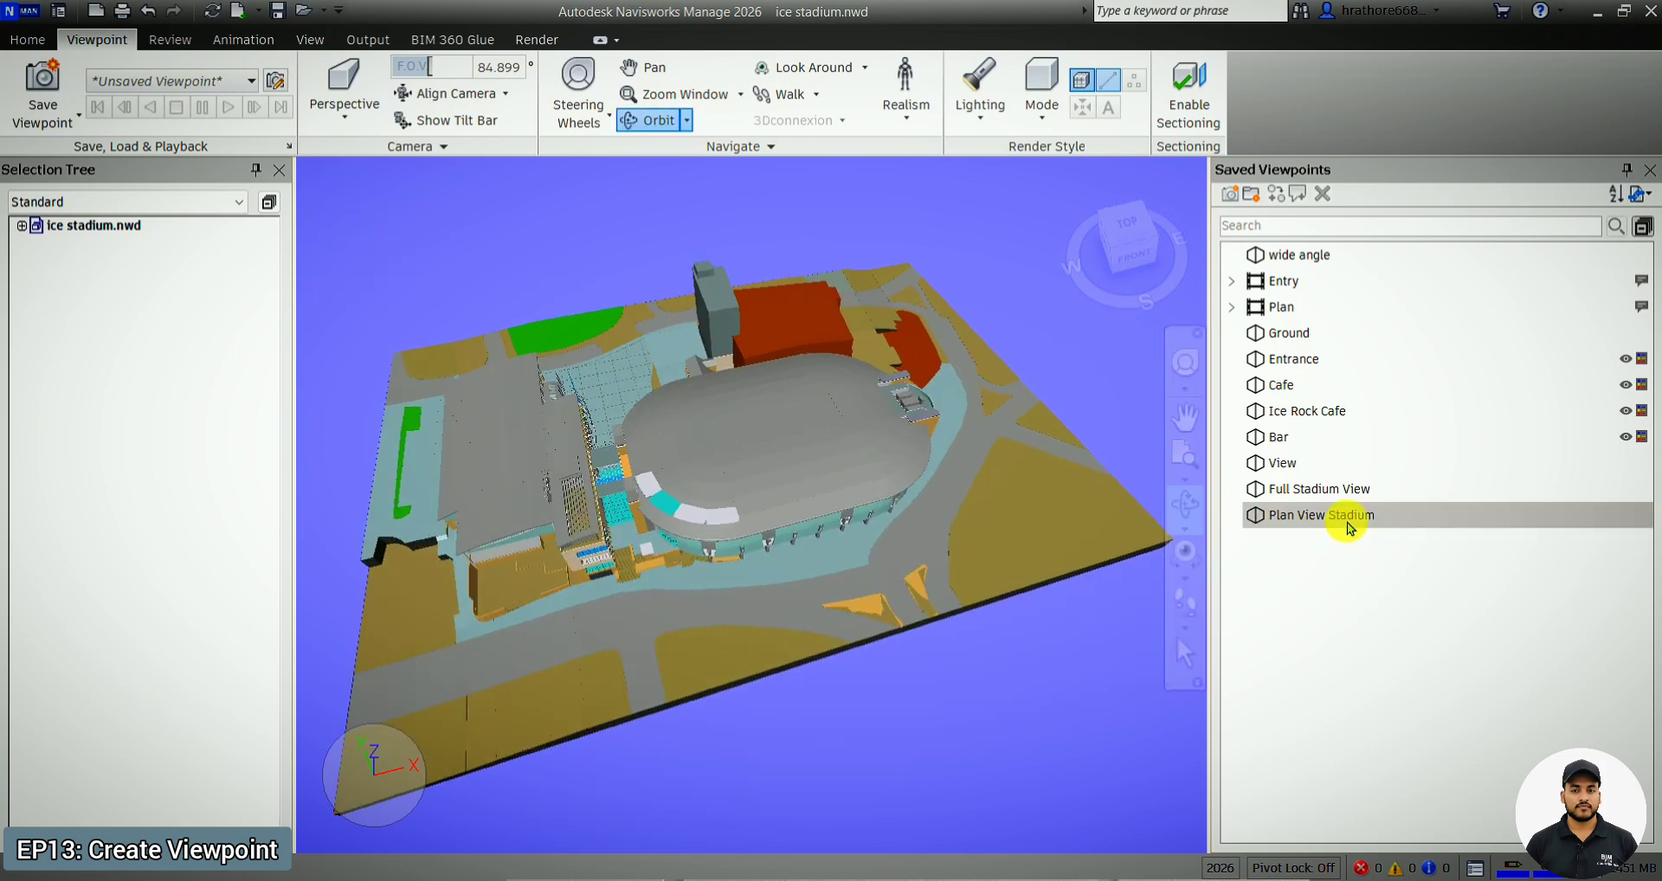
- Recall Full Stadium View and Plan View Stadium once more, and tilt the plan view into an elevated oblique view
click(1347, 500)
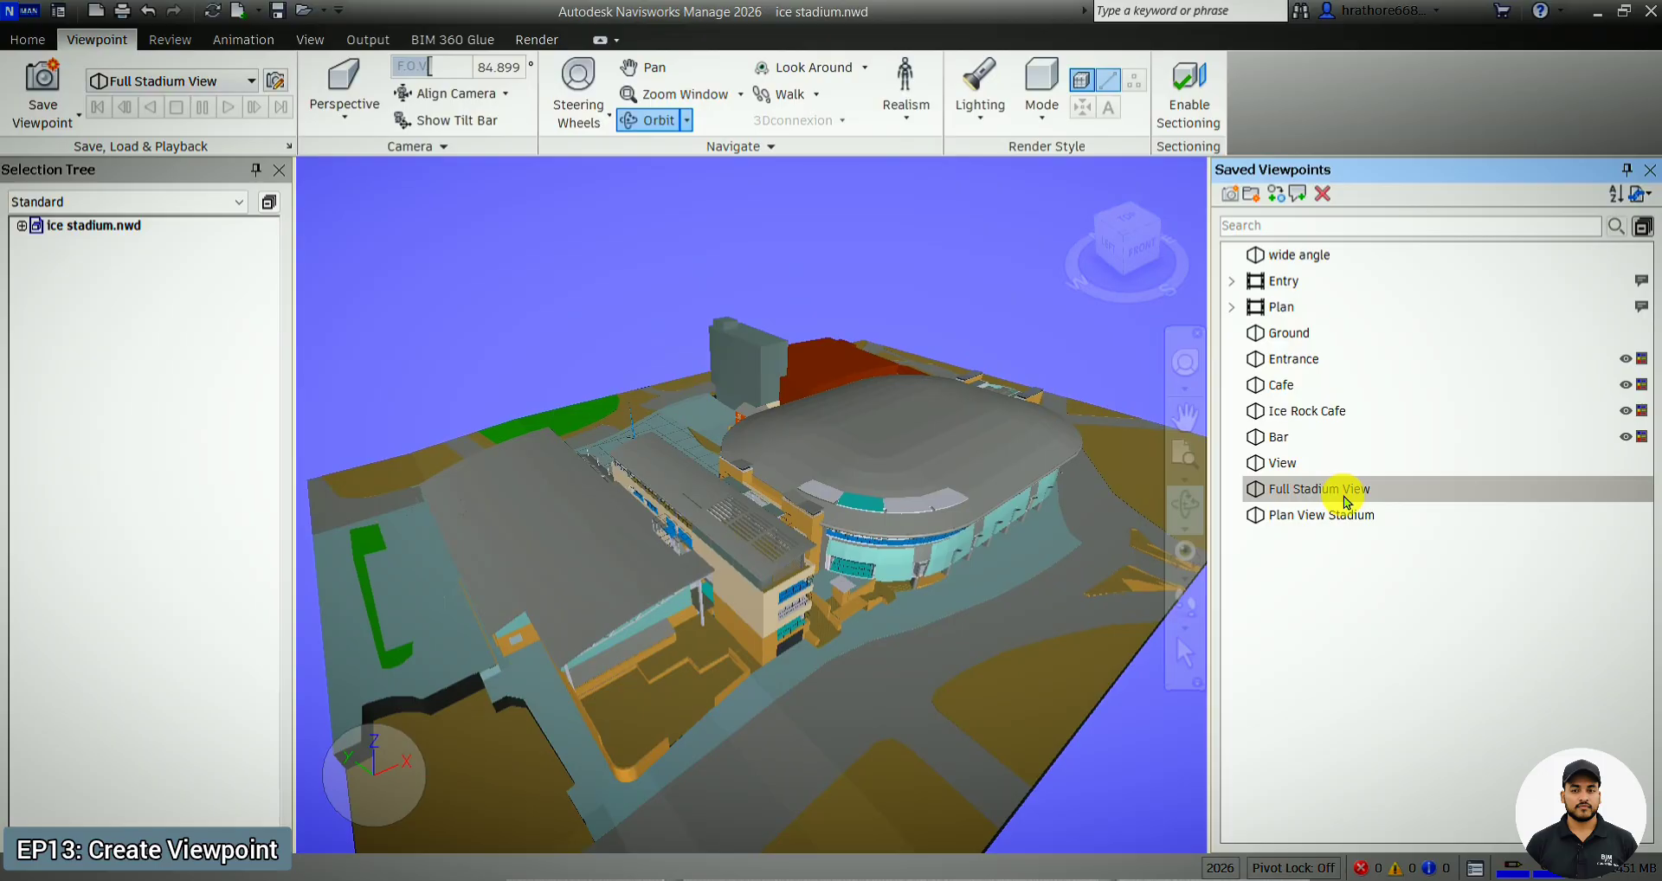
click(1340, 513)
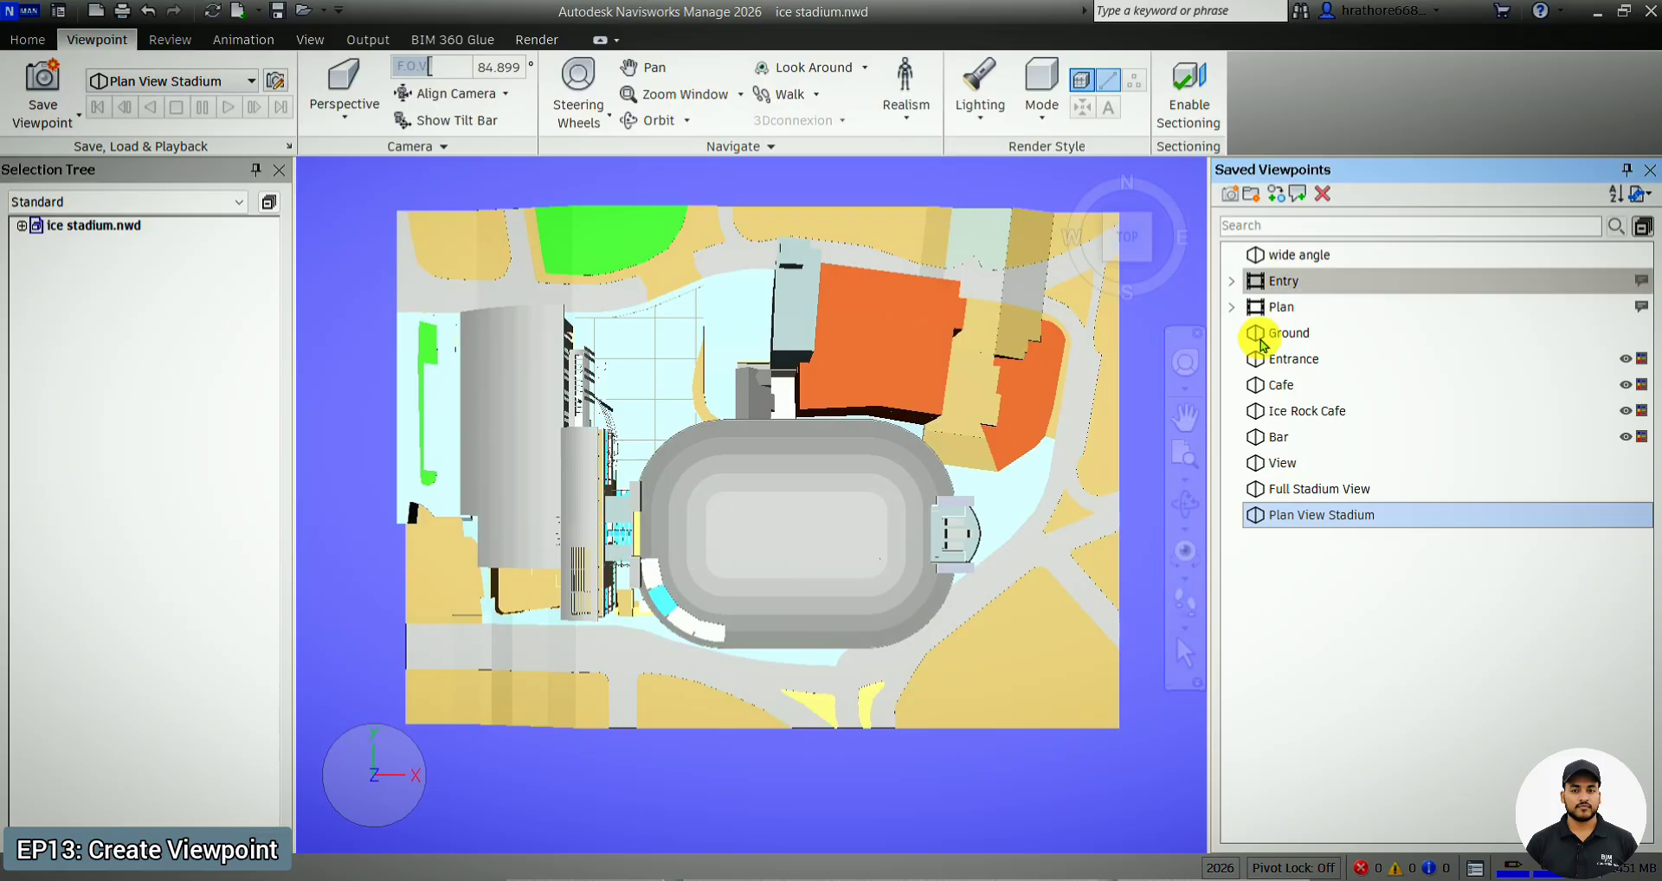
click(1189, 500)
drag(812, 545, 850, 479)
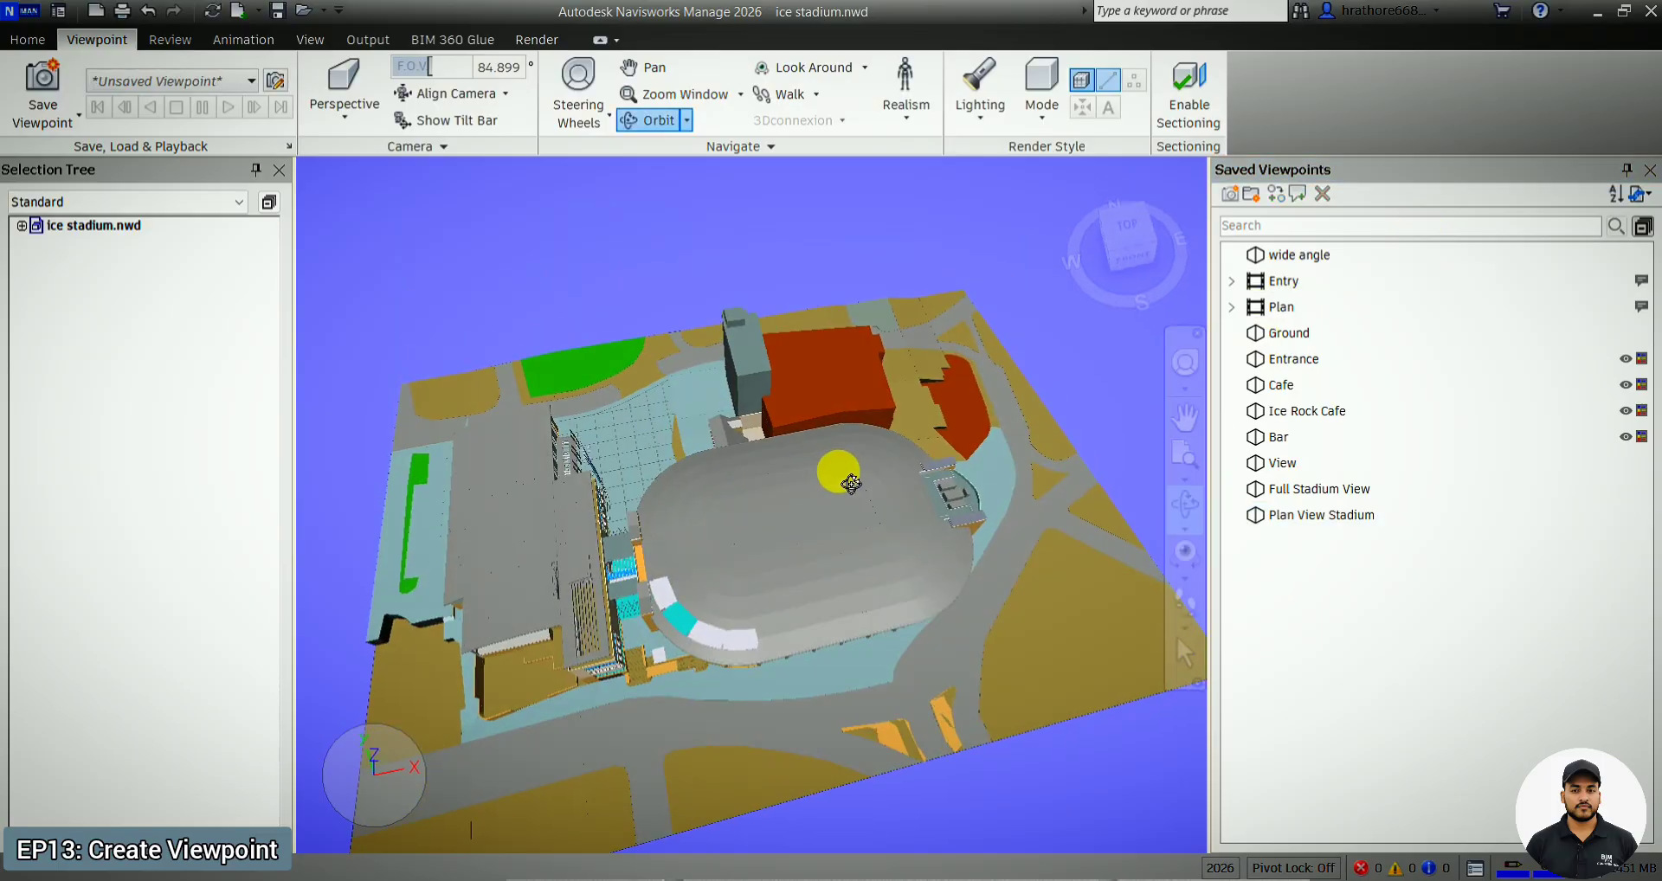
scroll(678, 557, up, 1)
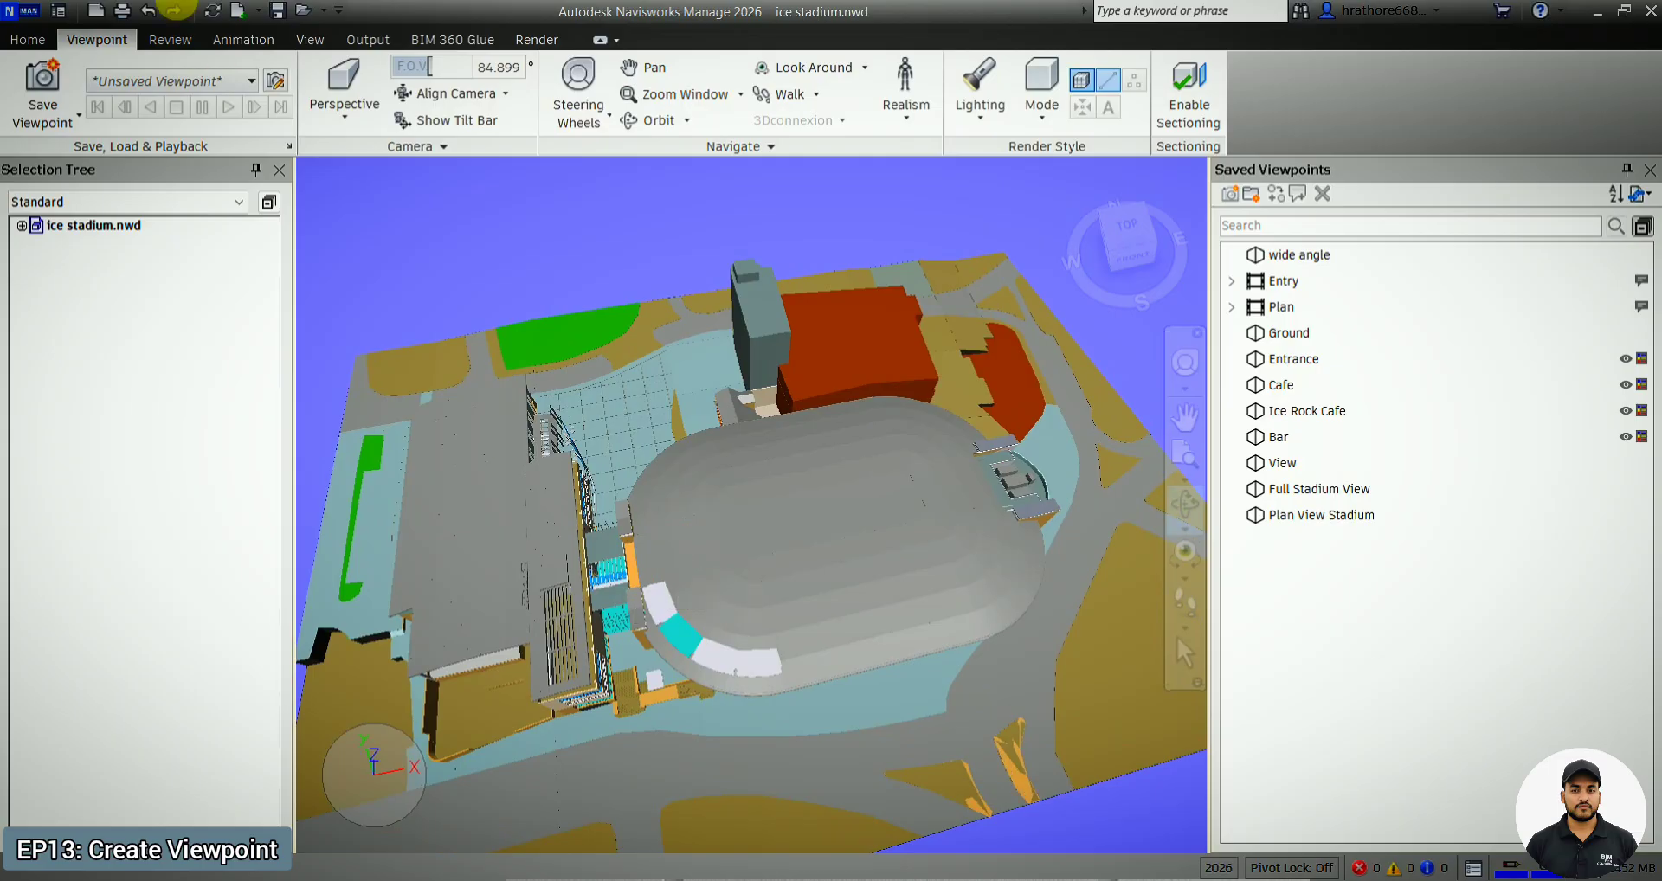
- Start opening another model and browse to the NWC Export folder in Documents, under Apowersoft and Revit MEP Tutorial
click(26, 13)
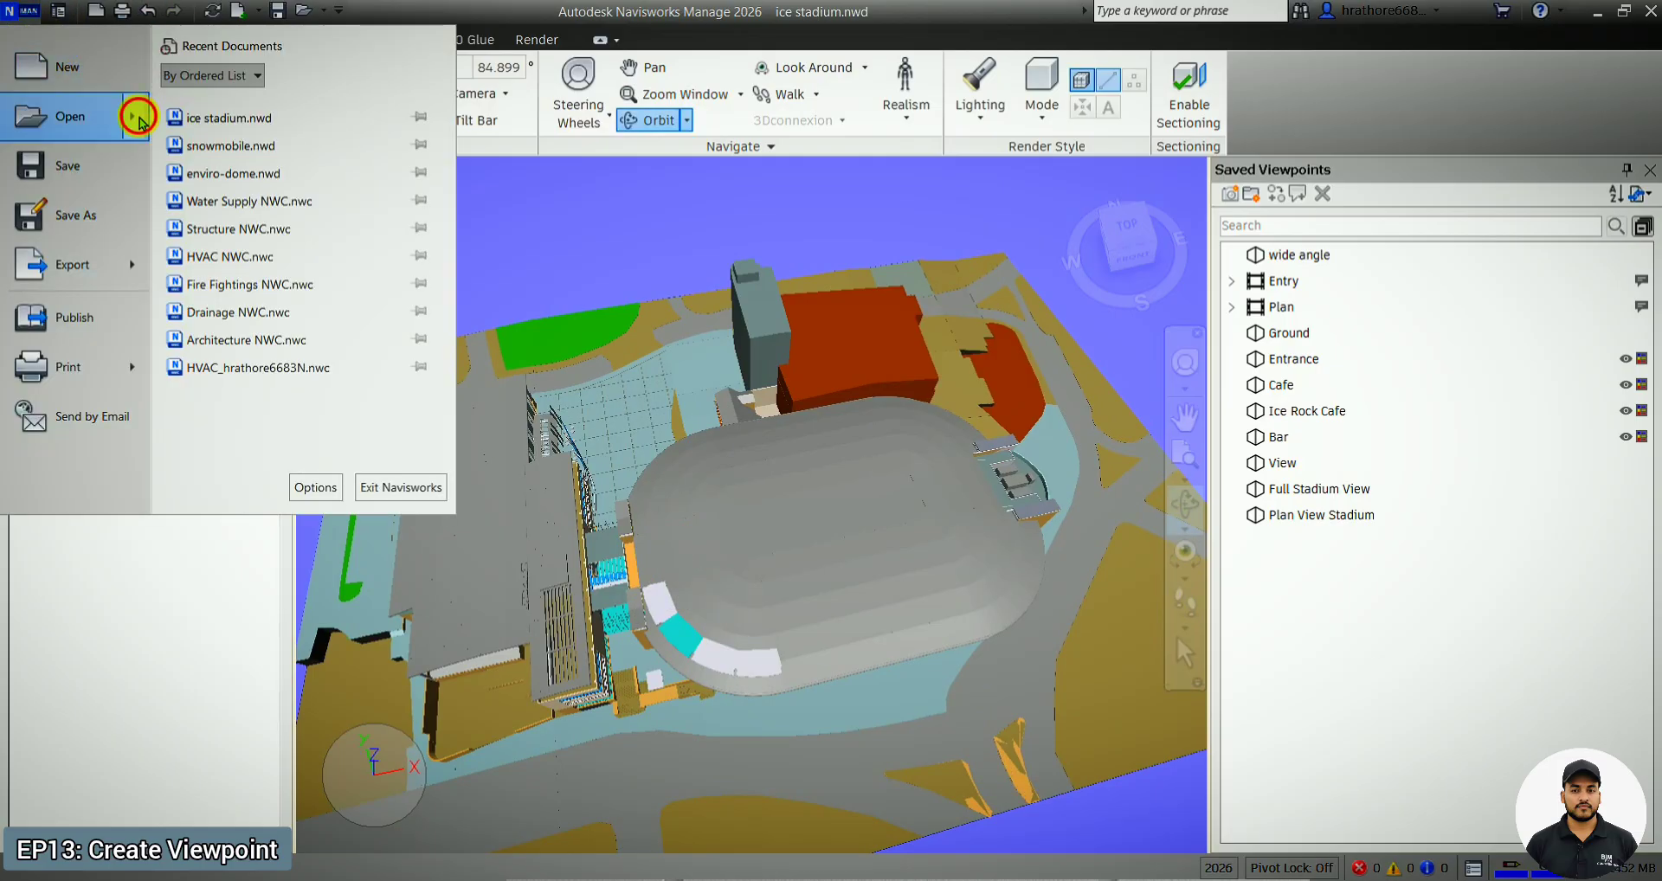
mouse_move(137, 116)
click(244, 125)
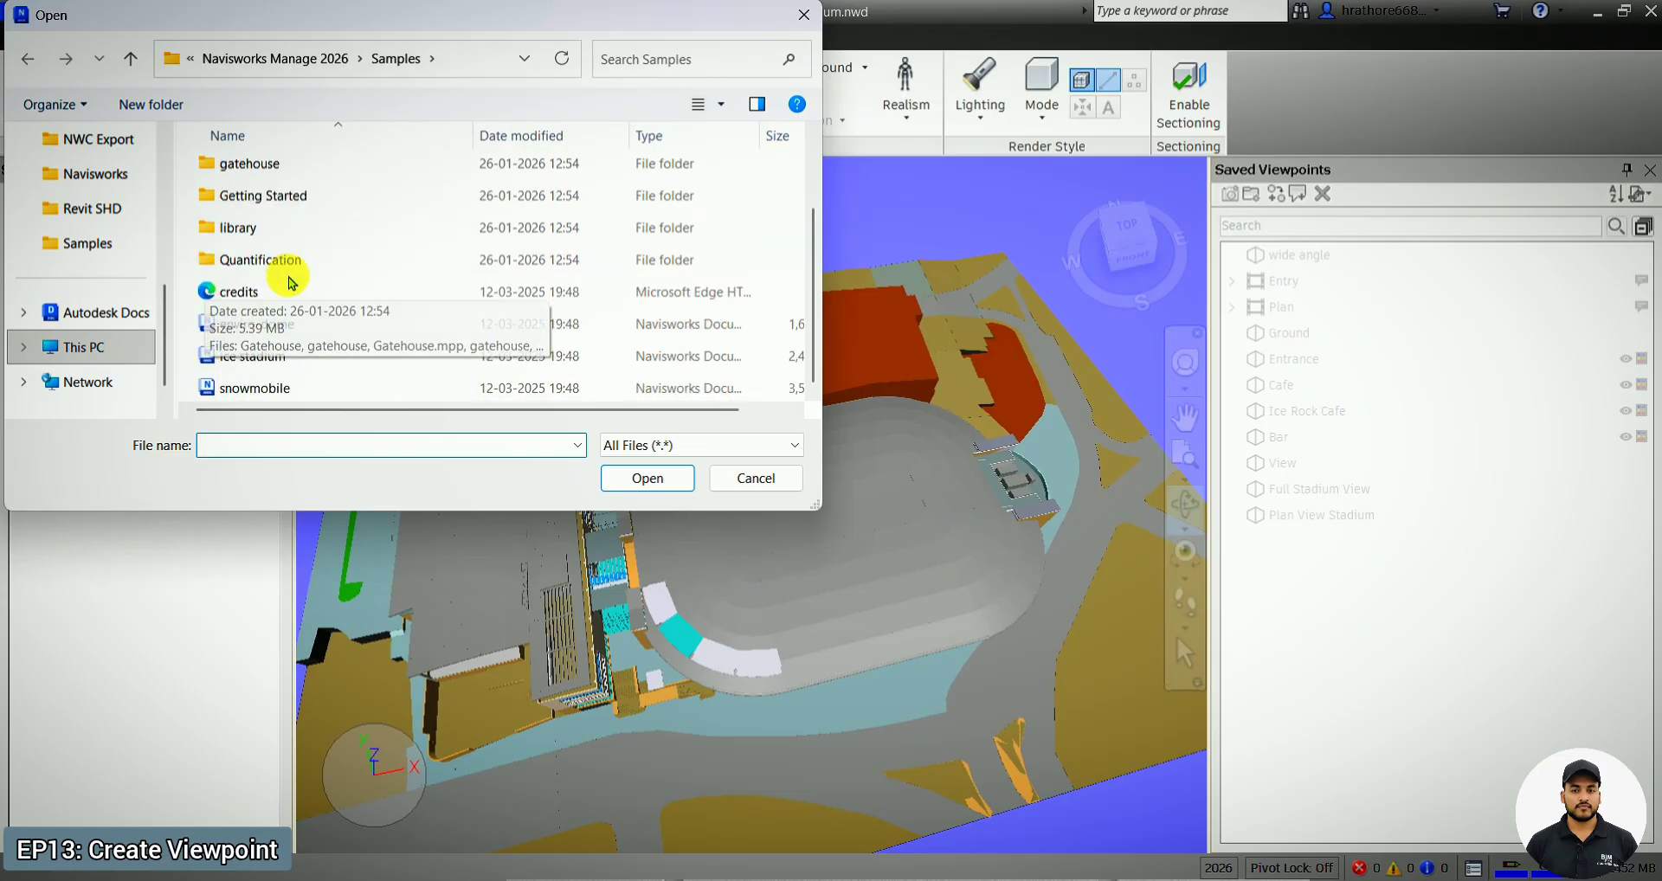
scroll(297, 329, up, 1)
scroll(113, 227, up, 3)
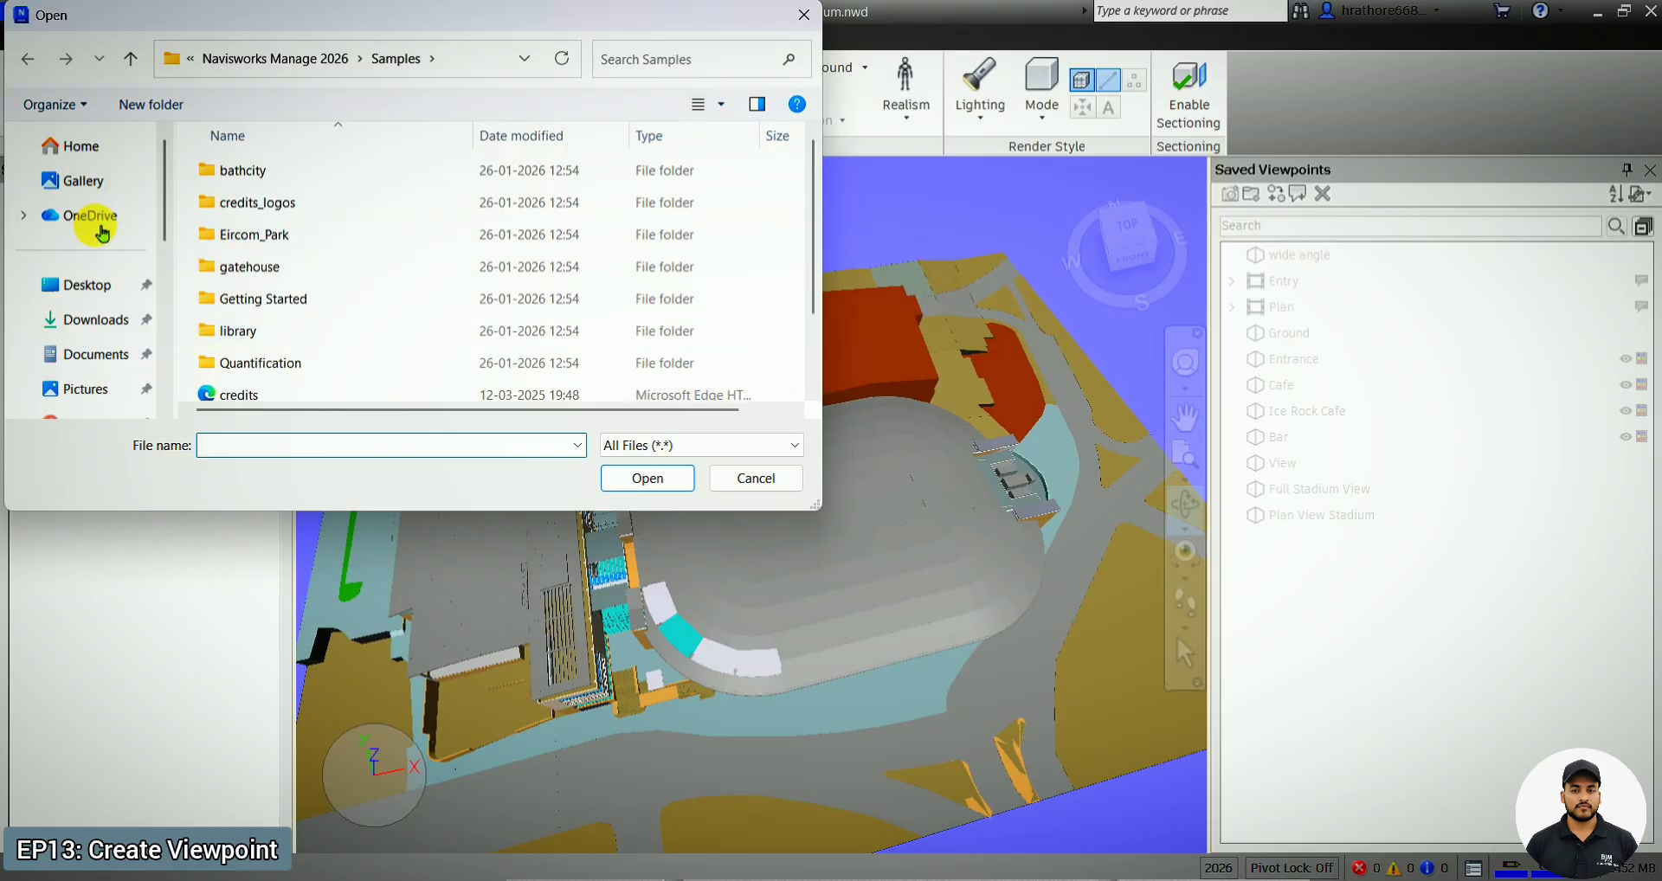
click(86, 354)
scroll(247, 223, down, 6)
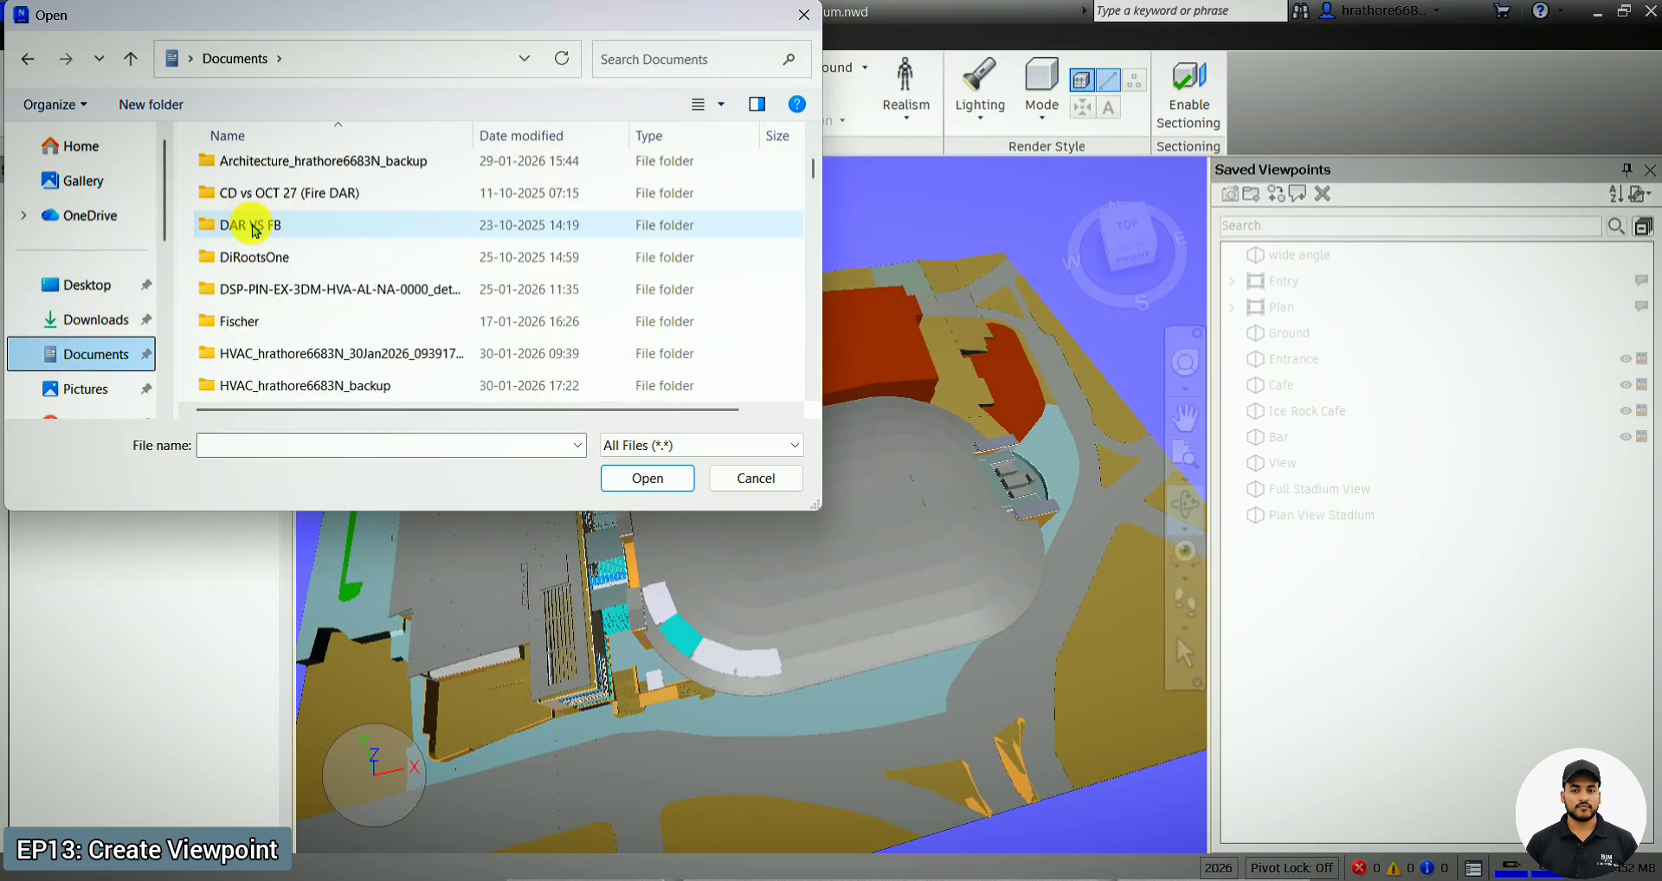
scroll(253, 227, up, 6)
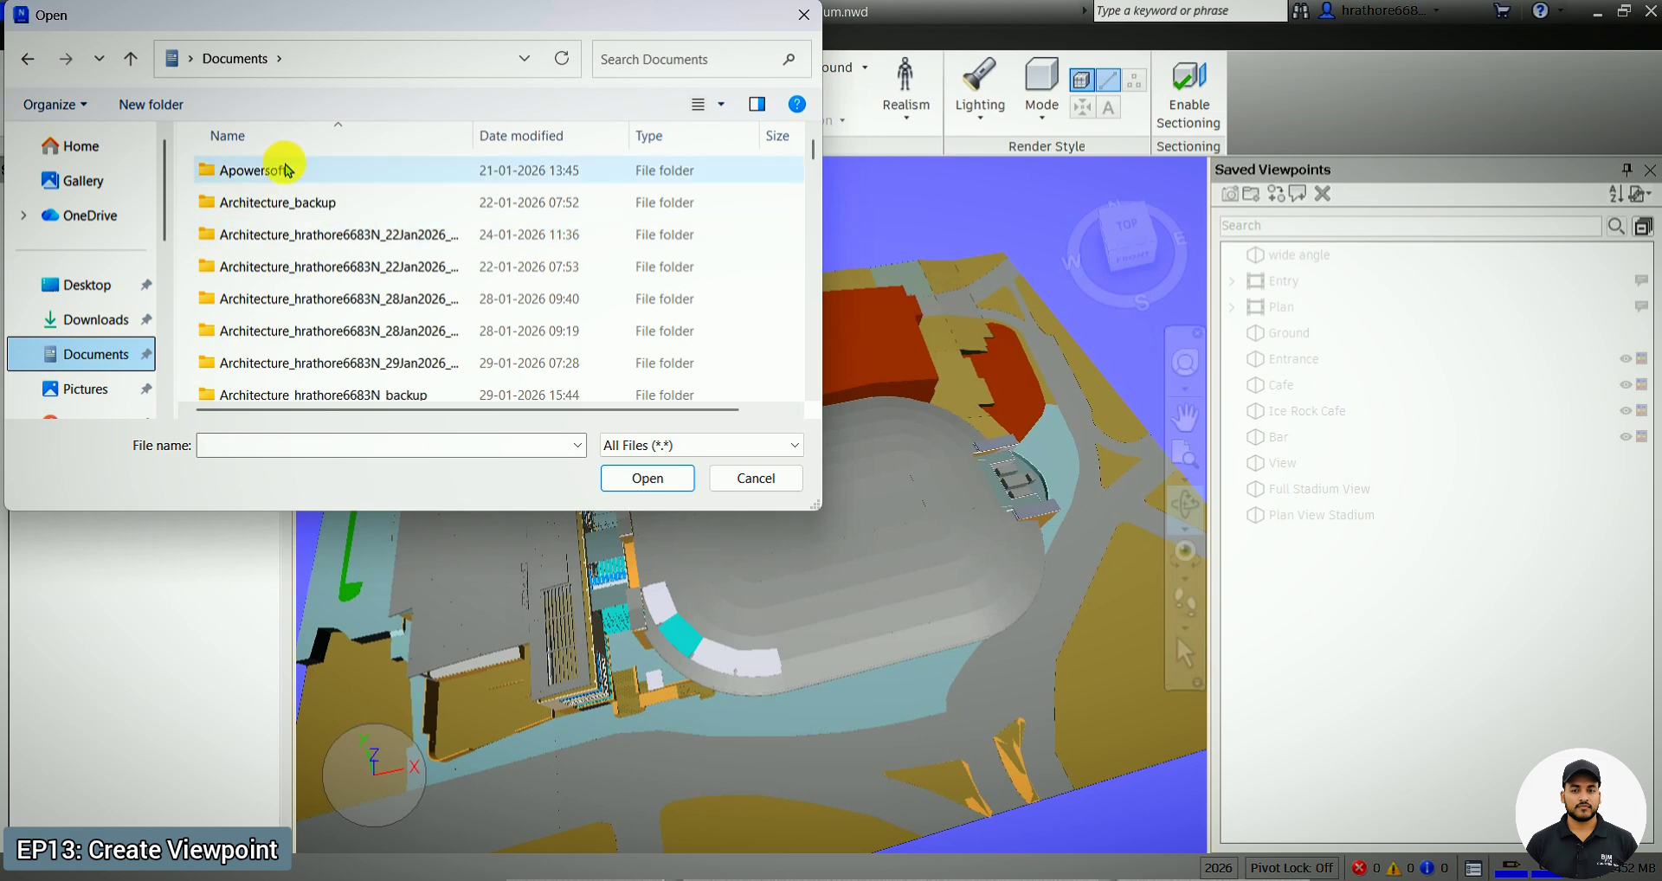
double_click(284, 168)
double_click(275, 203)
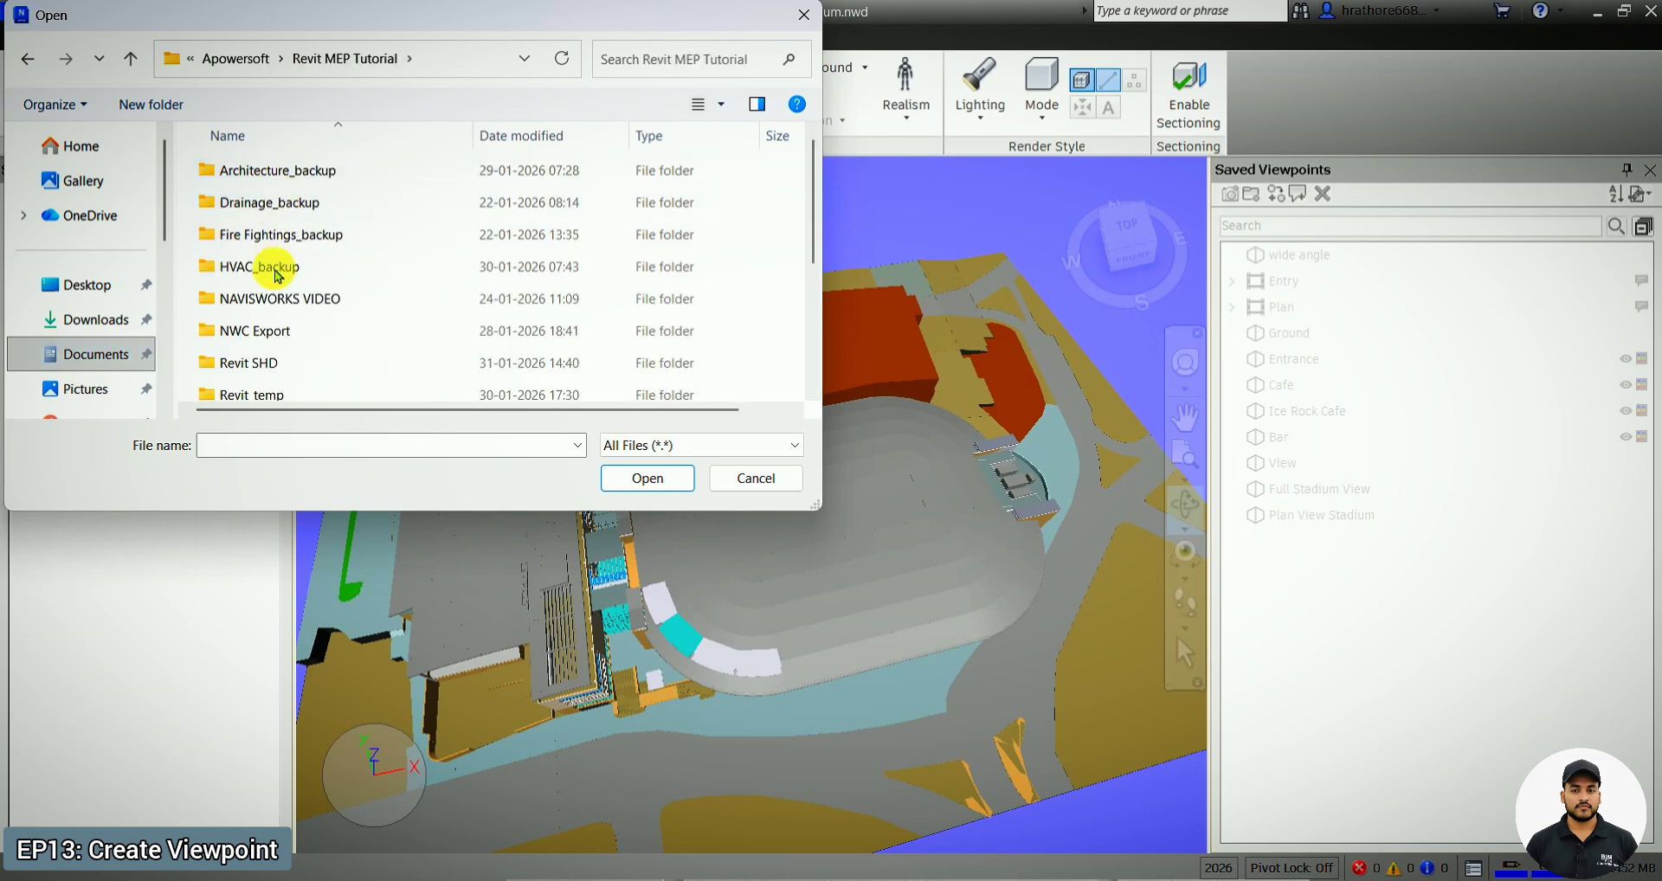
click(273, 336)
double_click(319, 340)
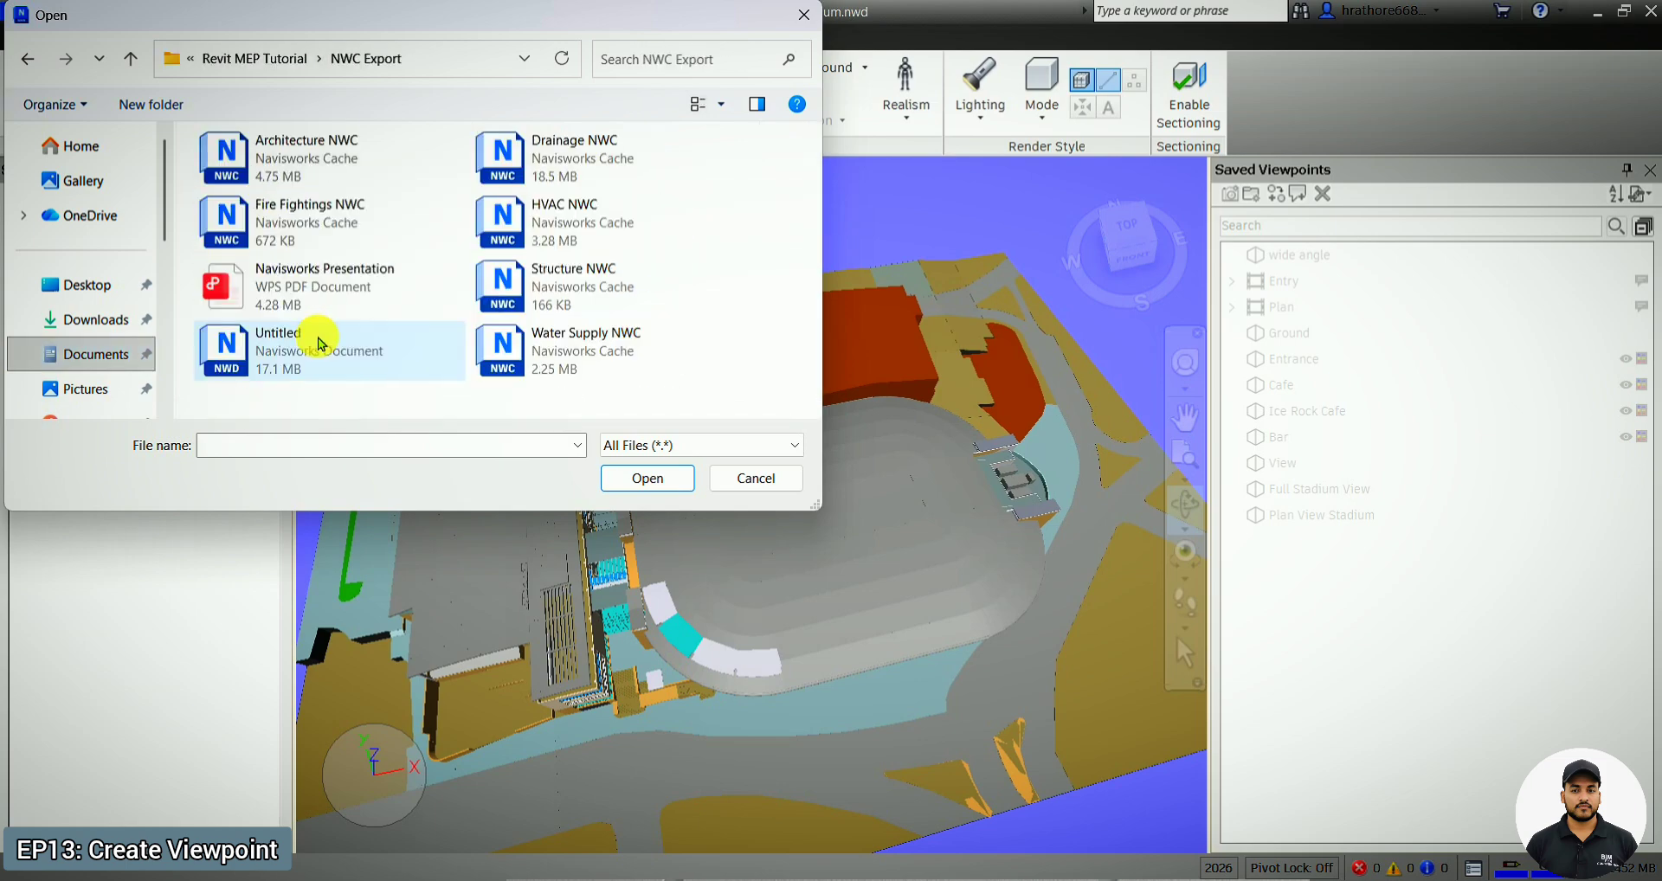
- Open all the NWC files and the Untitled NWD file together, leaving out the Navisworks Presentation PDF
click(317, 177)
shift+click(505, 345)
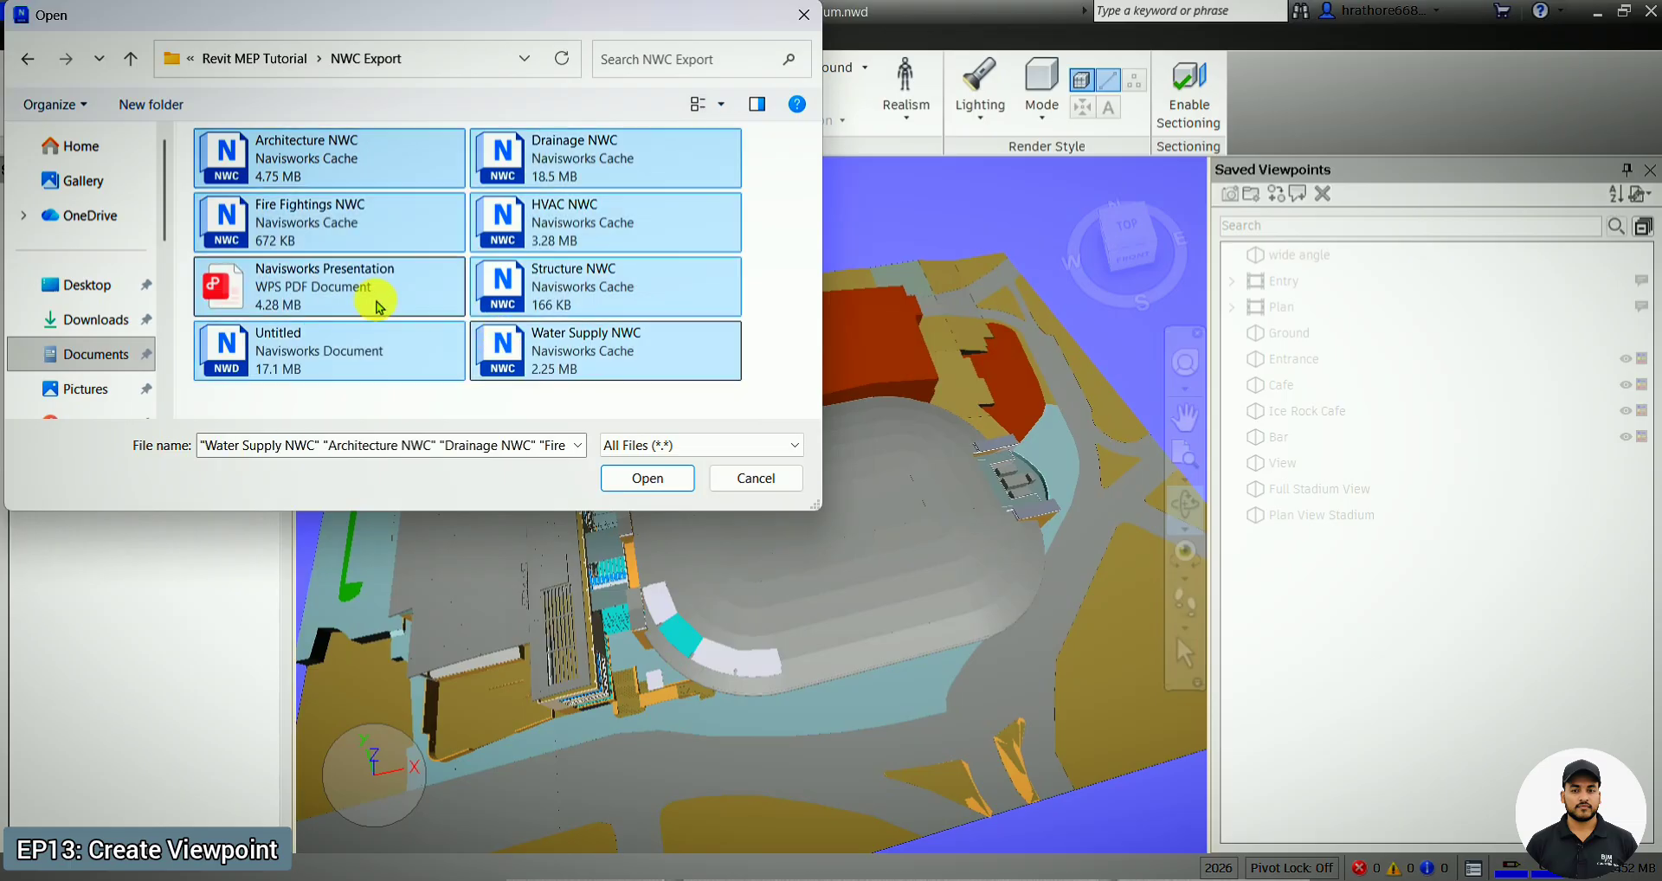
ctrl+click(381, 294)
click(631, 470)
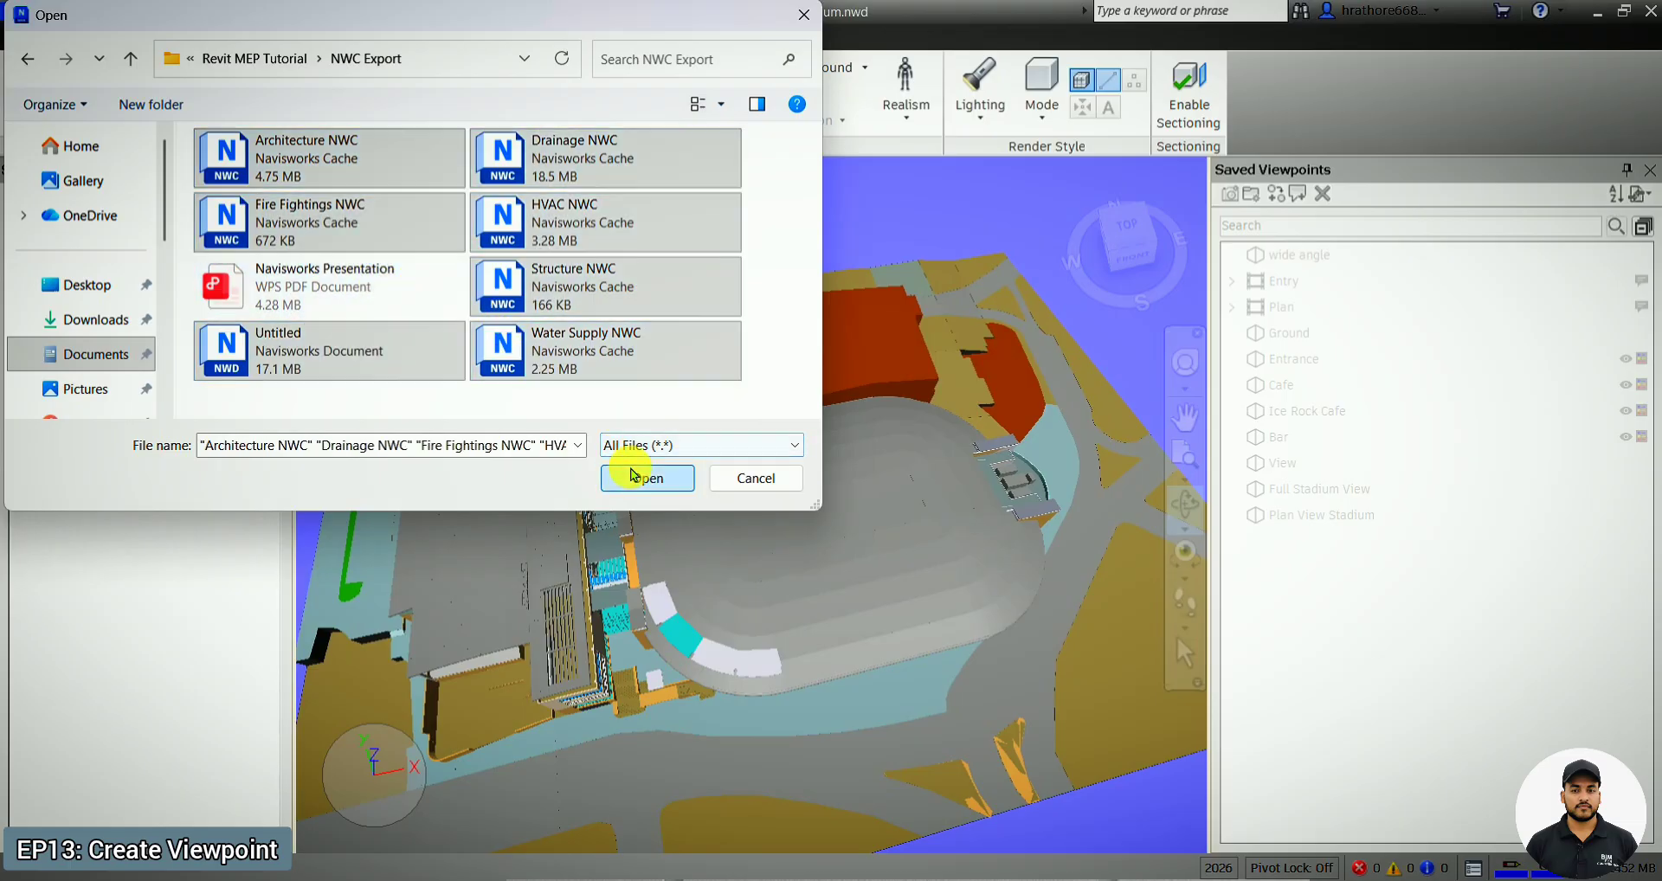
click(863, 548)
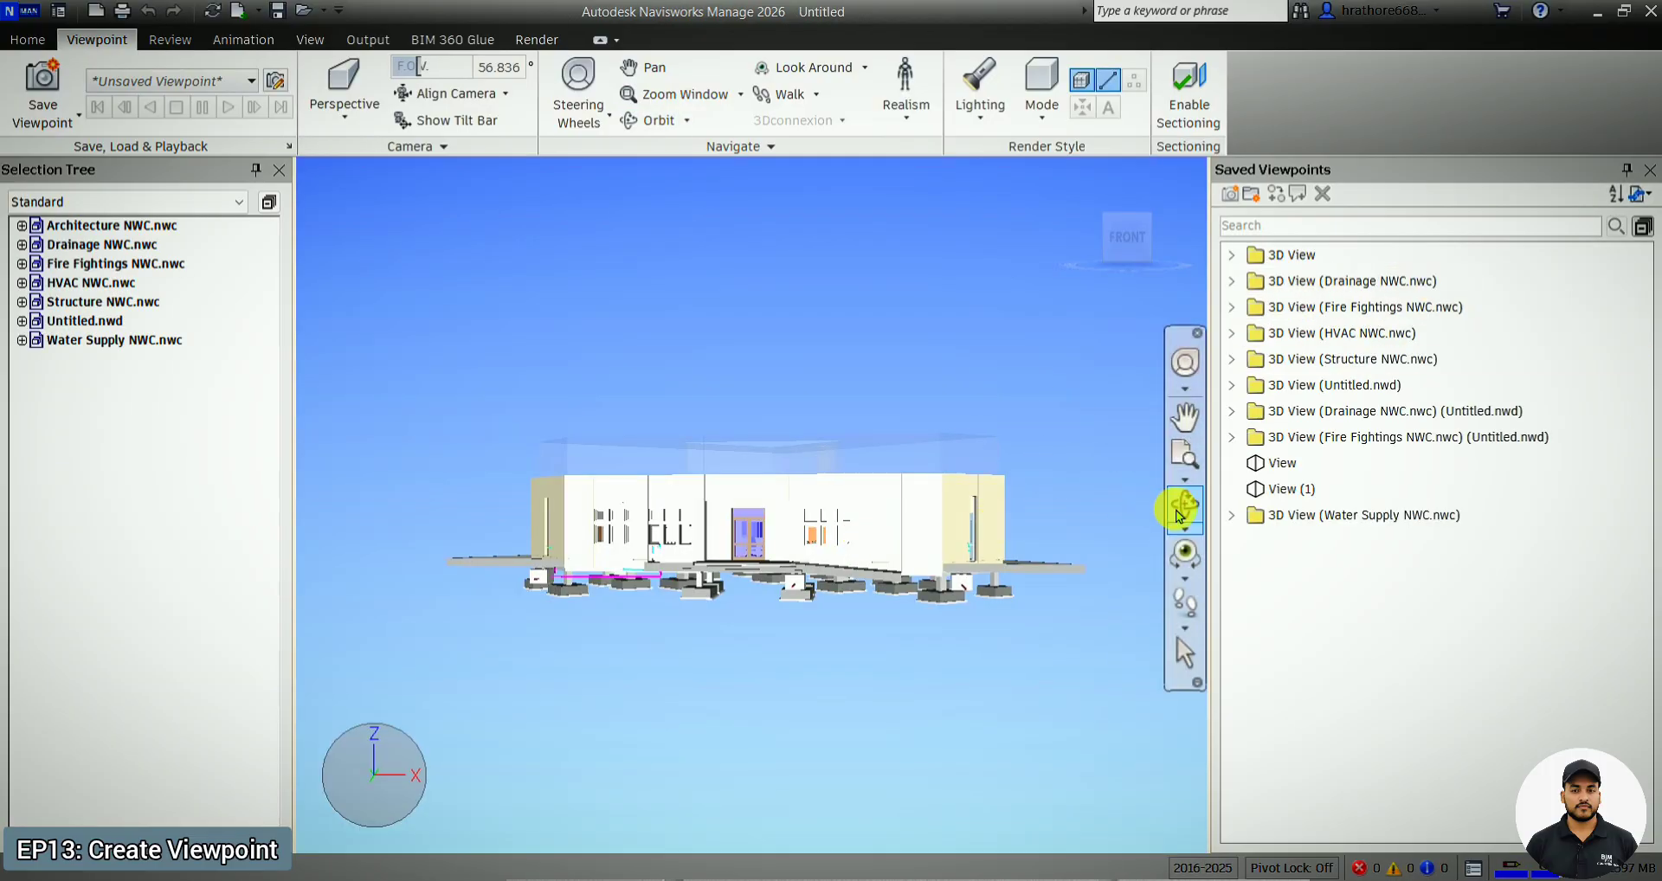
- Hide the ROOF 001 room volume that covers the building's roof
click(1184, 504)
drag(995, 414, 1004, 532)
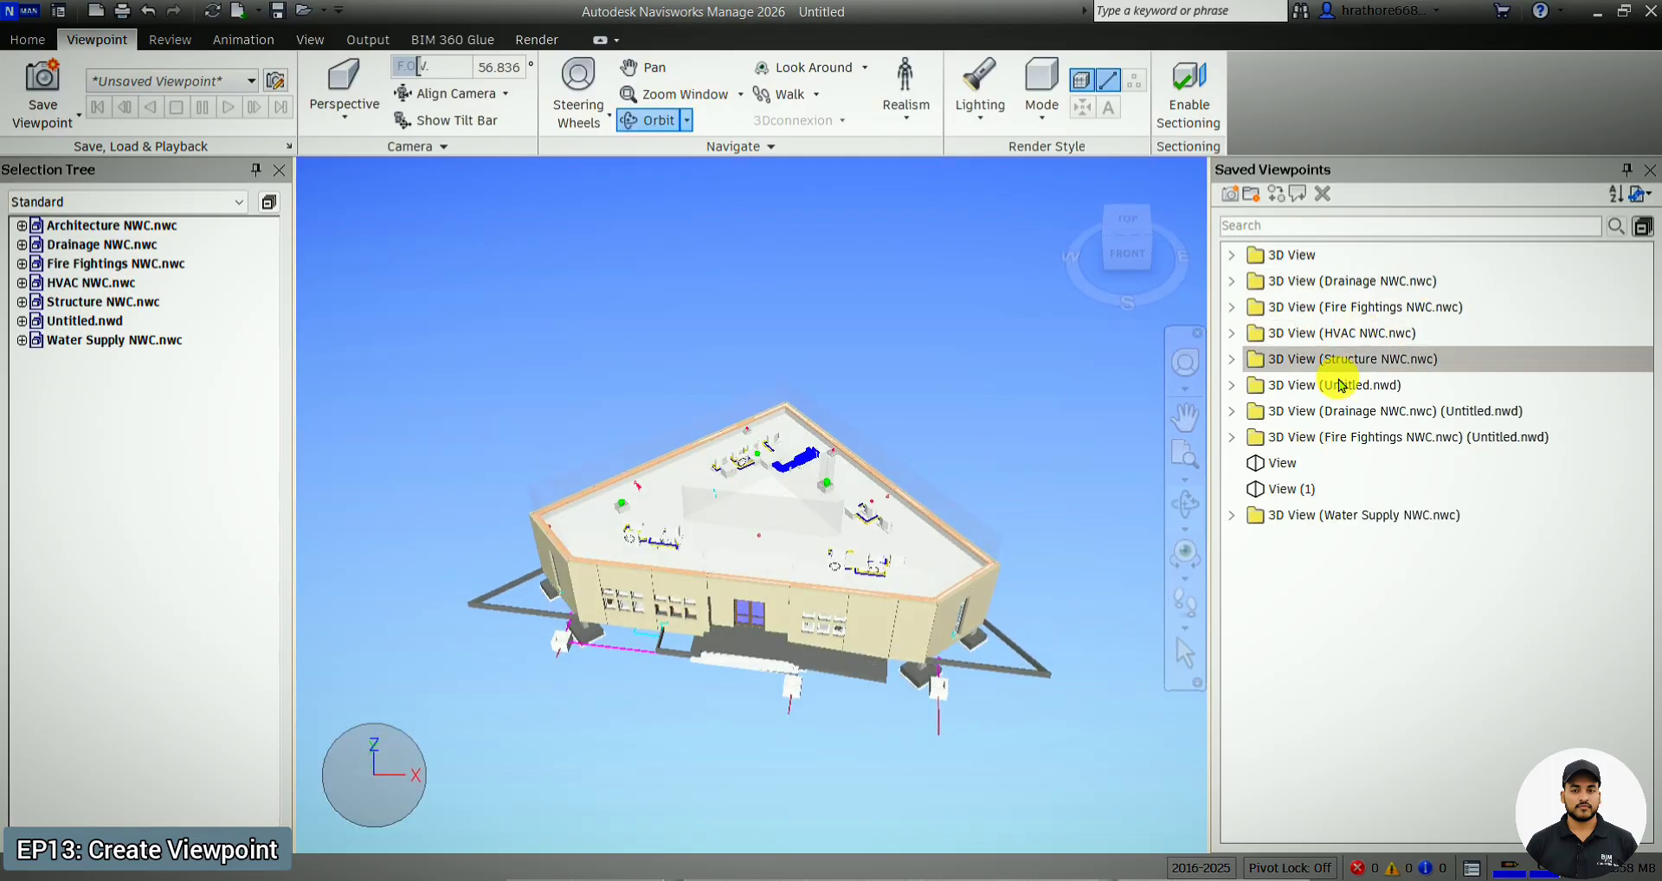
scroll(884, 493, up, 2)
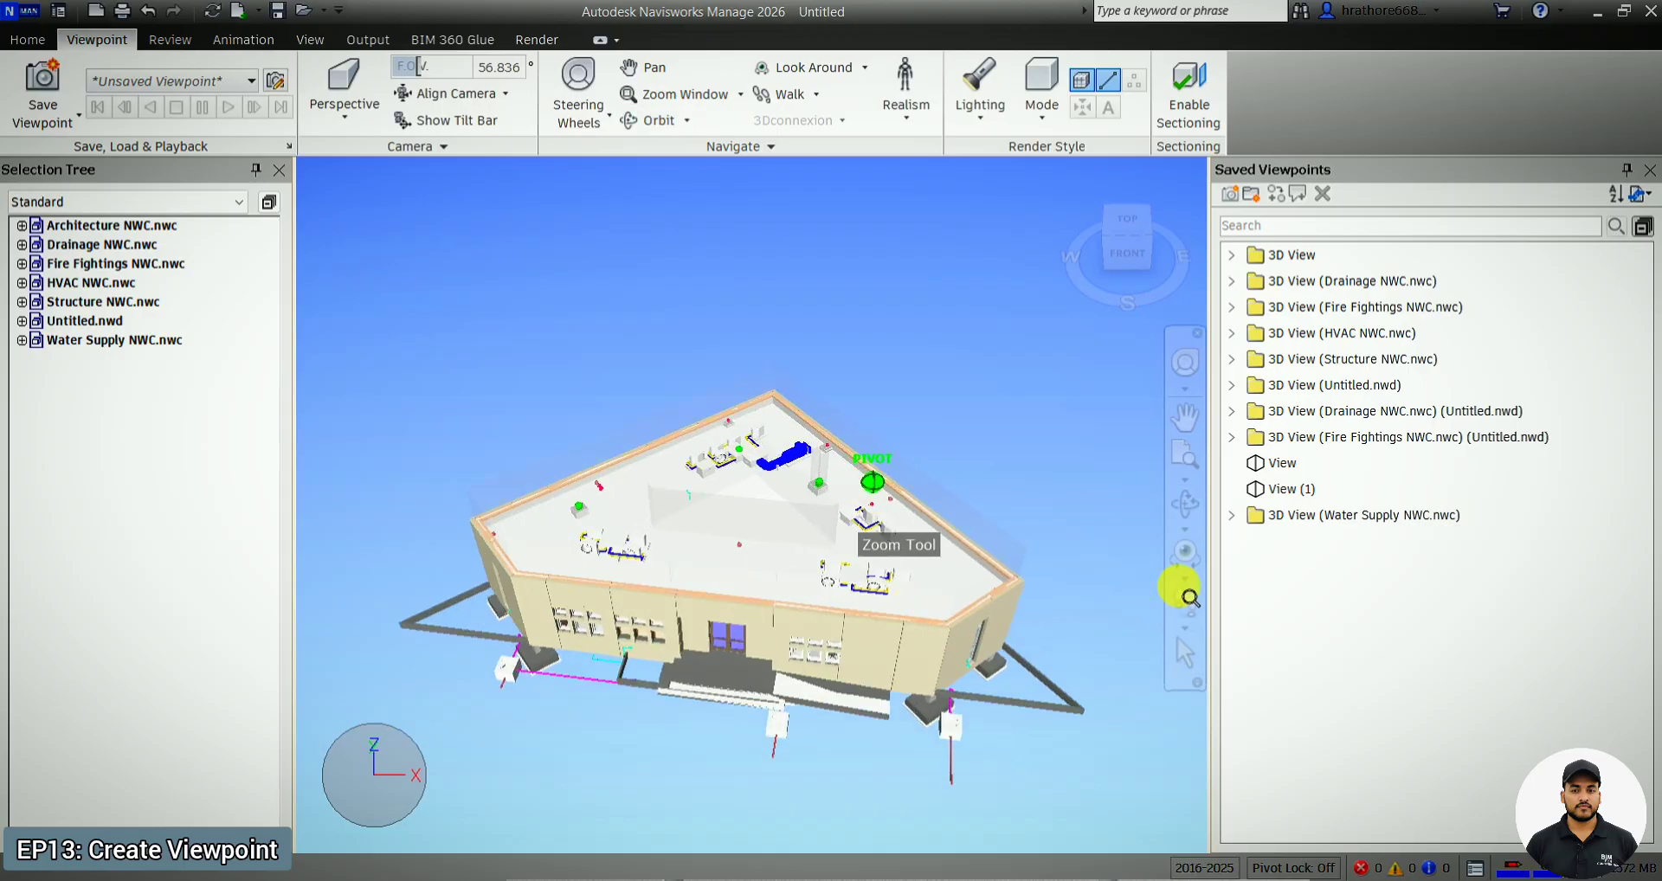
click(1184, 651)
click(883, 518)
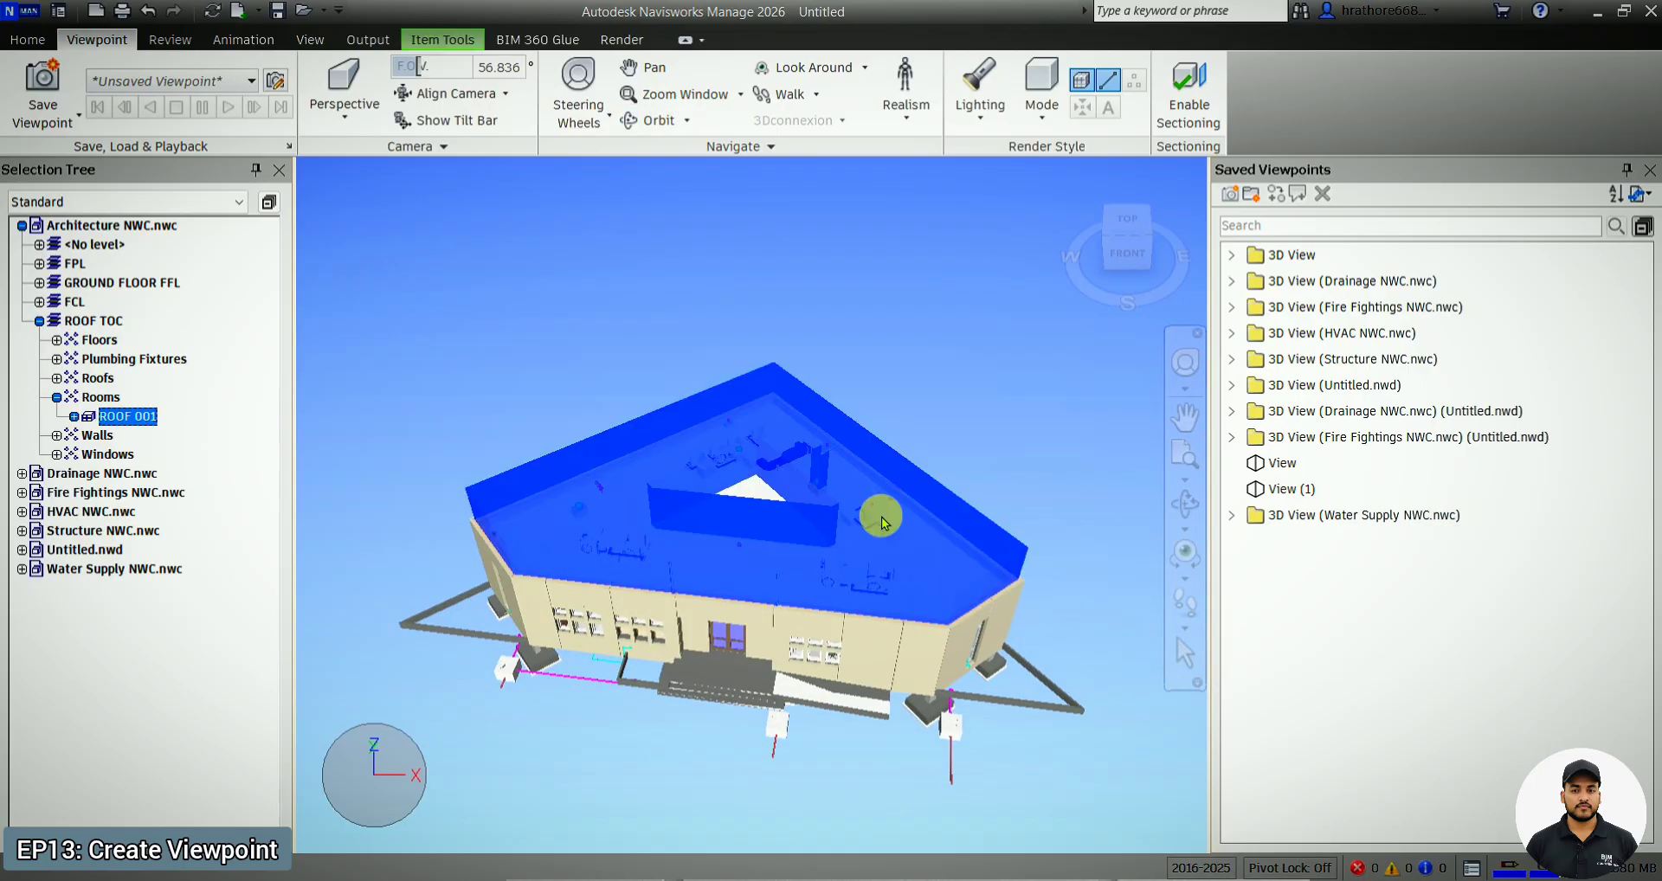
key(ctrl+h)
scroll(779, 581, up, 2)
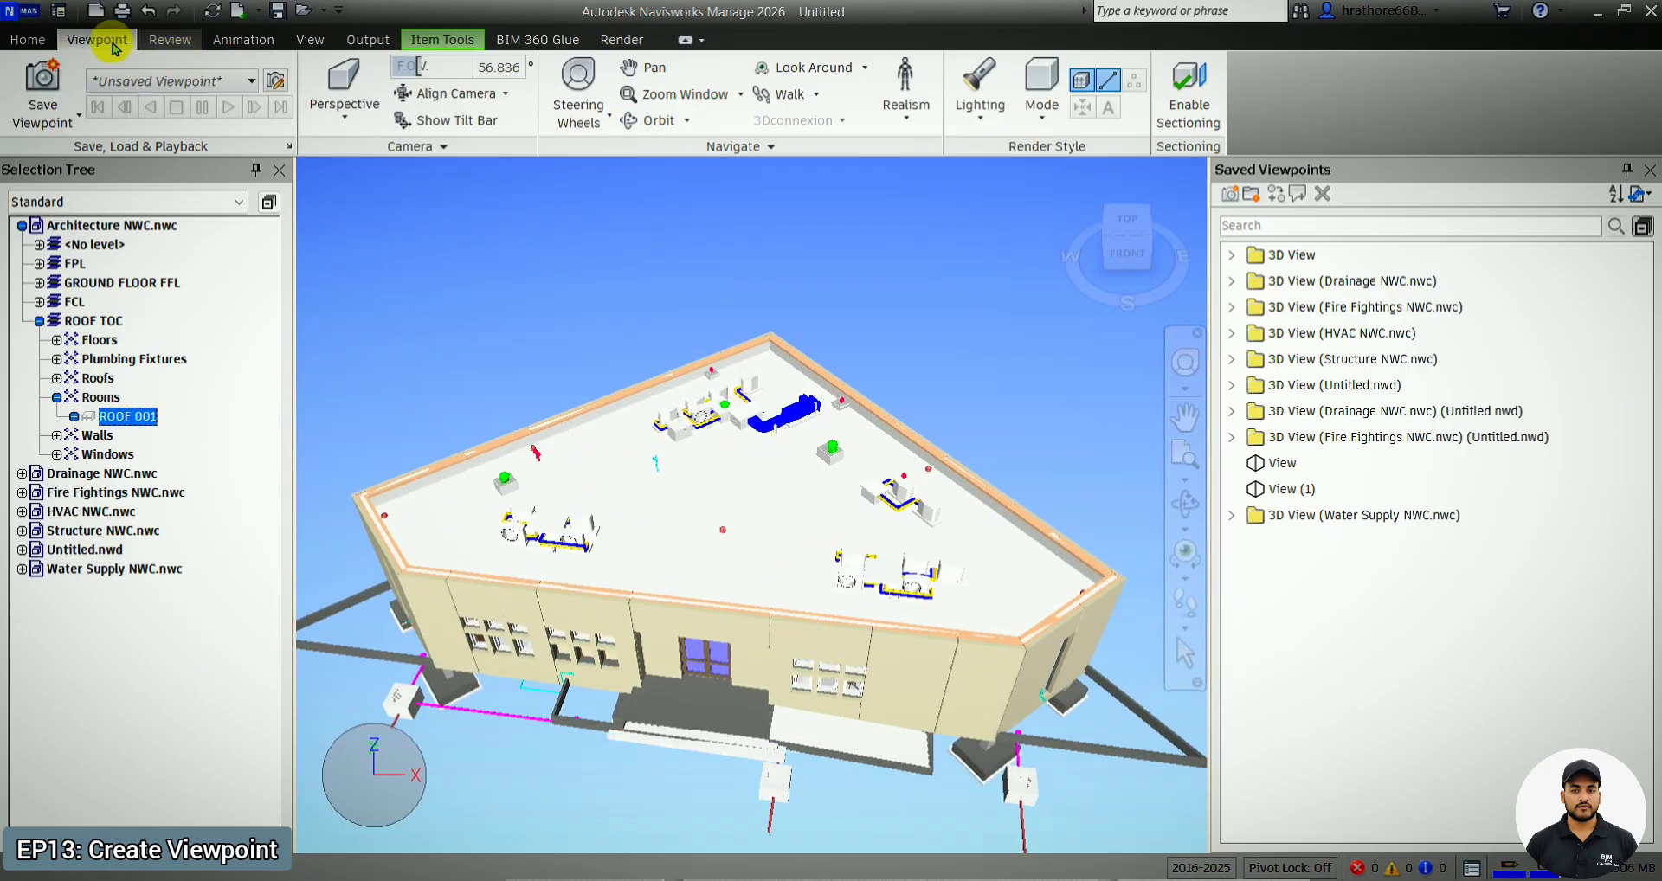
- Enable sectioning and lower the top section plane below the roof slab to expose the services on the floor
click(1188, 91)
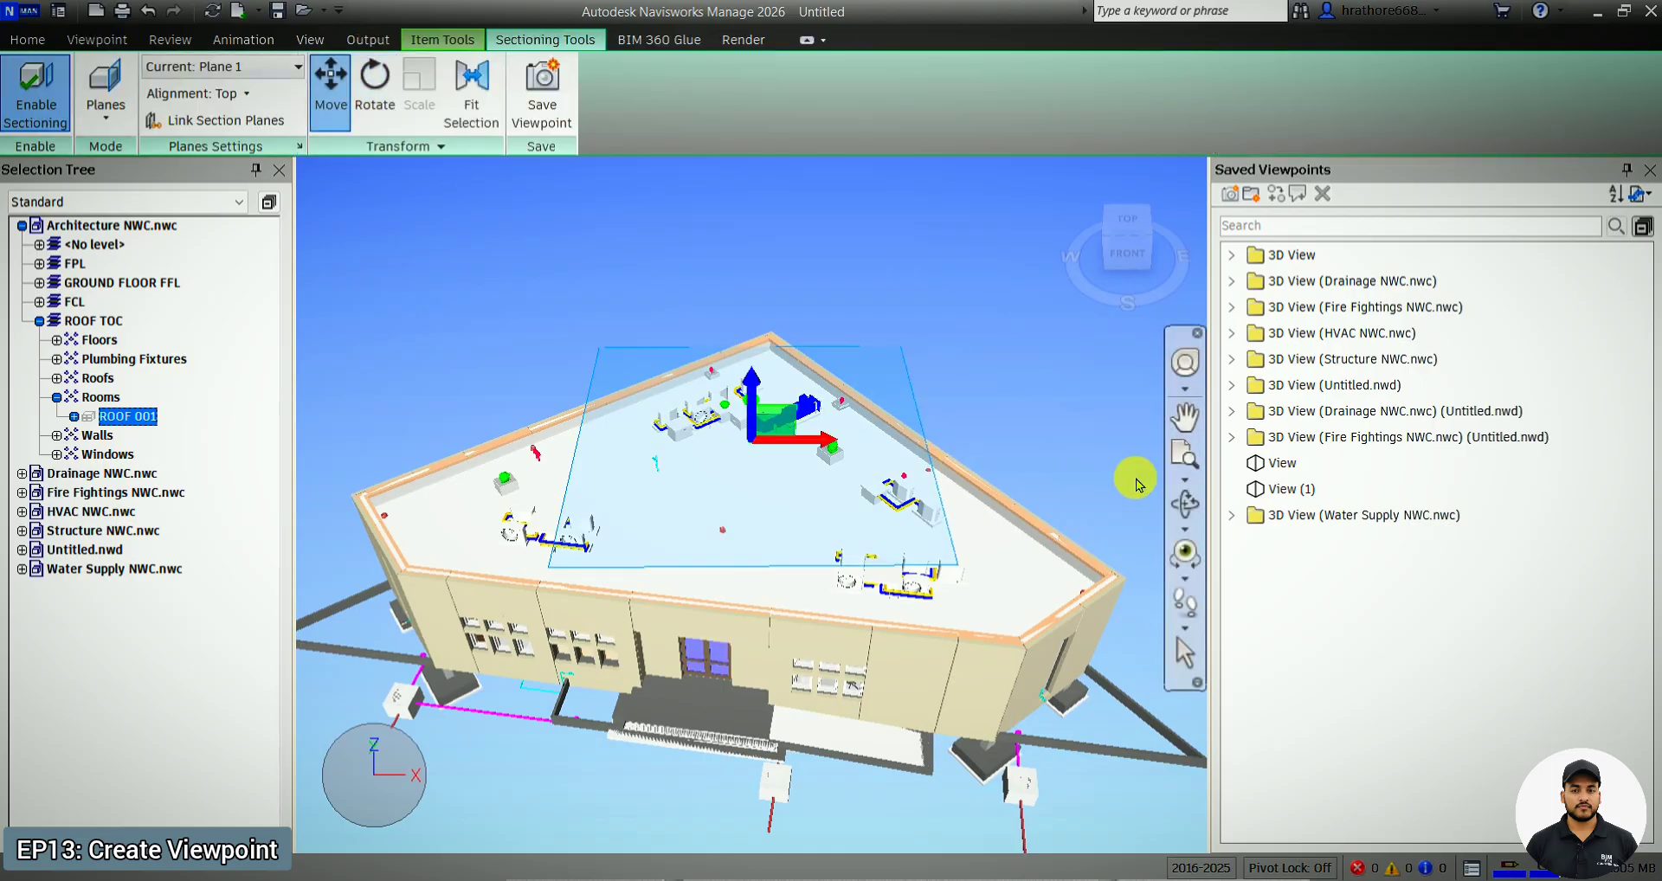
click(1184, 502)
drag(949, 400, 820, 432)
scroll(820, 432, up, 5)
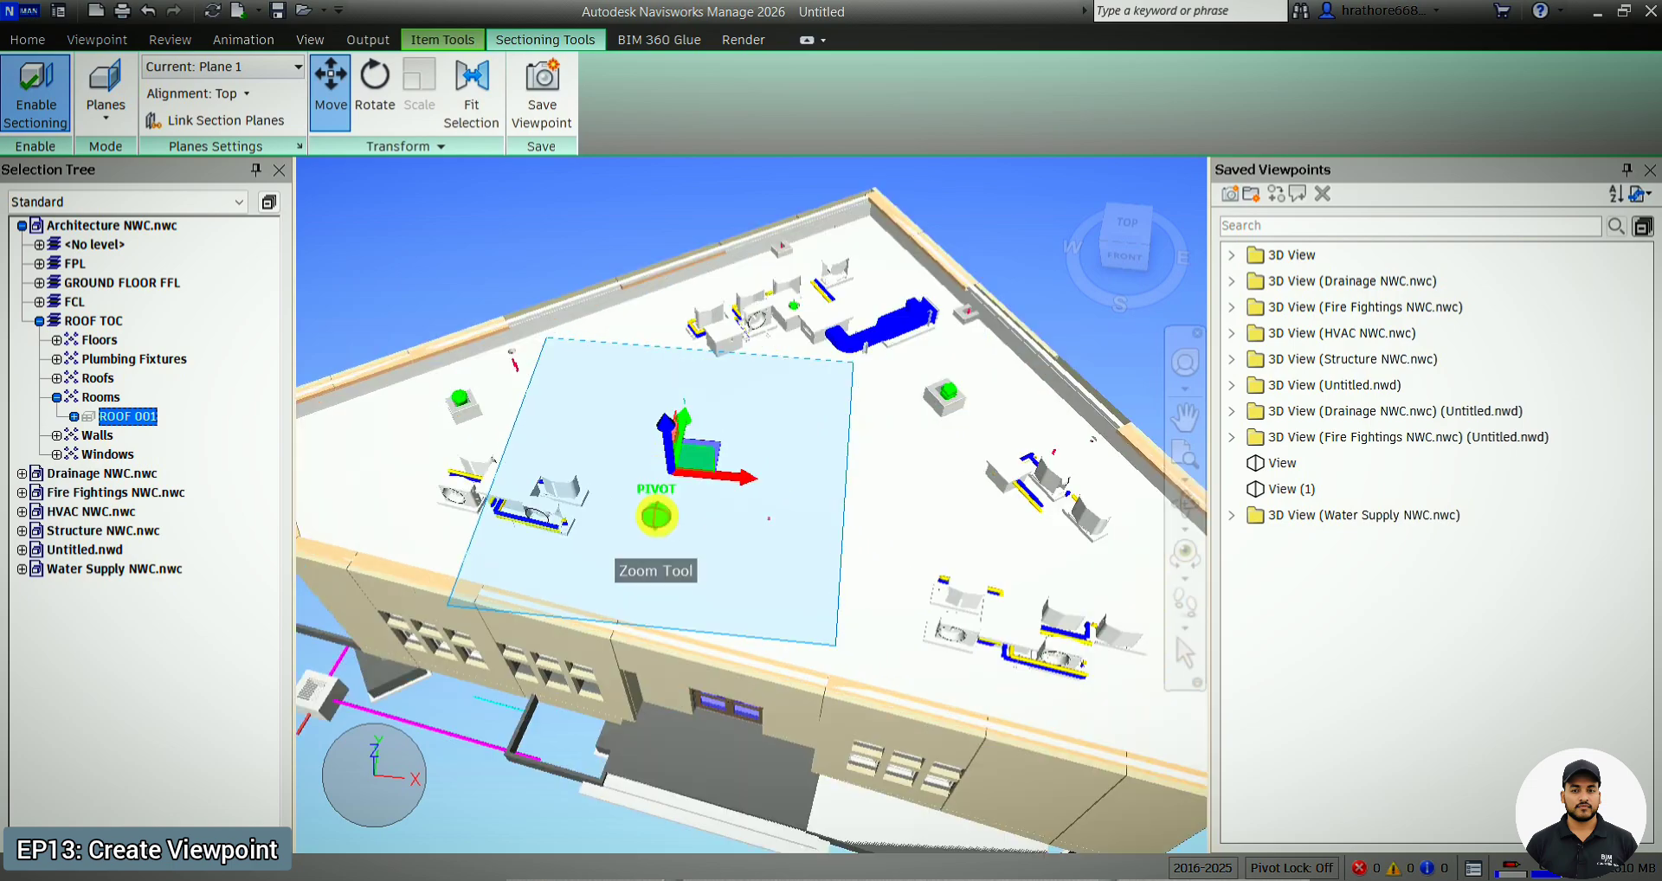
drag(690, 439, 861, 656)
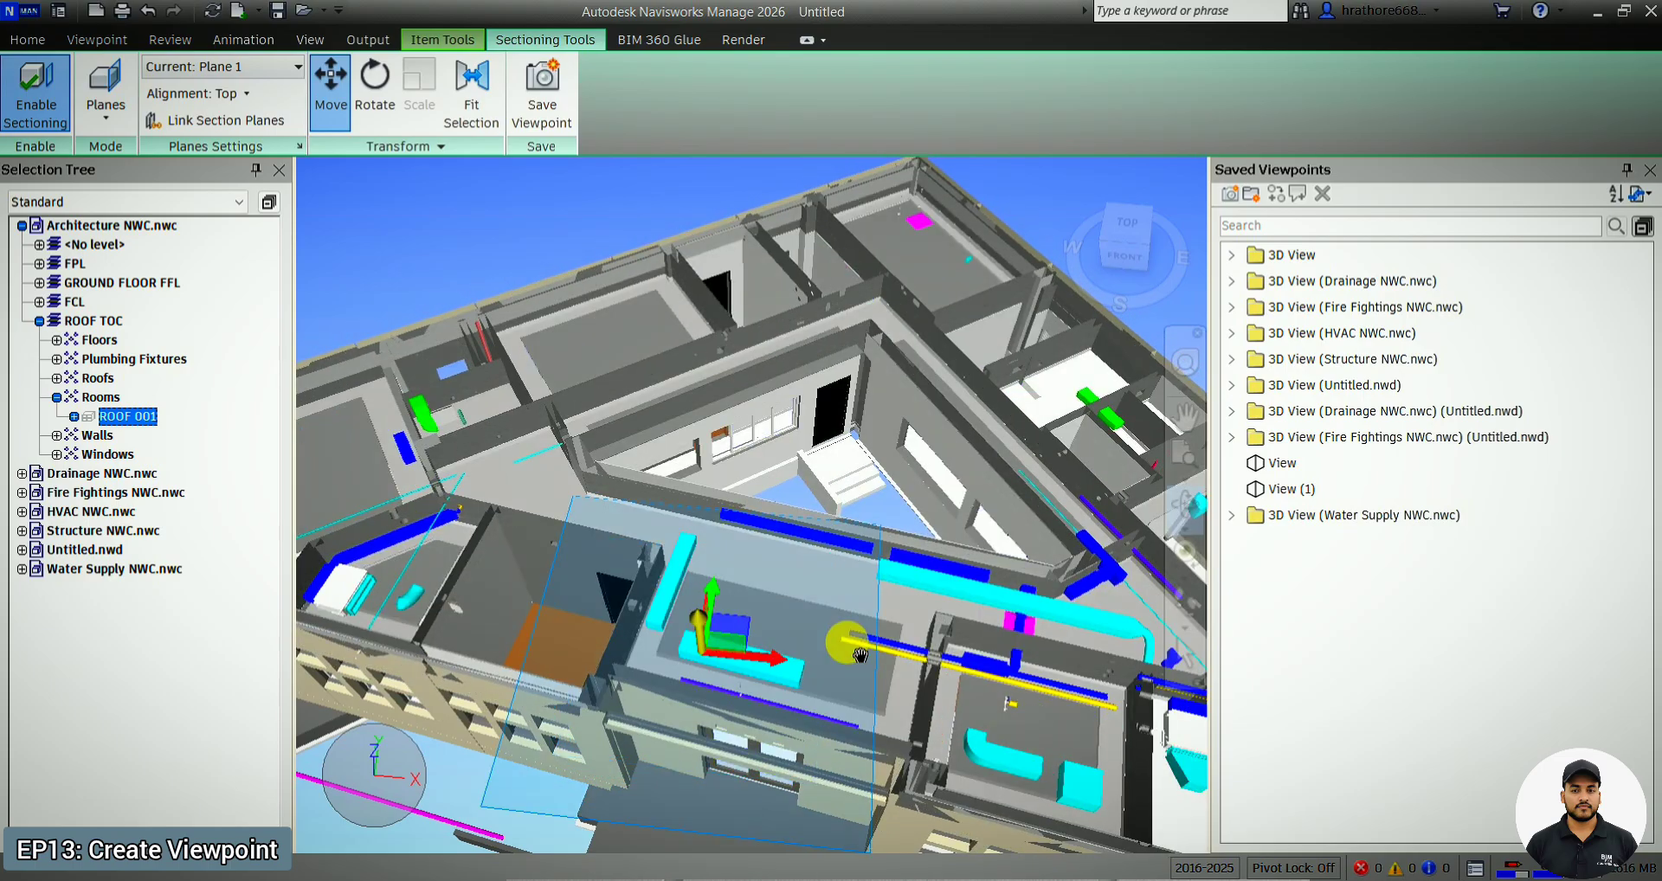
- Fine-tune the section plane's height just above the pipes and ducts in the wing with the red fire-fighting pipe
mouse_move(861, 655)
shift+middle_down()
mouse_move(938, 685)
mouse_move(979, 659)
mouse_move(880, 627)
mouse_move(818, 564)
shift+middle_up()
scroll(741, 641, up, 5)
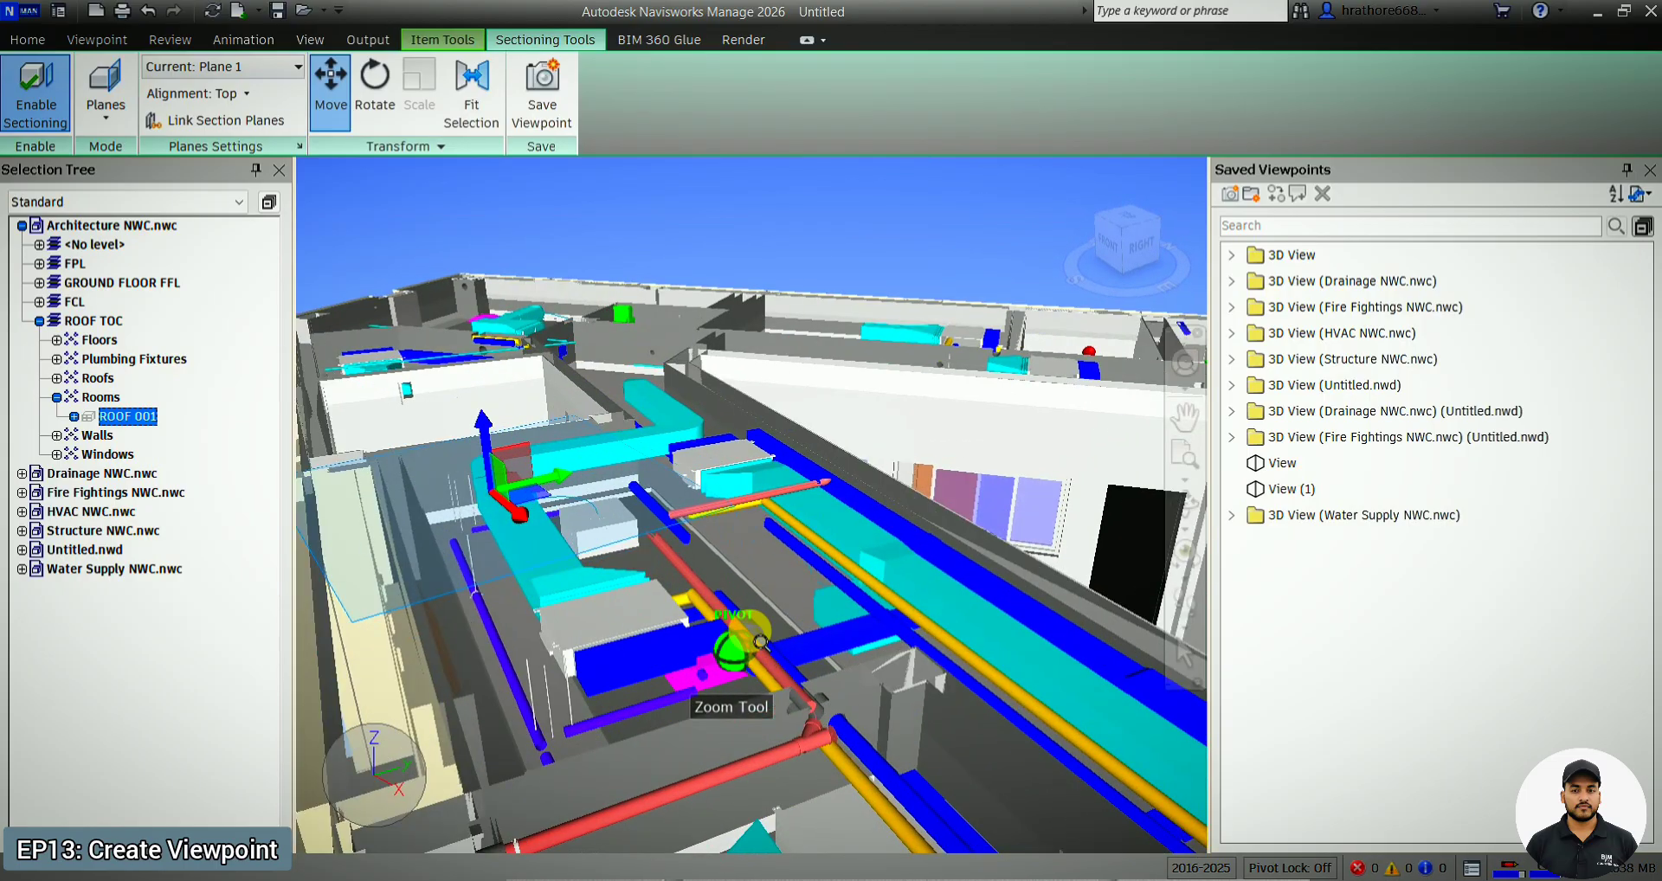
shift+middle_drag(702, 582, 934, 626)
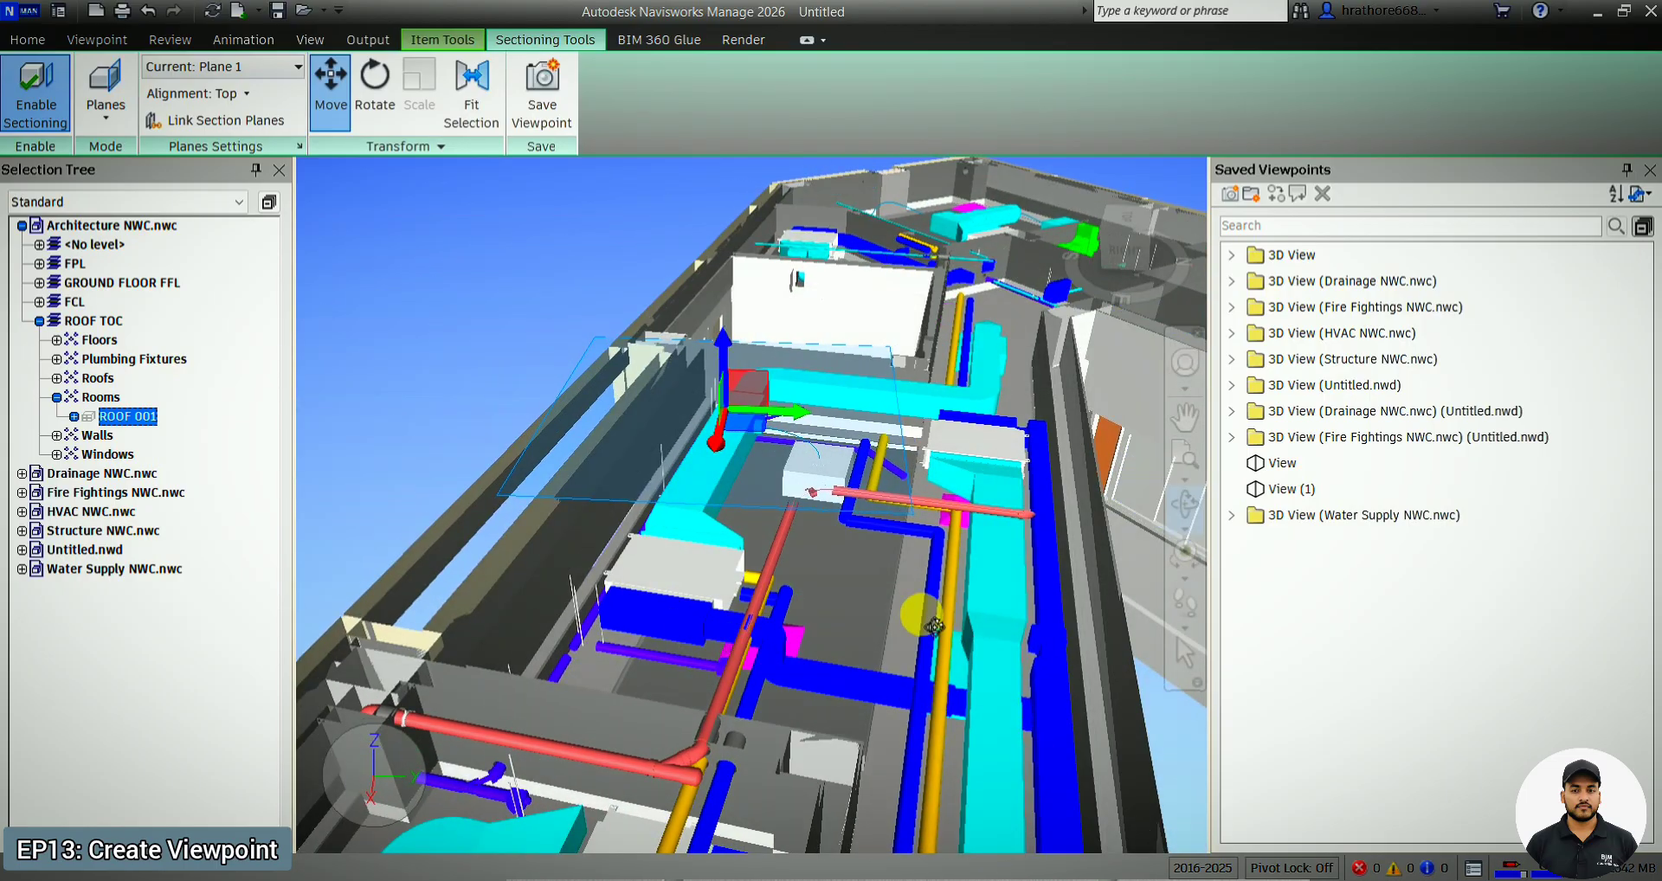
scroll(934, 626, up, 2)
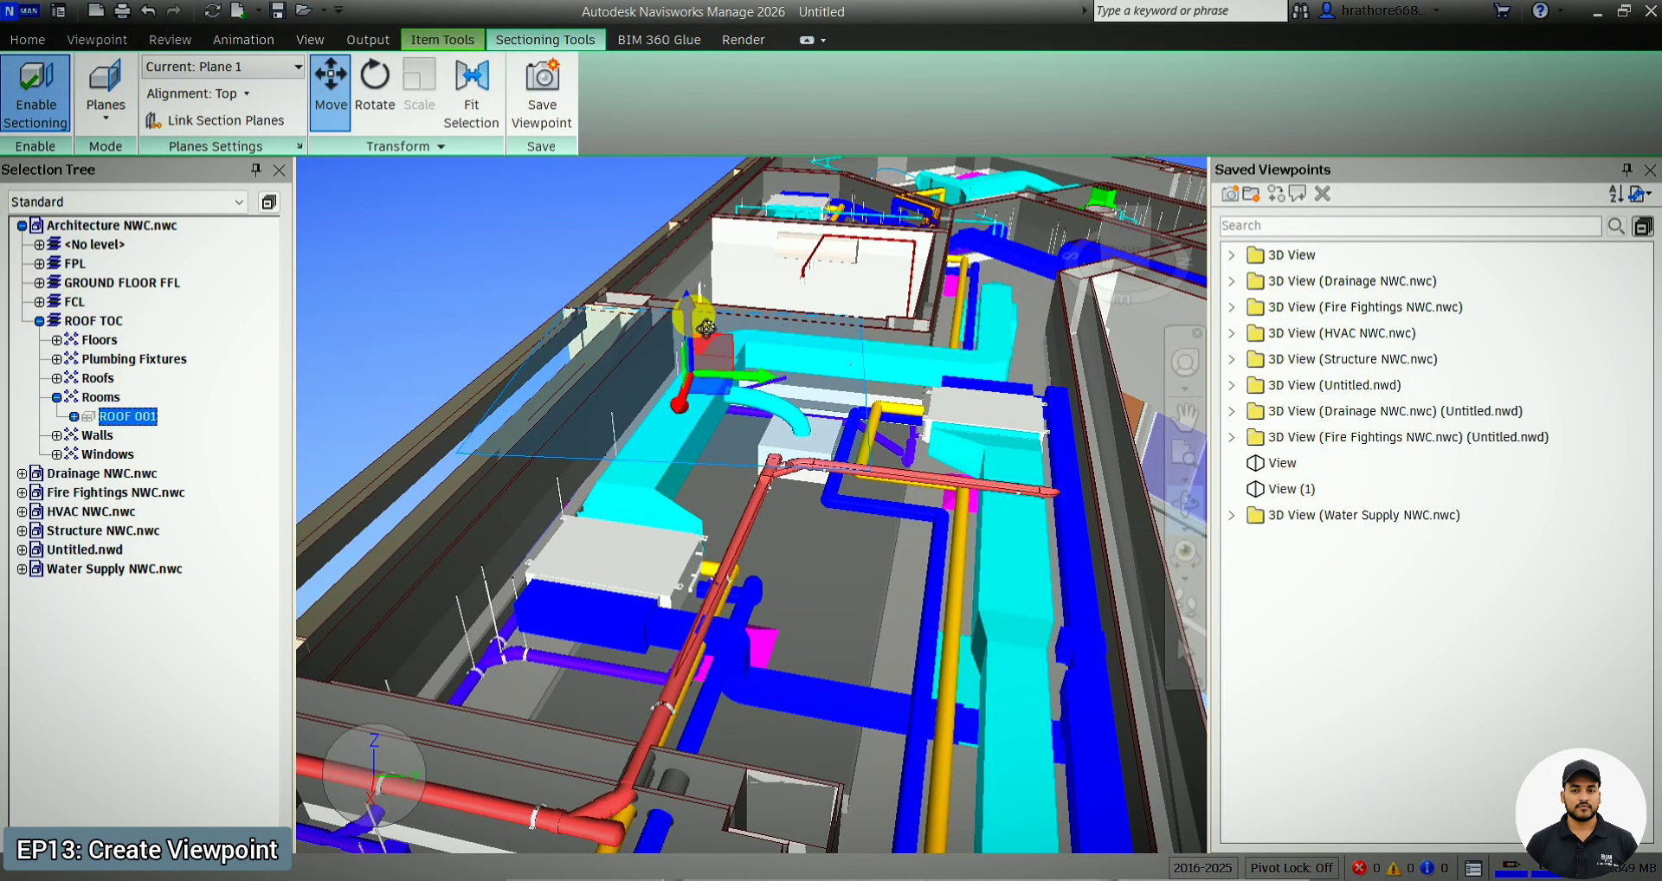
drag(699, 330, 700, 327)
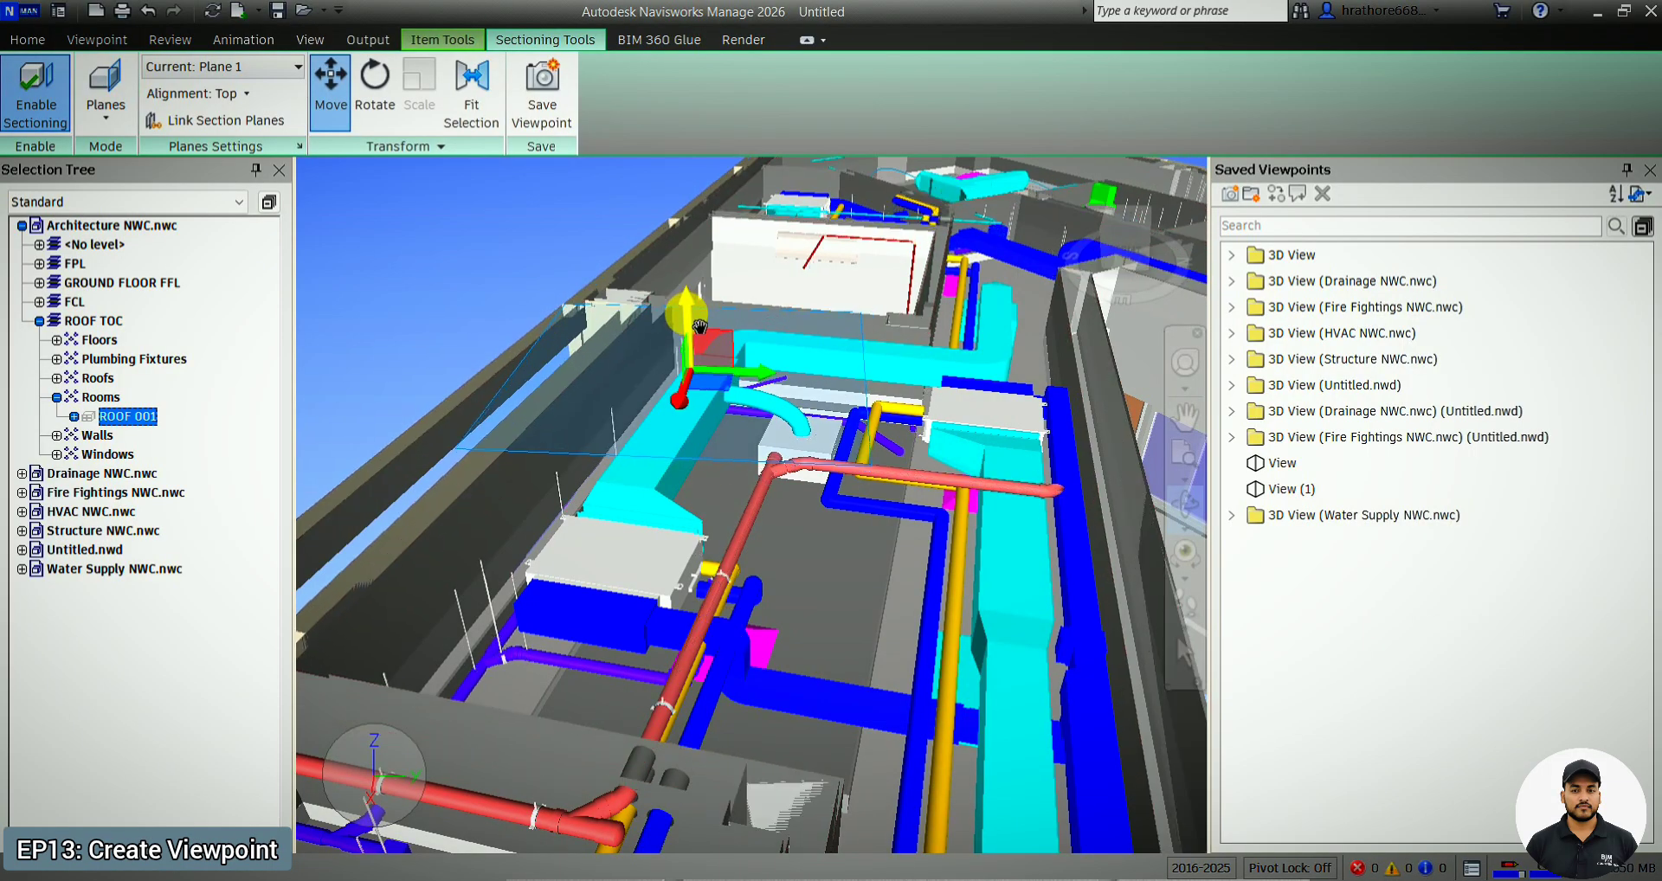
- Draw a red cloud markup around the crossing of the pipes and the blue duct beside the white HVAC unit
shift+middle_drag(781, 574, 725, 601)
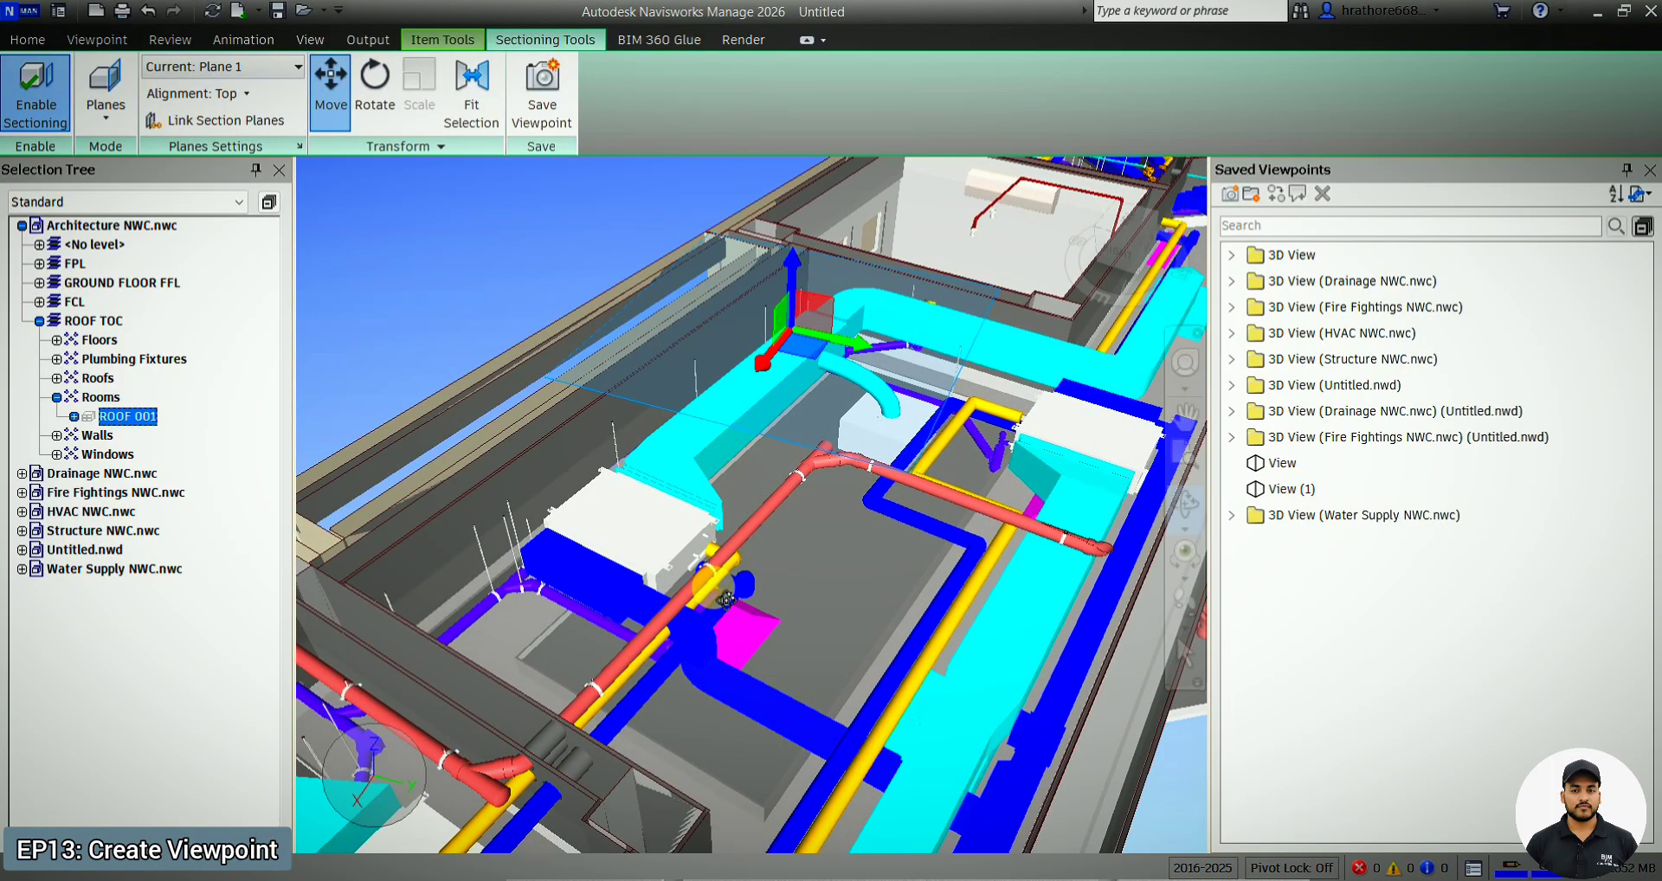
key(XF86MonBrightnessUp)
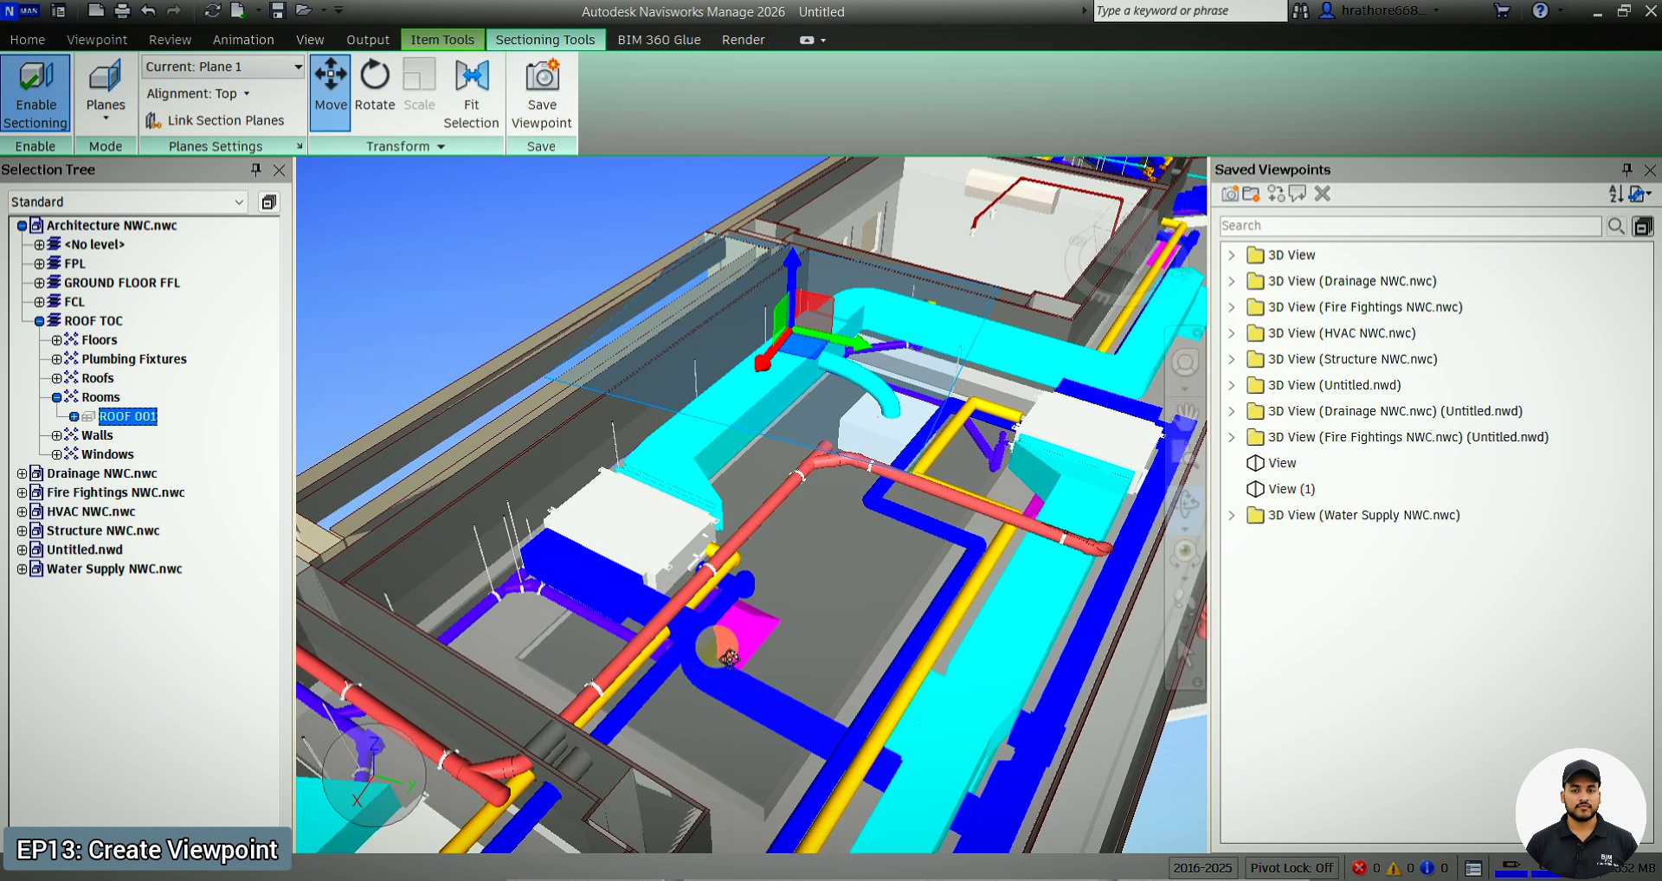
scroll(717, 674, up, 3)
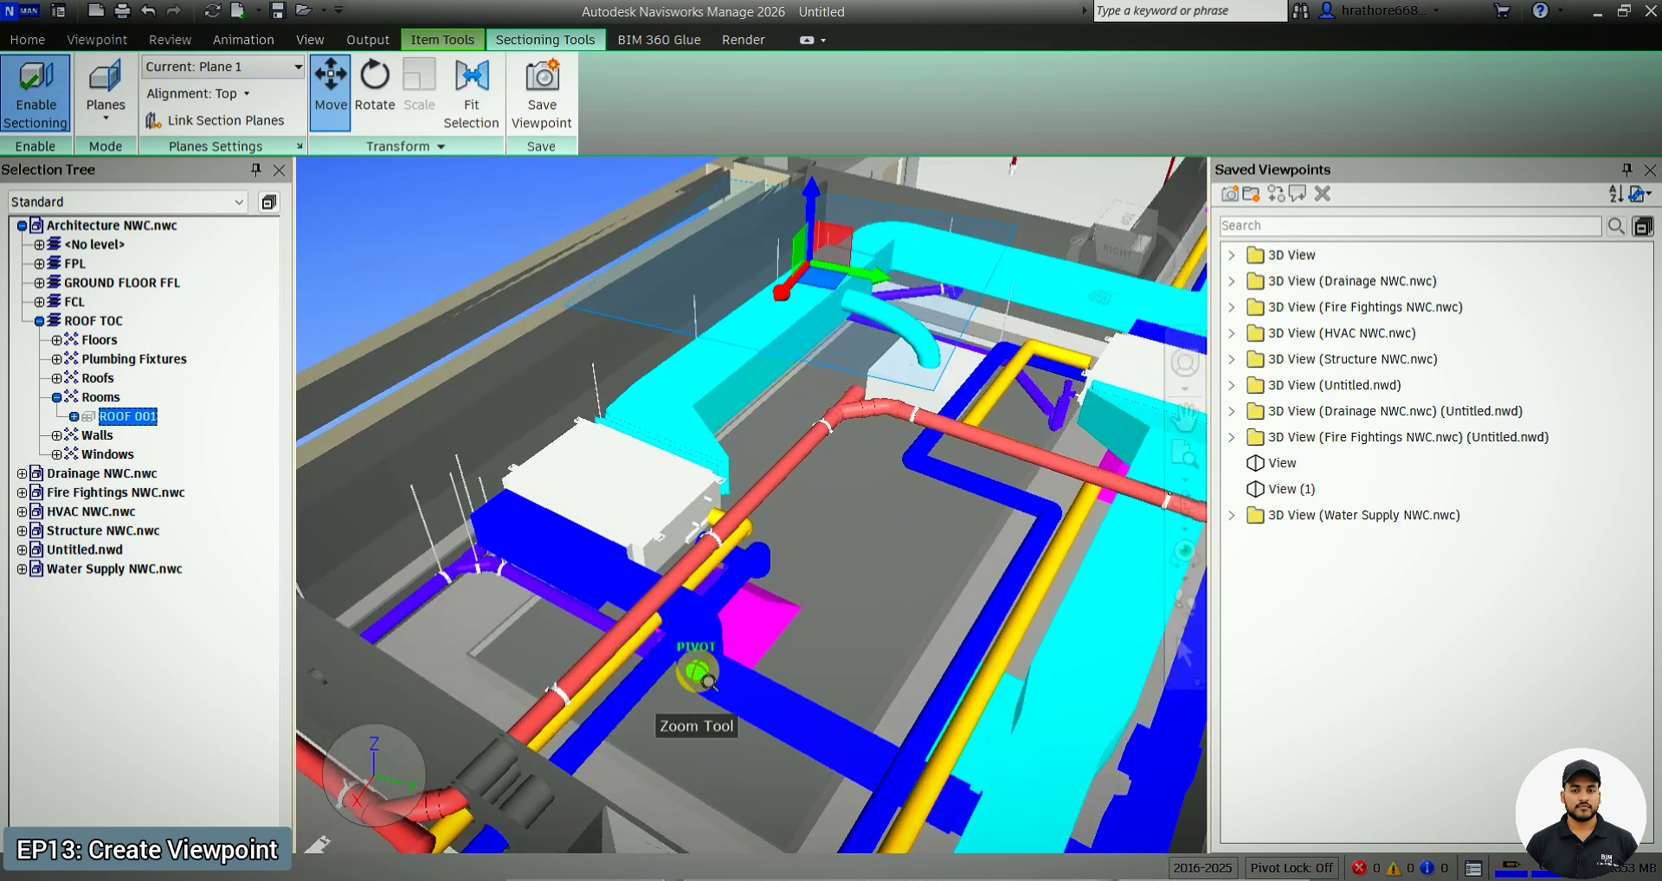
click(158, 40)
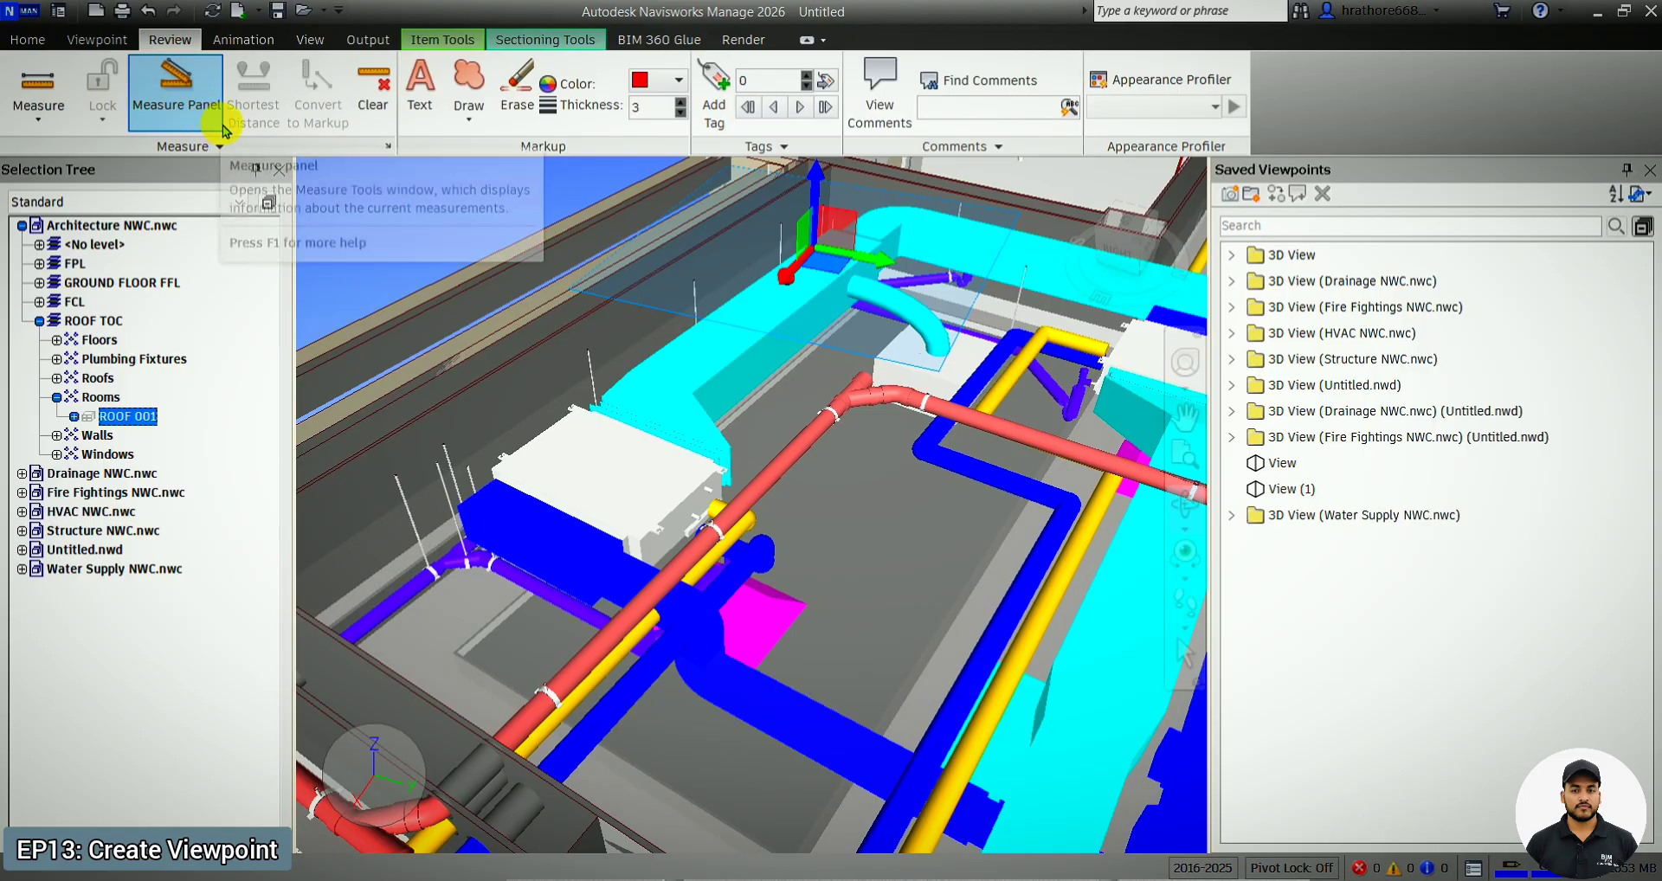
click(97, 40)
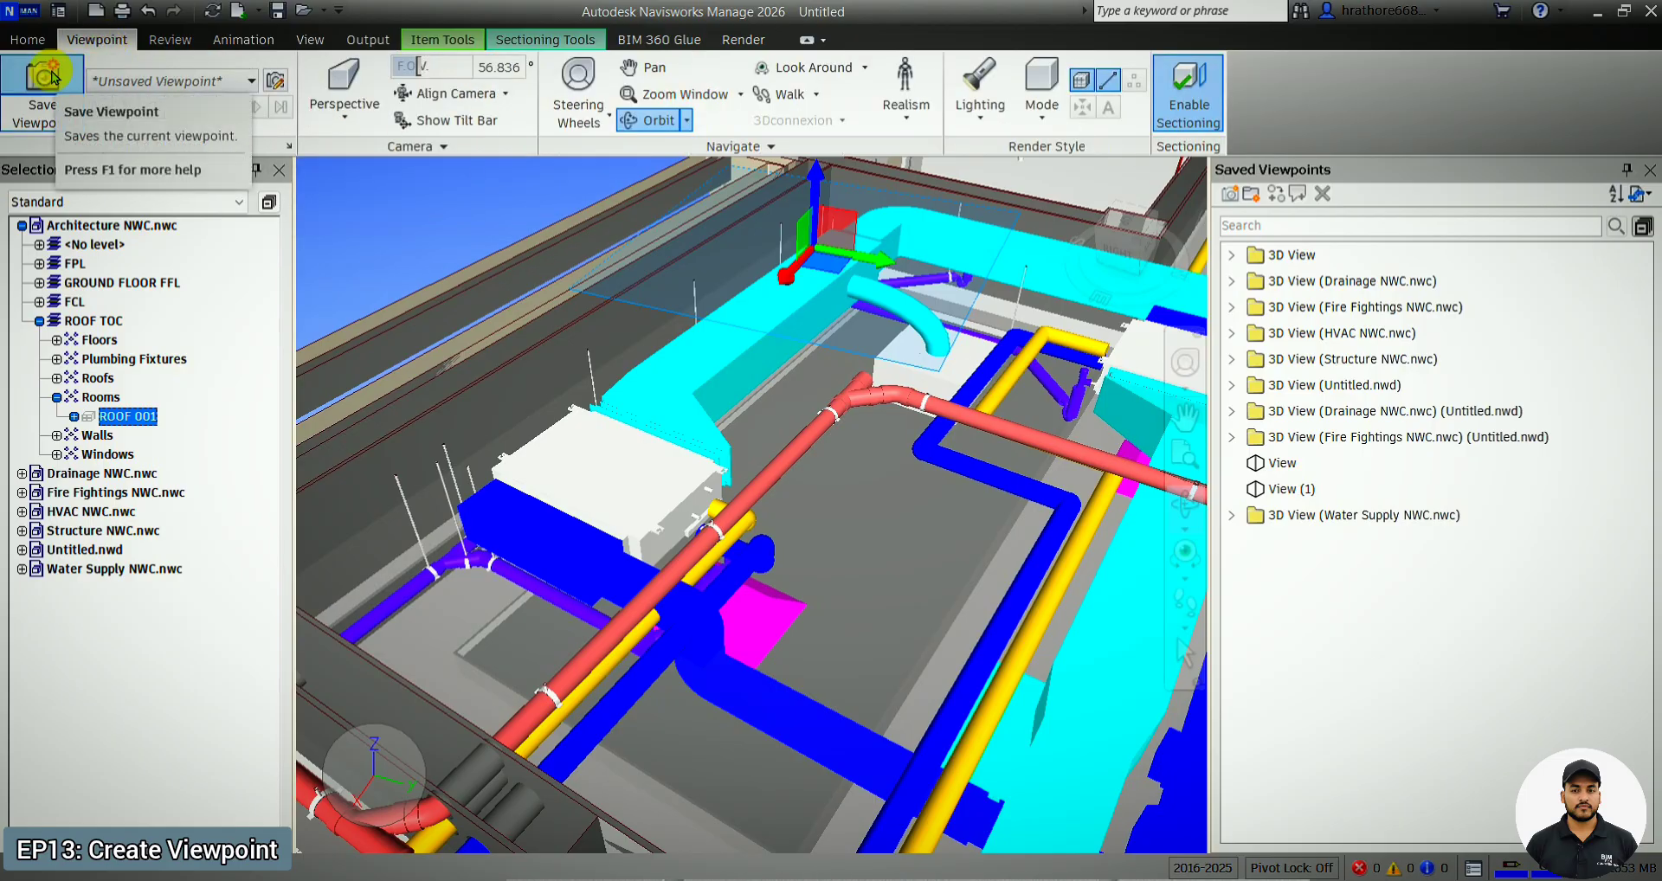
click(173, 40)
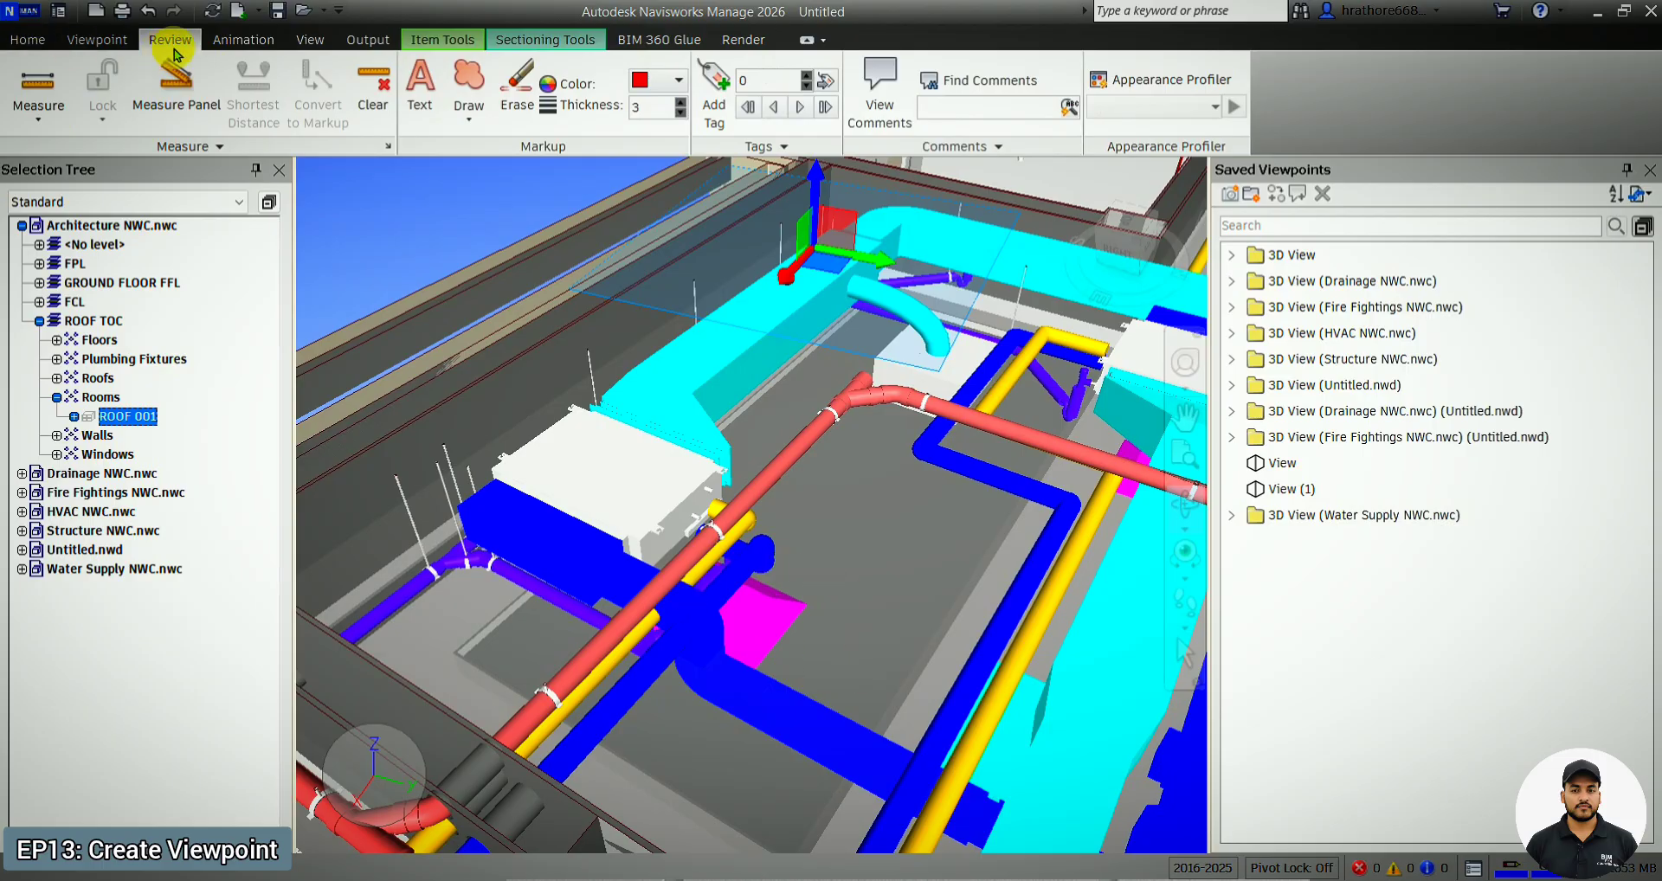
click(468, 108)
click(472, 154)
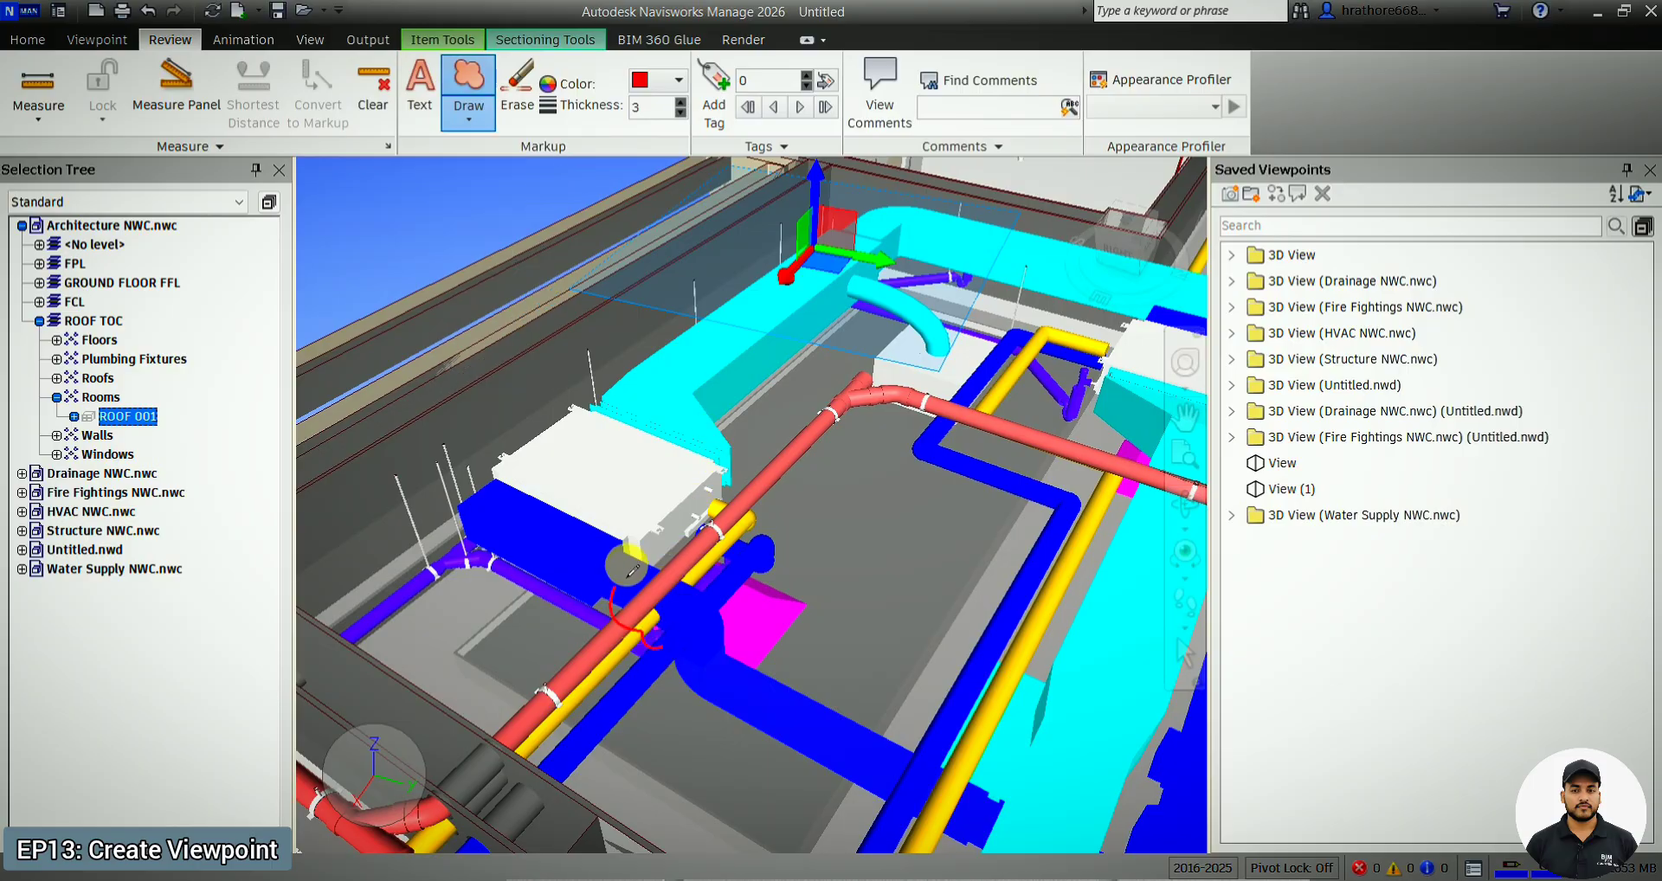
drag(730, 593, 707, 651)
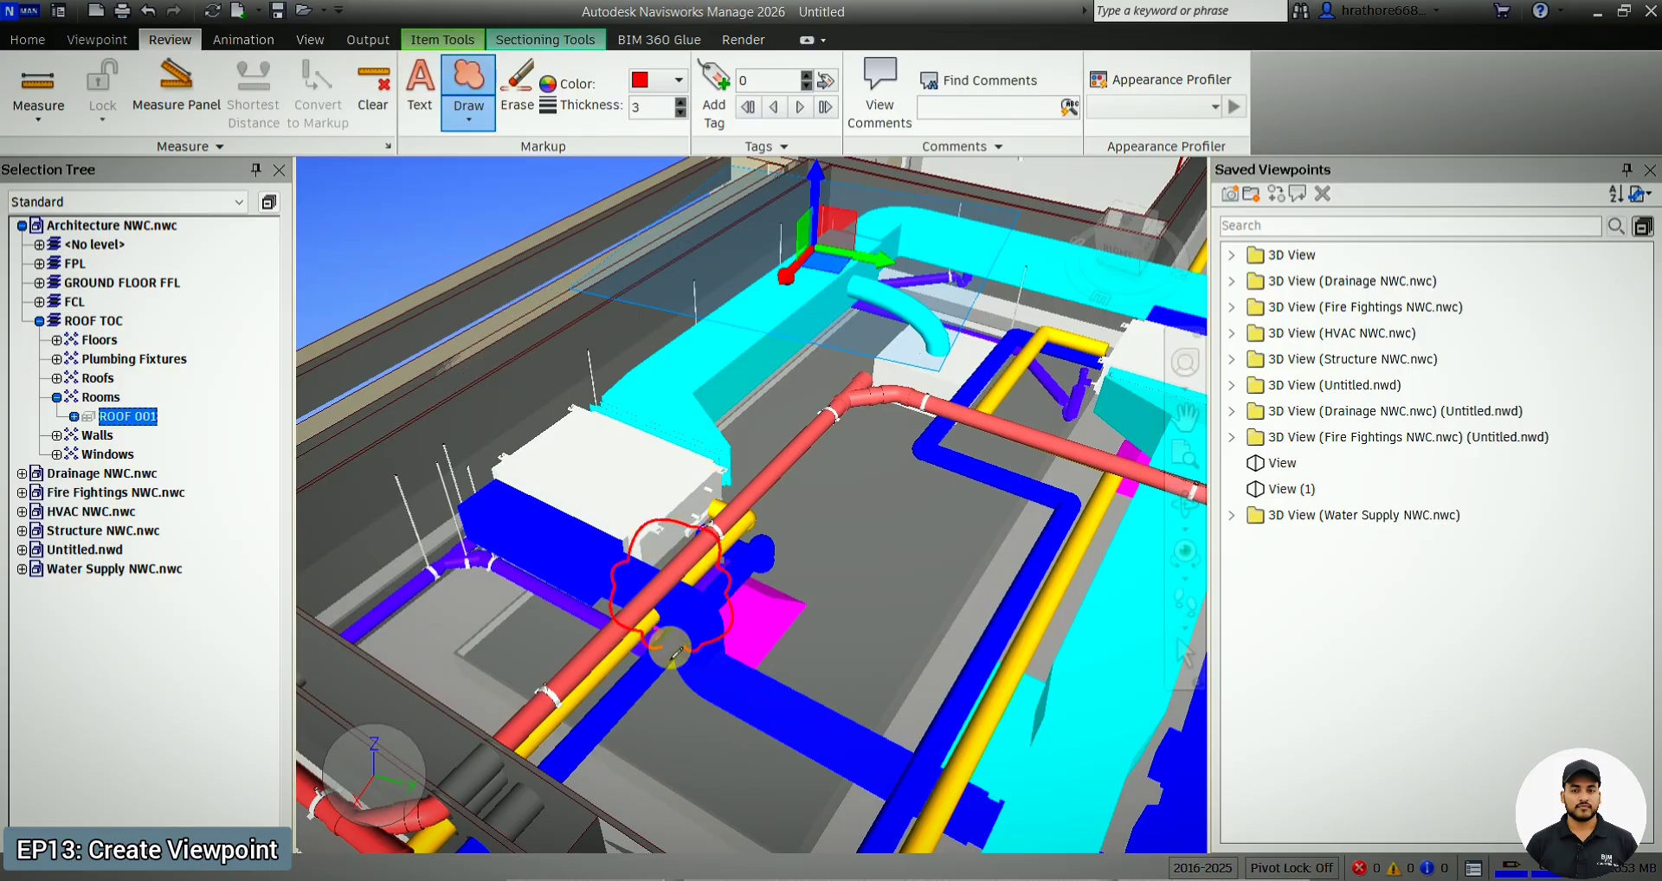
- Add the markup text "Drainage Clash With Ducting" beside the red cloud
click(421, 108)
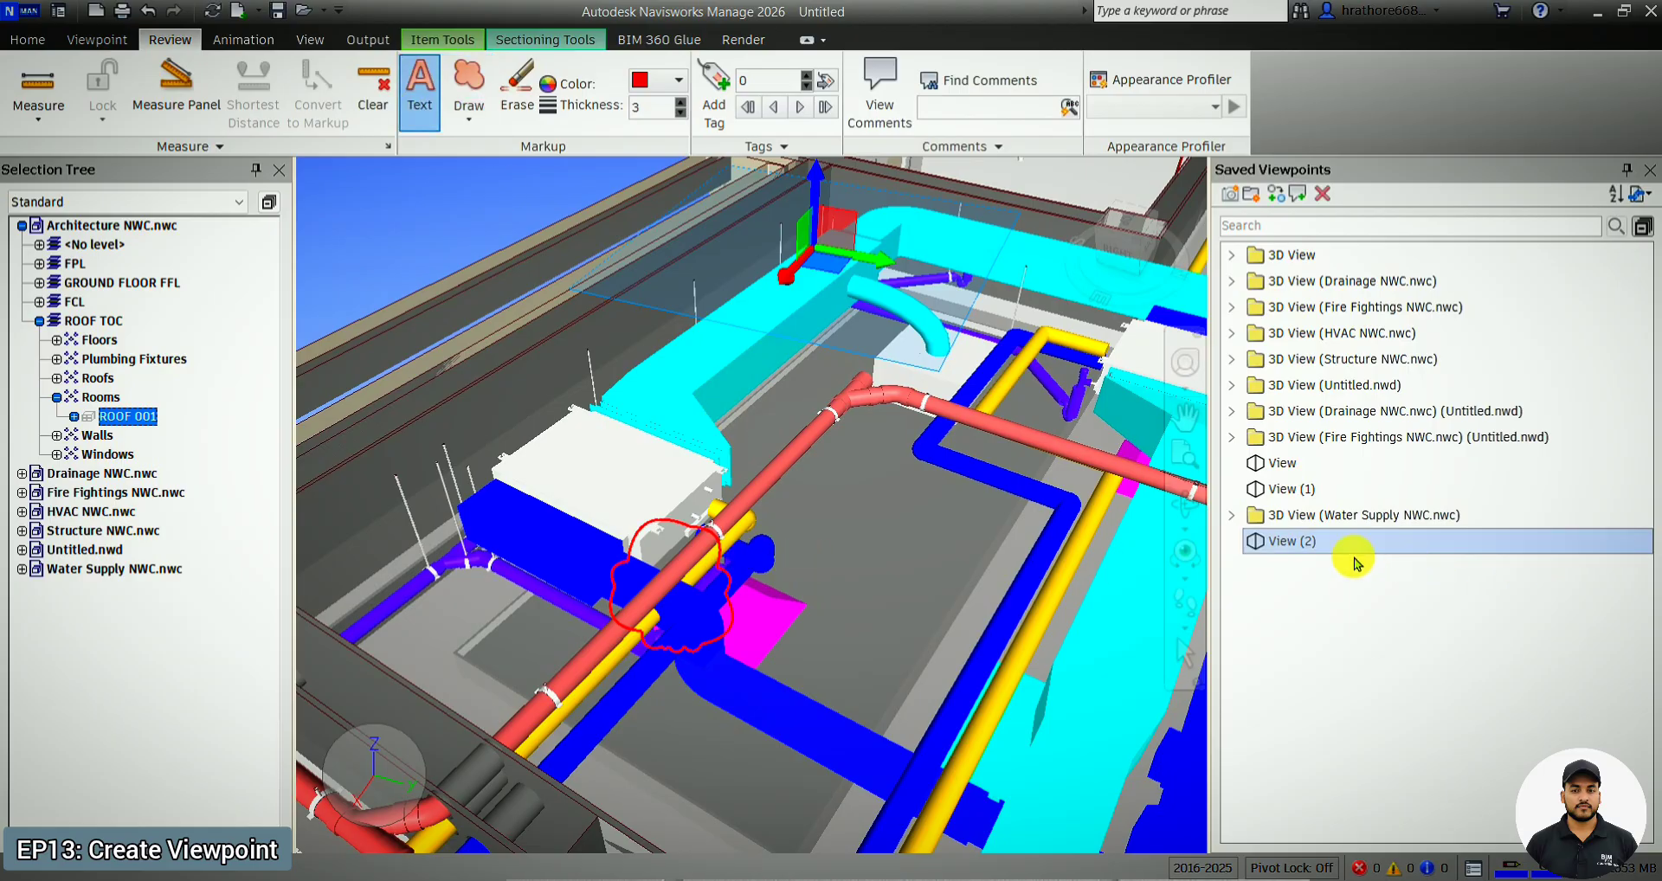
click(743, 561)
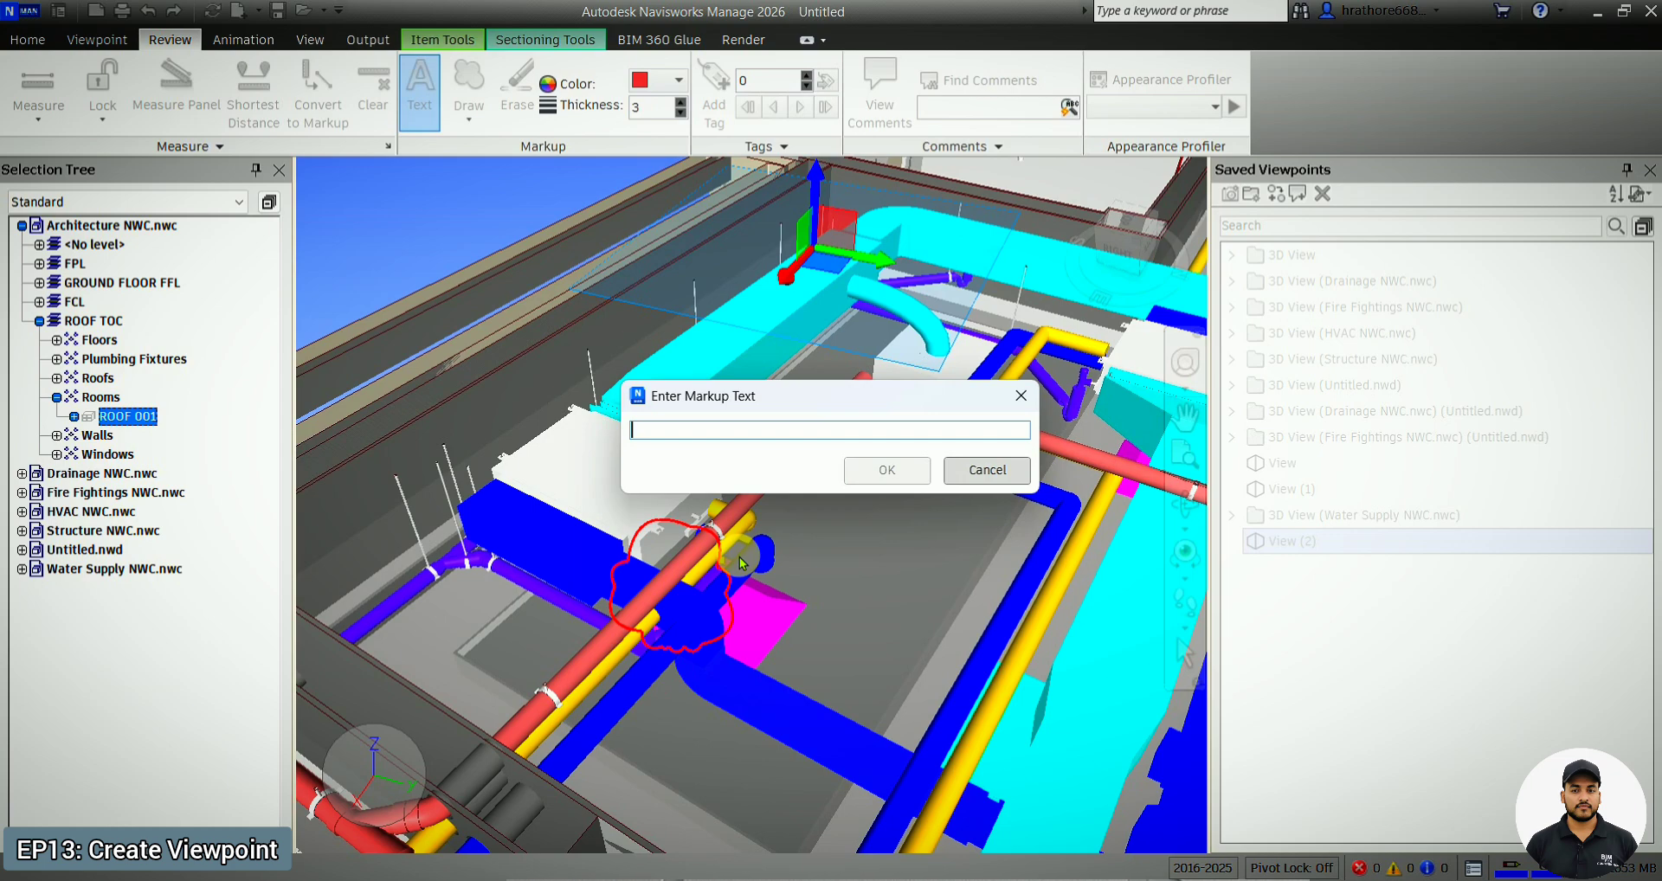
key(Caps_Lock)
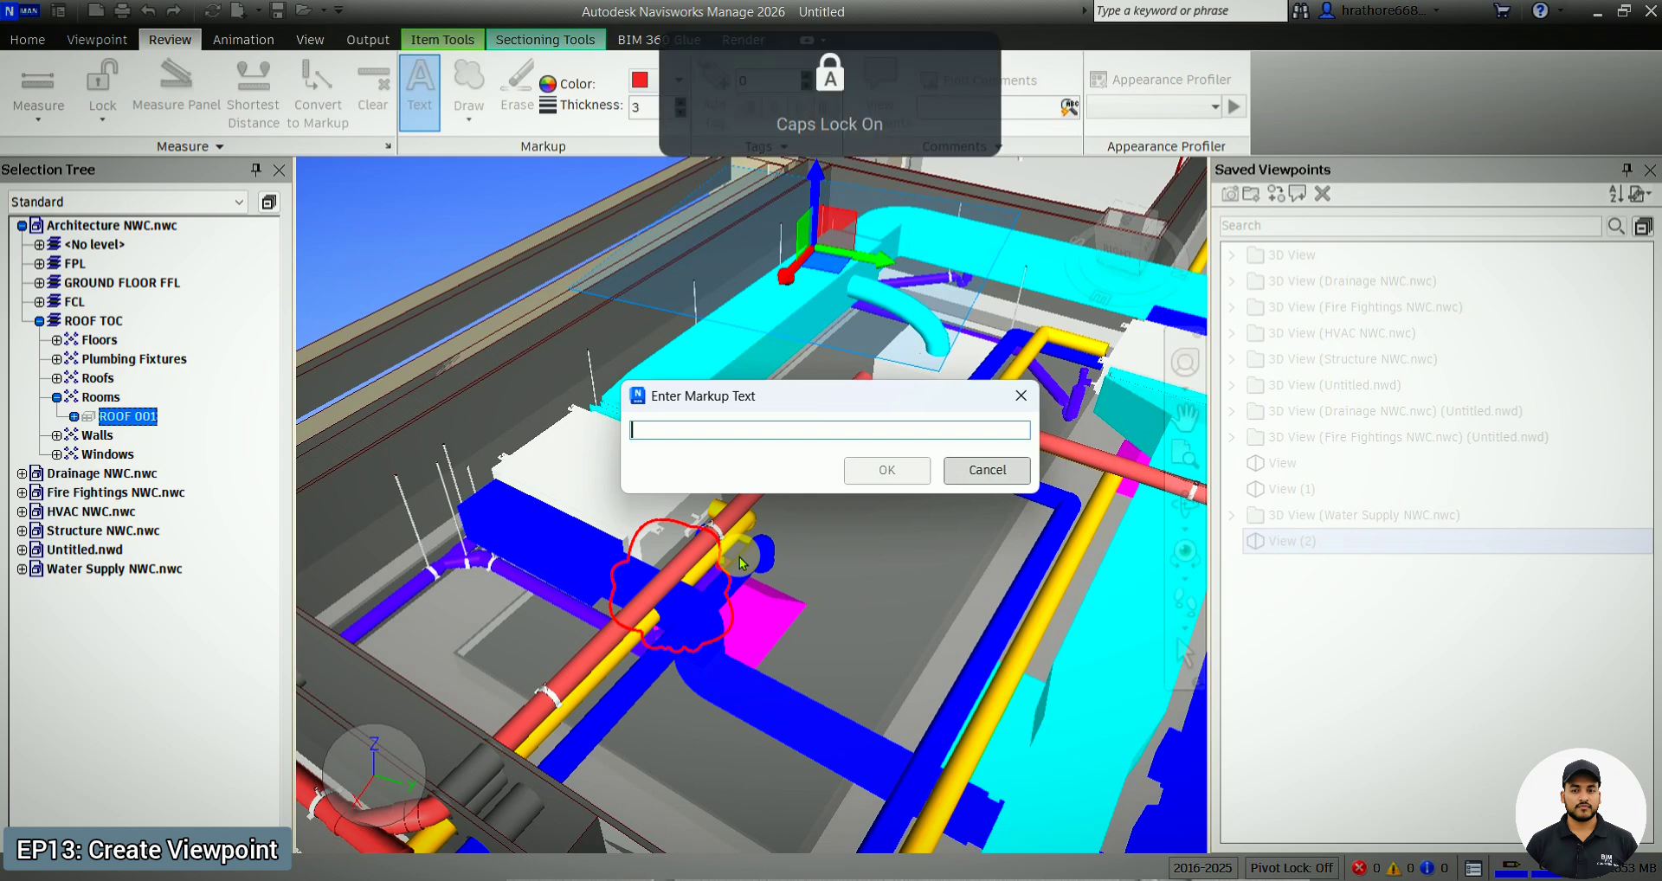
text(CW)
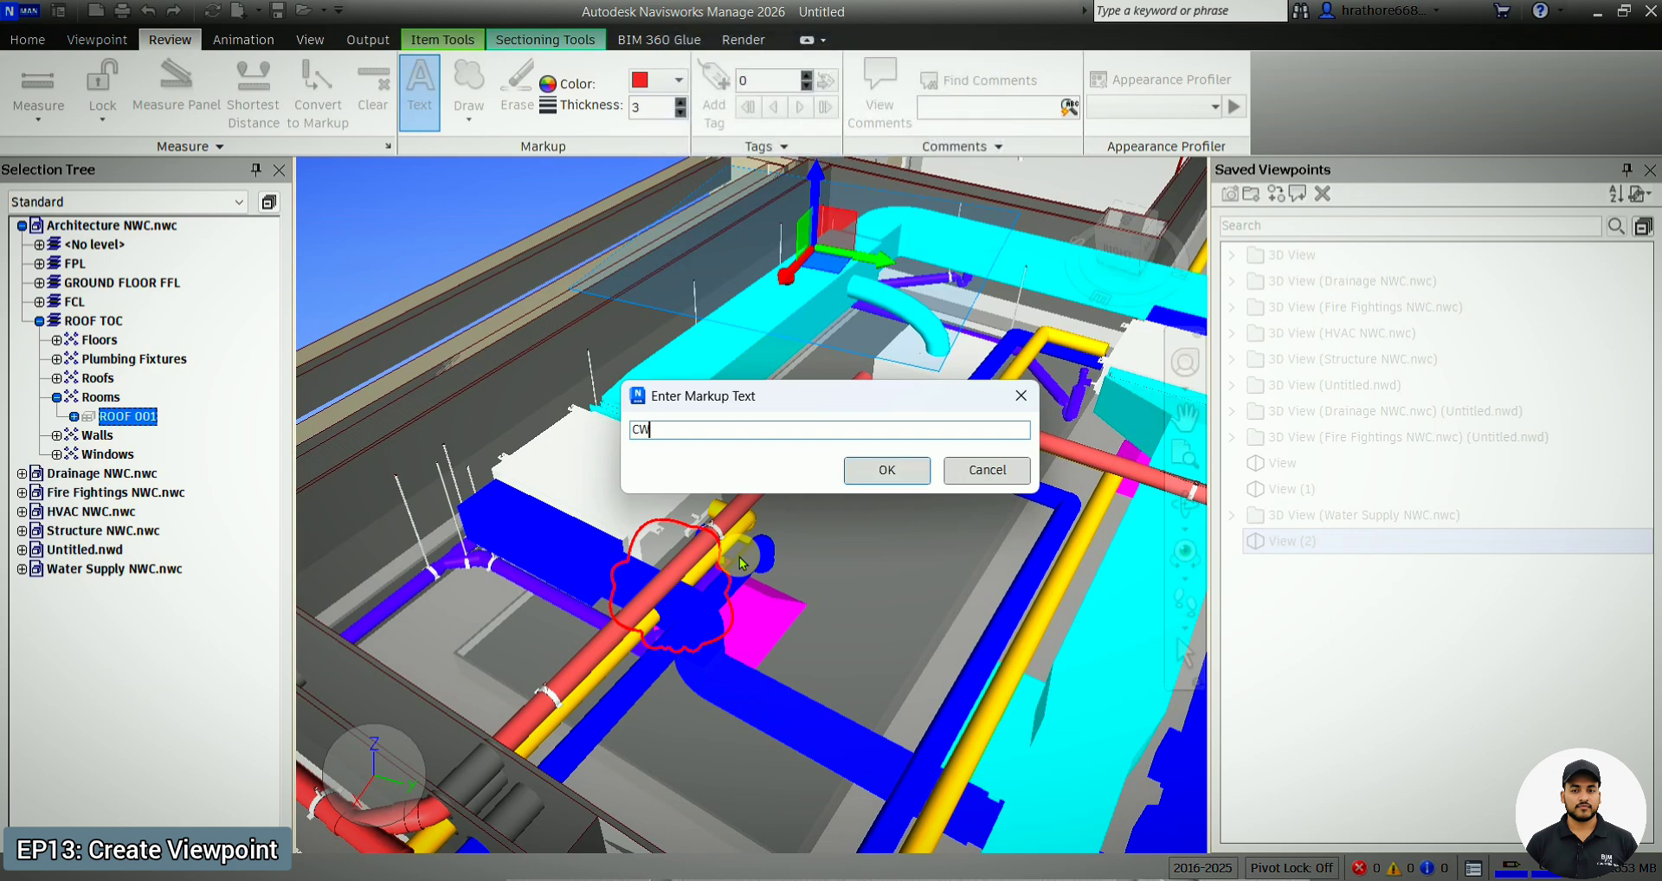
key(BackSpace)
key(BackSpace)
text(D)
key(Caps_Lock)
text(rainage)
key(Caps_Lock)
text(C)
key(Caps_Lock)
text(lash Wi)
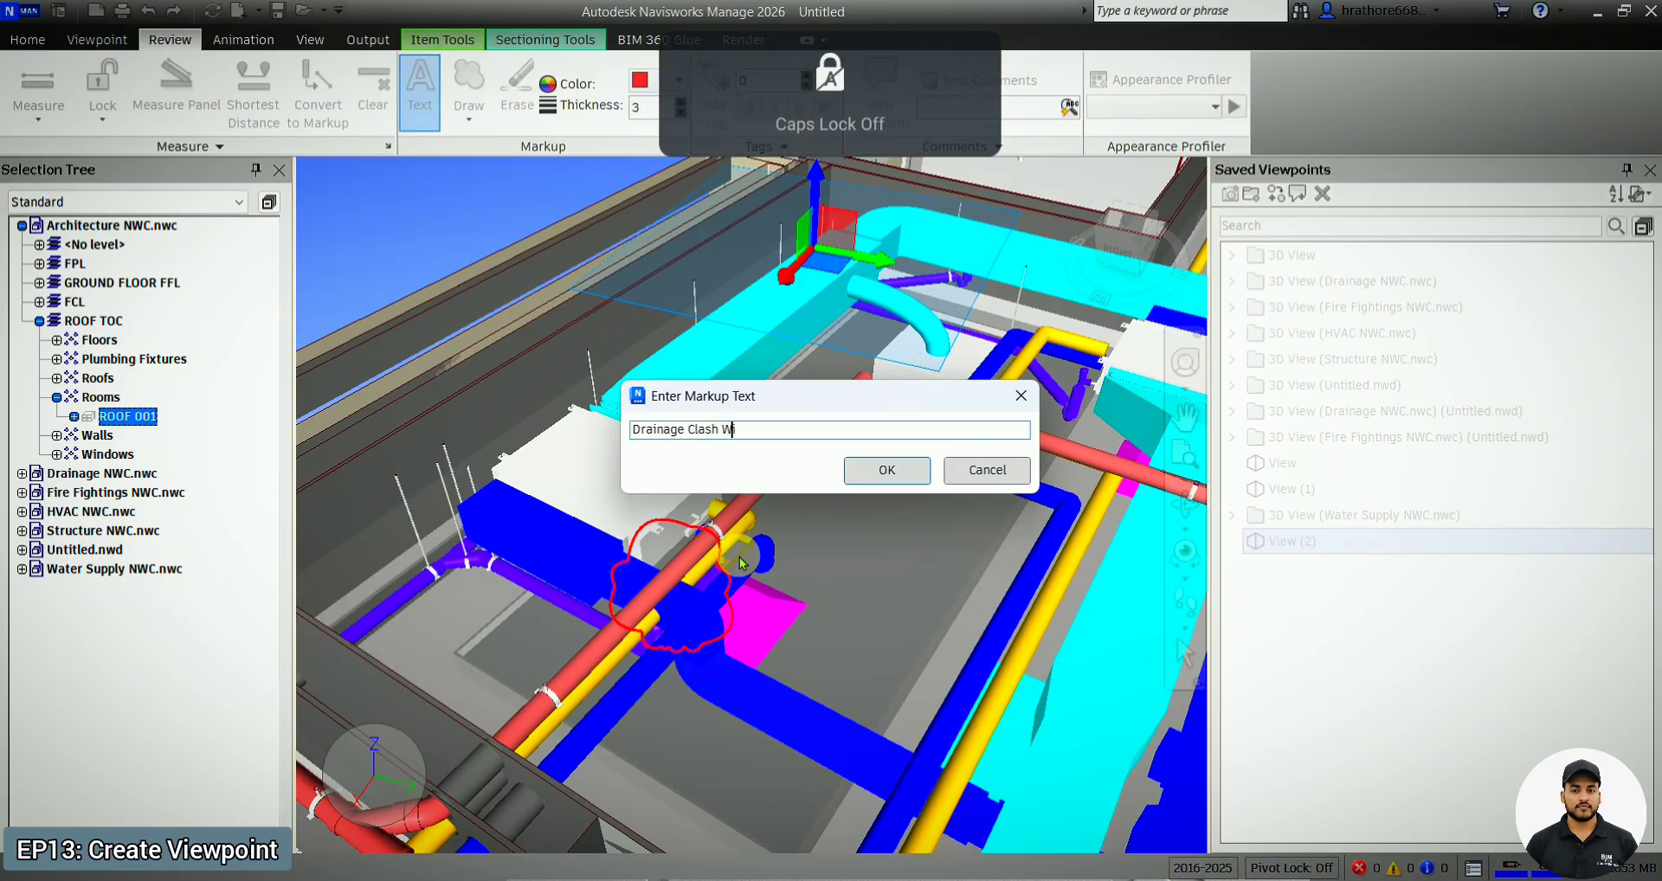
text(th)
key(Caps_Lock)
text(D)
key(Caps_Lock)
text(uct)
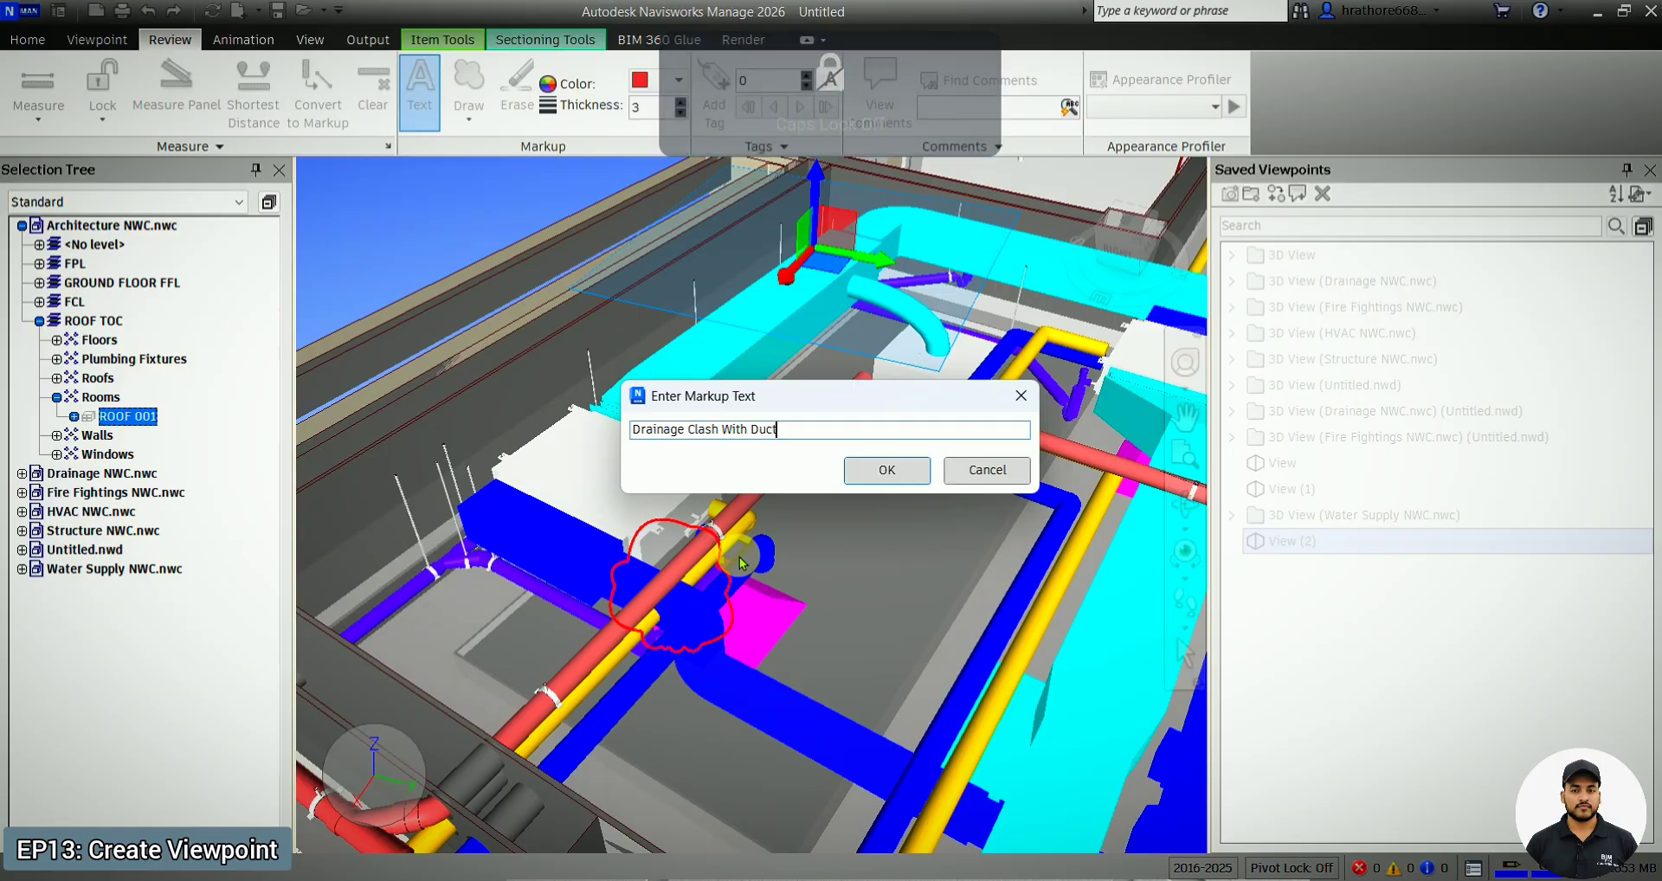
text(ing)
key(Return)
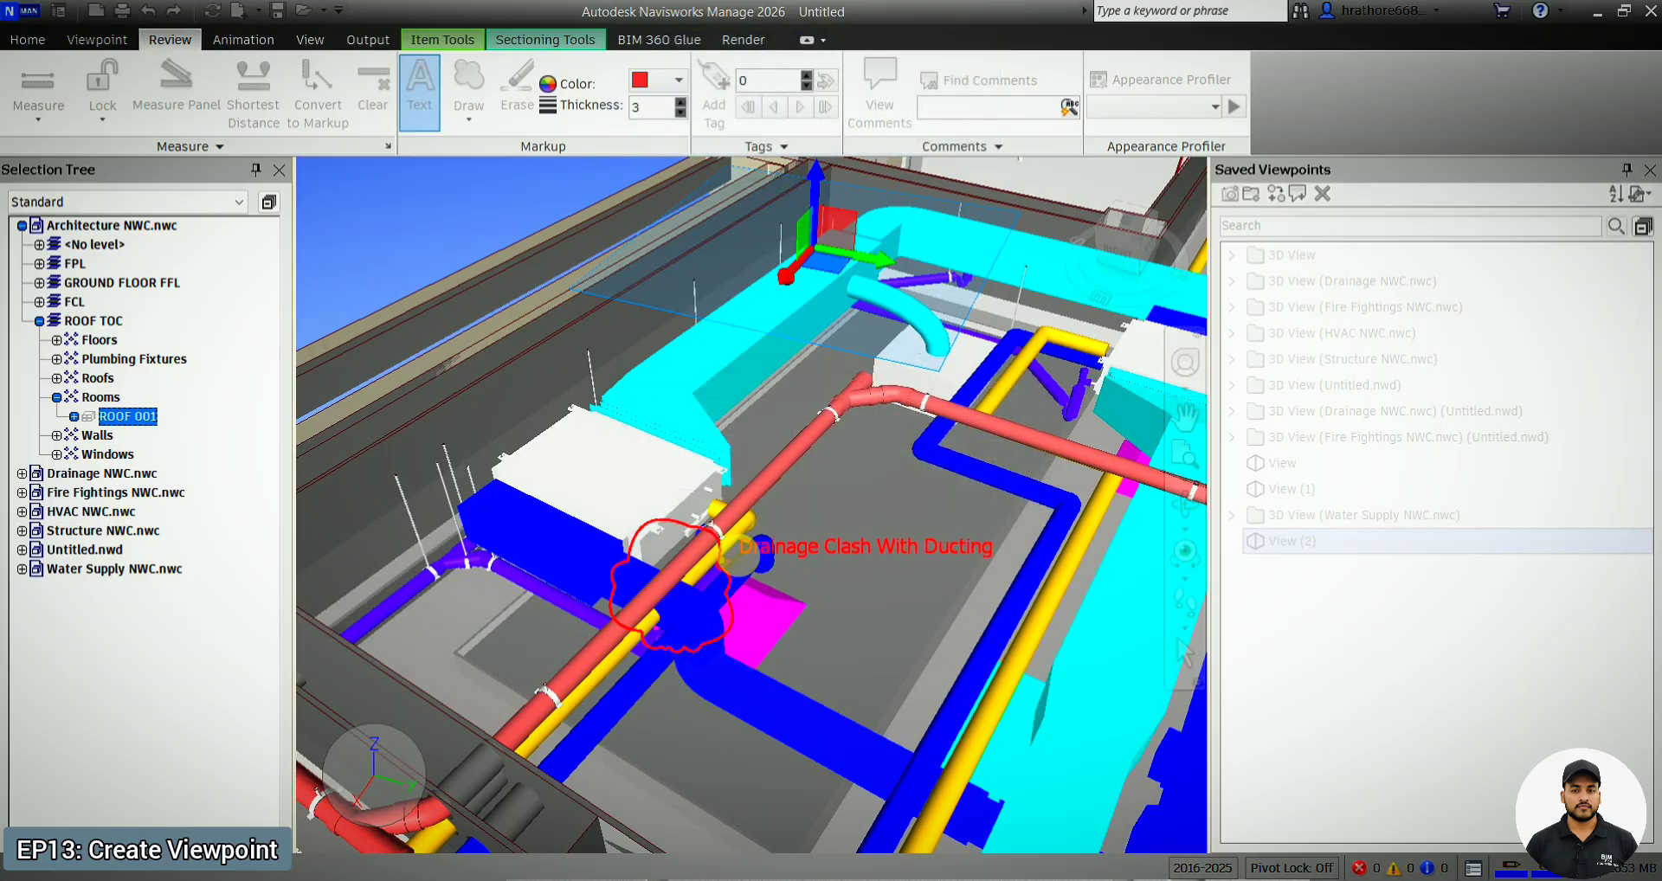
- Try to rename the saved viewpoint View (2) as "Drainage Clash With Ducting"
right_click(1317, 546)
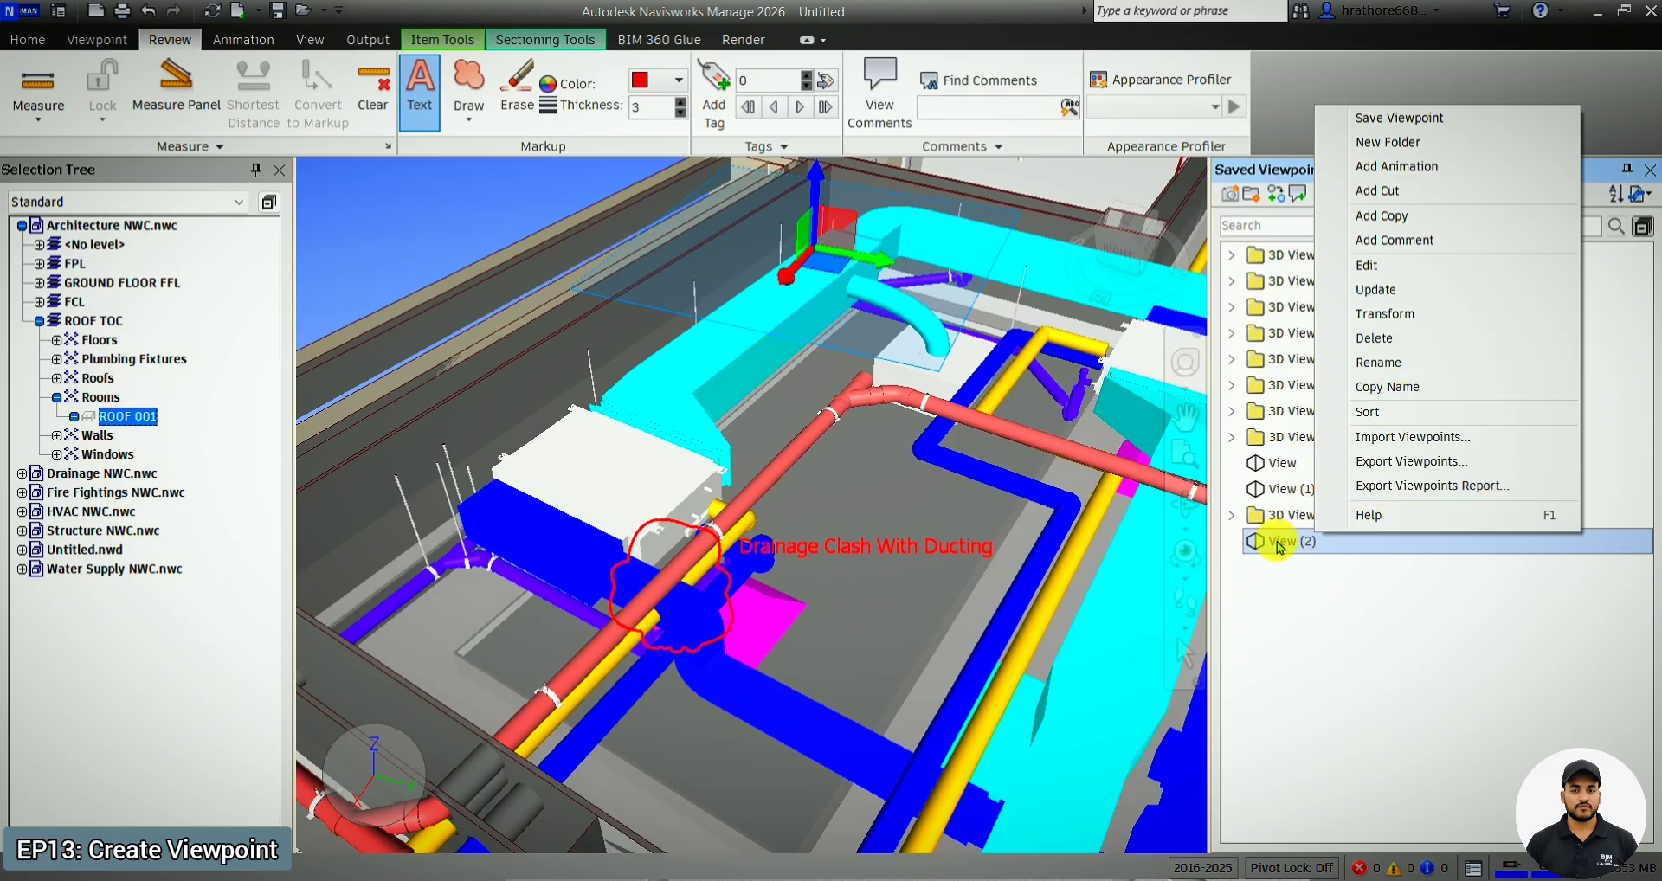
click(1411, 363)
key(Caps_Lock)
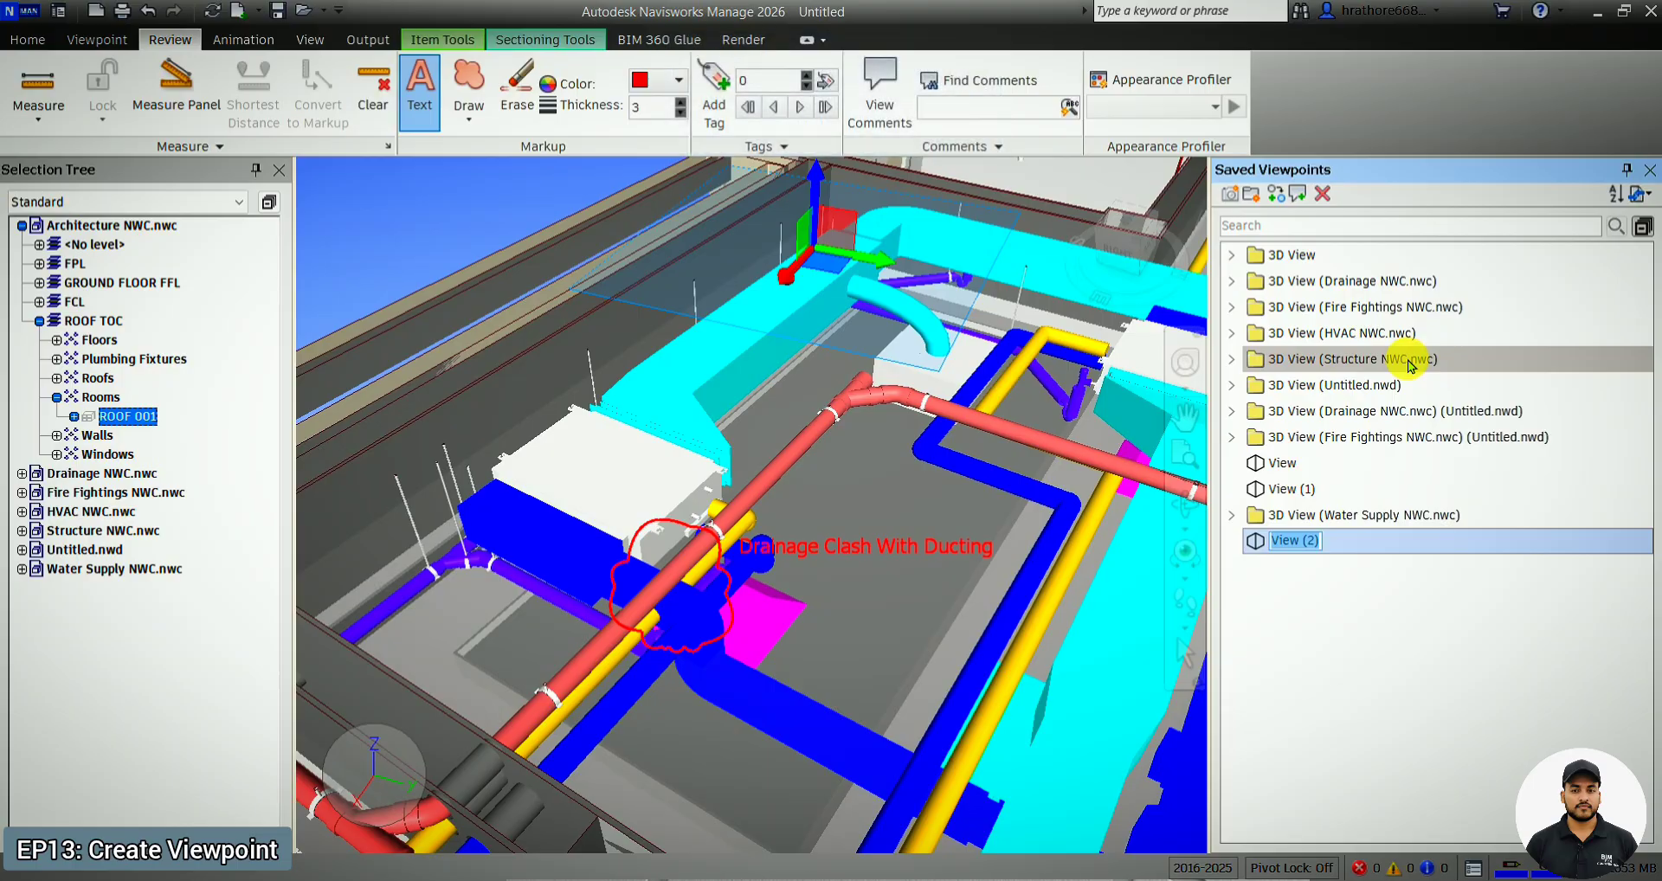
text(D)
key(Caps_Lock)
text(ra)
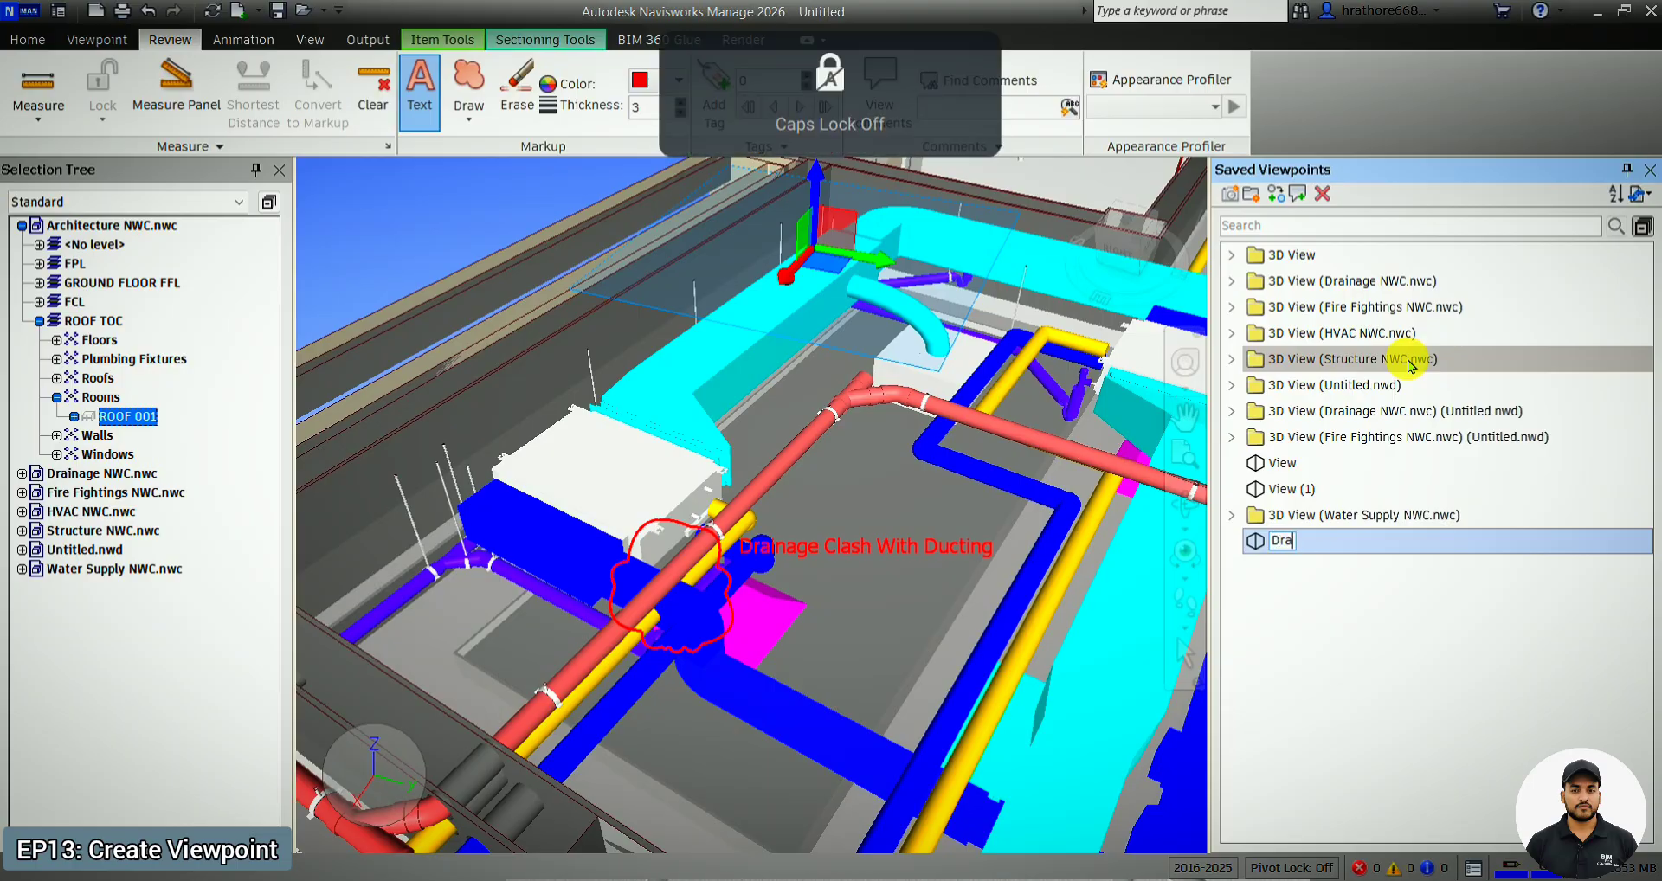
text(inage)
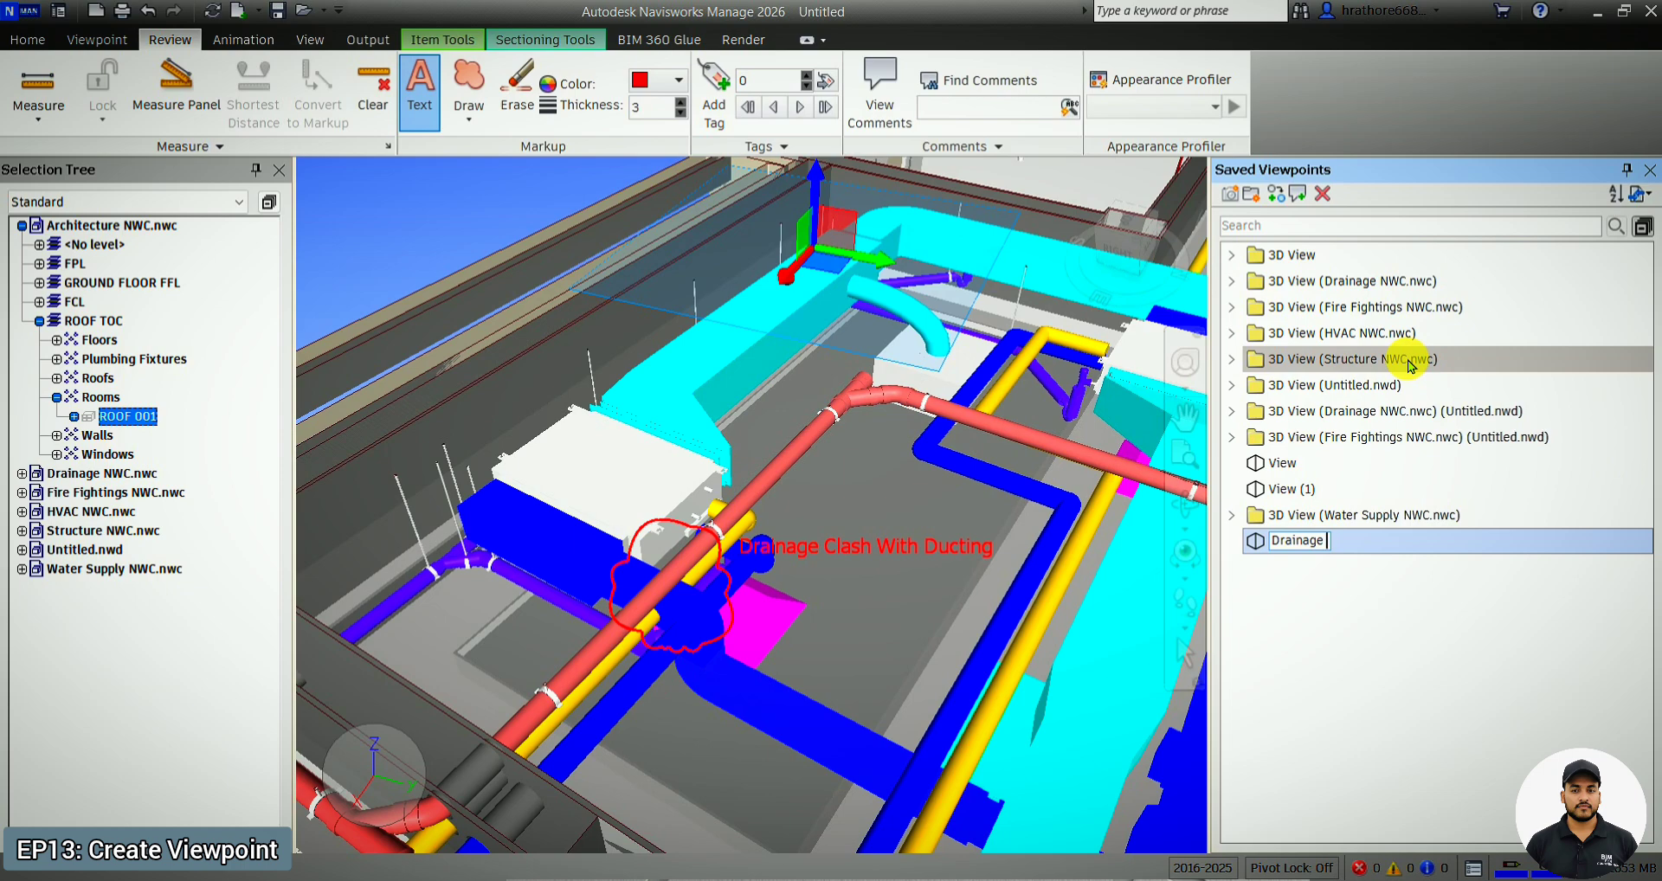
key(Caps_Lock)
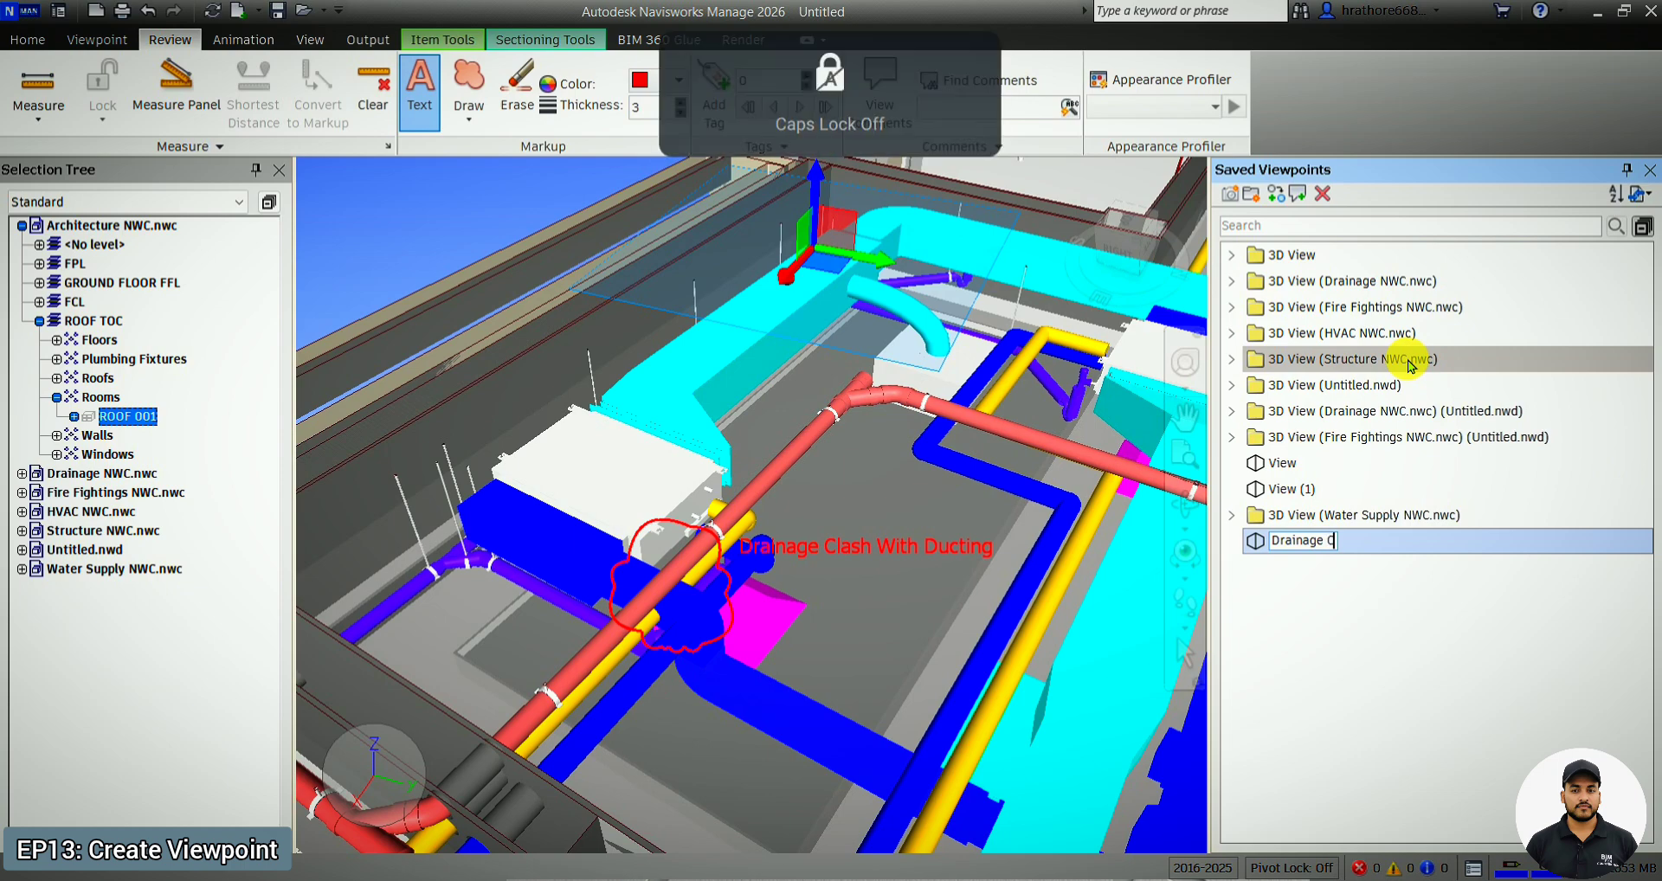
text(Clash)
key(Caps_Lock)
text(With Duct)
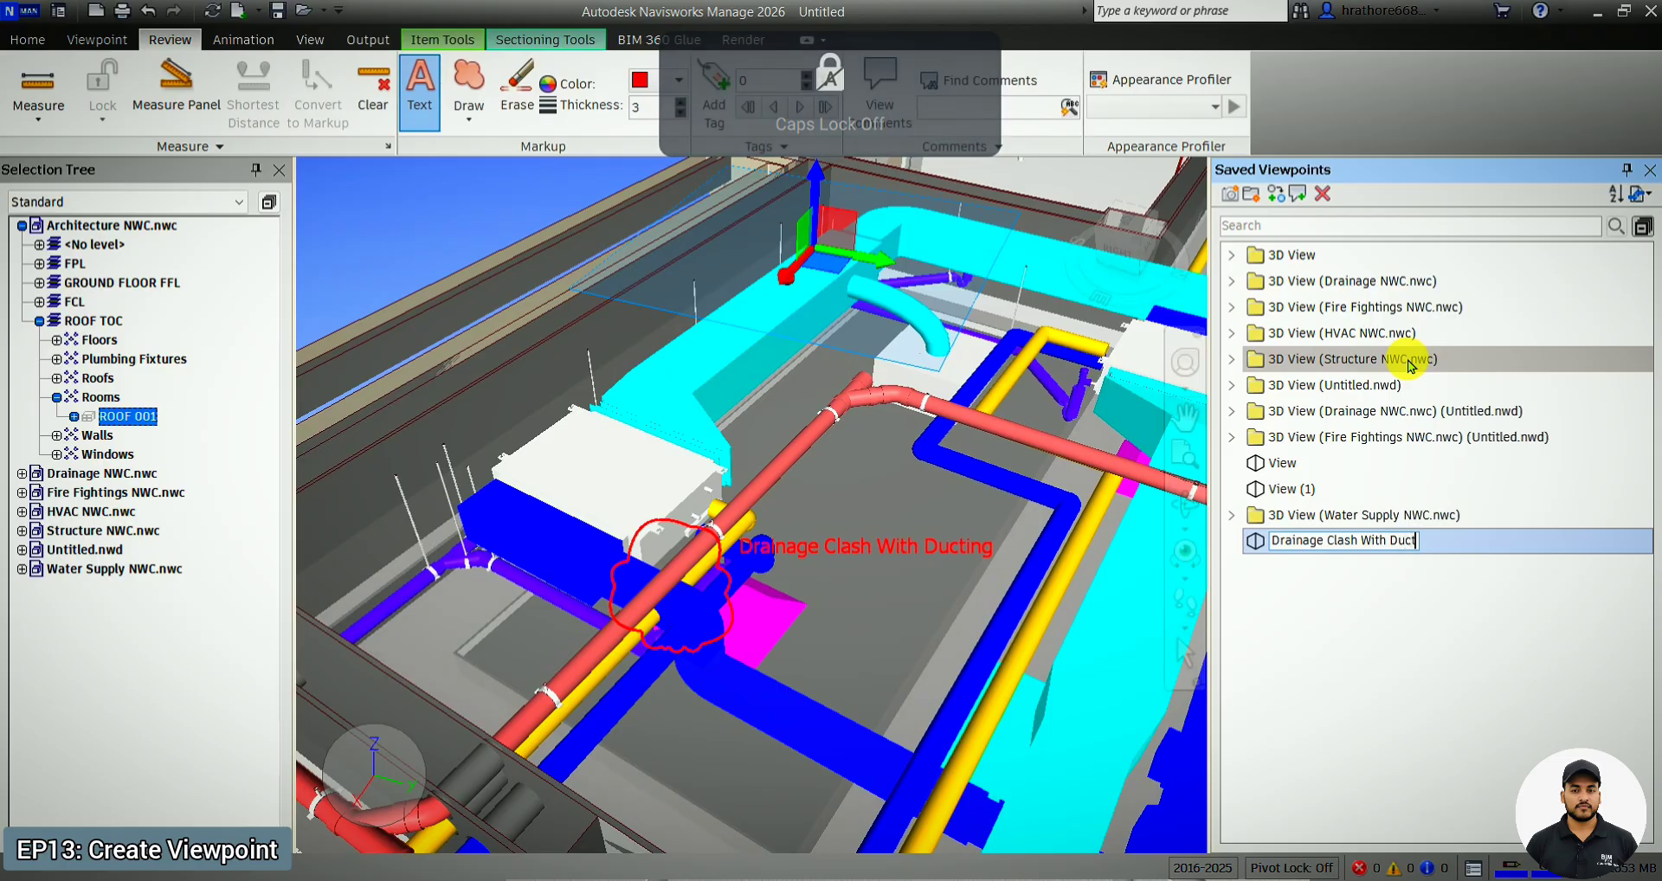
text(ing)
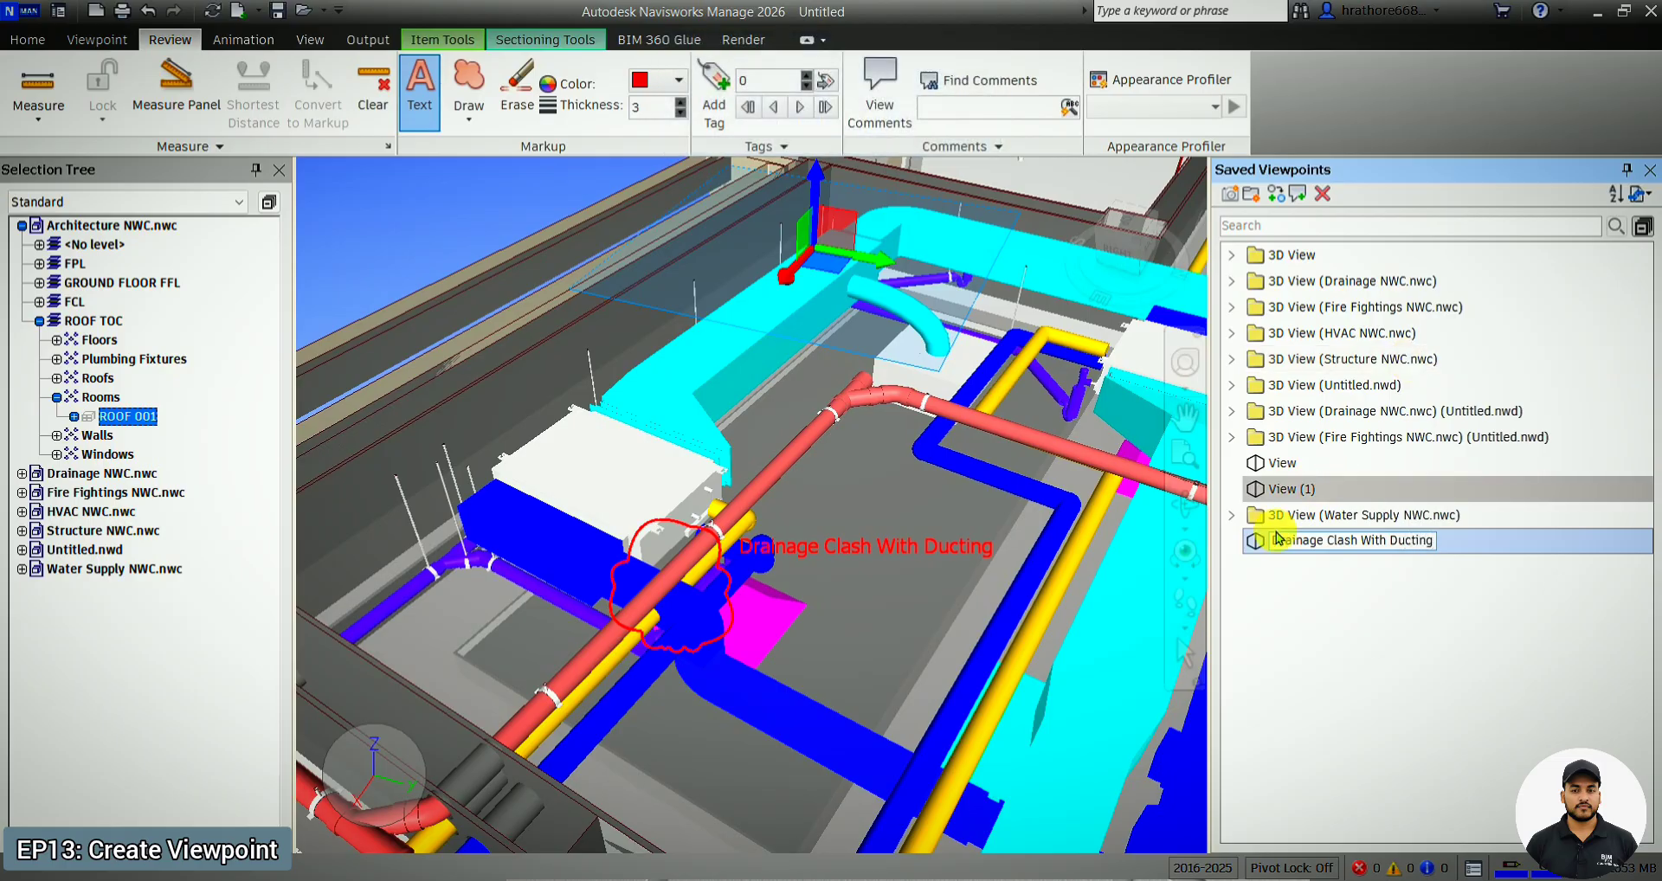
click(1193, 651)
- Recall the saved viewpoint View (2) with the red cloud and drainage clash markup from another area of the model
scroll(974, 453, down, 4)
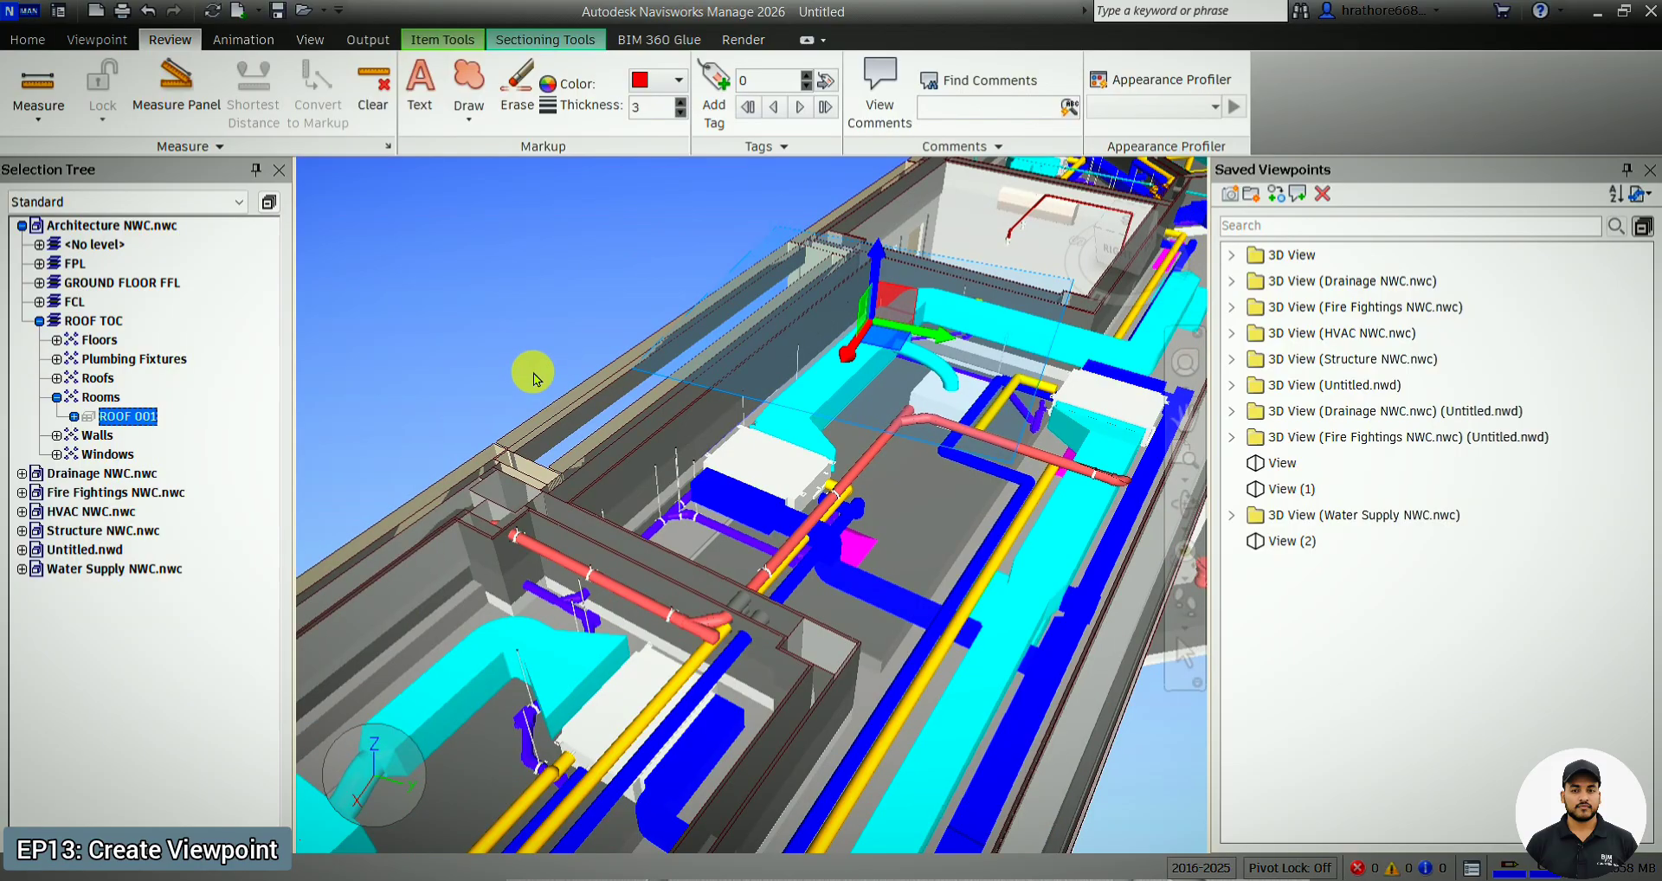
scroll(534, 378, down, 3)
scroll(542, 382, down, 5)
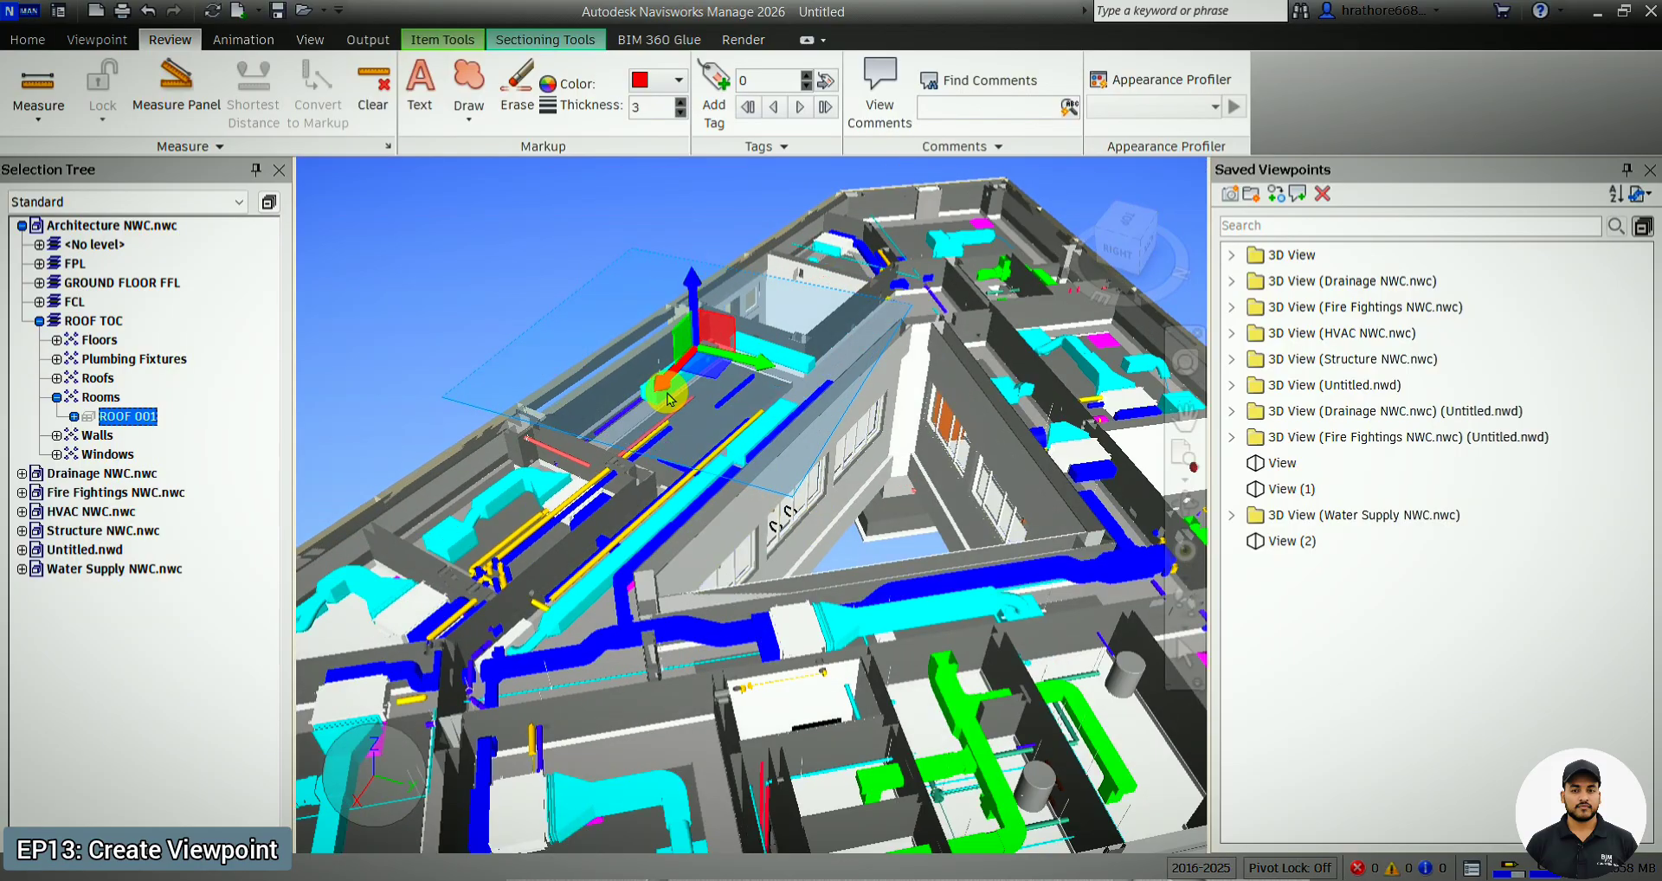
scroll(915, 531, up, 8)
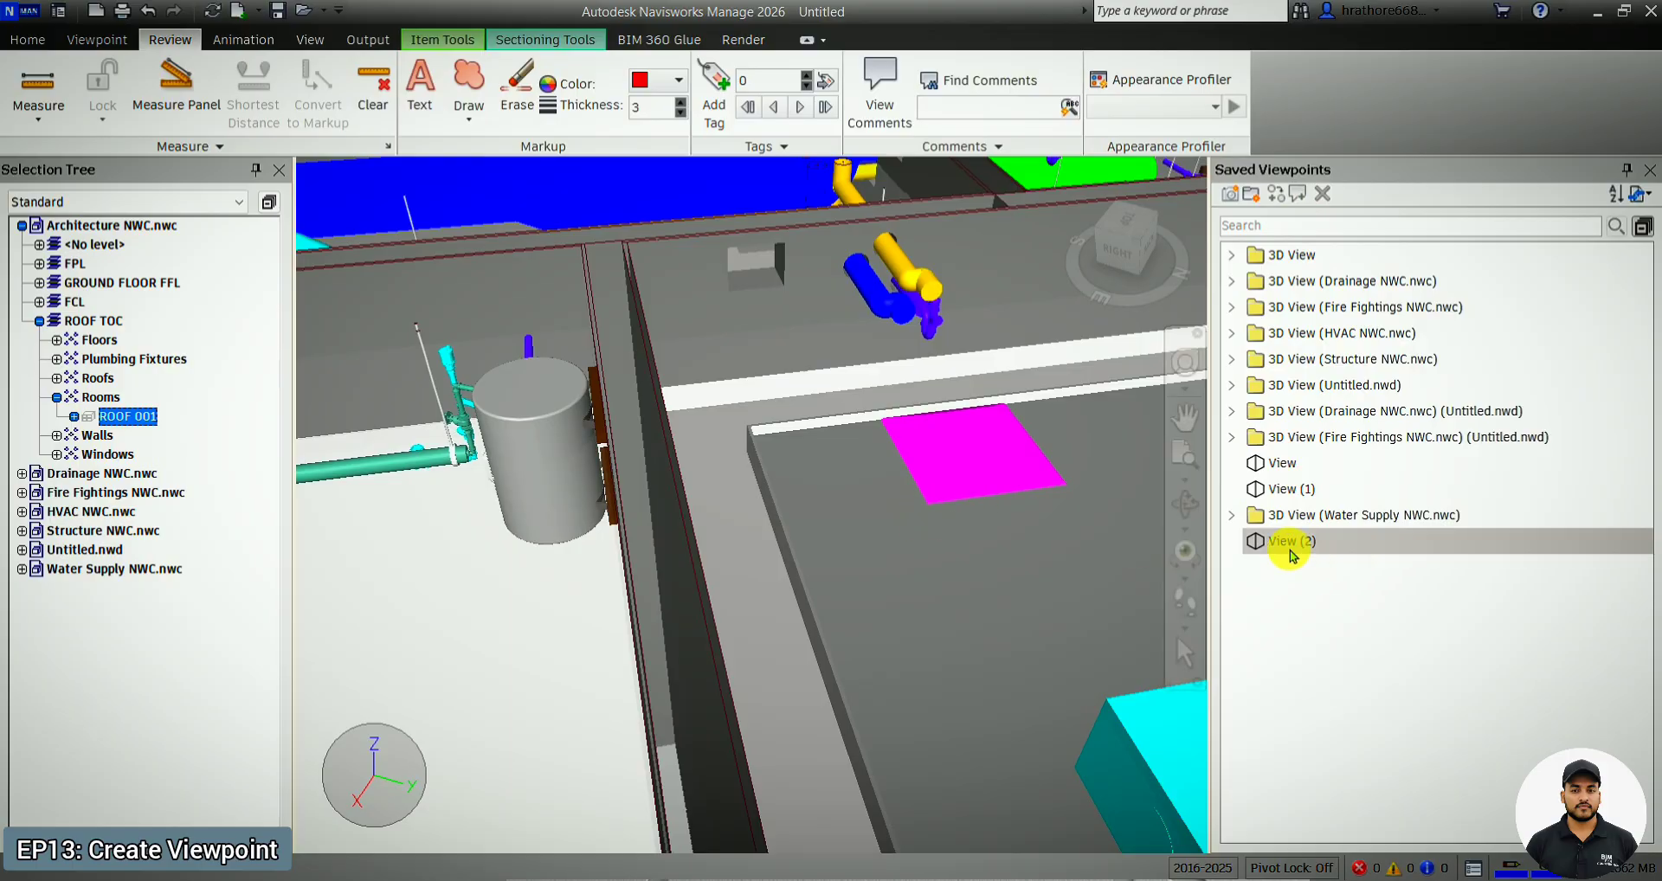
click(1290, 548)
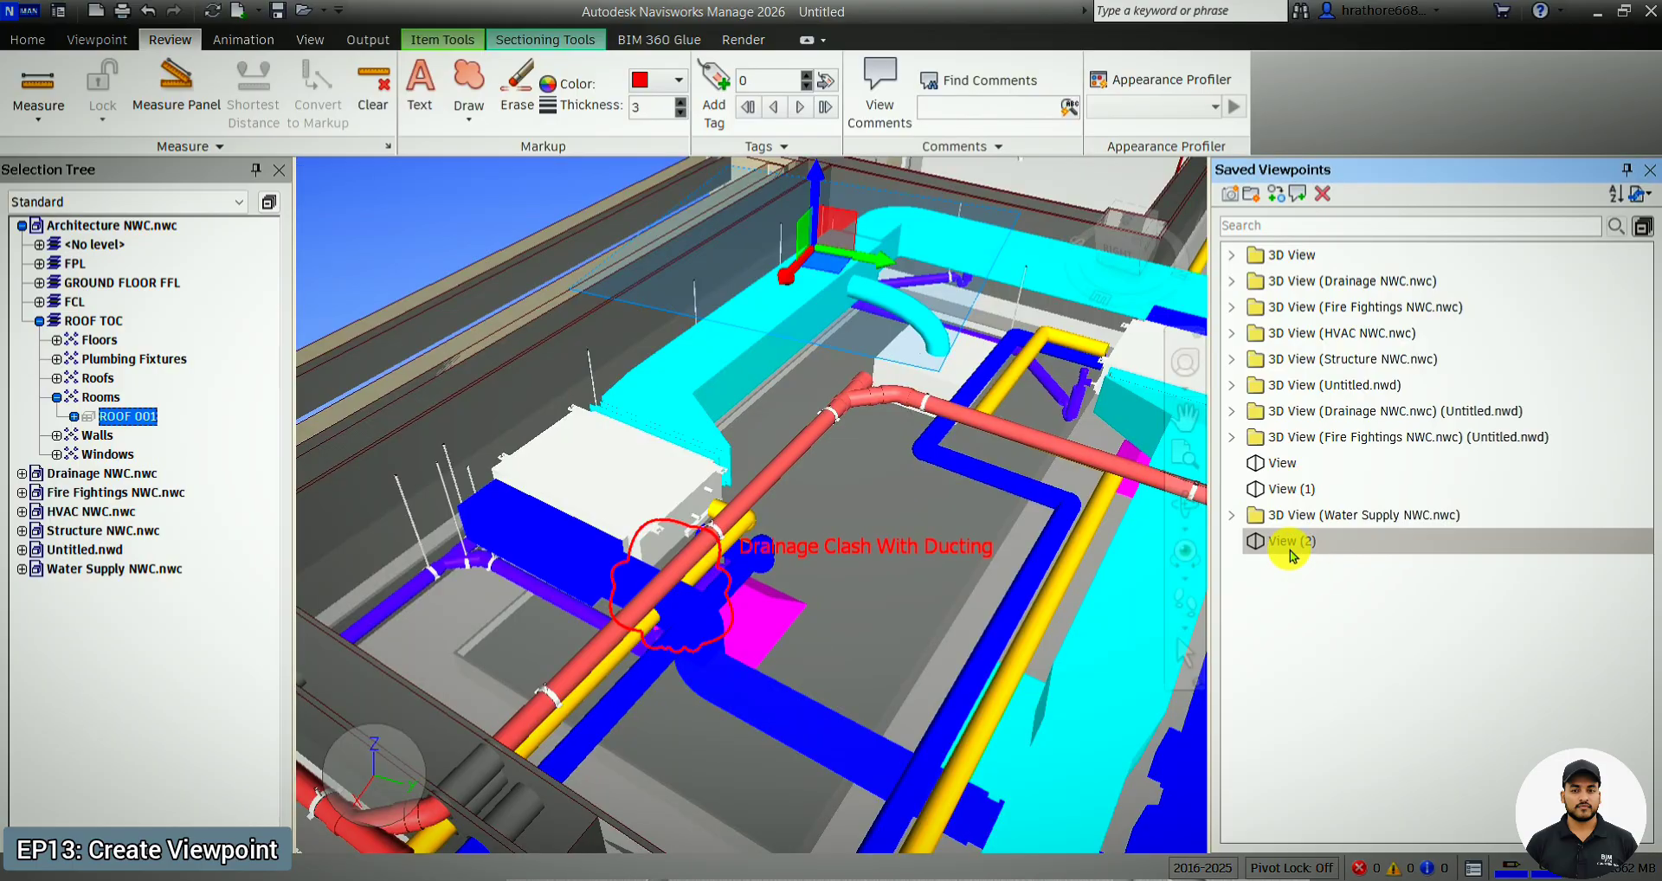
right_click(1290, 553)
click(1383, 344)
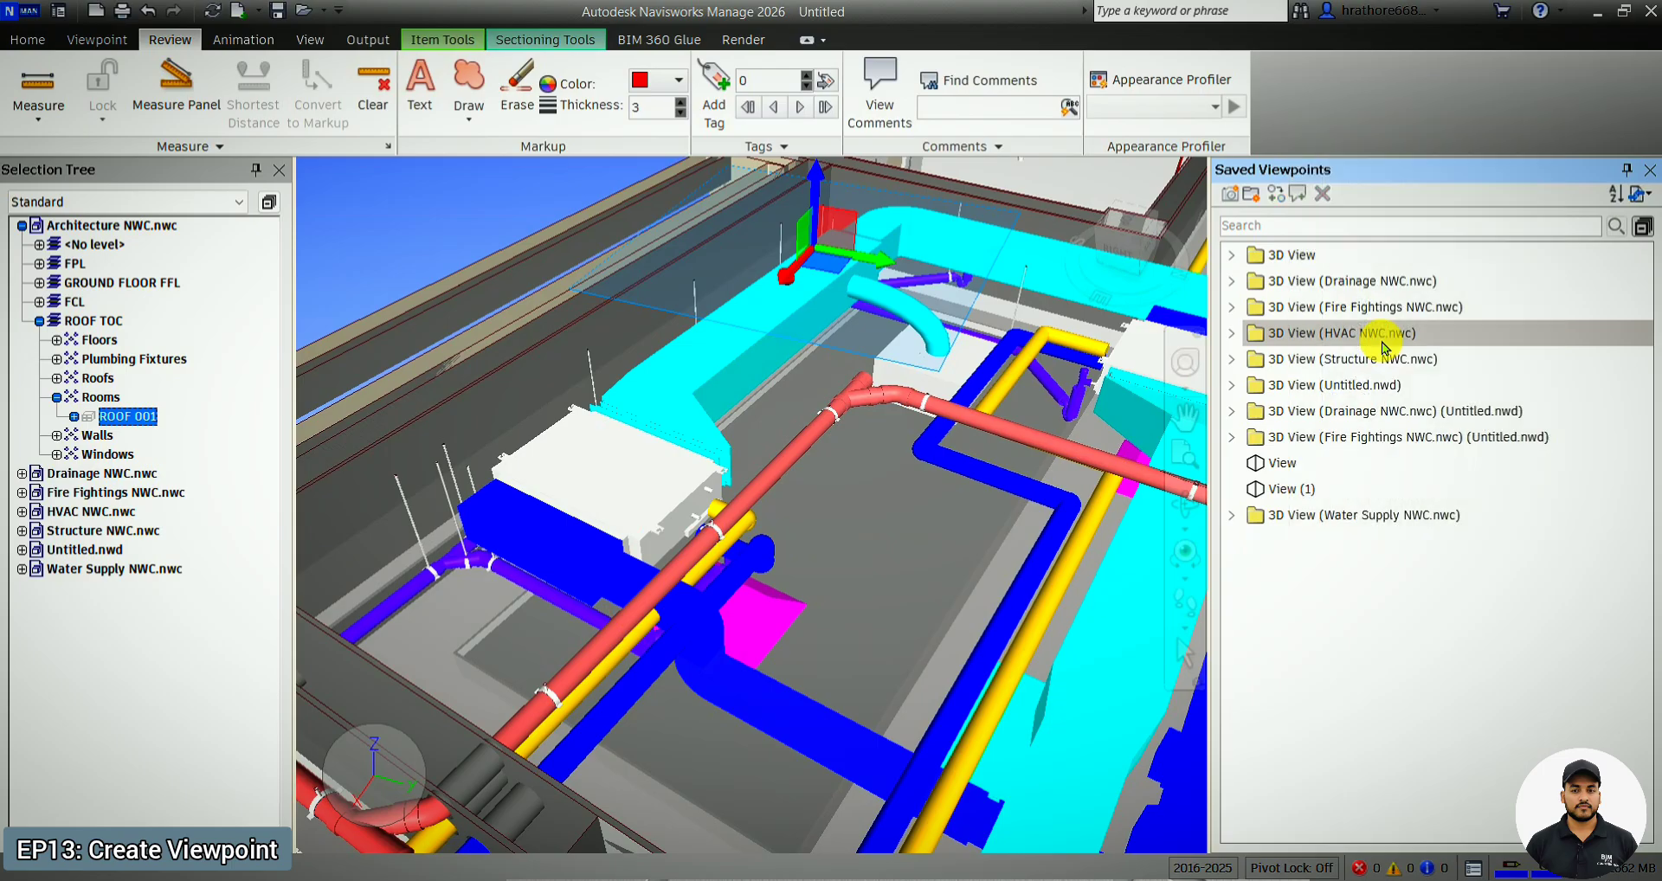
key(ctrl+z)
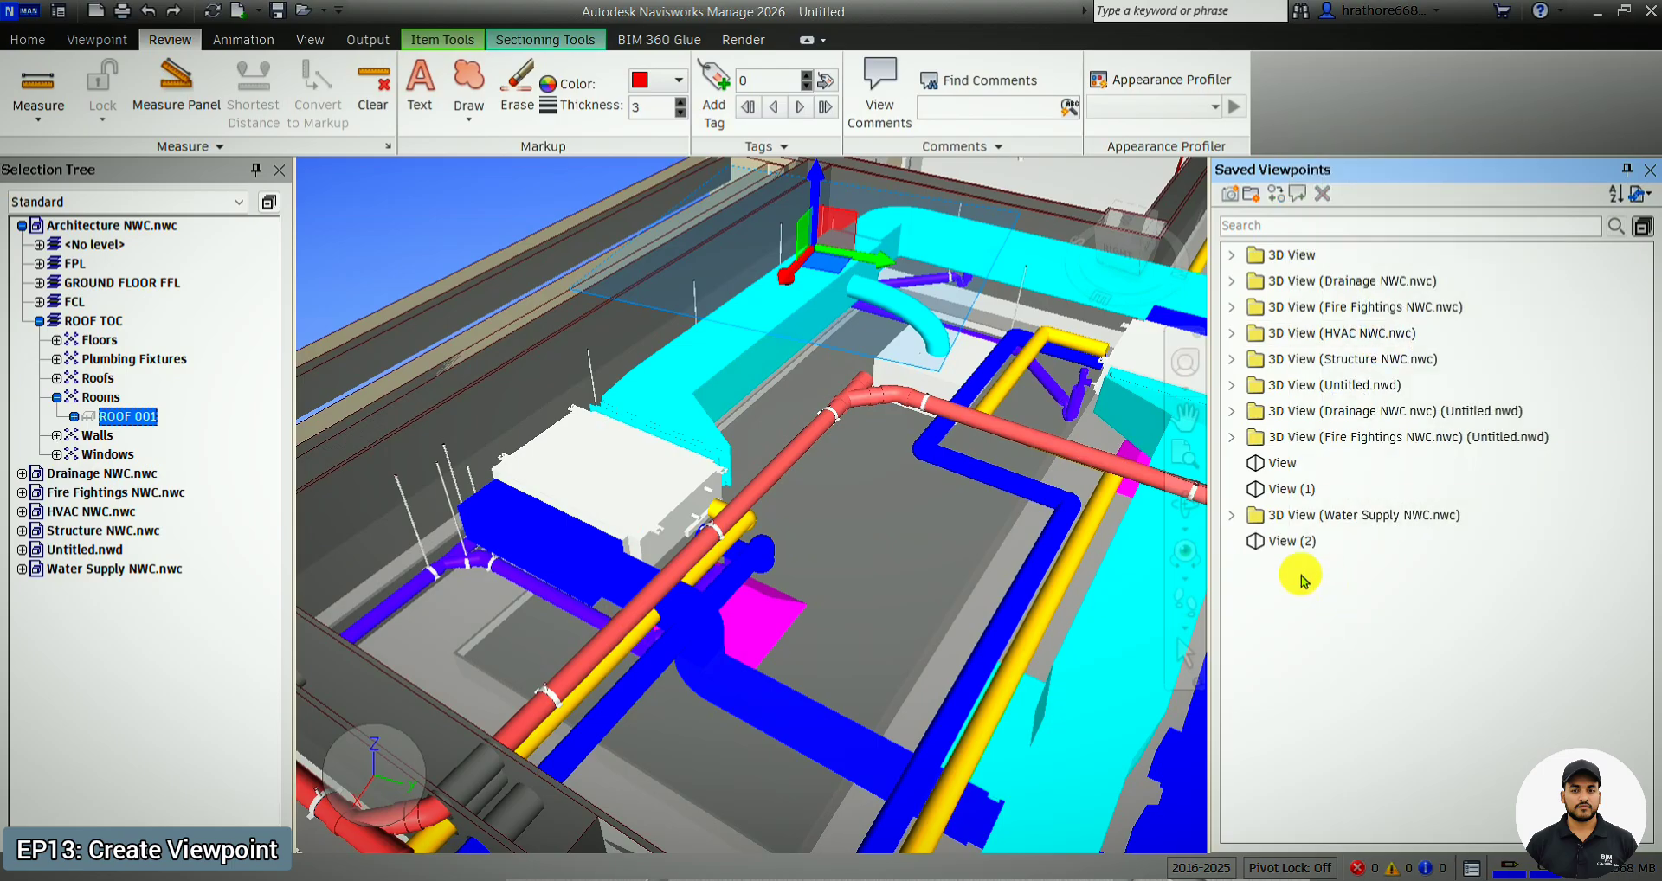
- Rename the saved viewpoint View (2) as "Duct vs DR"
click(1268, 545)
right_click(1268, 546)
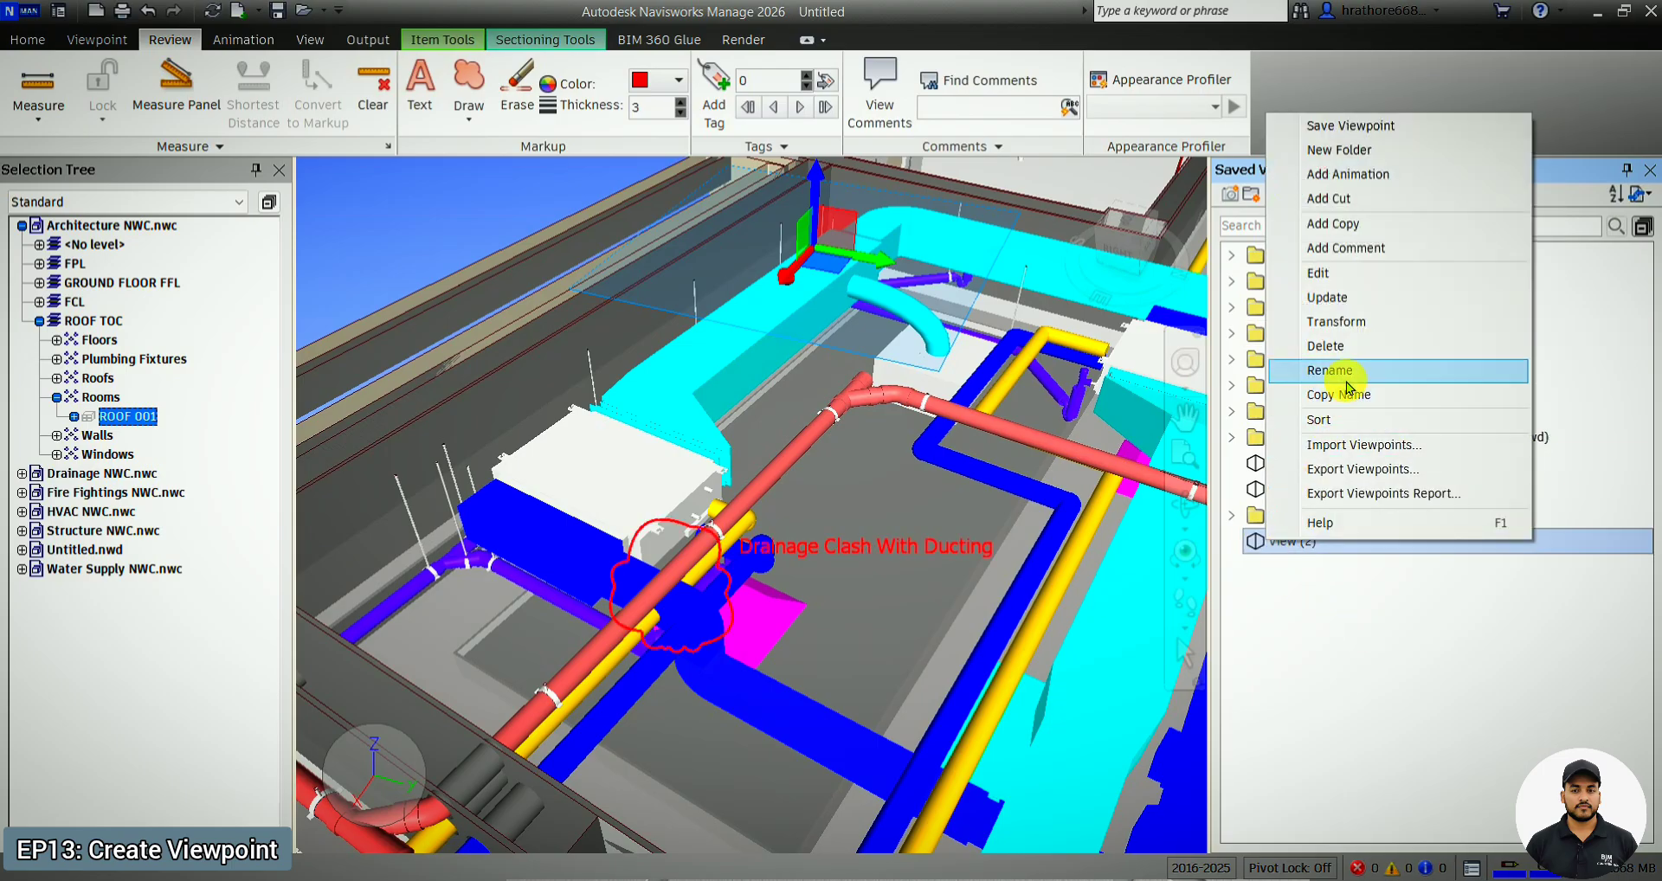
click(1346, 385)
key(Caps_Lock)
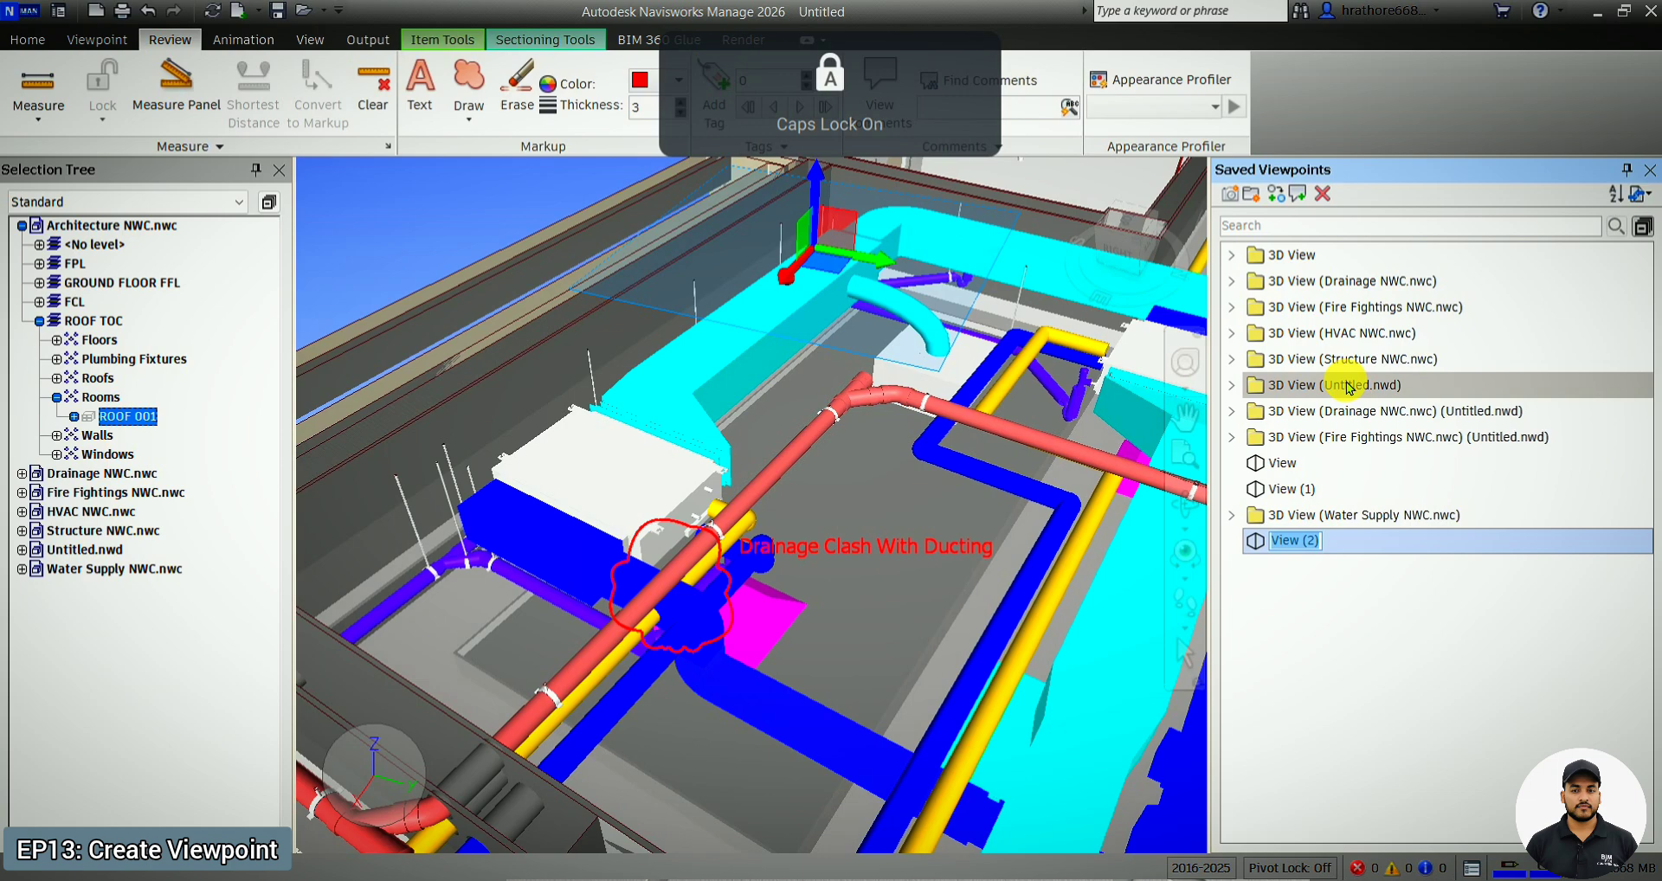
text(D)
key(Caps_Lock)
text(uct vs)
key(Caps_Lock)
text(DR)
key(Return)
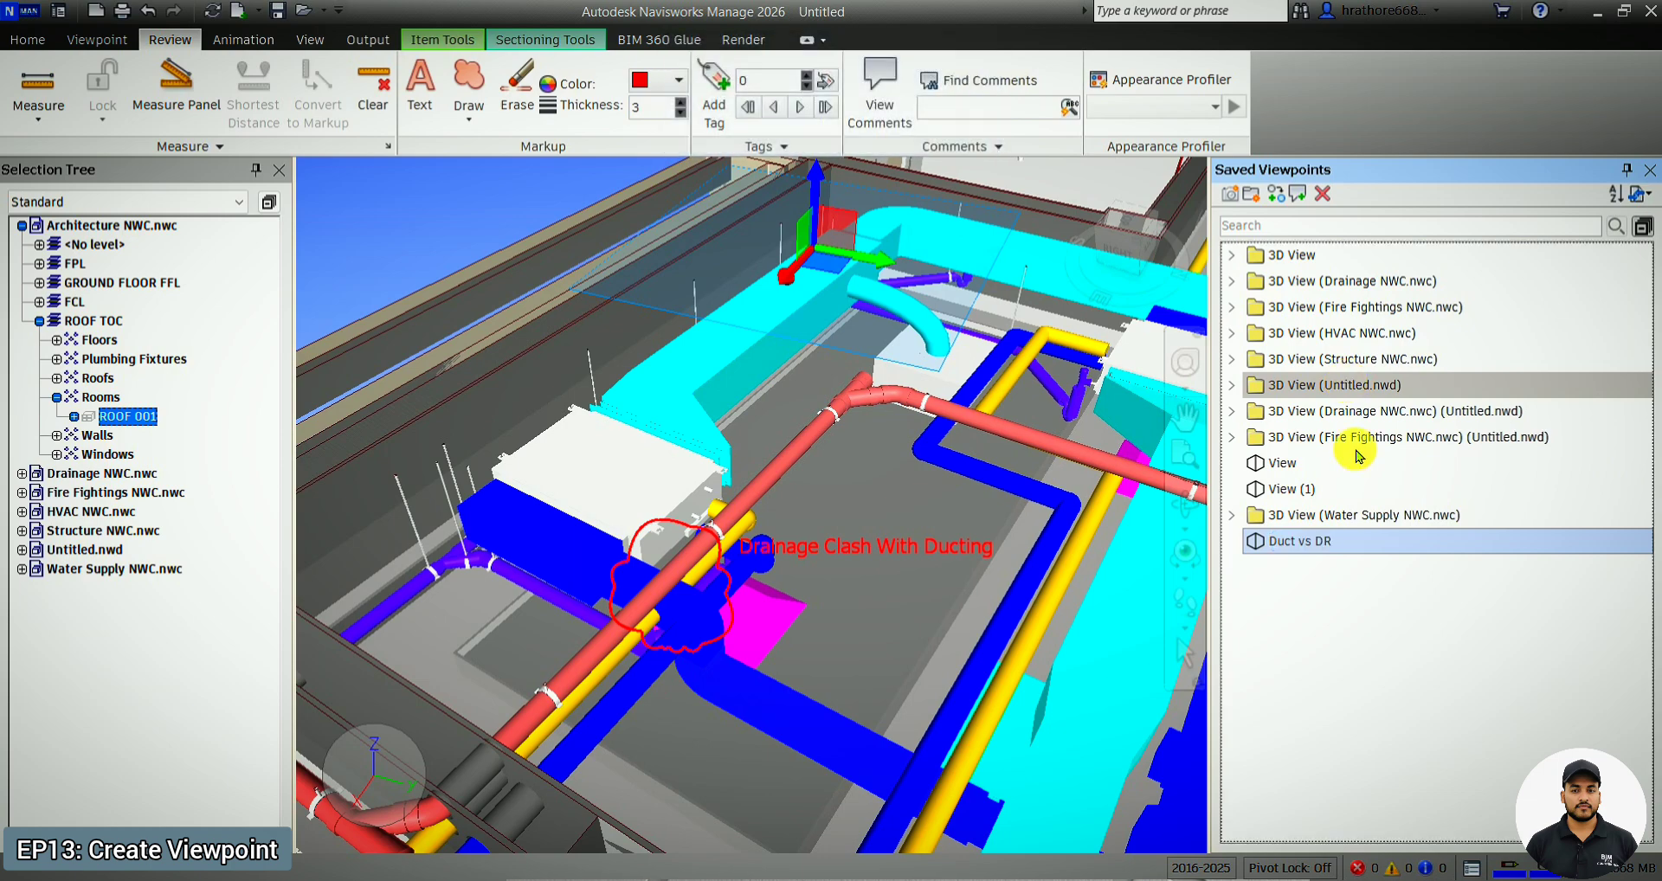
- Select the TOILETS 006 room volume around the grey cylindrical tank and hide it
scroll(829, 430, down, 5)
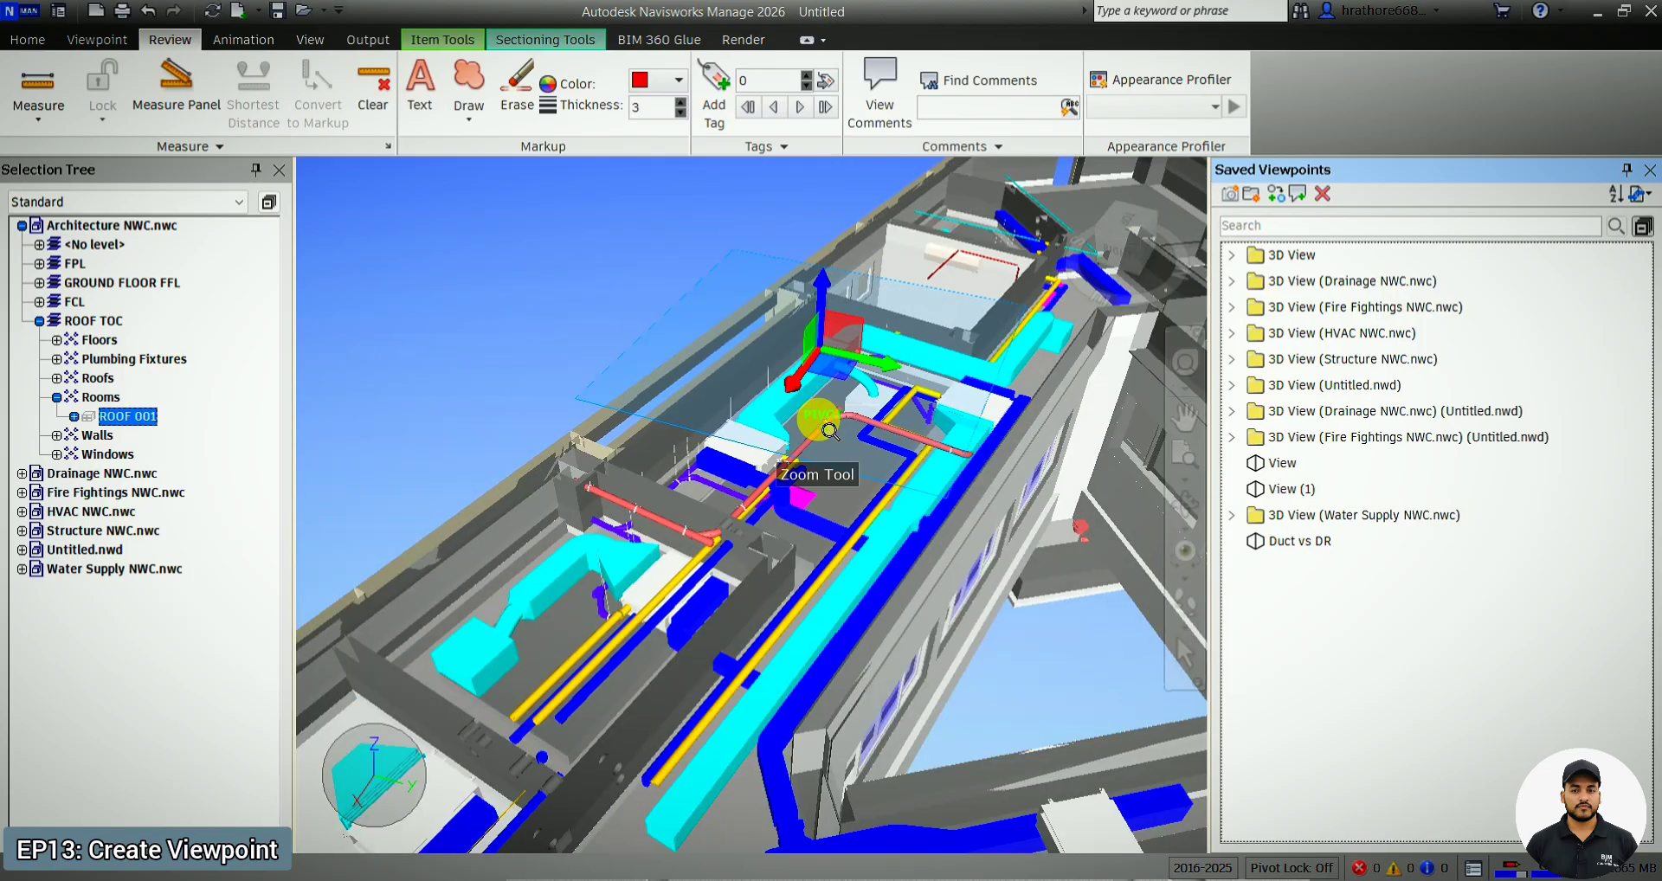
scroll(563, 395, down, 3)
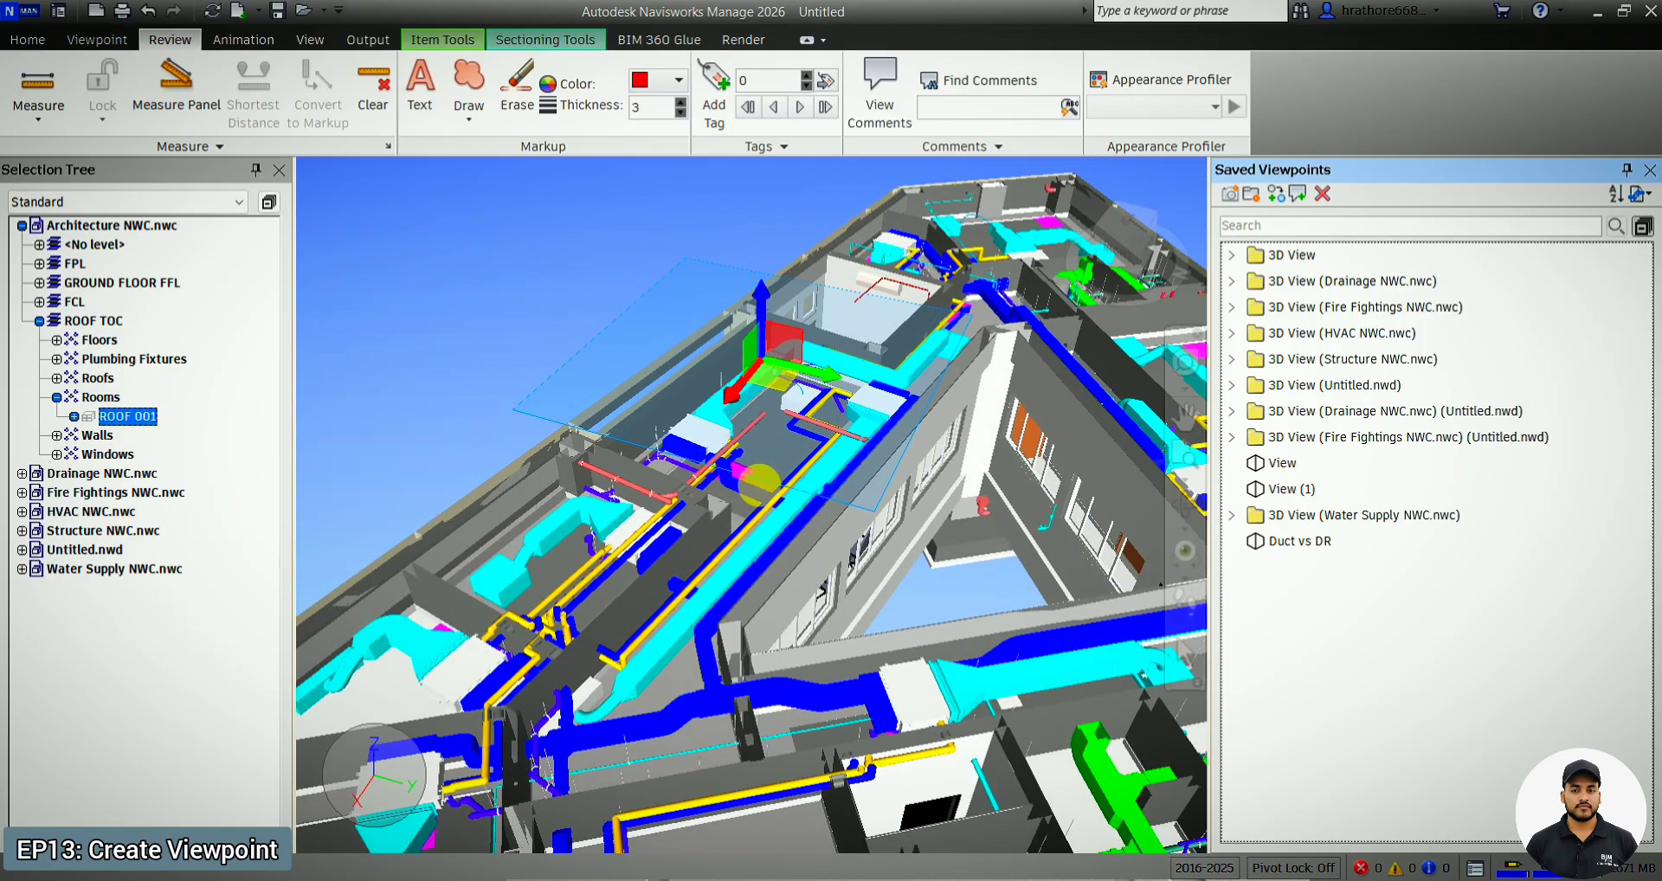
scroll(688, 390, down, 3)
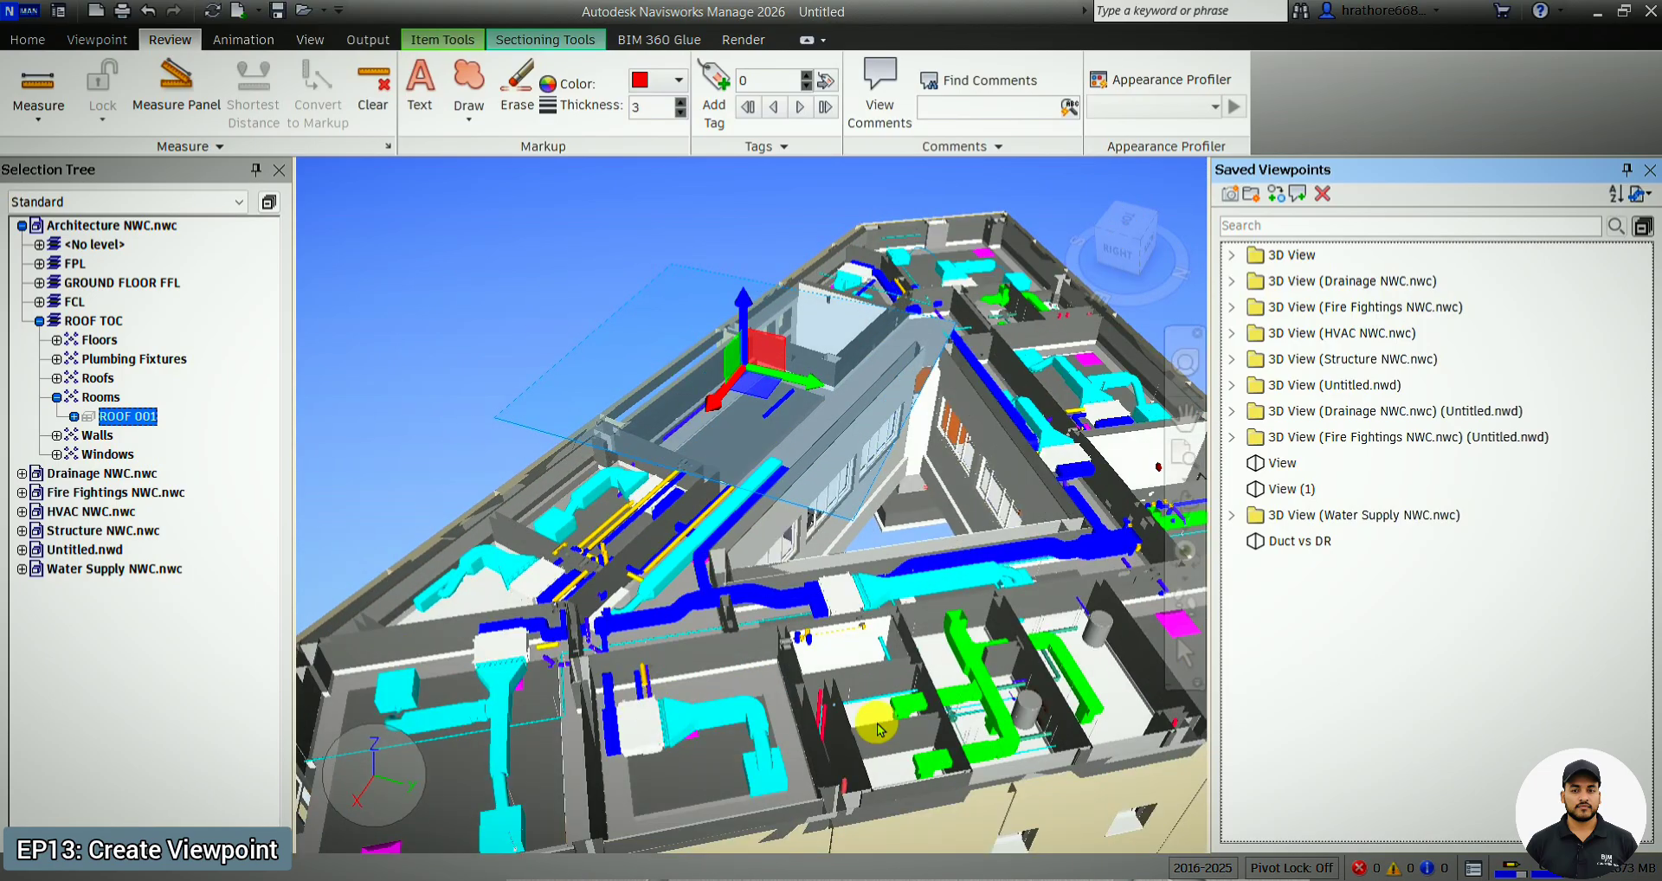
scroll(1107, 719, up, 5)
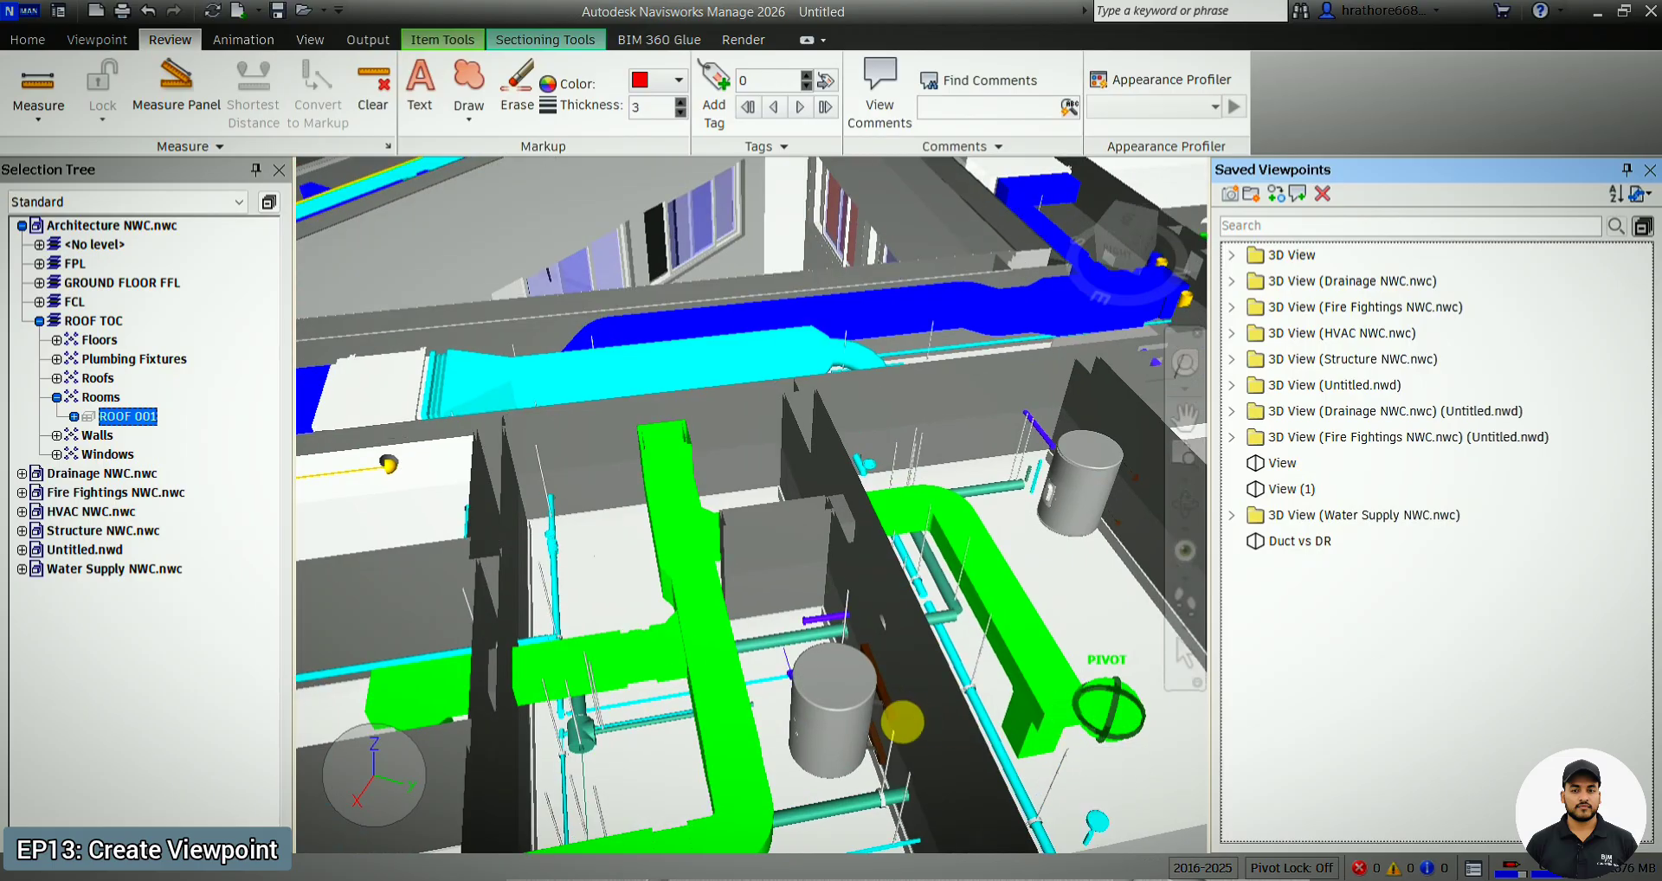
click(801, 786)
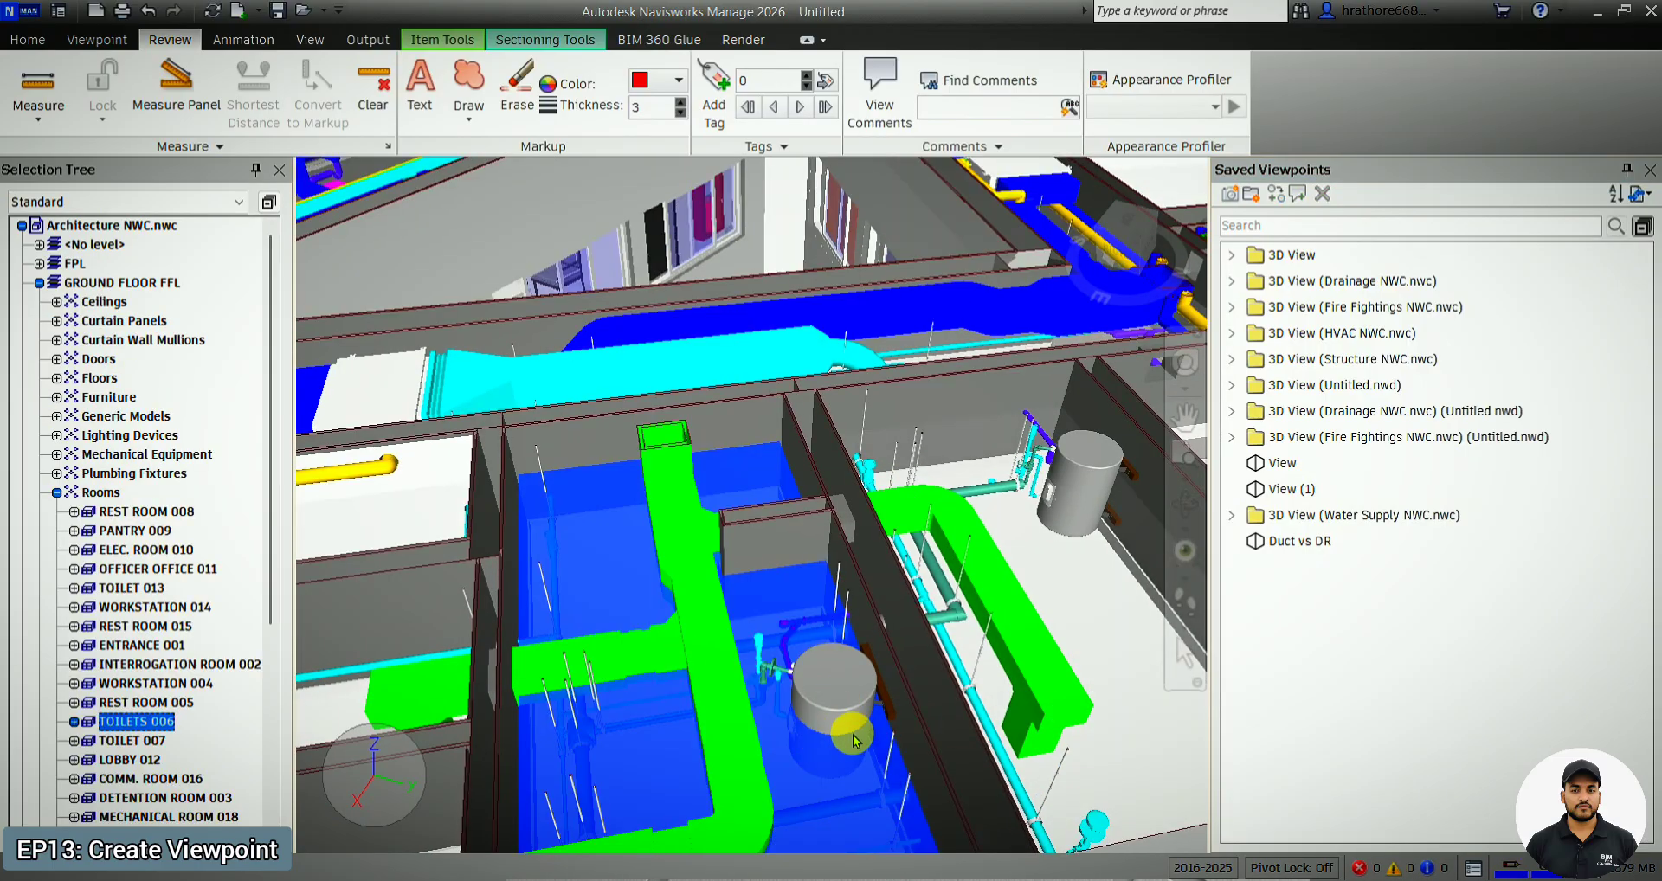
scroll(852, 740, up, 4)
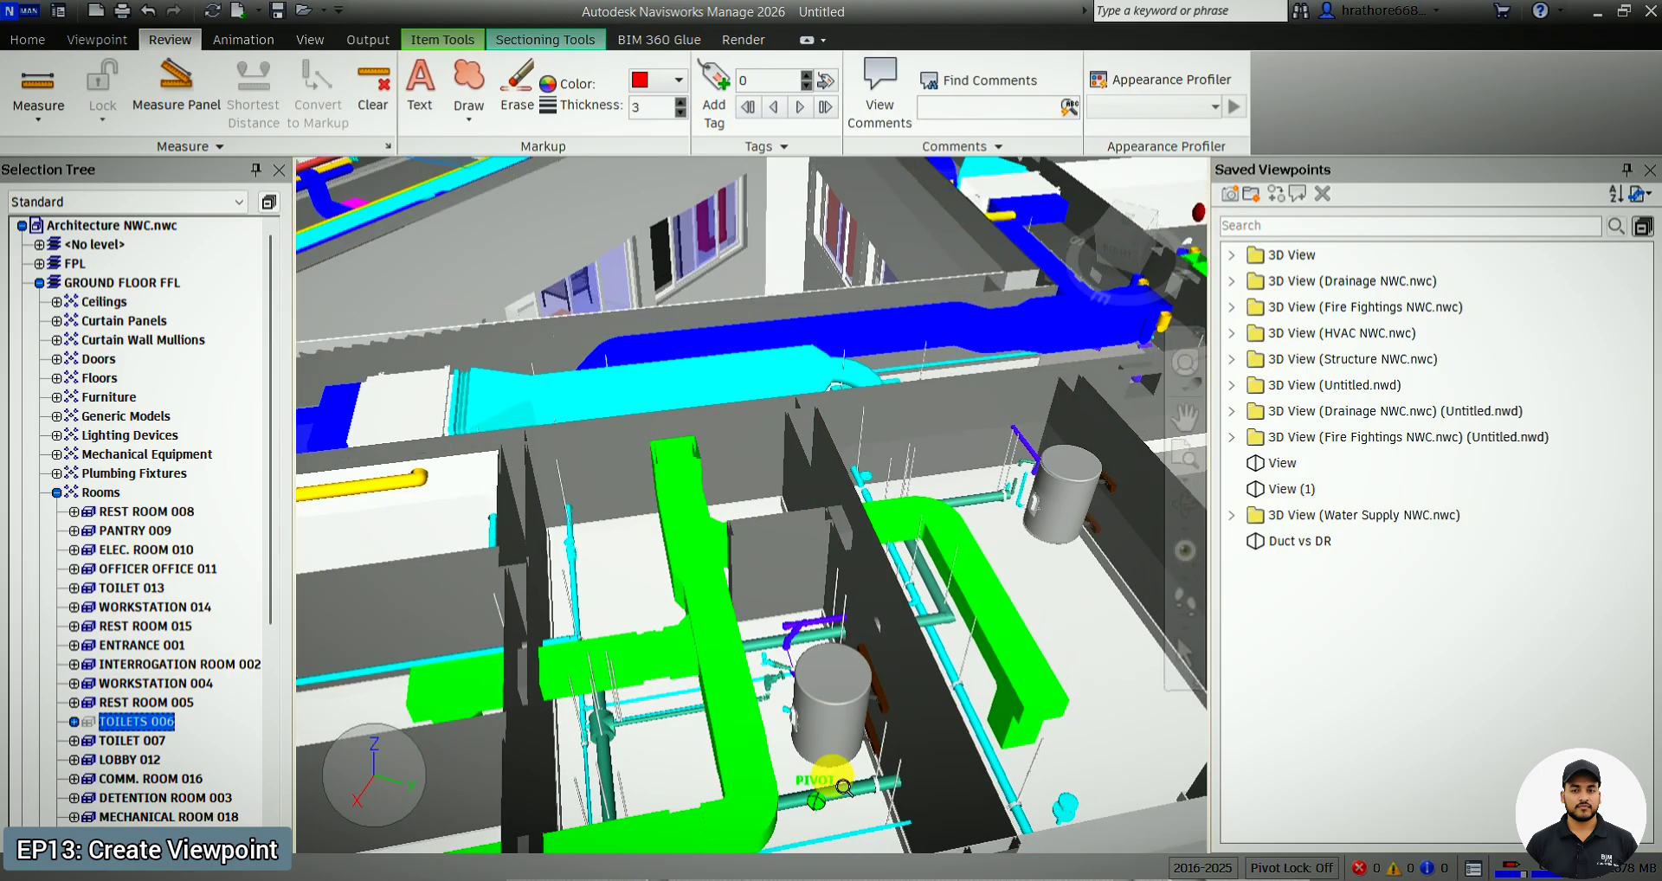
- Add the markup text "Missing Access Panel" over the grey cylindrical tank beside the green duct in a close-up view
scroll(844, 783, up, 2)
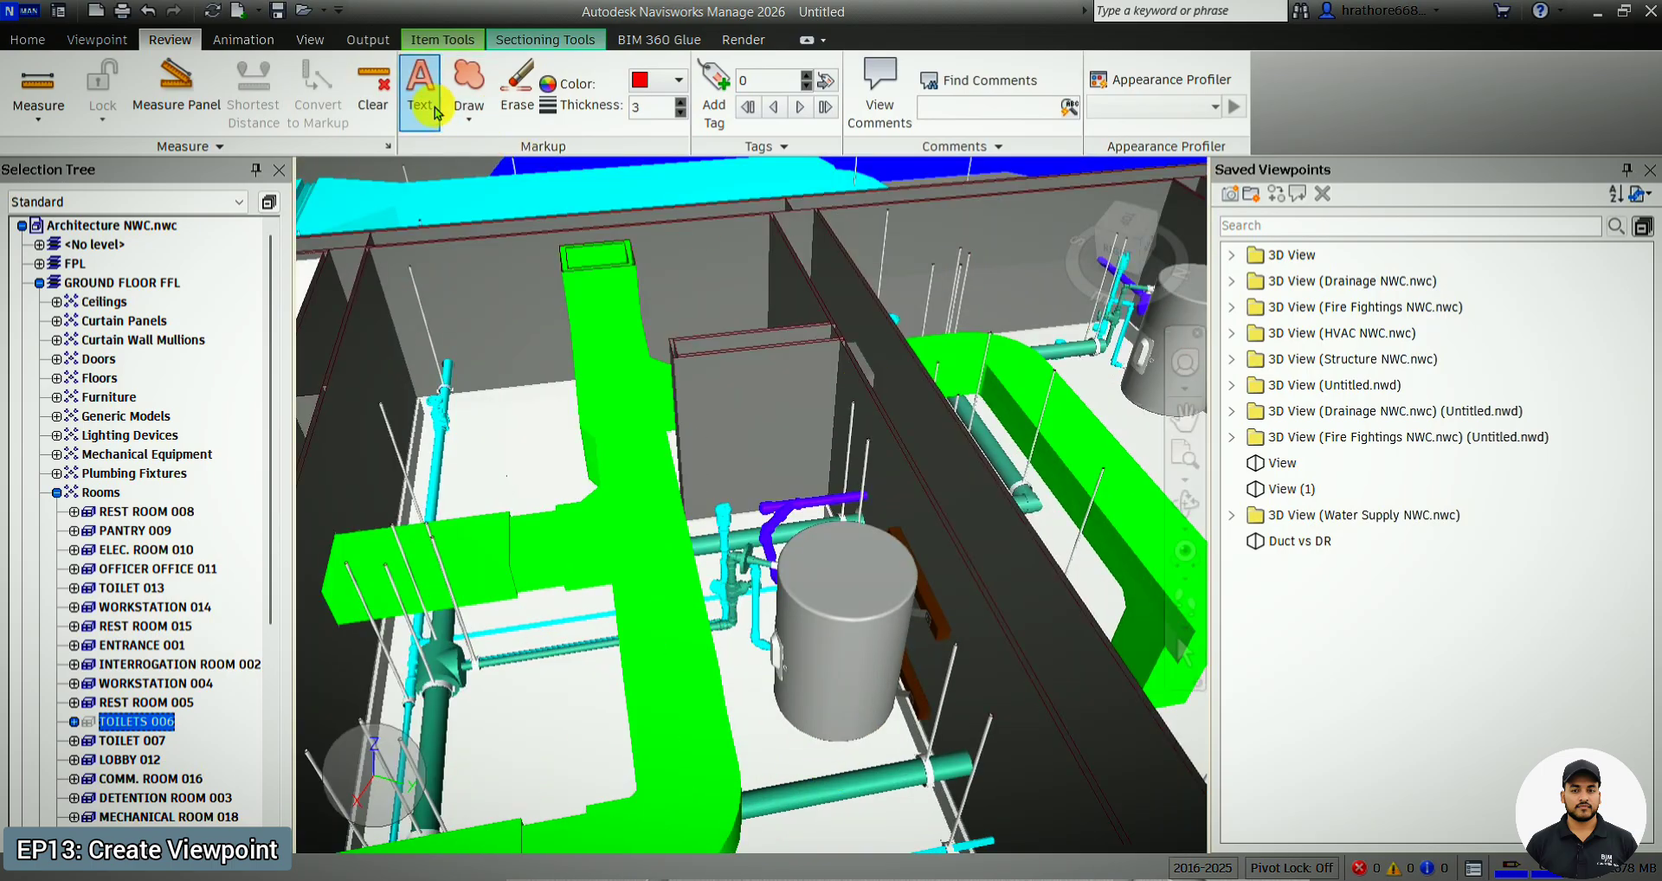
click(468, 121)
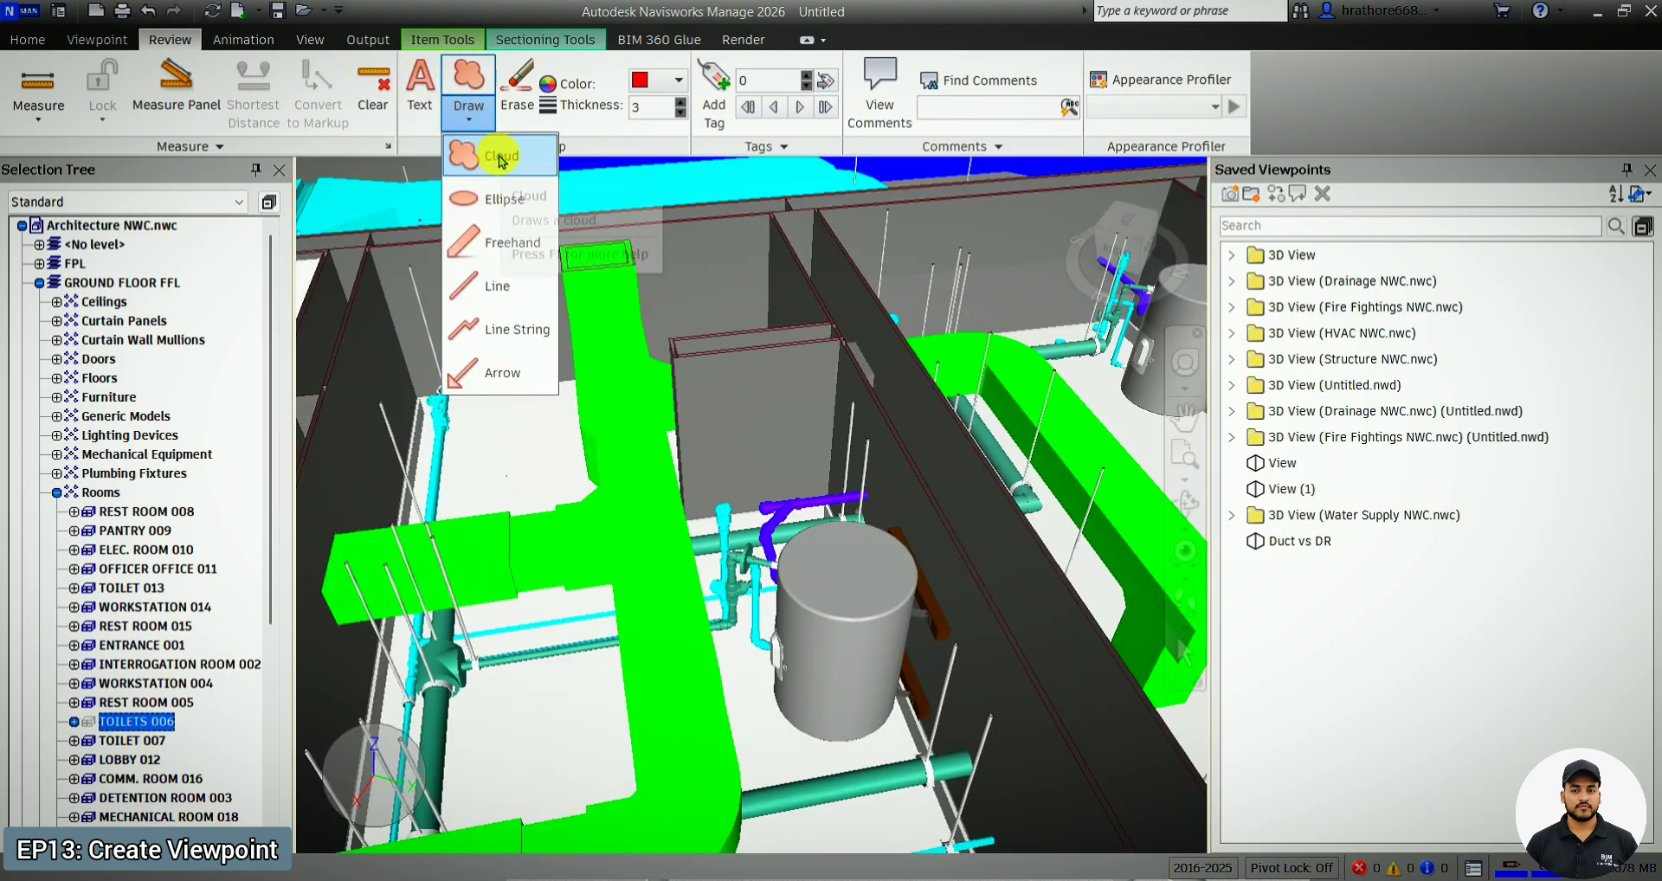
click(435, 117)
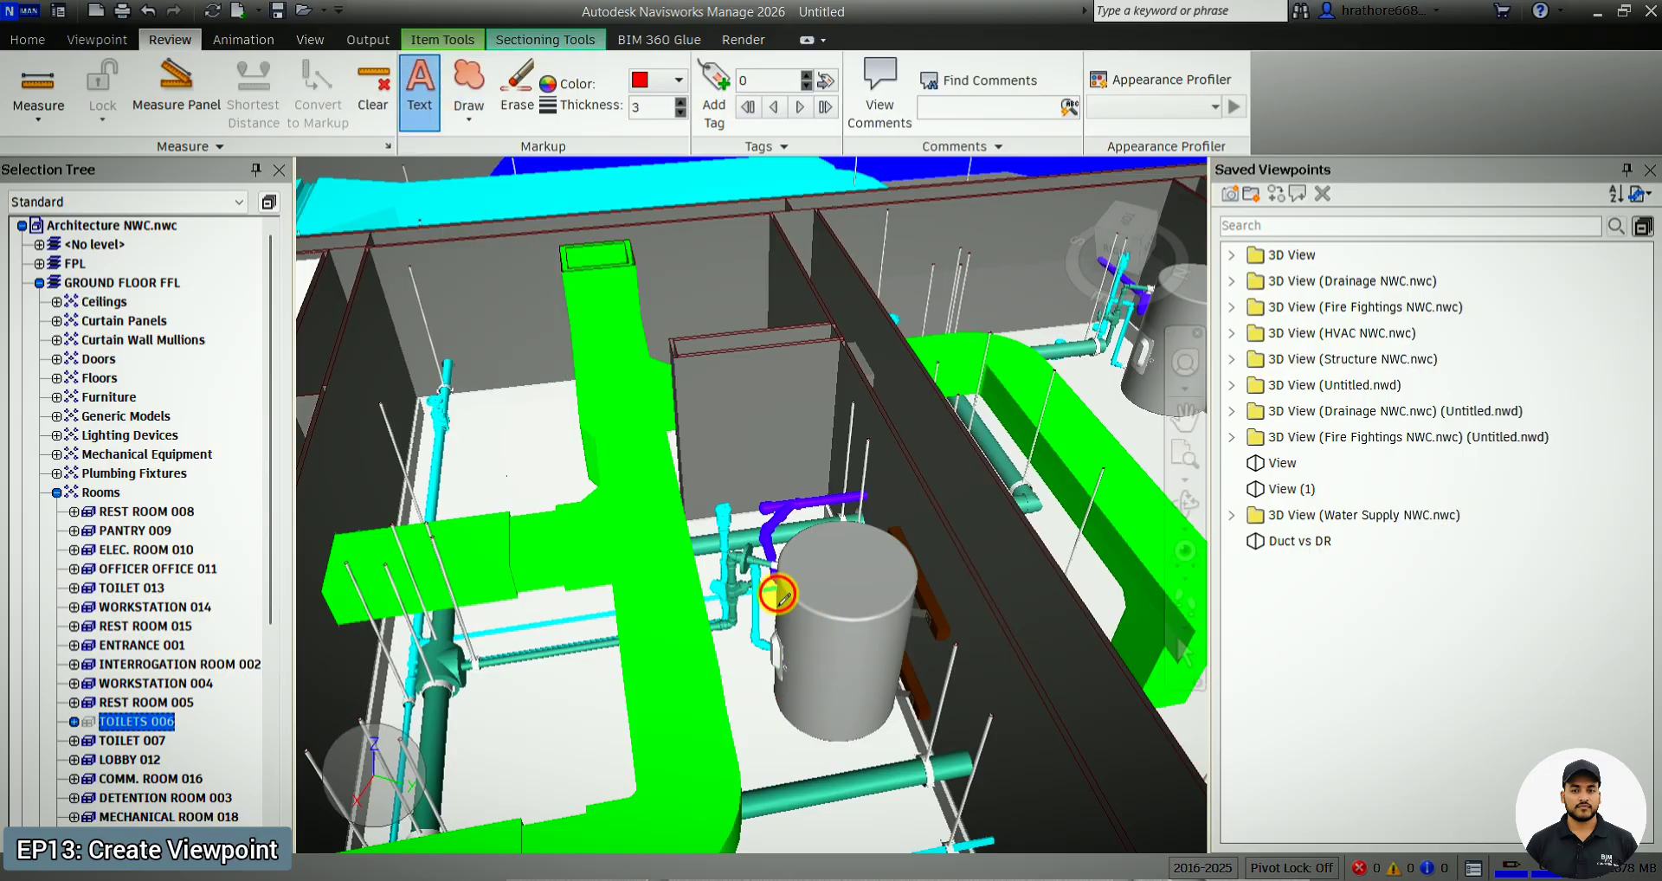
click(827, 595)
key(Caps_Lock)
text(M)
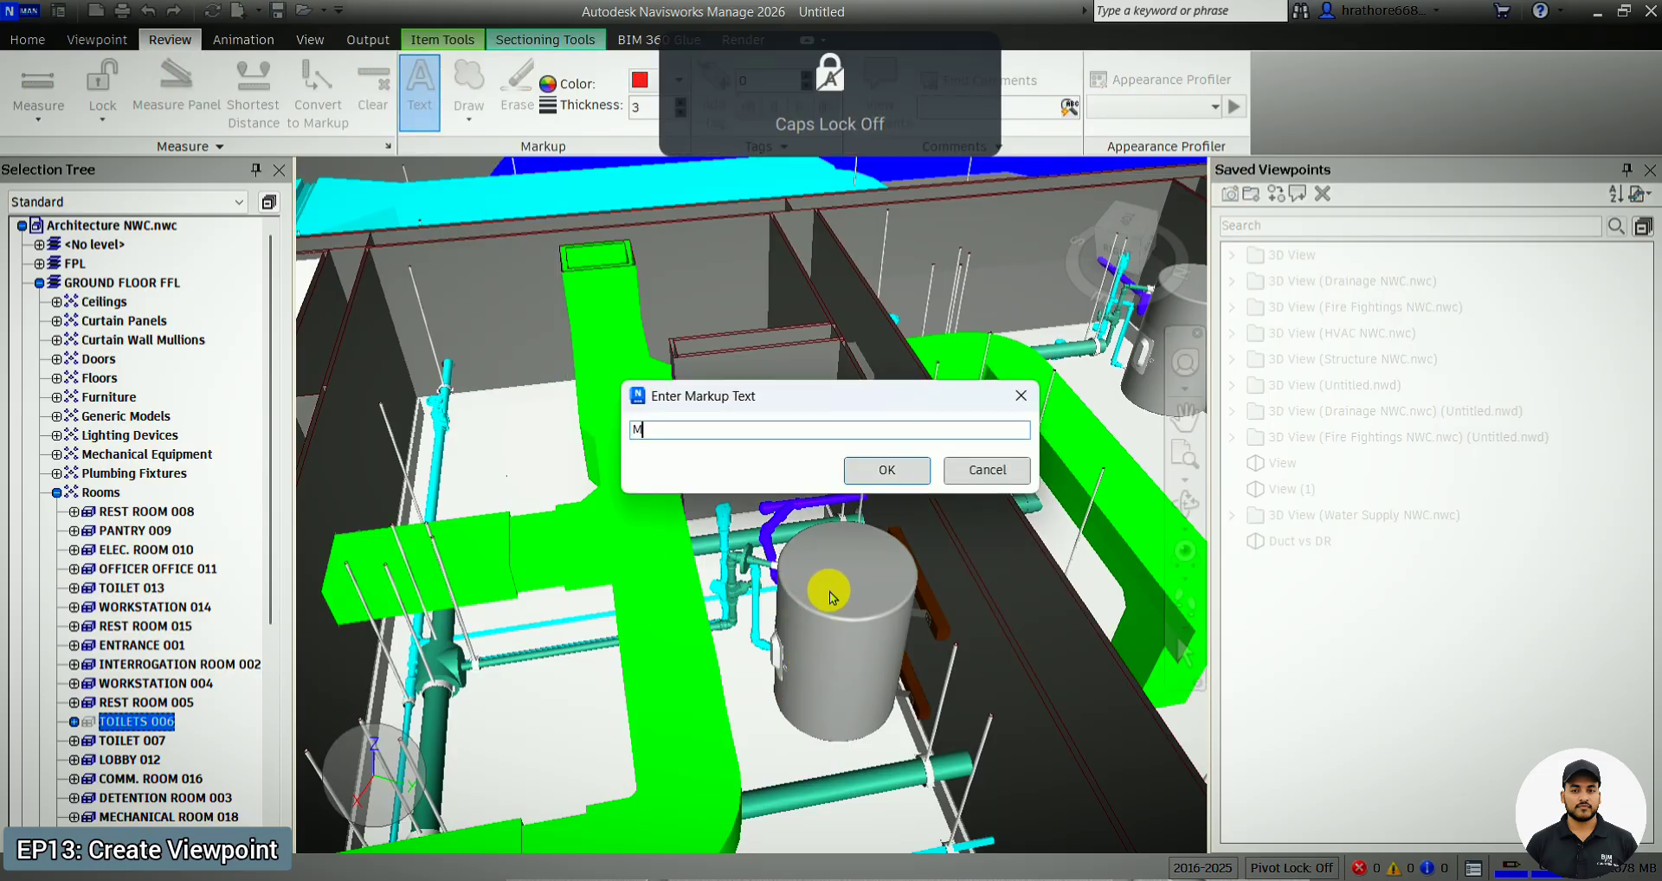
text(issing Access Panel)
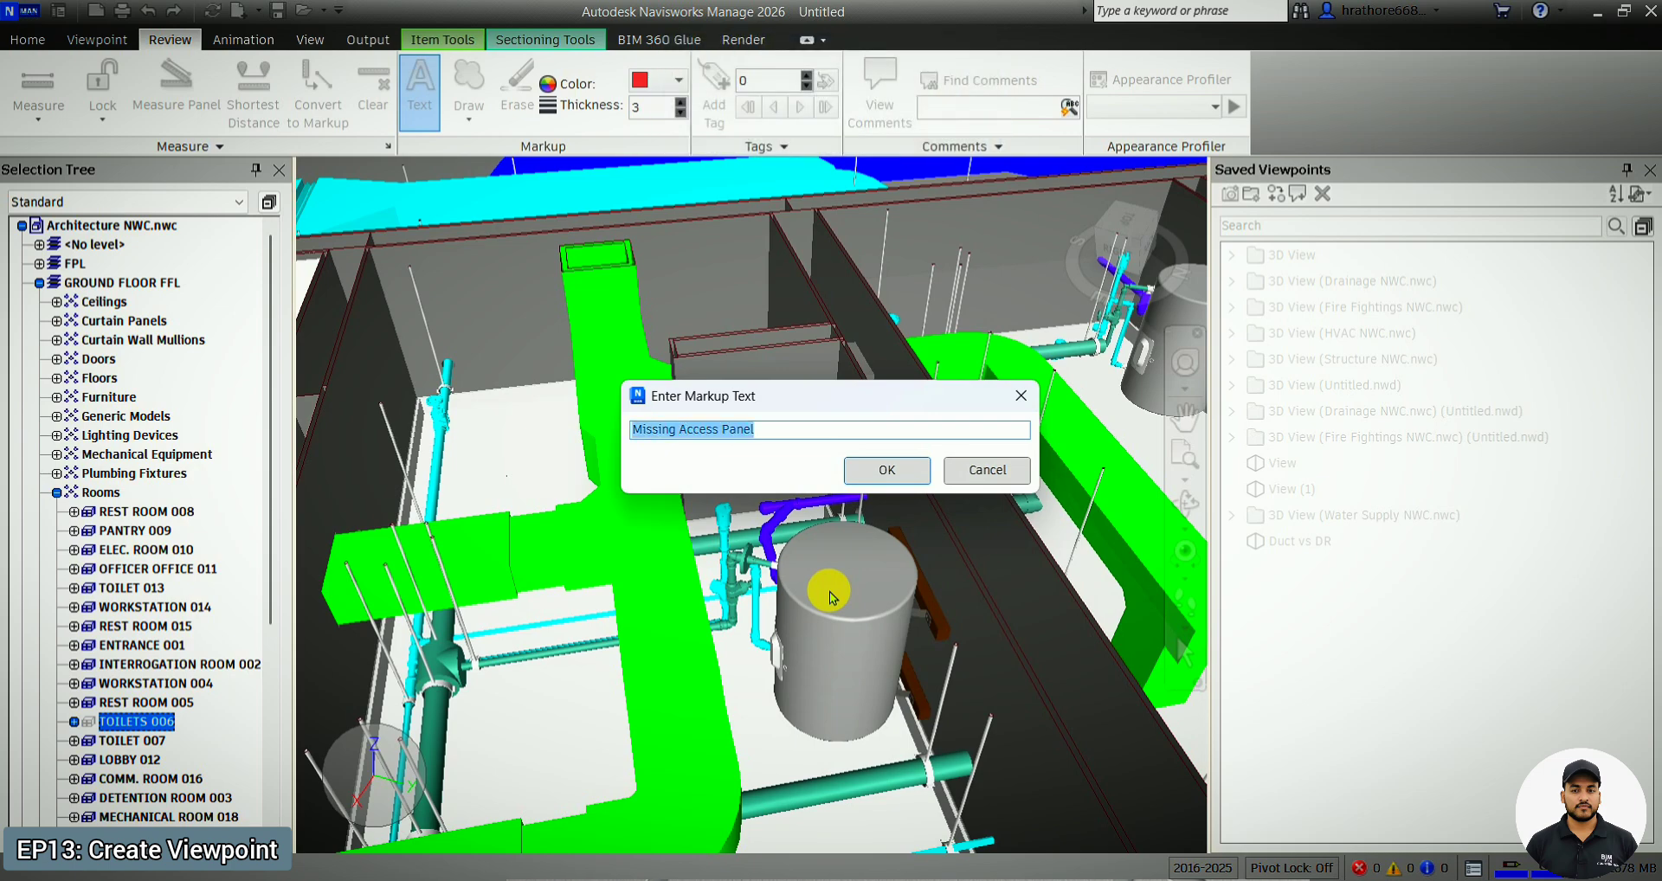
key(Return)
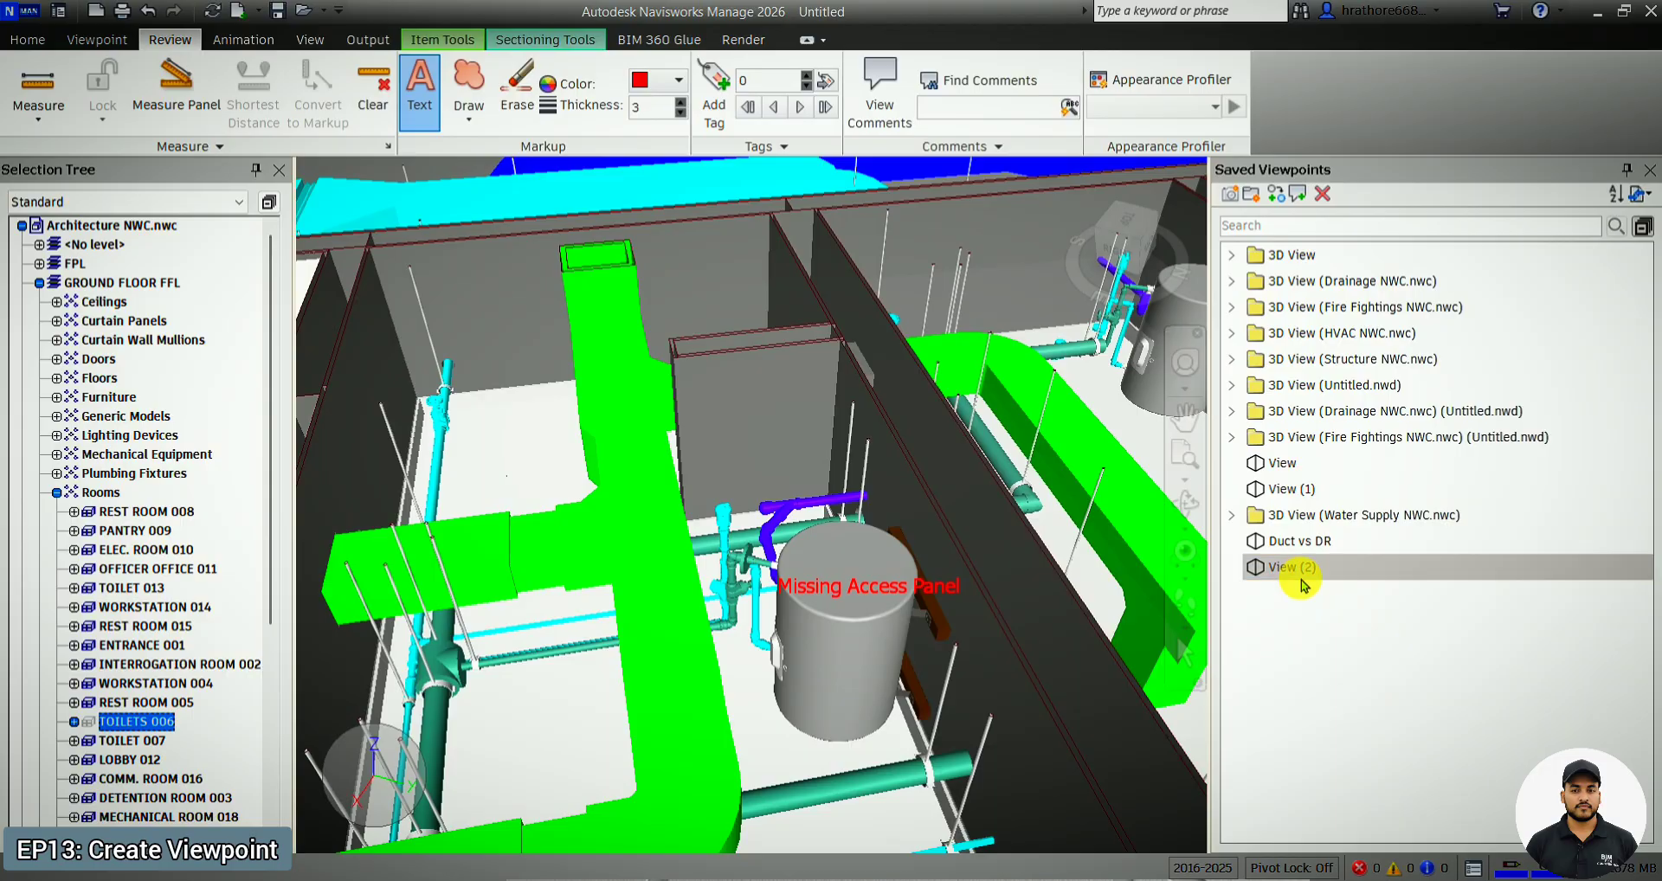
- Rename the new saved viewpoint View (2) as "Missing Access Panel"
right_click(1301, 582)
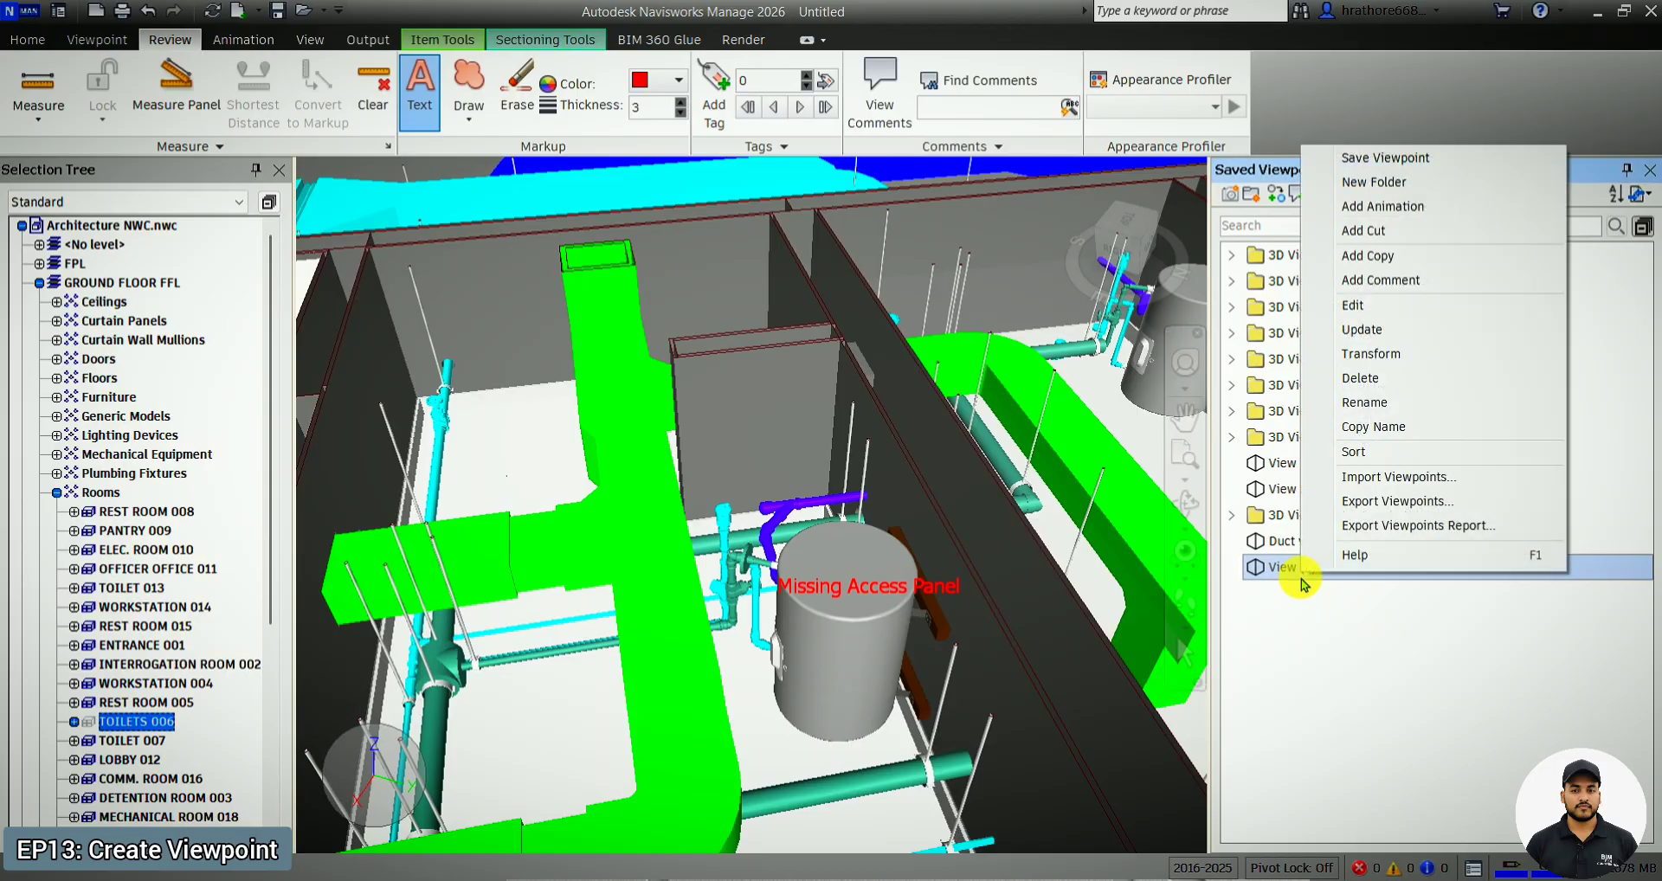
click(1370, 403)
text(Missing Access Panel)
key(Return)
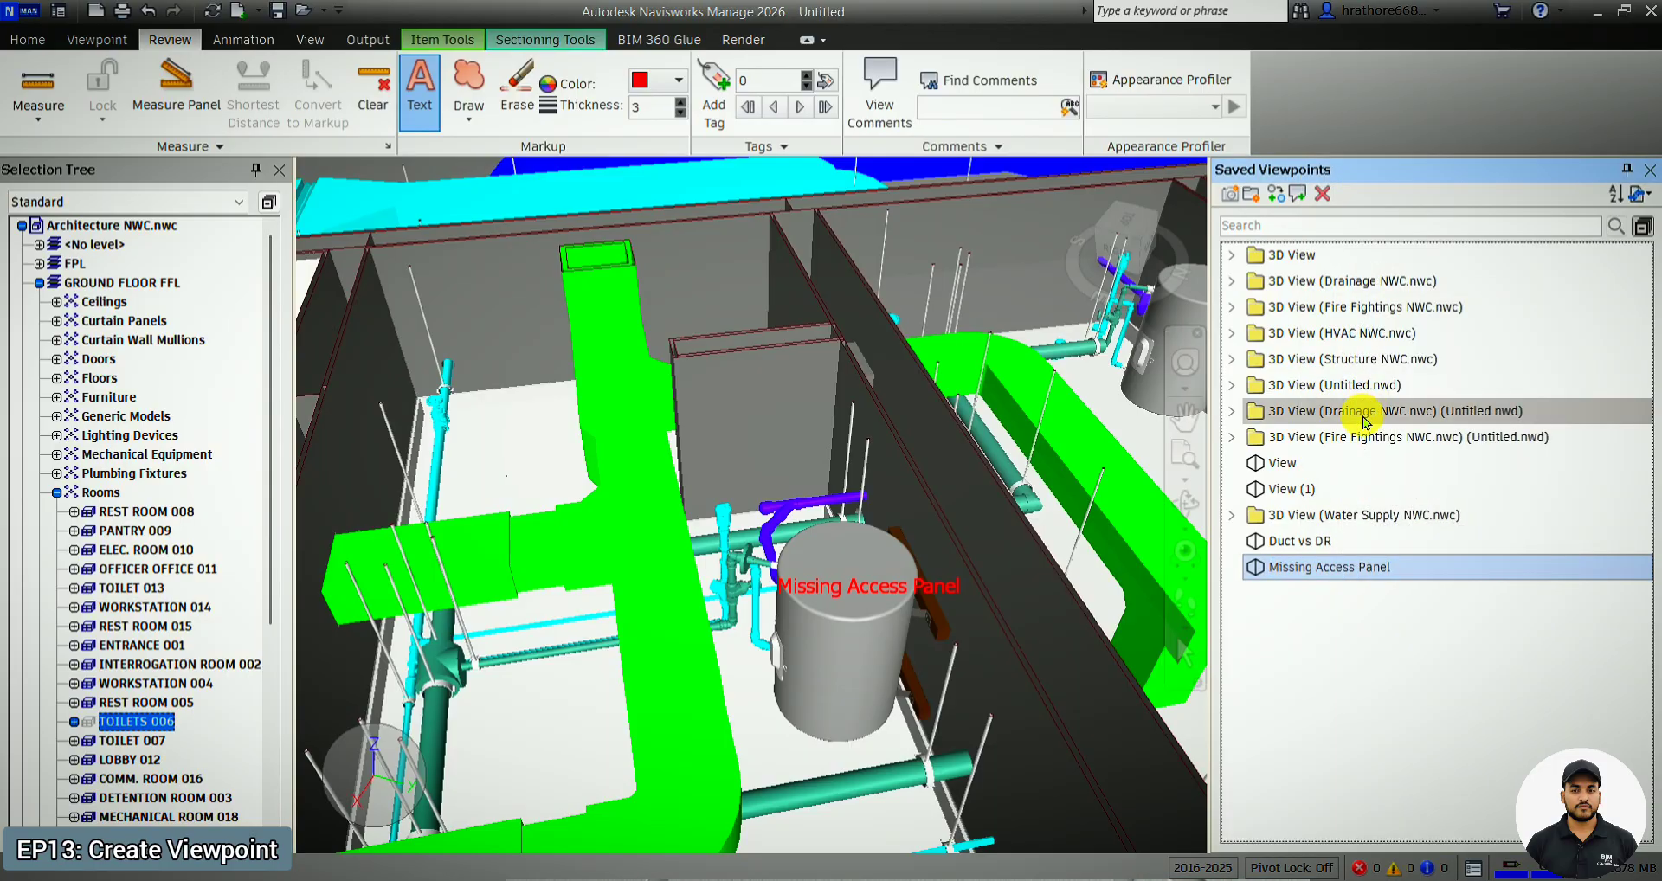
- Recall the saved viewpoints Duct vs DR and Missing Access Panel one after the other to check their markups
scroll(878, 418, down, 1)
scroll(882, 406, down, 2)
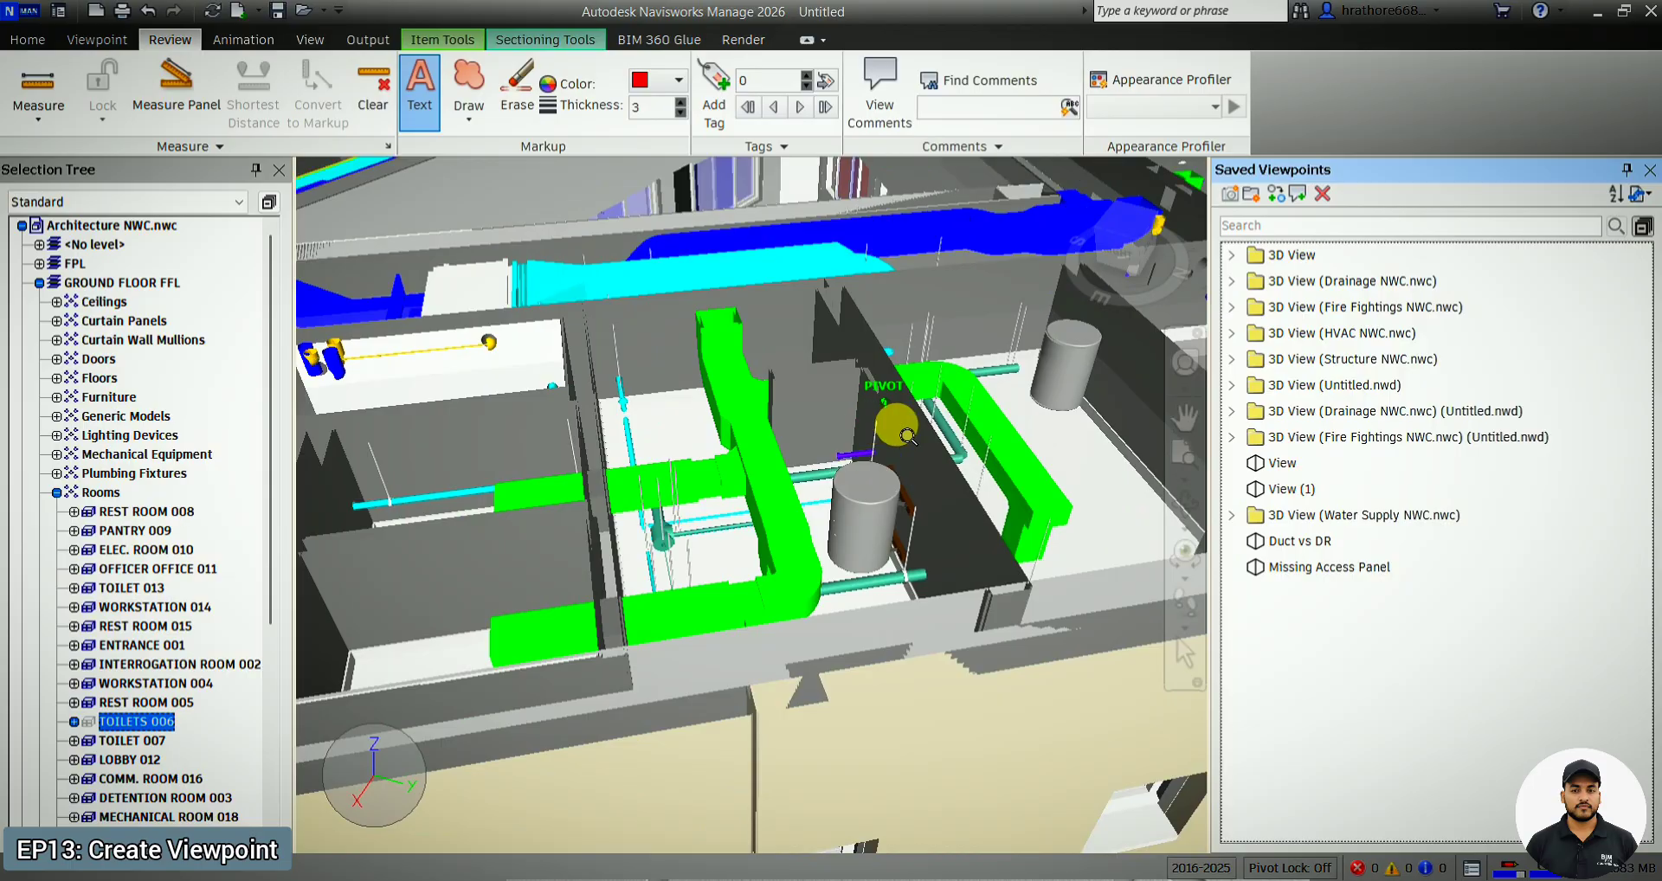
click(1286, 541)
click(1286, 541)
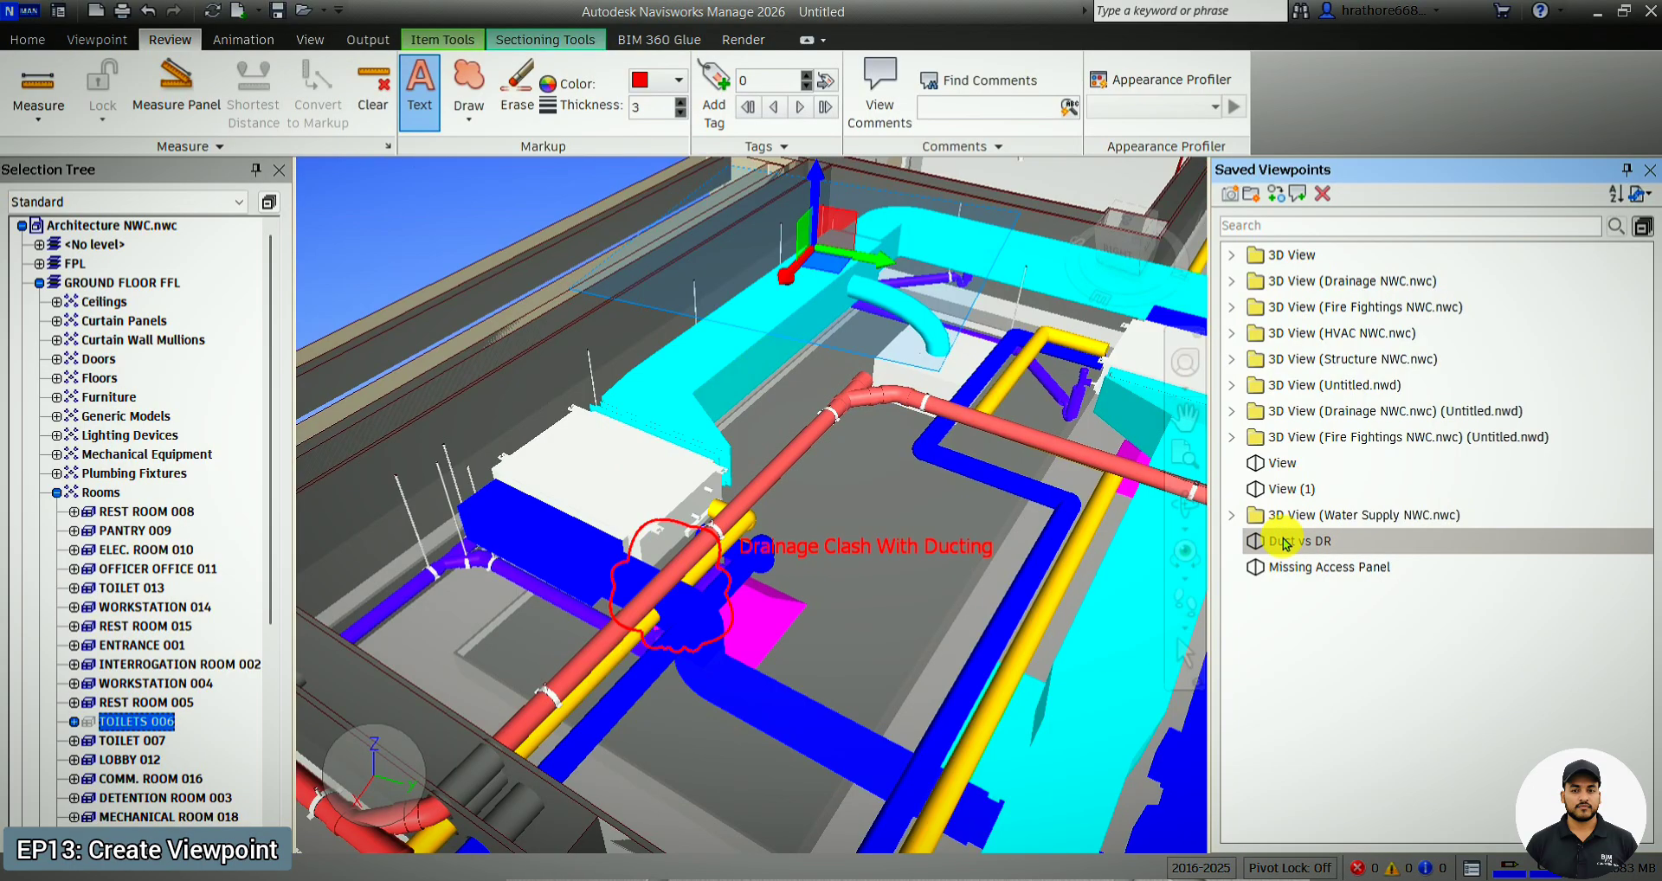
click(1327, 573)
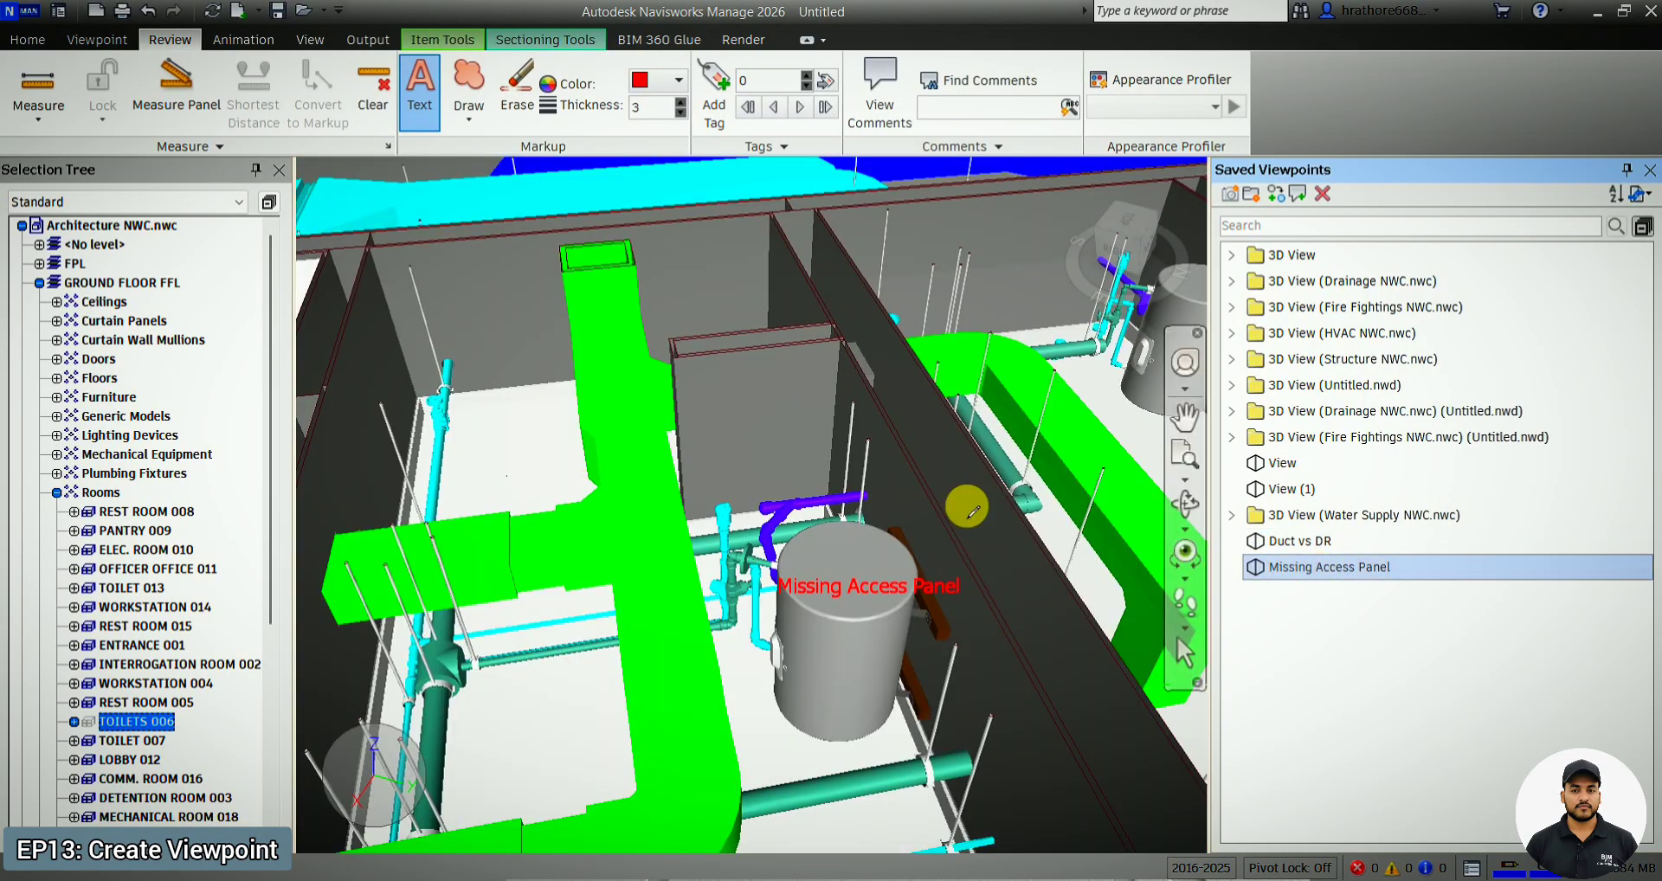
- Hide the section plane's Move gizmo in the sectioned view of the whole building
scroll(952, 481, up, 1)
scroll(948, 478, down, 10)
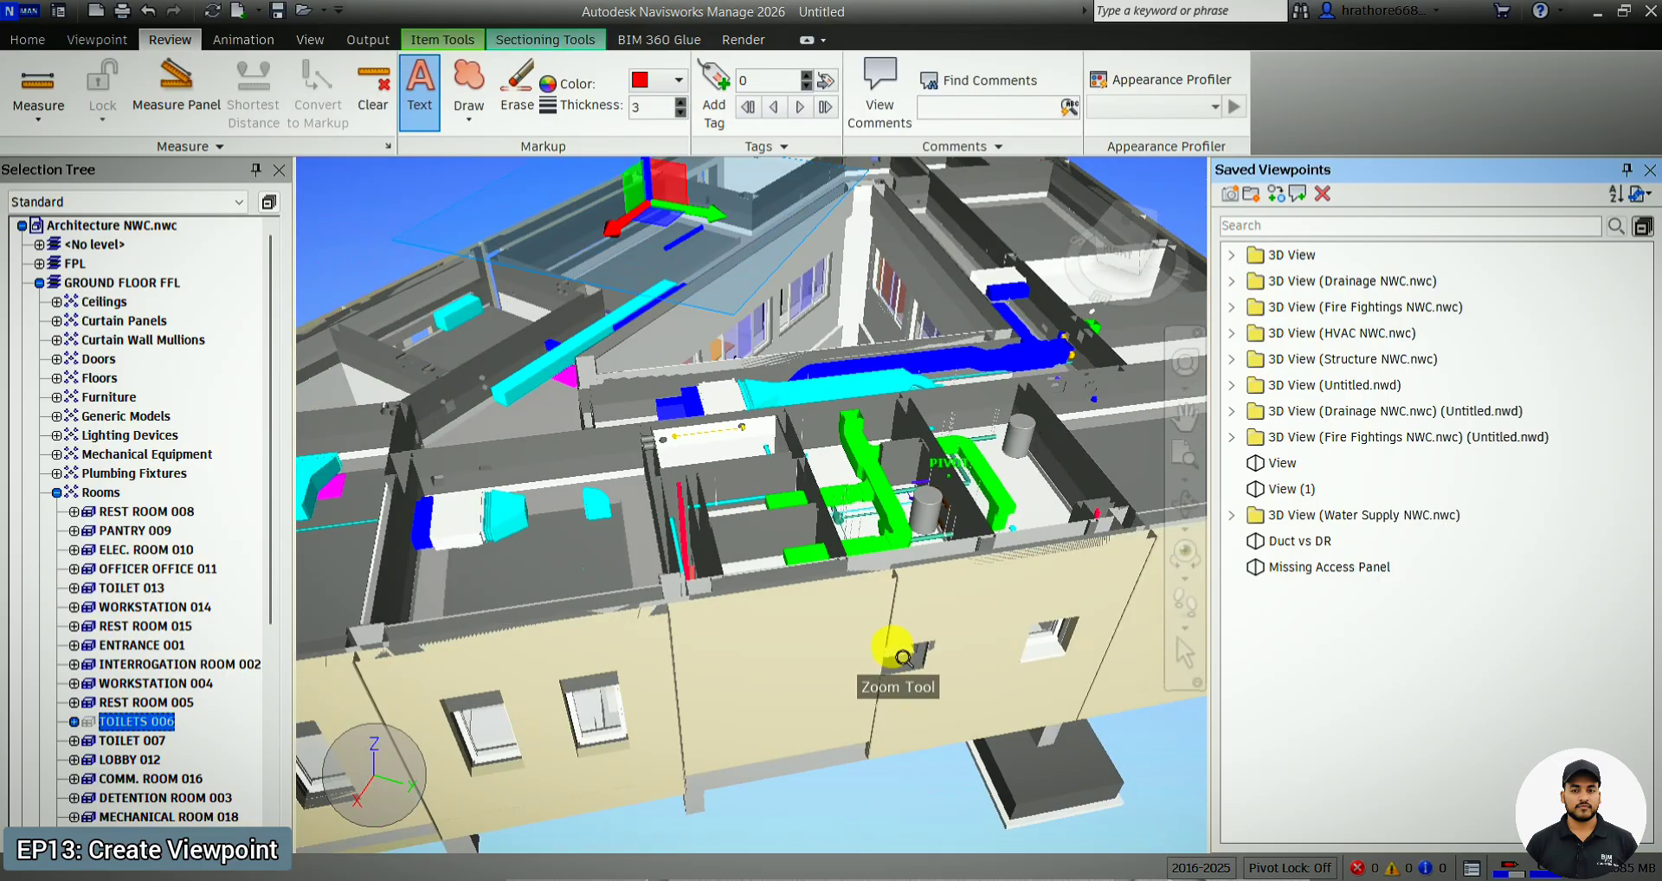
scroll(743, 351, up, 5)
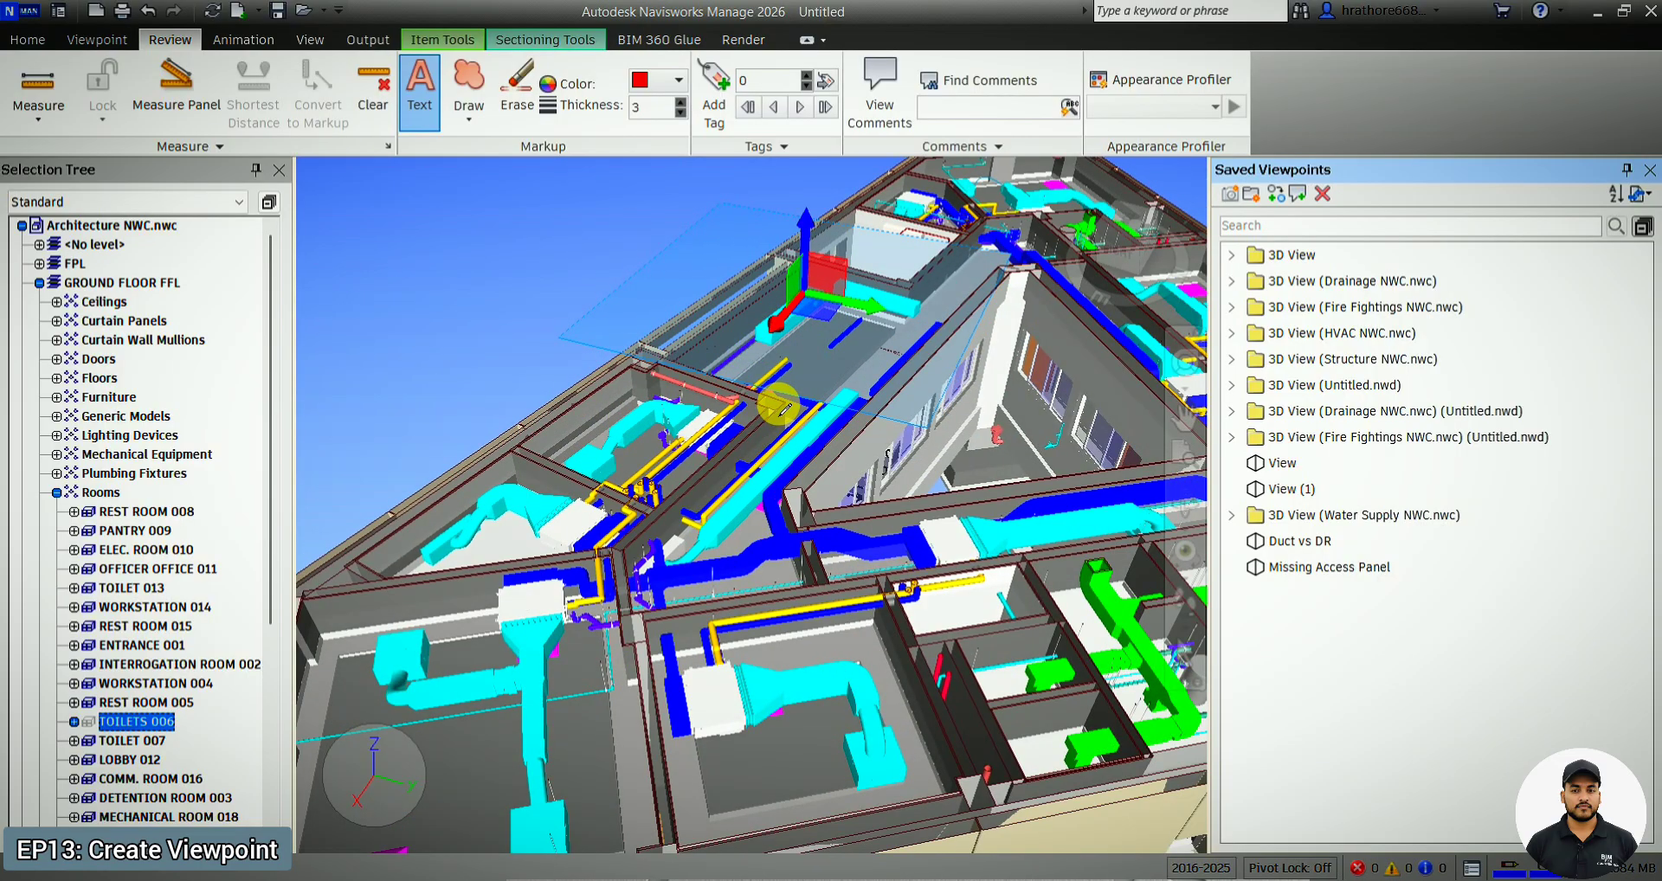
scroll(594, 407, down, 8)
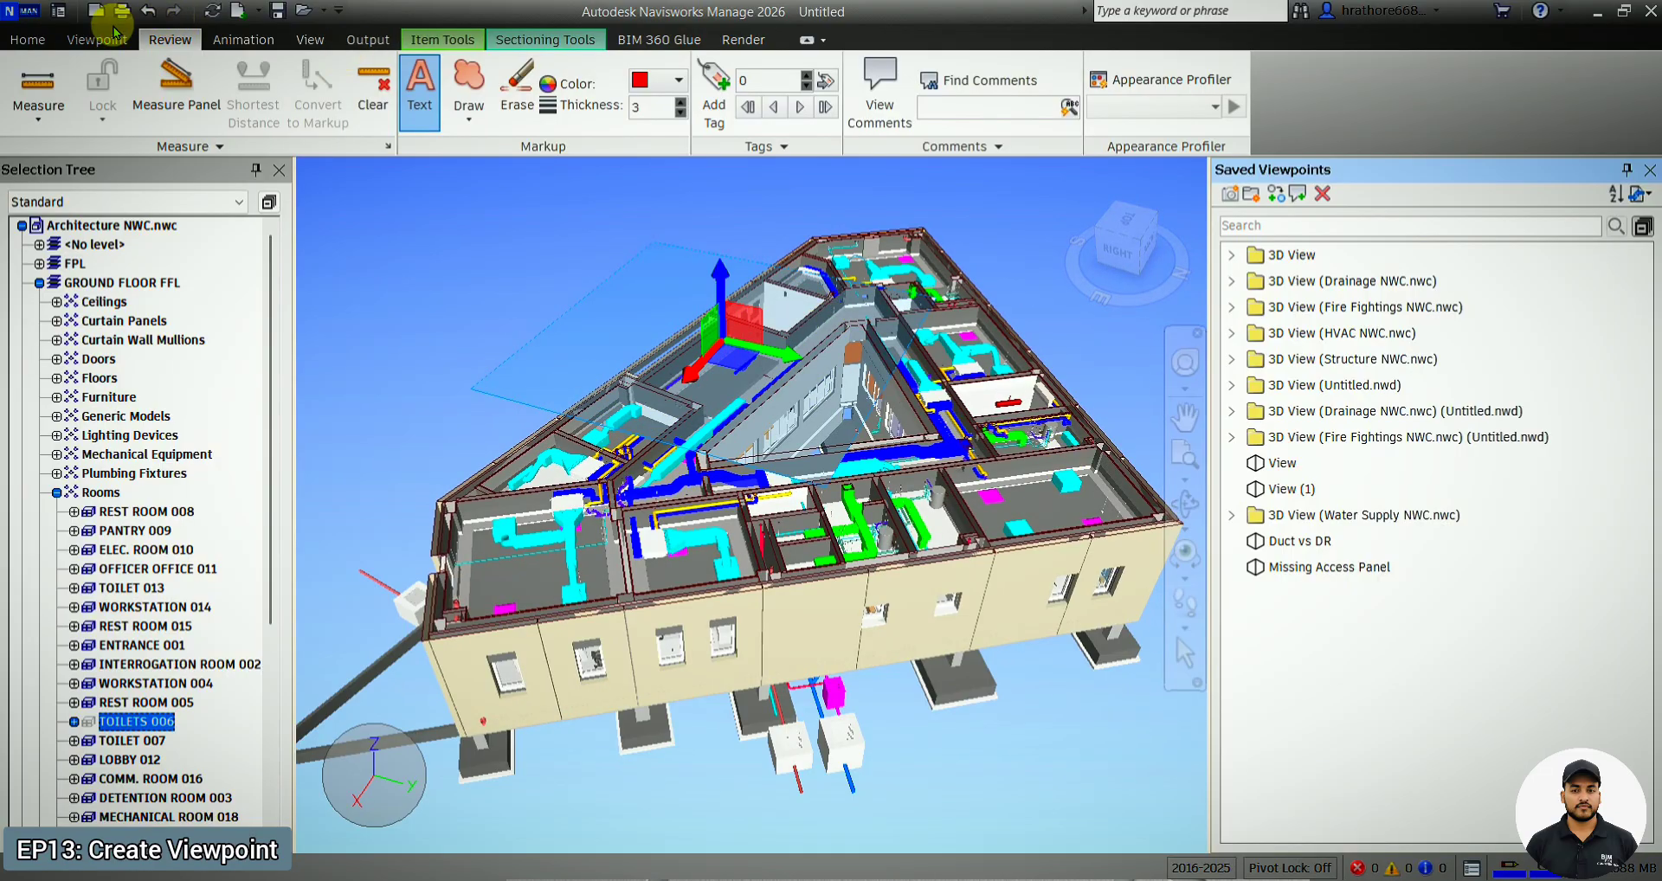
click(97, 40)
click(1187, 86)
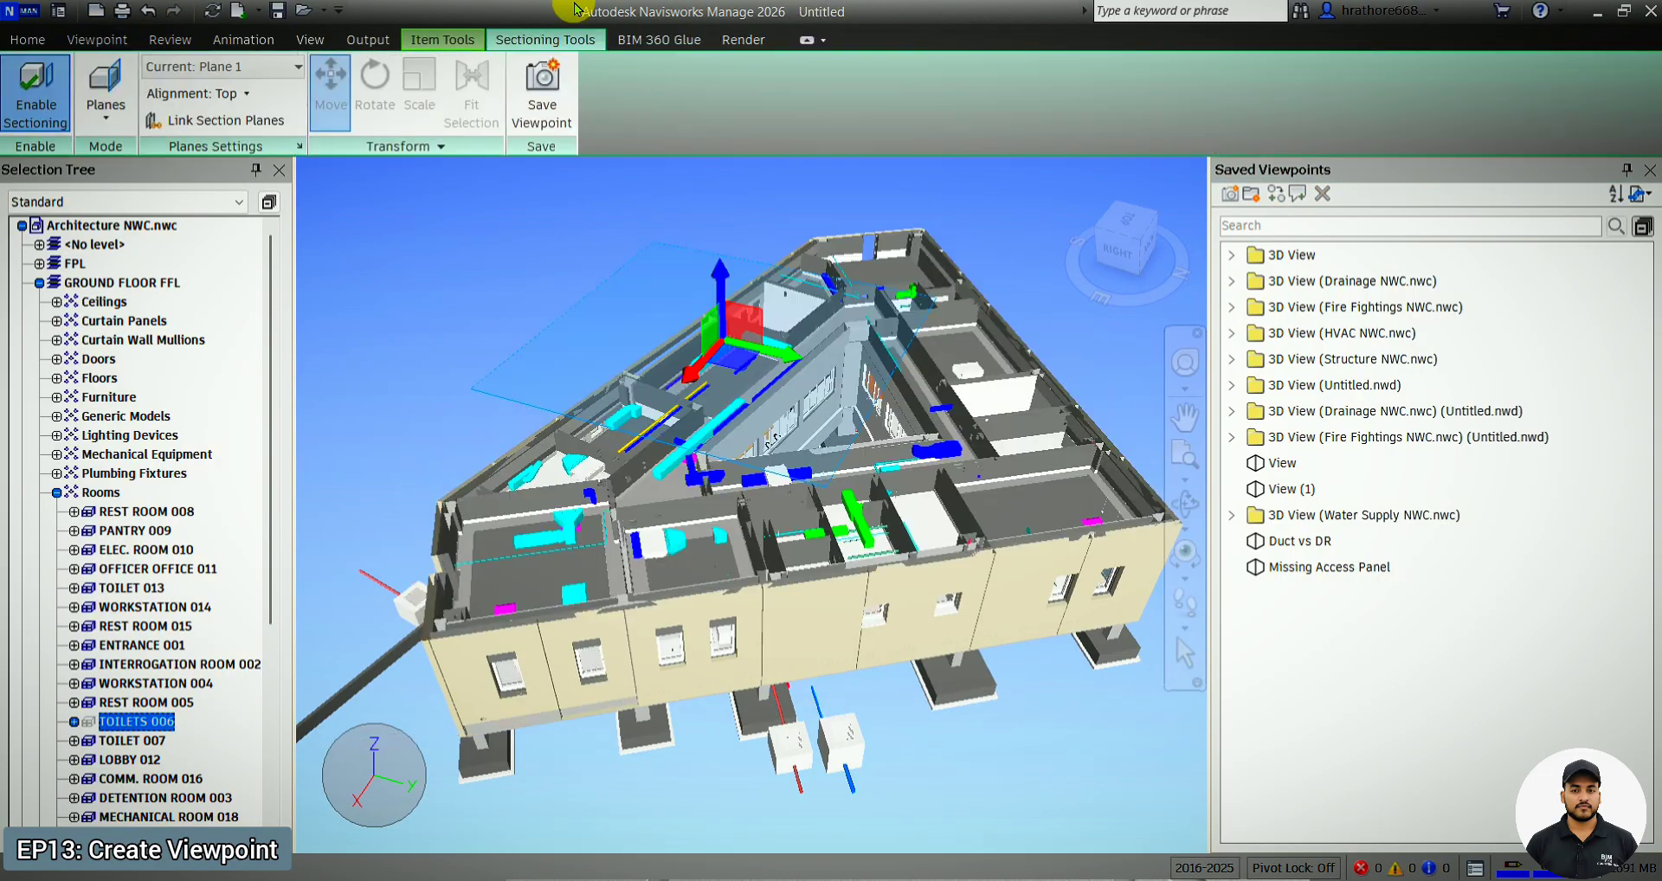
click(331, 87)
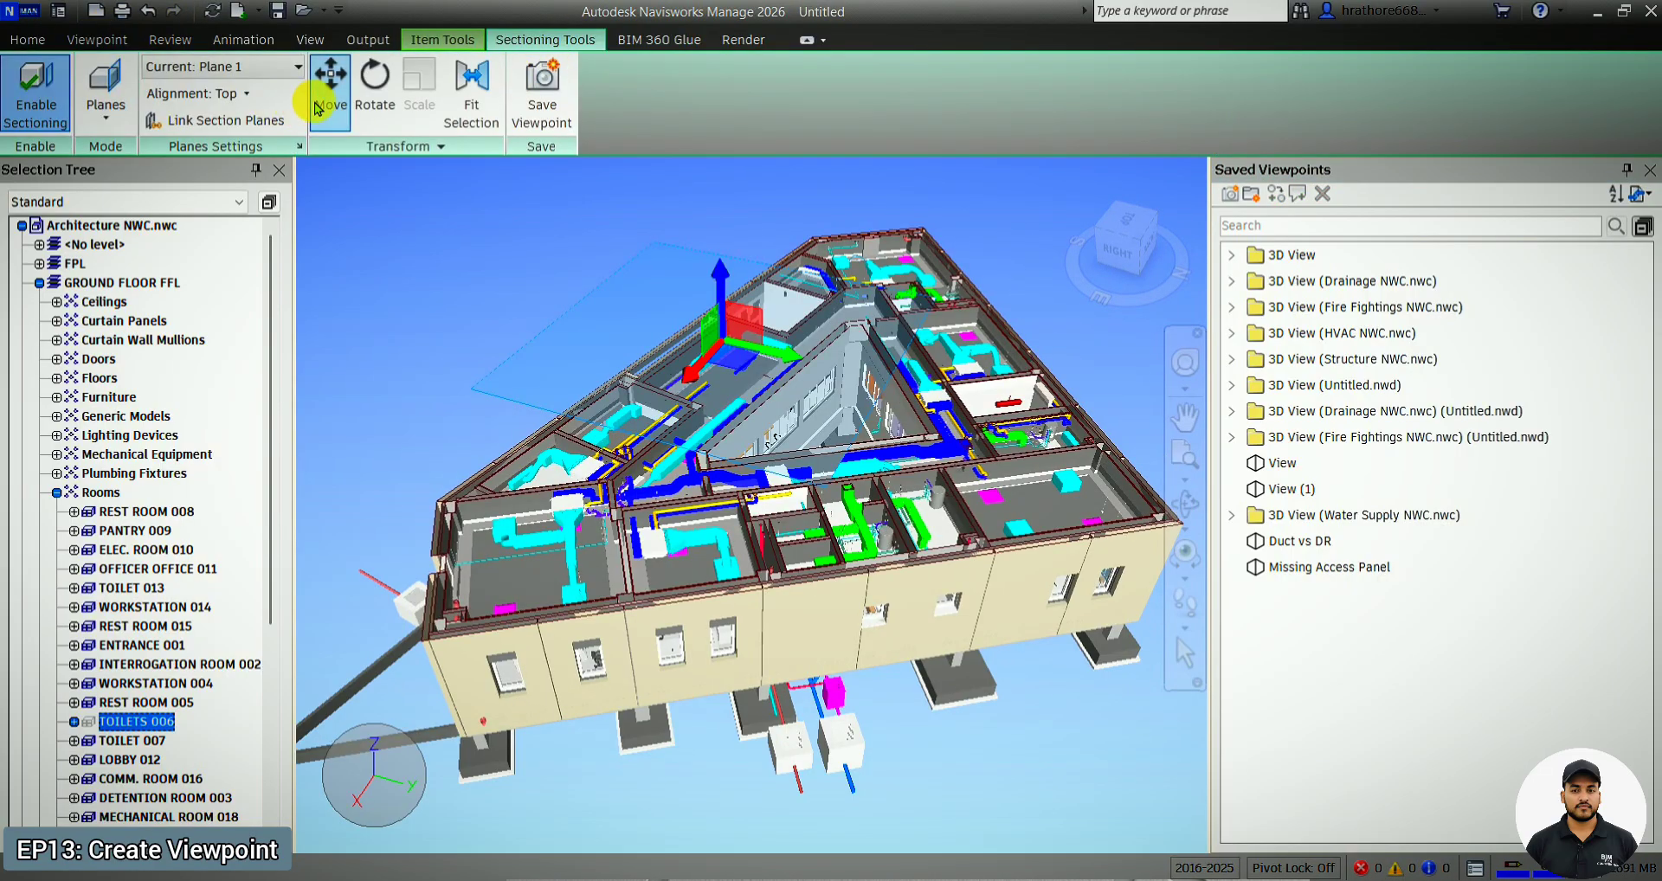
- Save the sectioned view of the whole building as a new viewpoint named "Ceileing Space View"
click(95, 39)
click(42, 87)
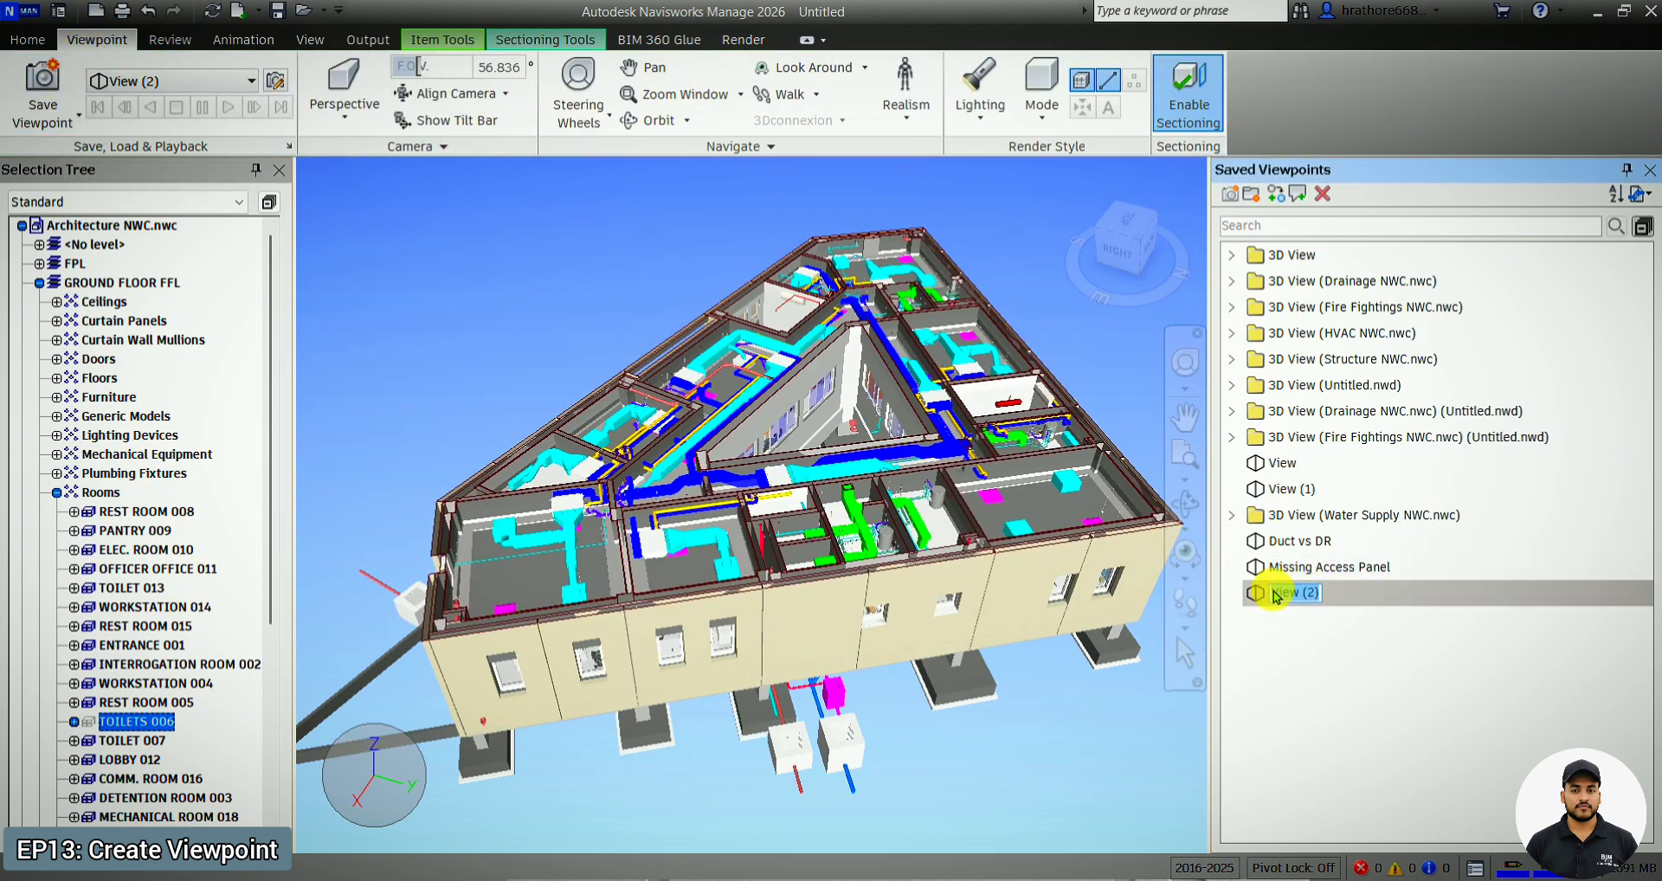
key(Caps_Lock)
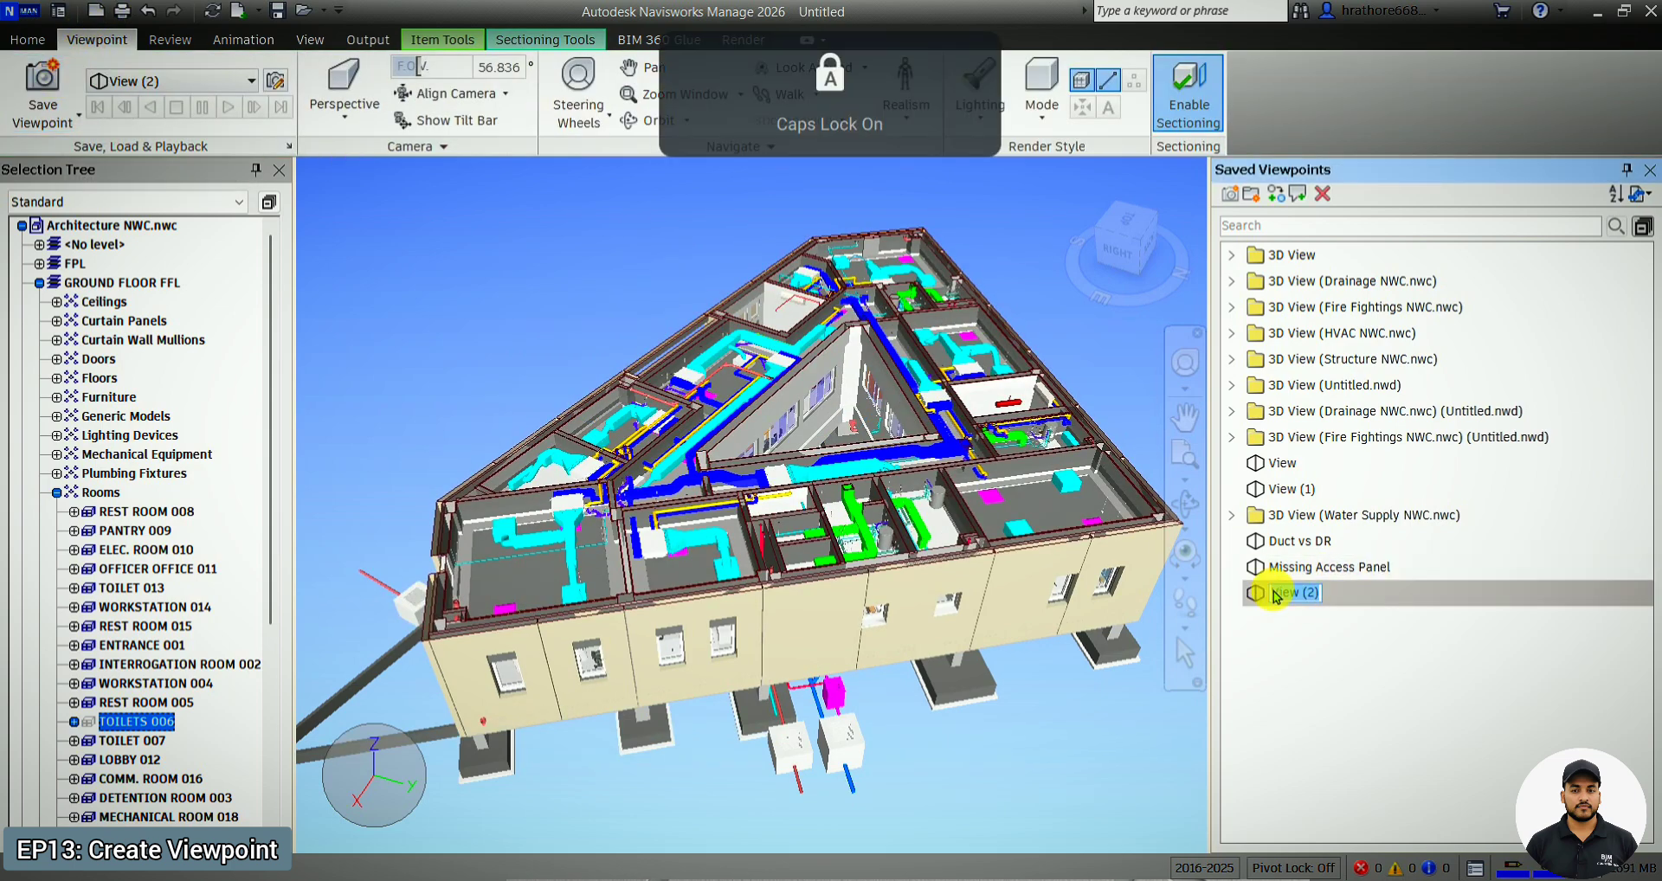
text(C)
key(Caps_Lock)
text(e)
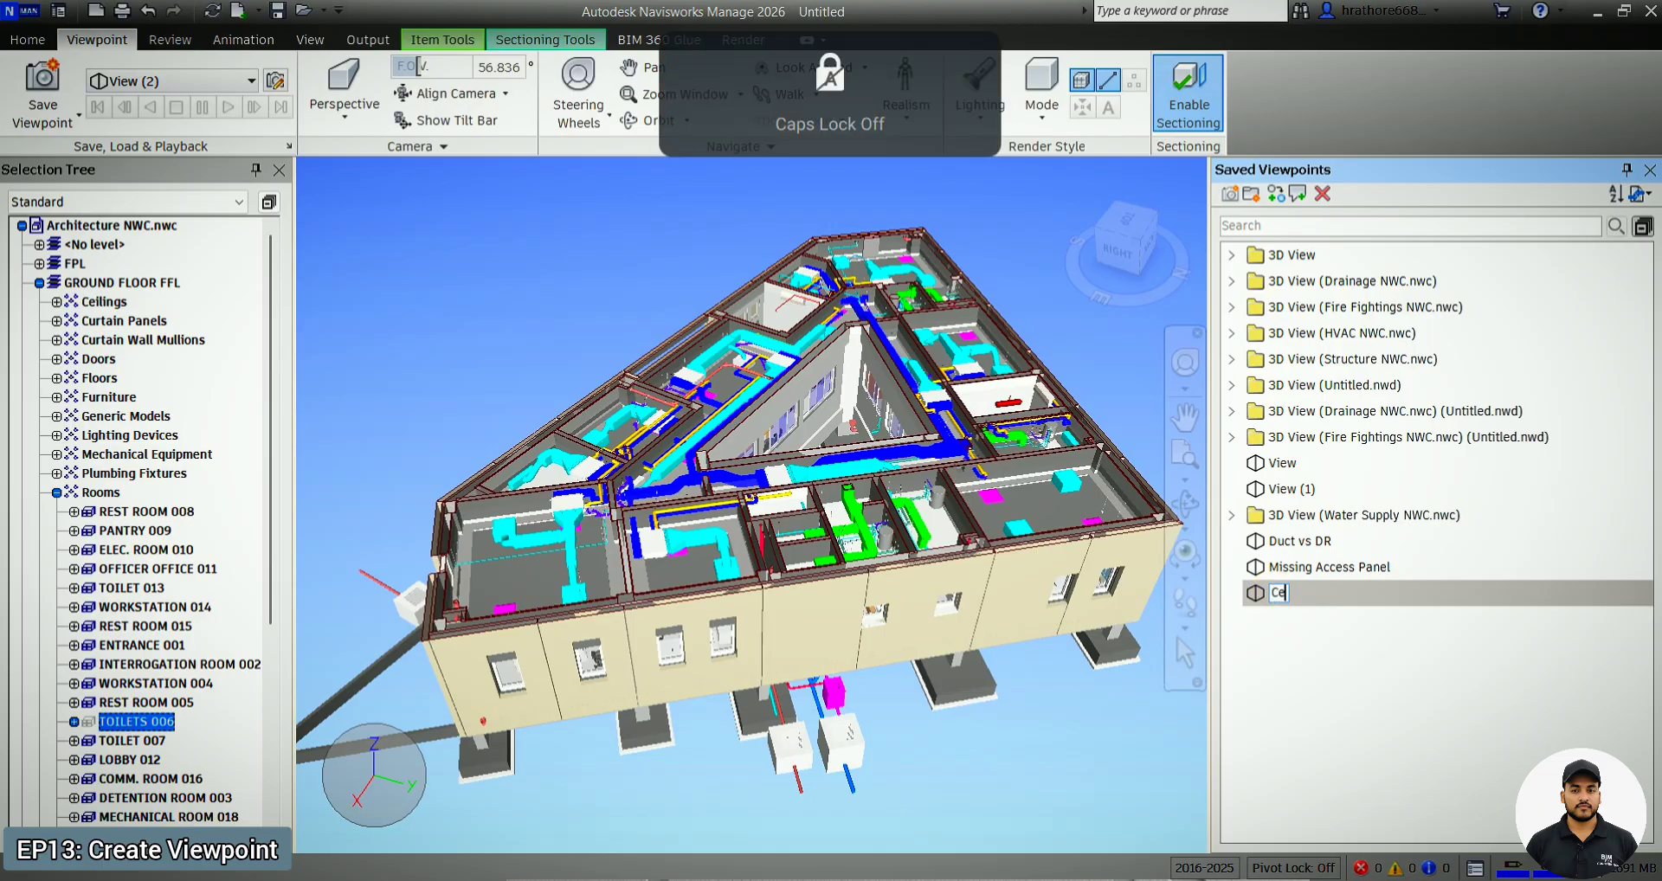
text(ileing)
key(Caps_Lock)
text(S)
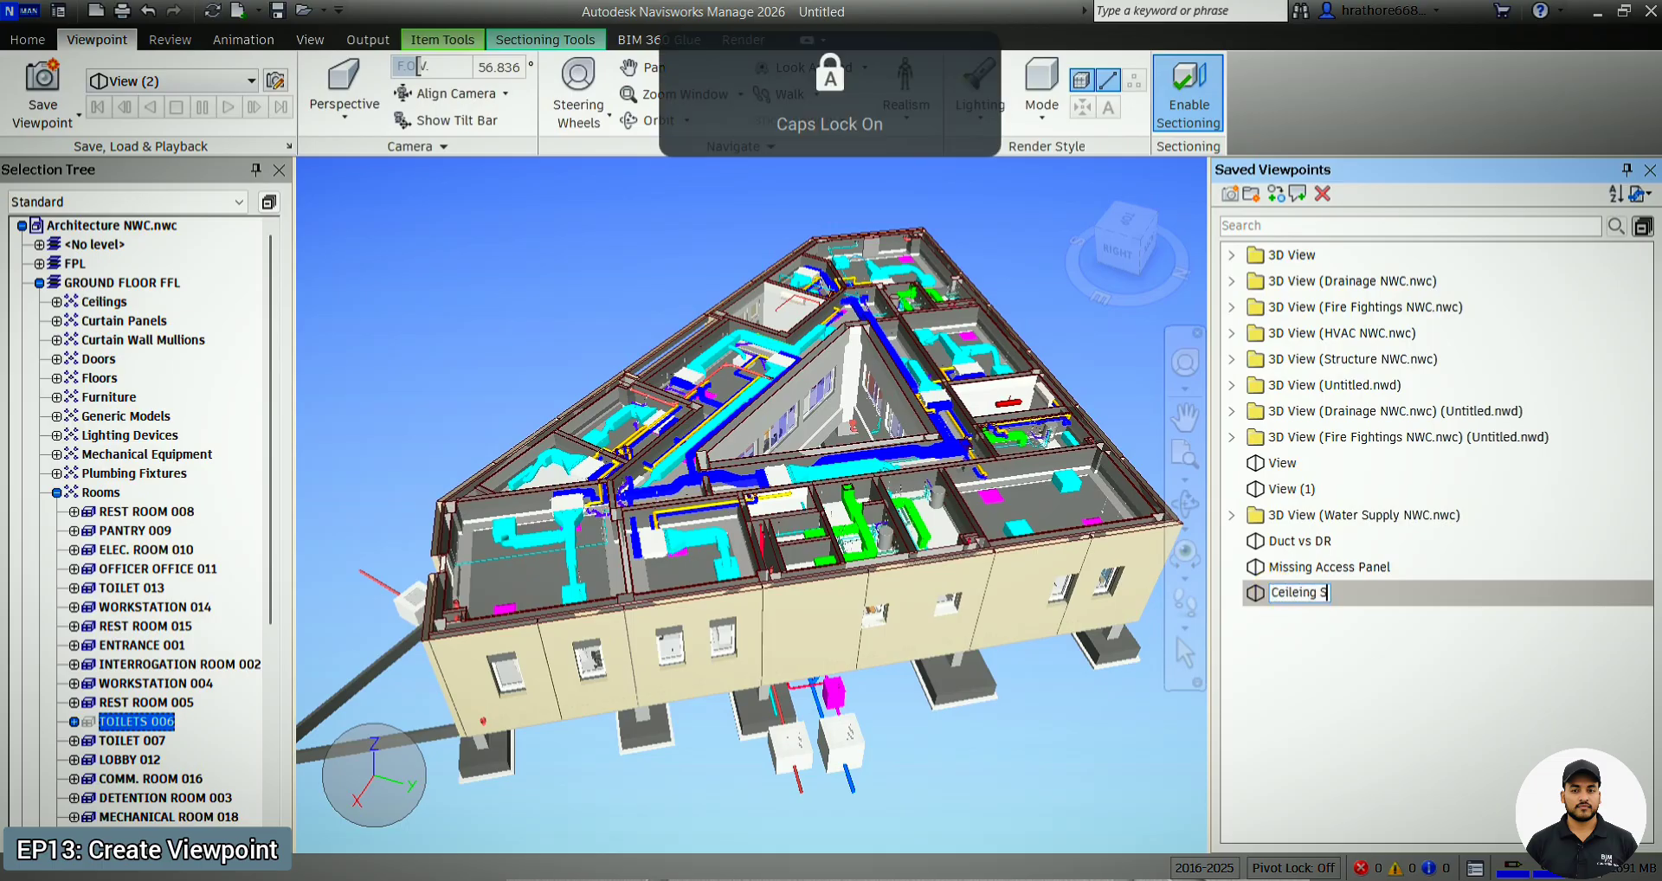
text(pace Vi)
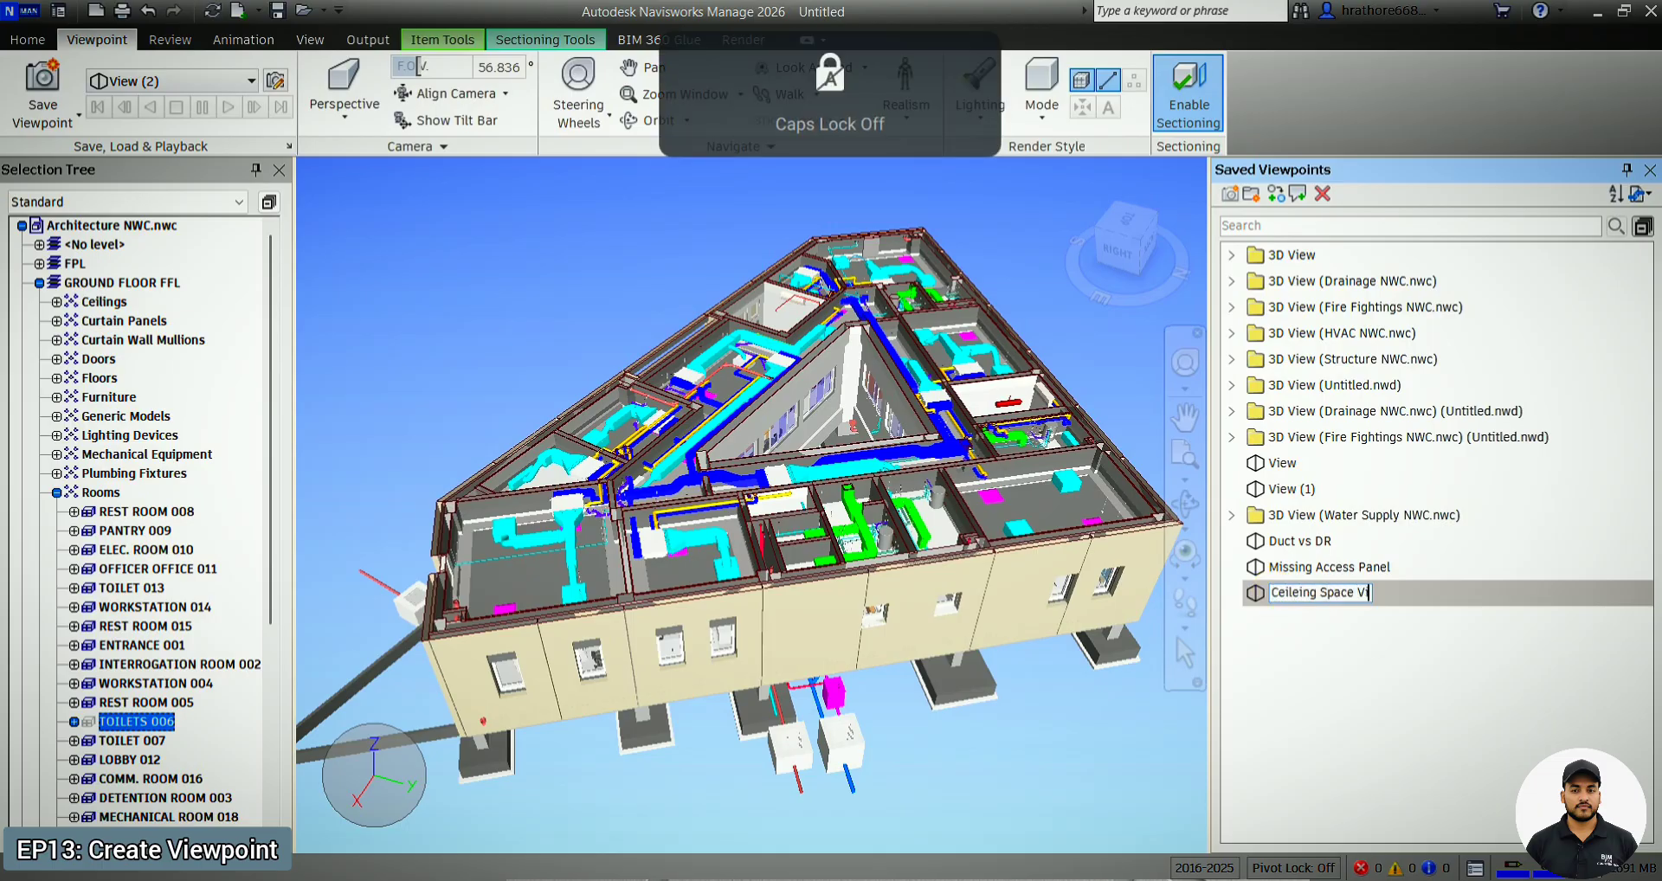
text(ew)
key(Return)
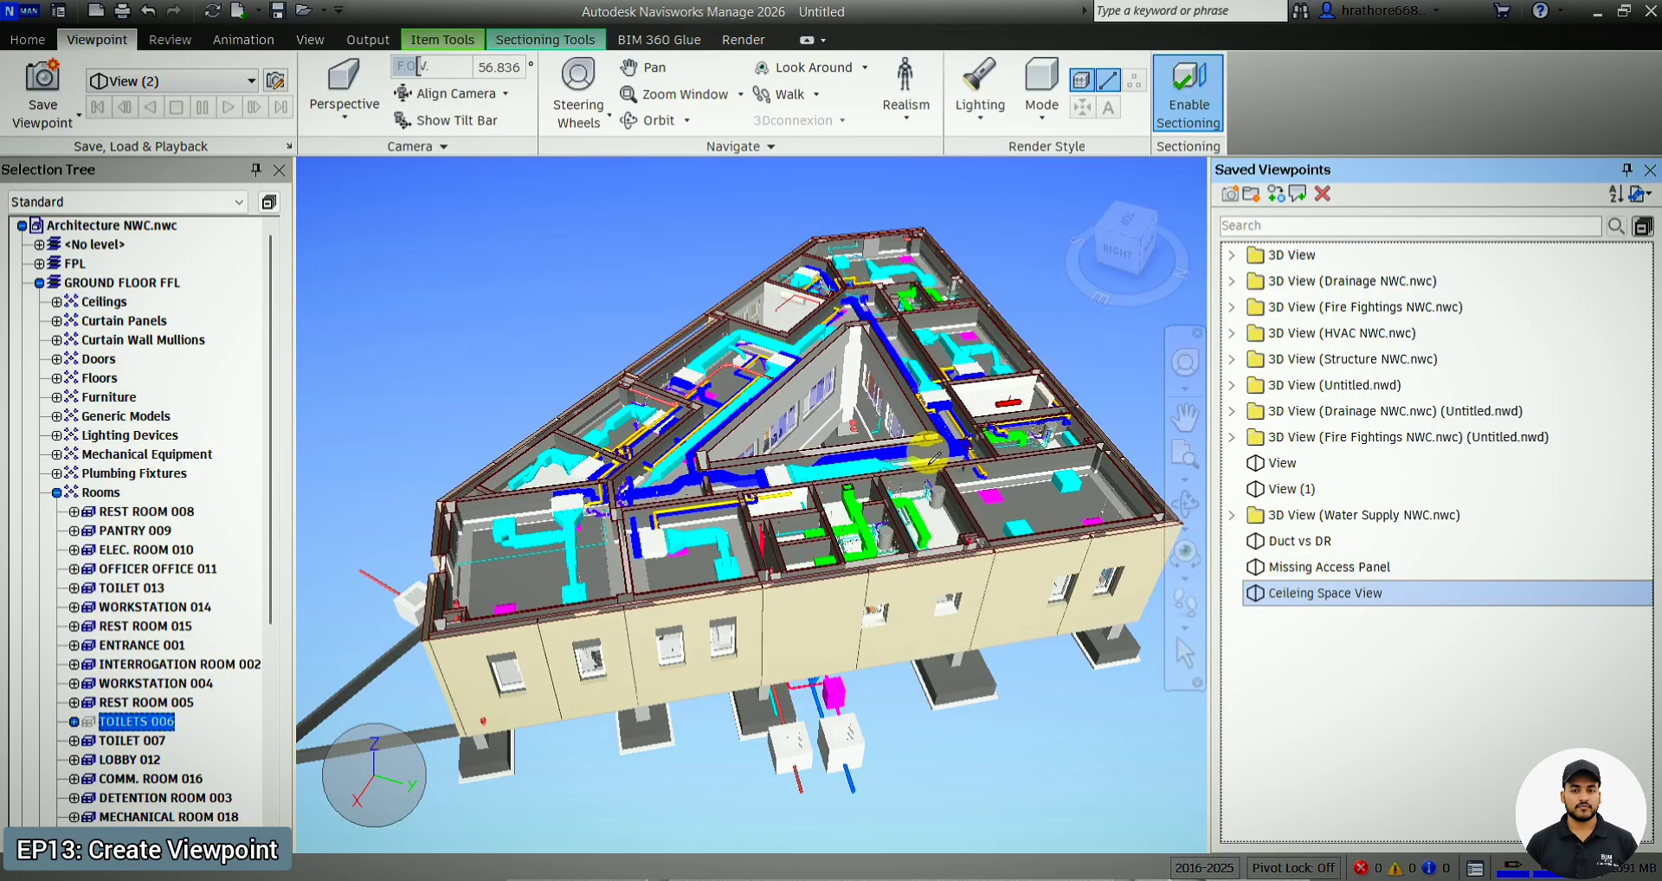
scroll(952, 459, up, 3)
click(1164, 512)
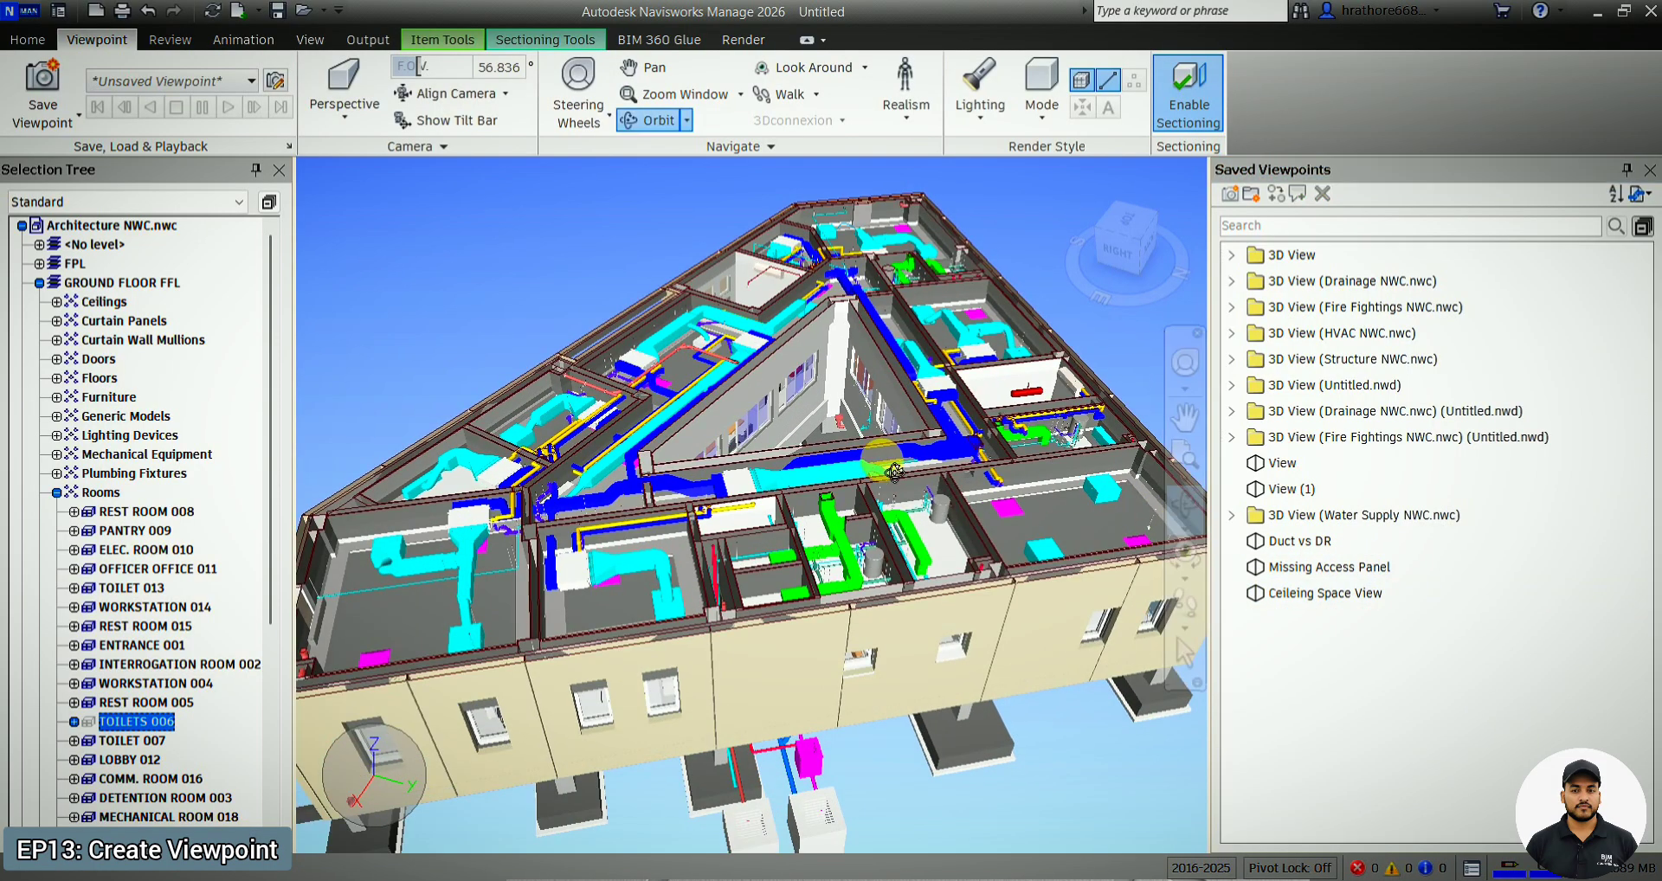
drag(884, 456, 974, 585)
scroll(975, 583, up, 2)
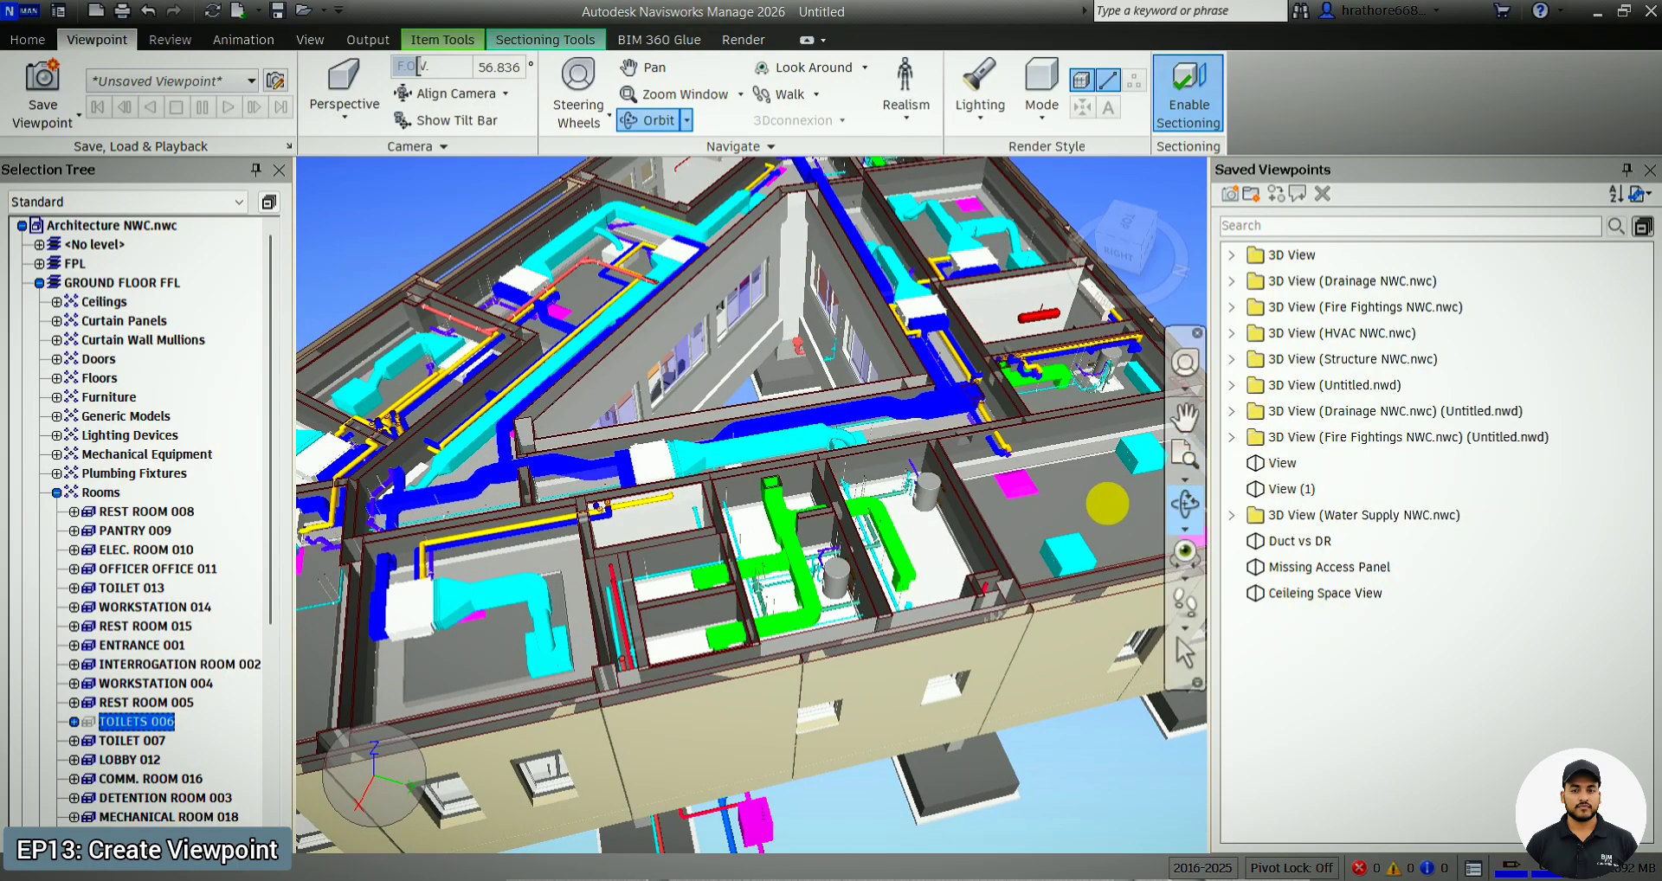
scroll(976, 516, down, 1)
scroll(978, 517, down, 3)
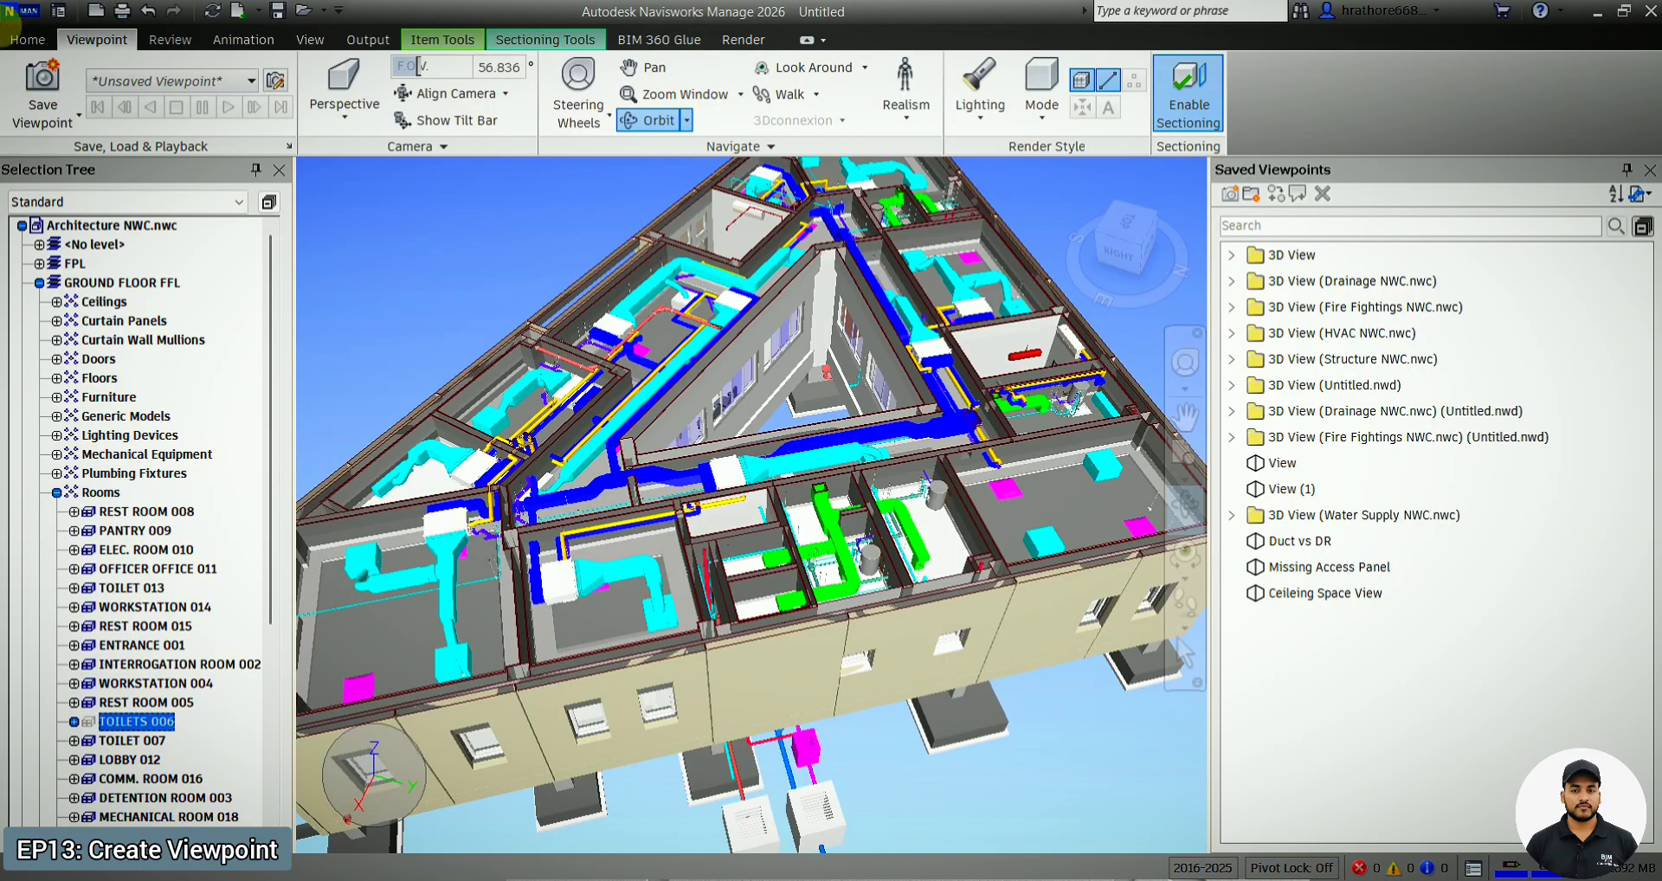
click(29, 12)
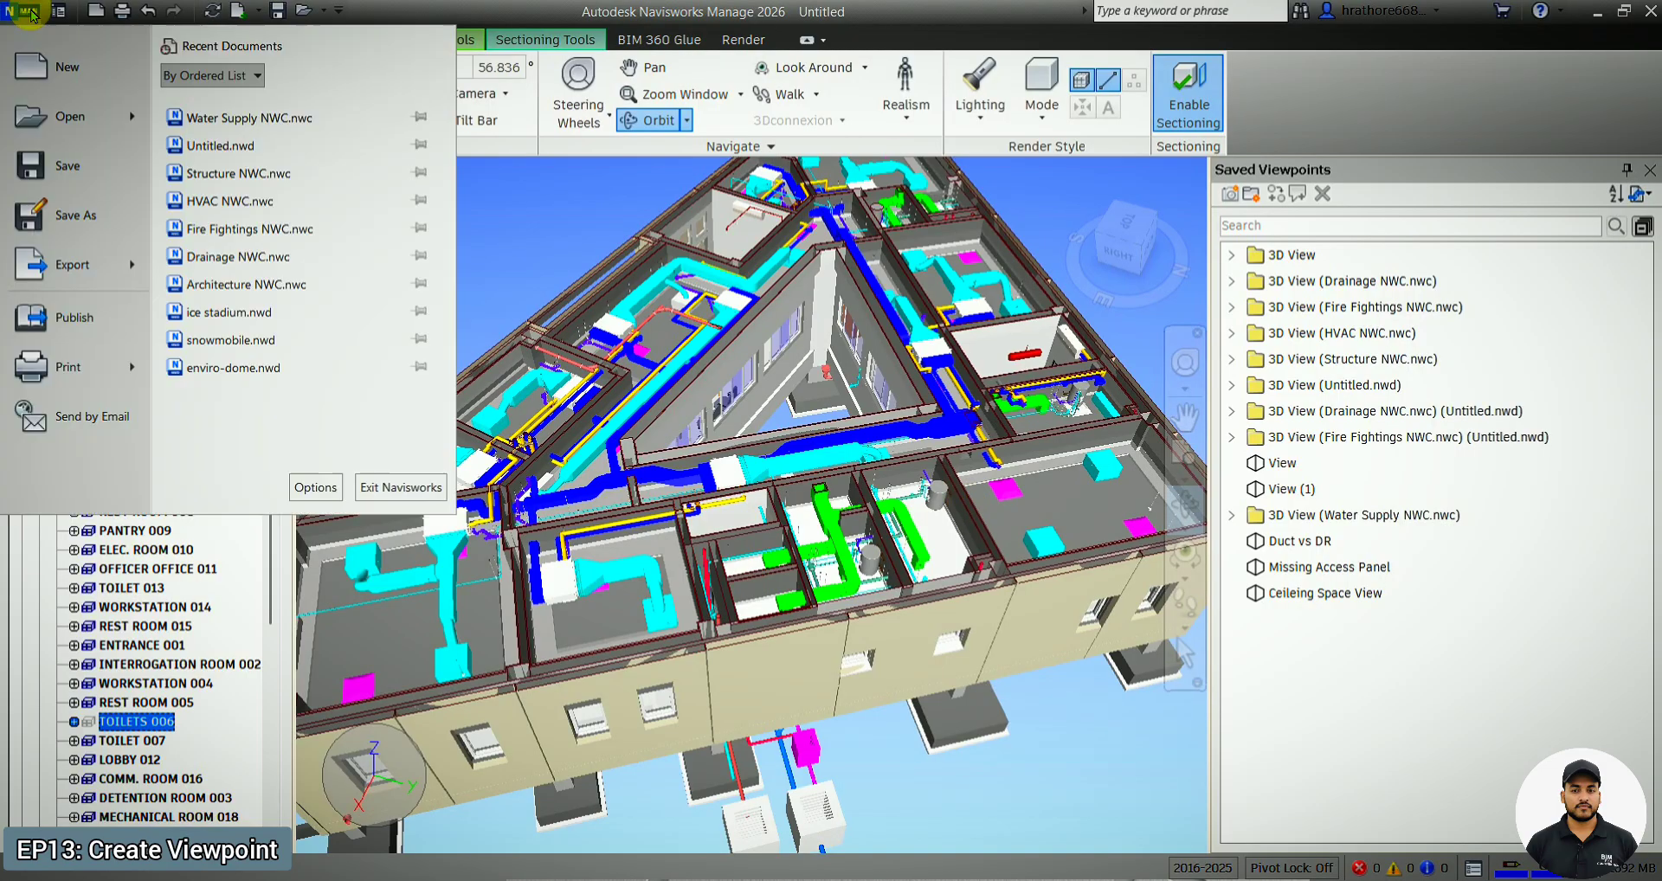
click(111, 217)
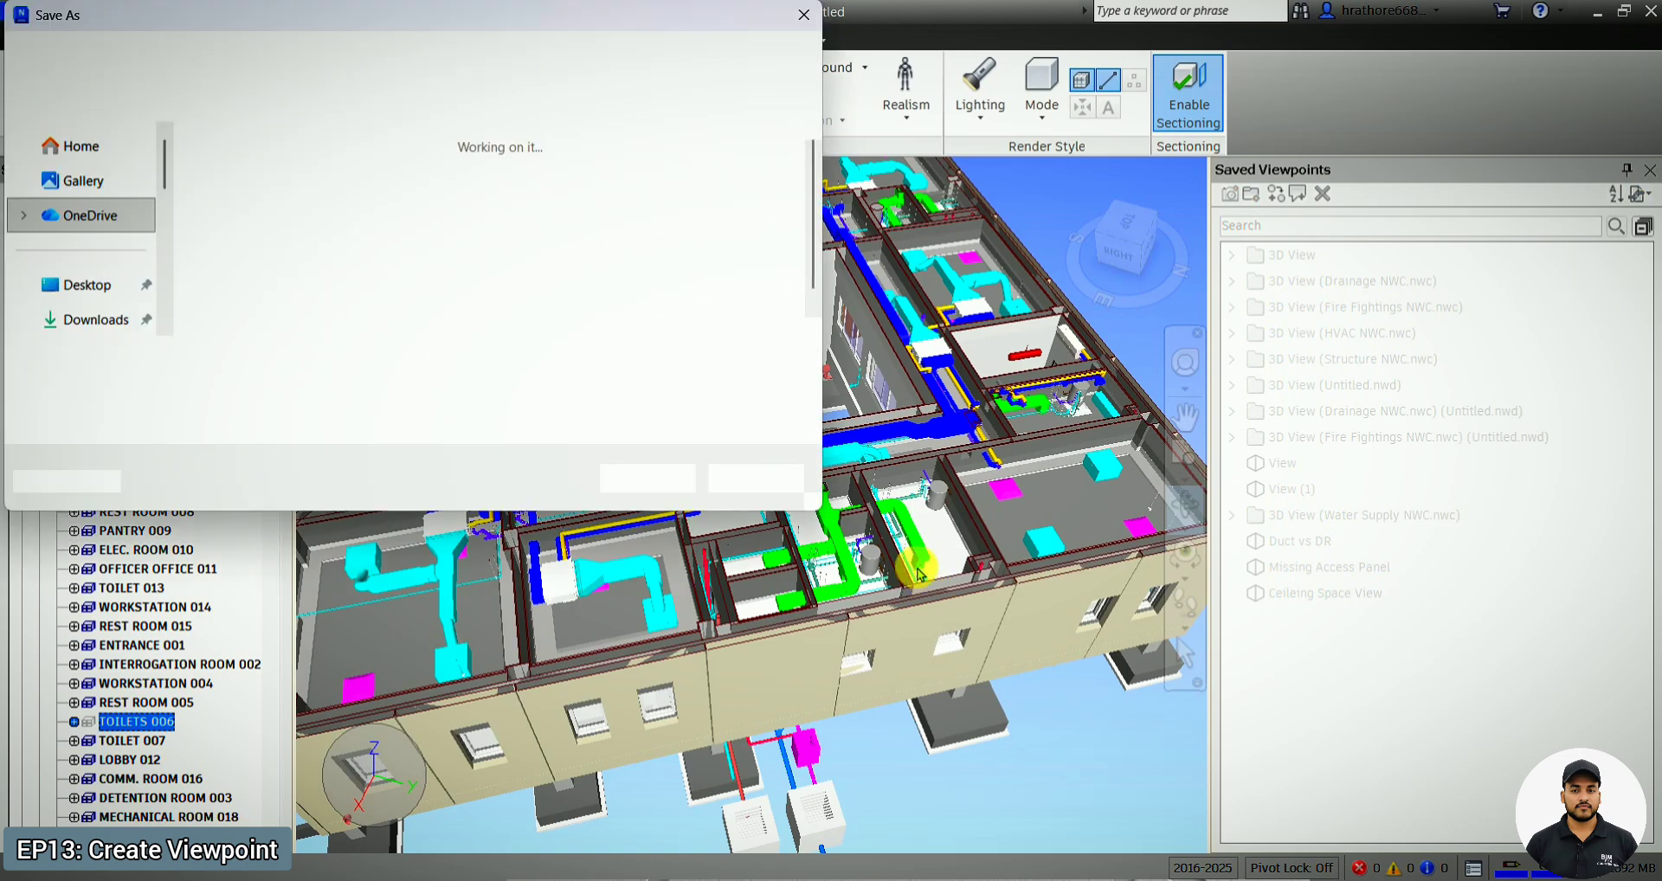
click(586, 386)
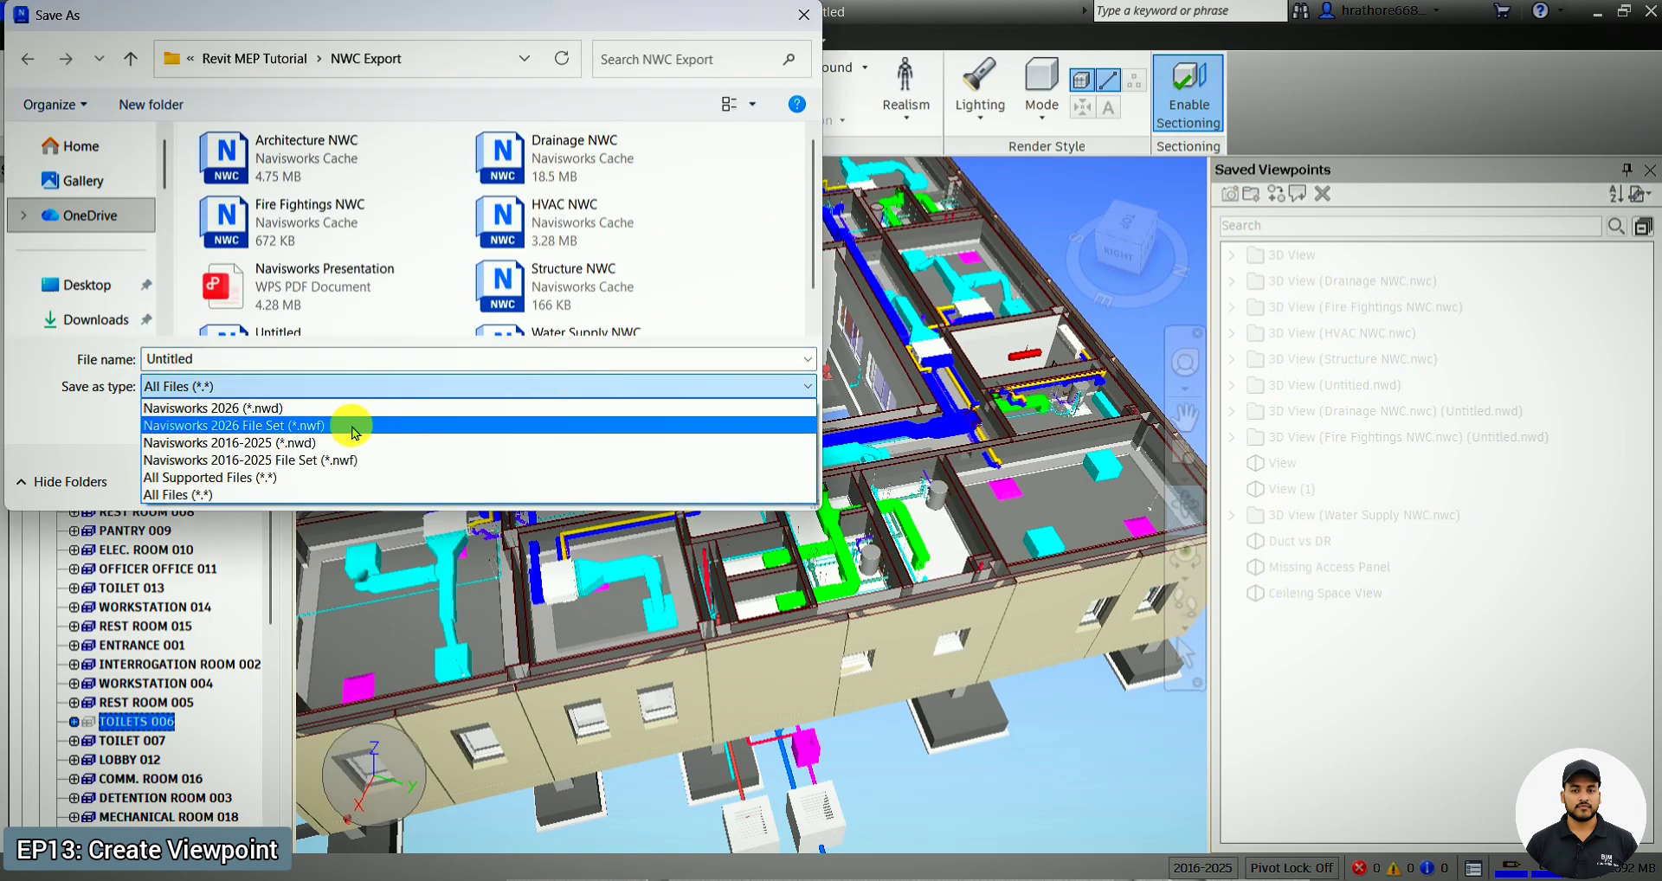
click(329, 443)
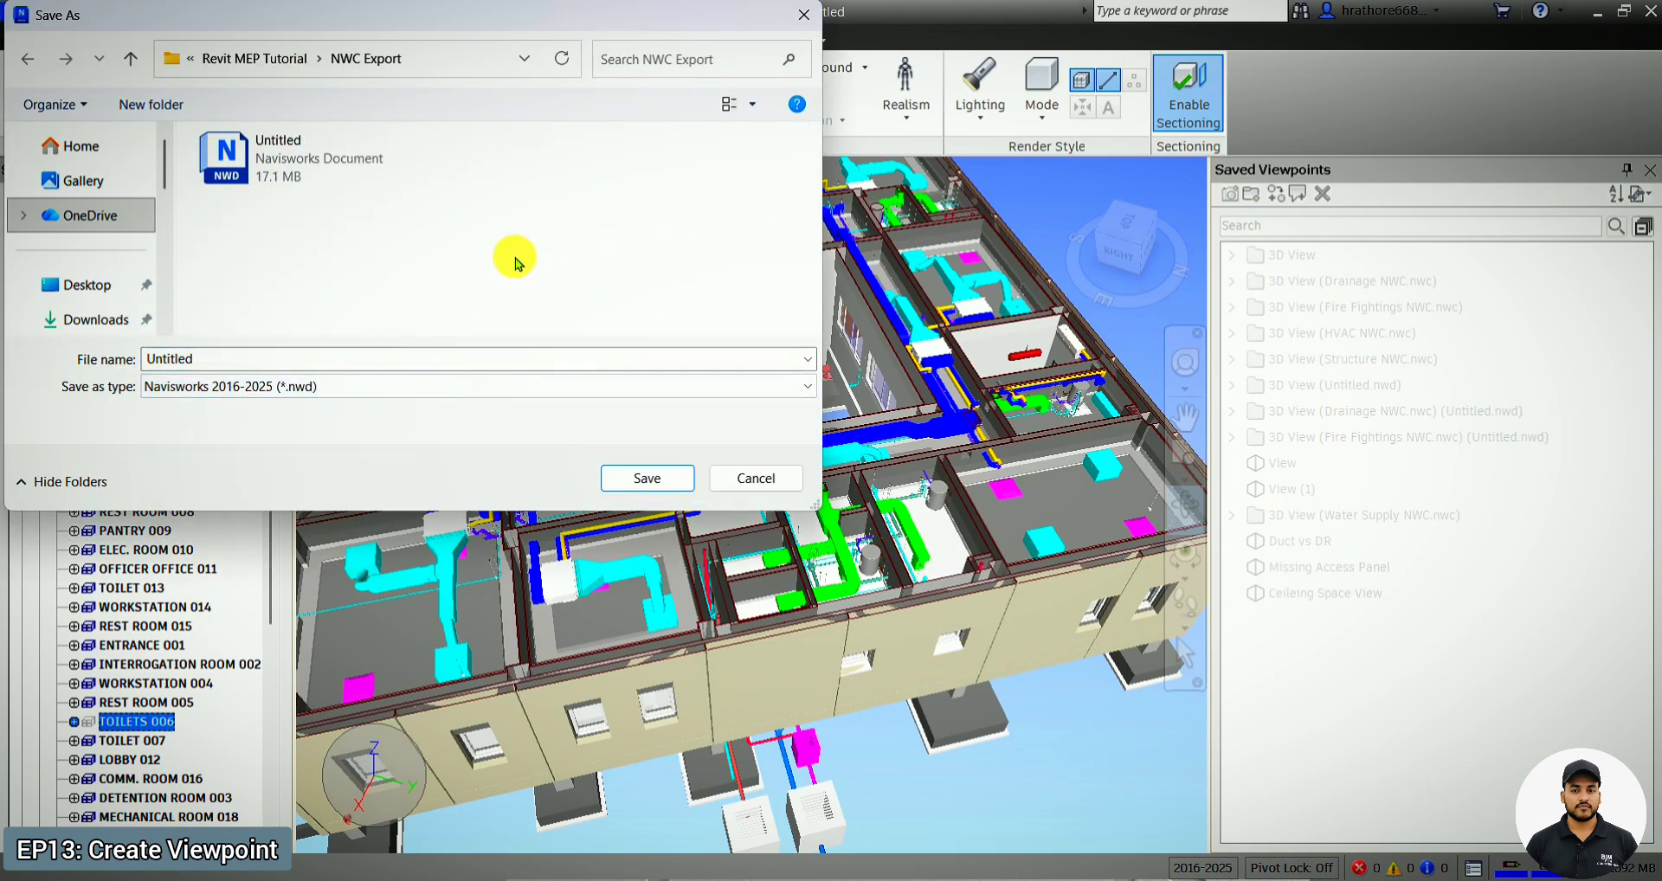
click(797, 19)
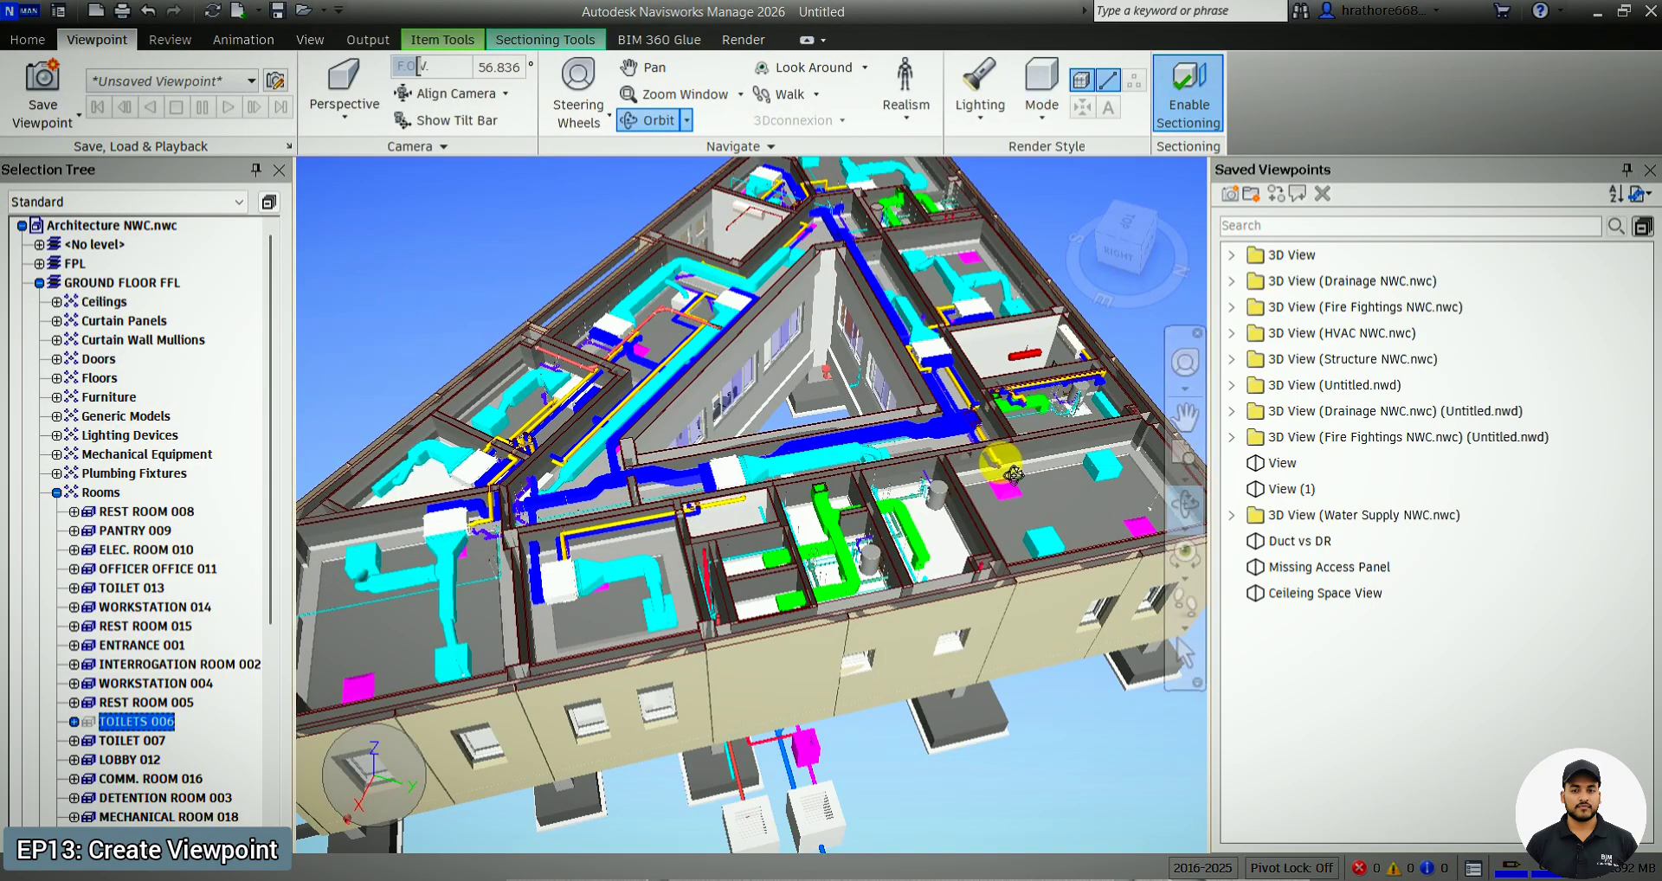
- Collapse the GROUND FLOOR FFL level of Architecture NWC.nwc in the selection tree
click(39, 283)
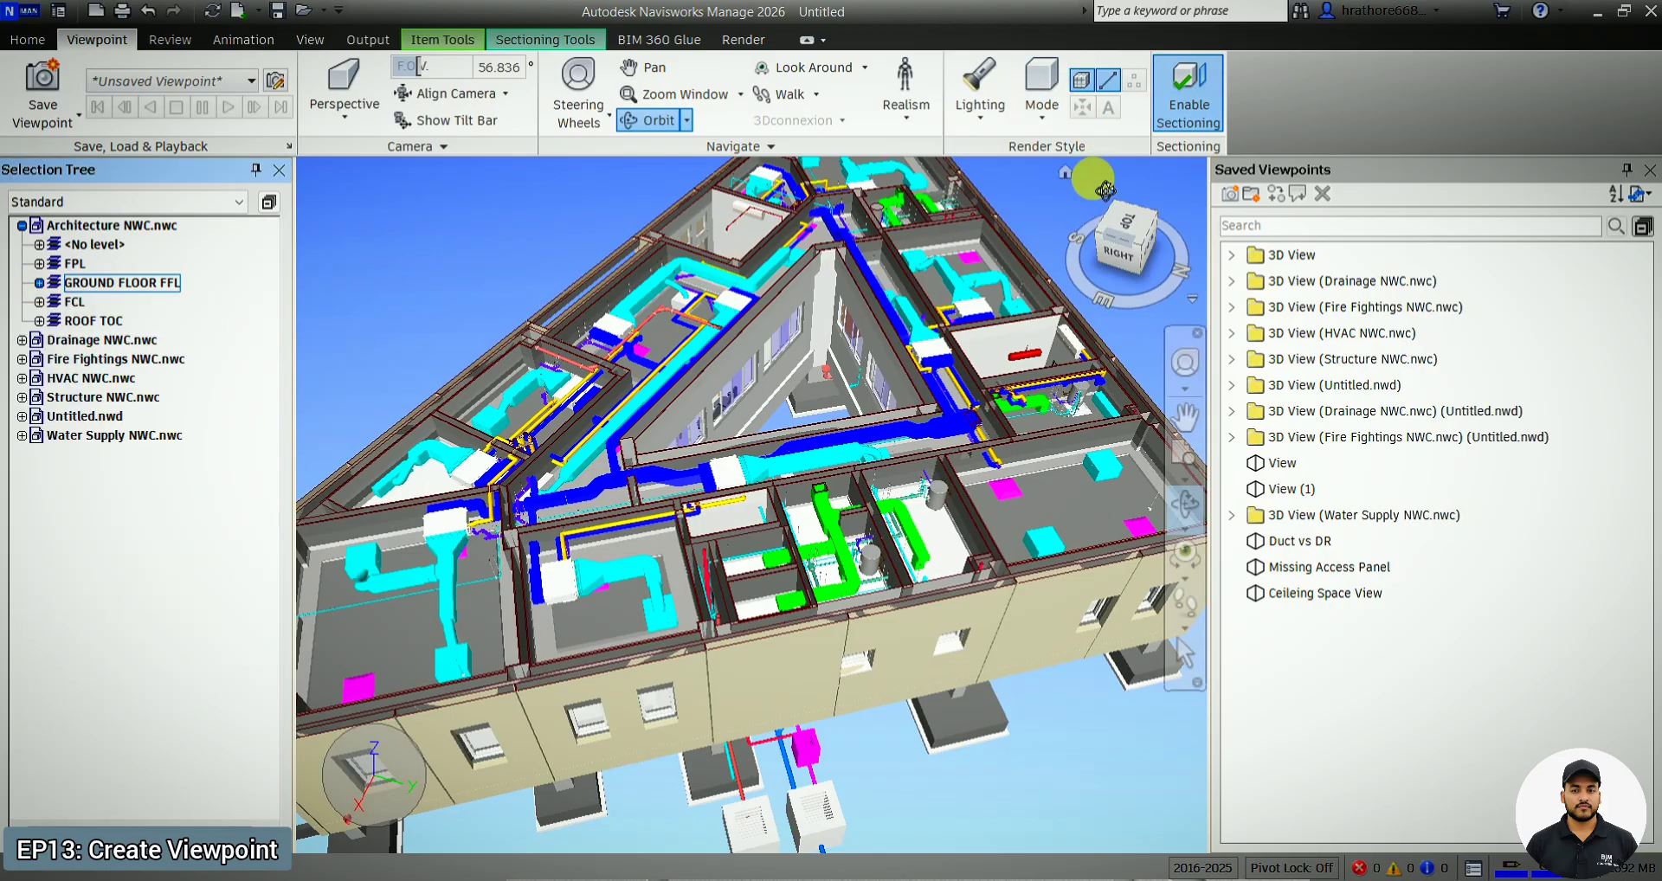
scroll(896, 533, down, 2)
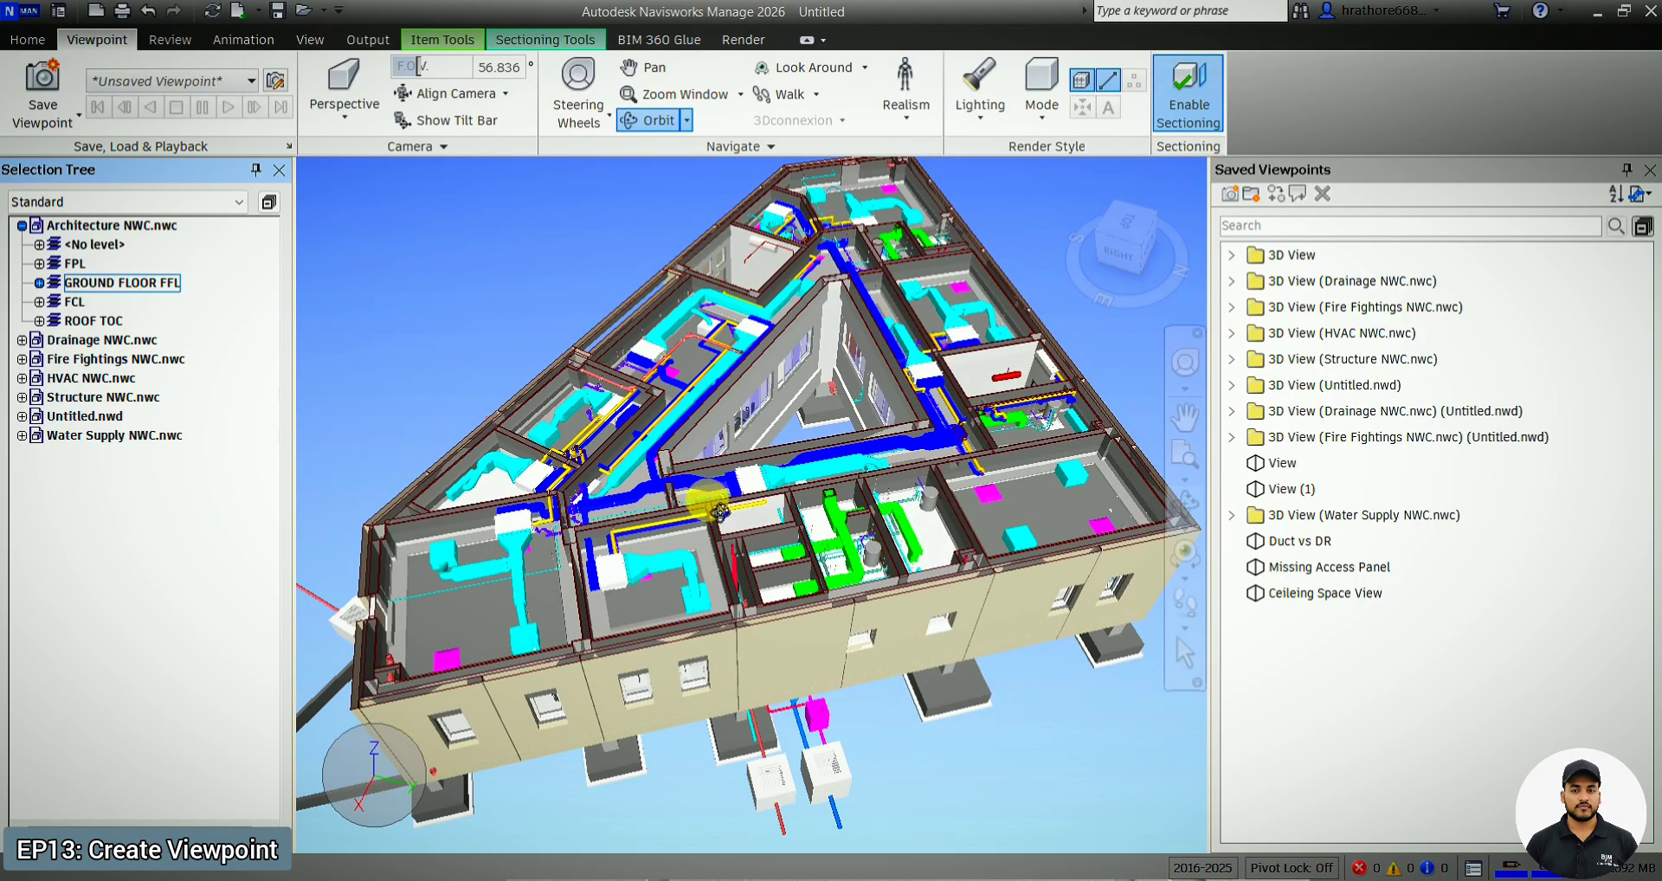
drag(896, 534, 868, 423)
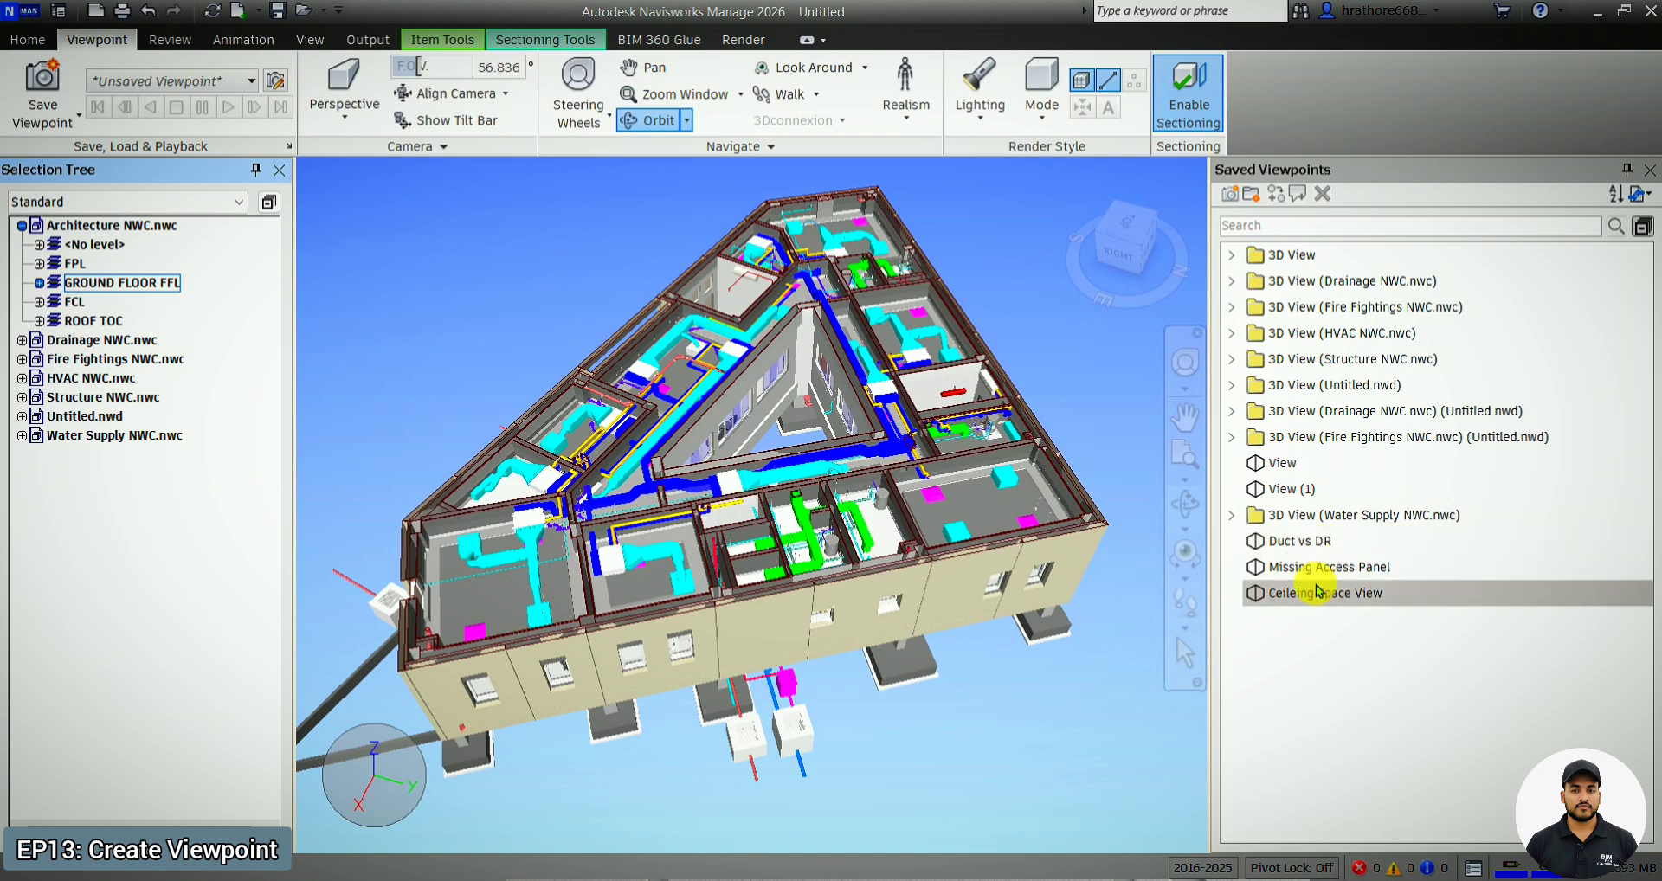
- Delete the saved viewpoint entries from 3D View through 3D View (Water Supply NWC.nwc), including View and View (1)
click(1316, 523)
shift+click(1290, 260)
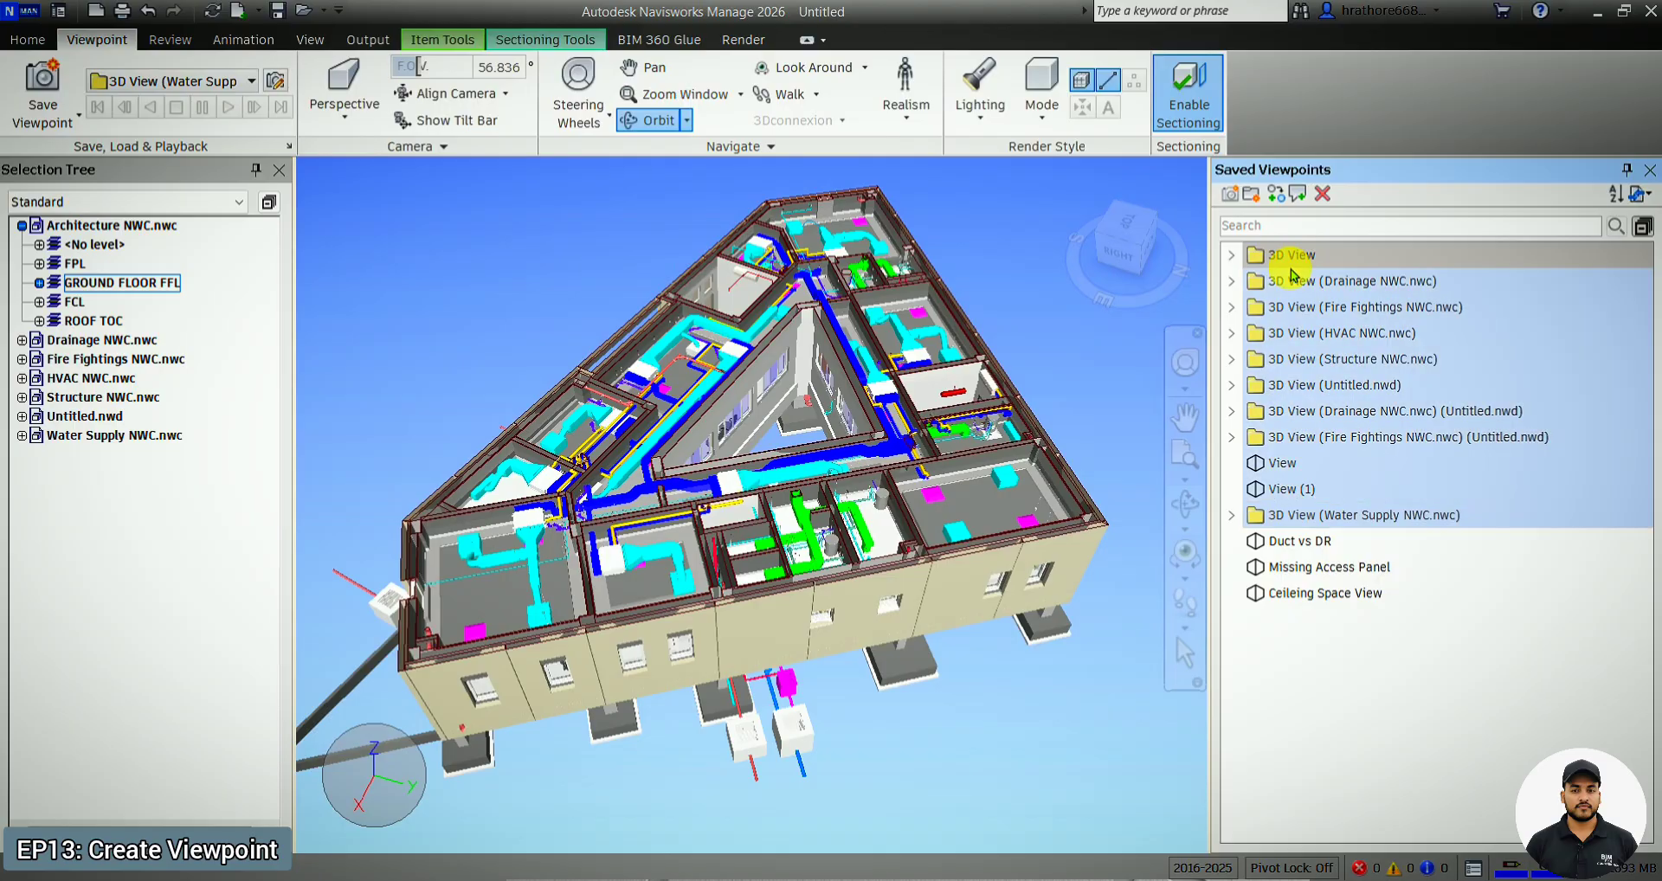
key(Delete)
- Create a new folder named "Clash" among the saved viewpoints
right_click(1333, 394)
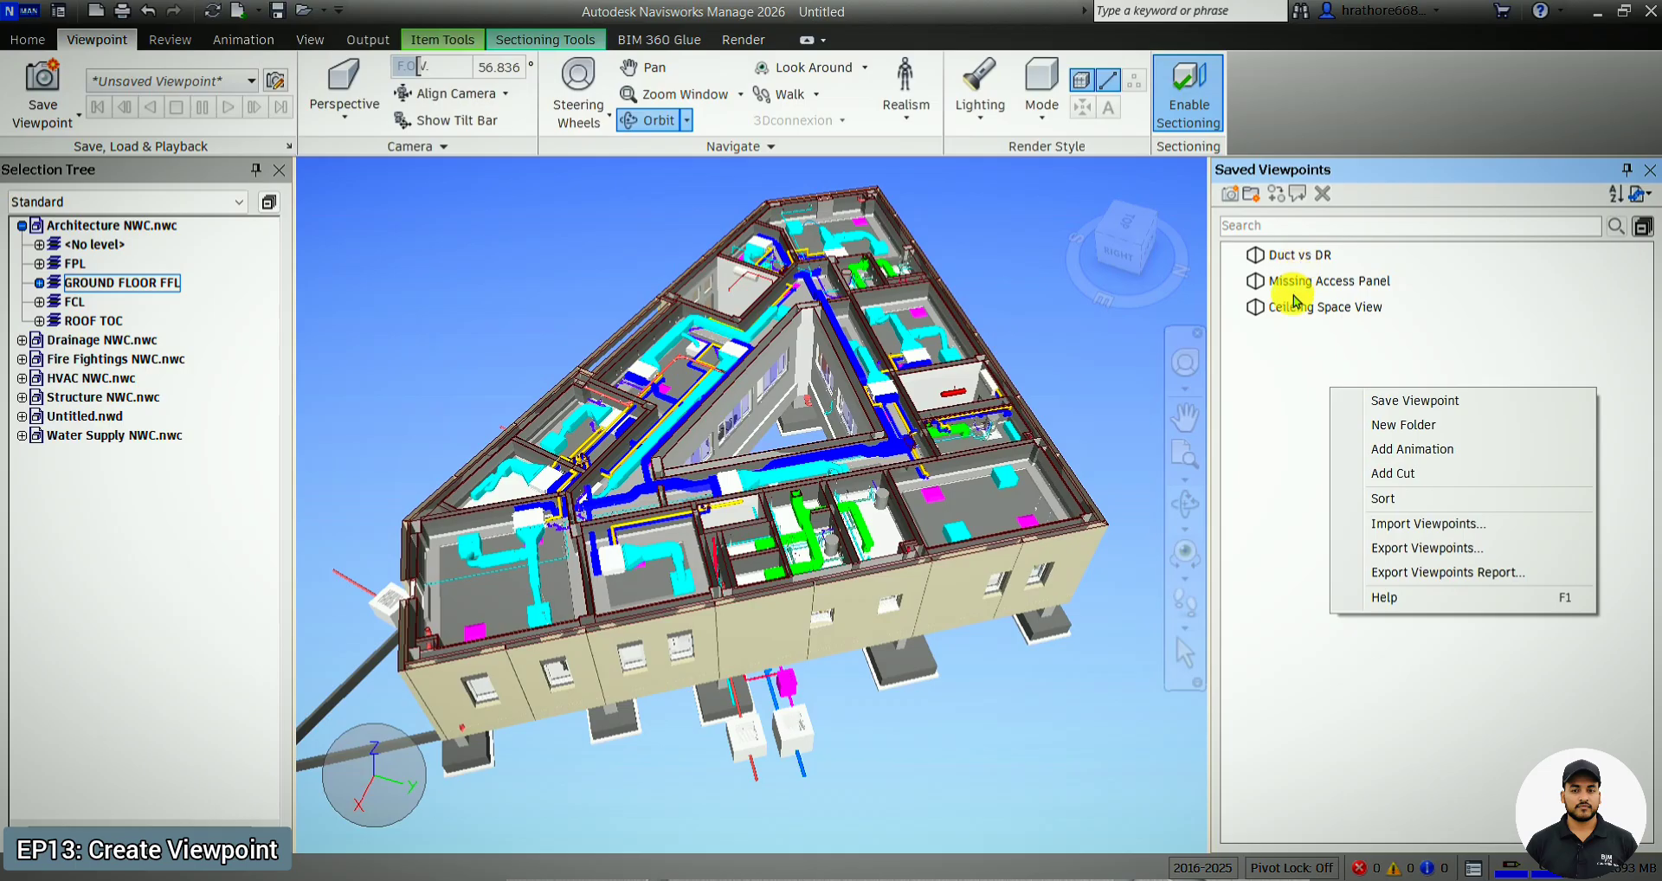
right_click(1297, 358)
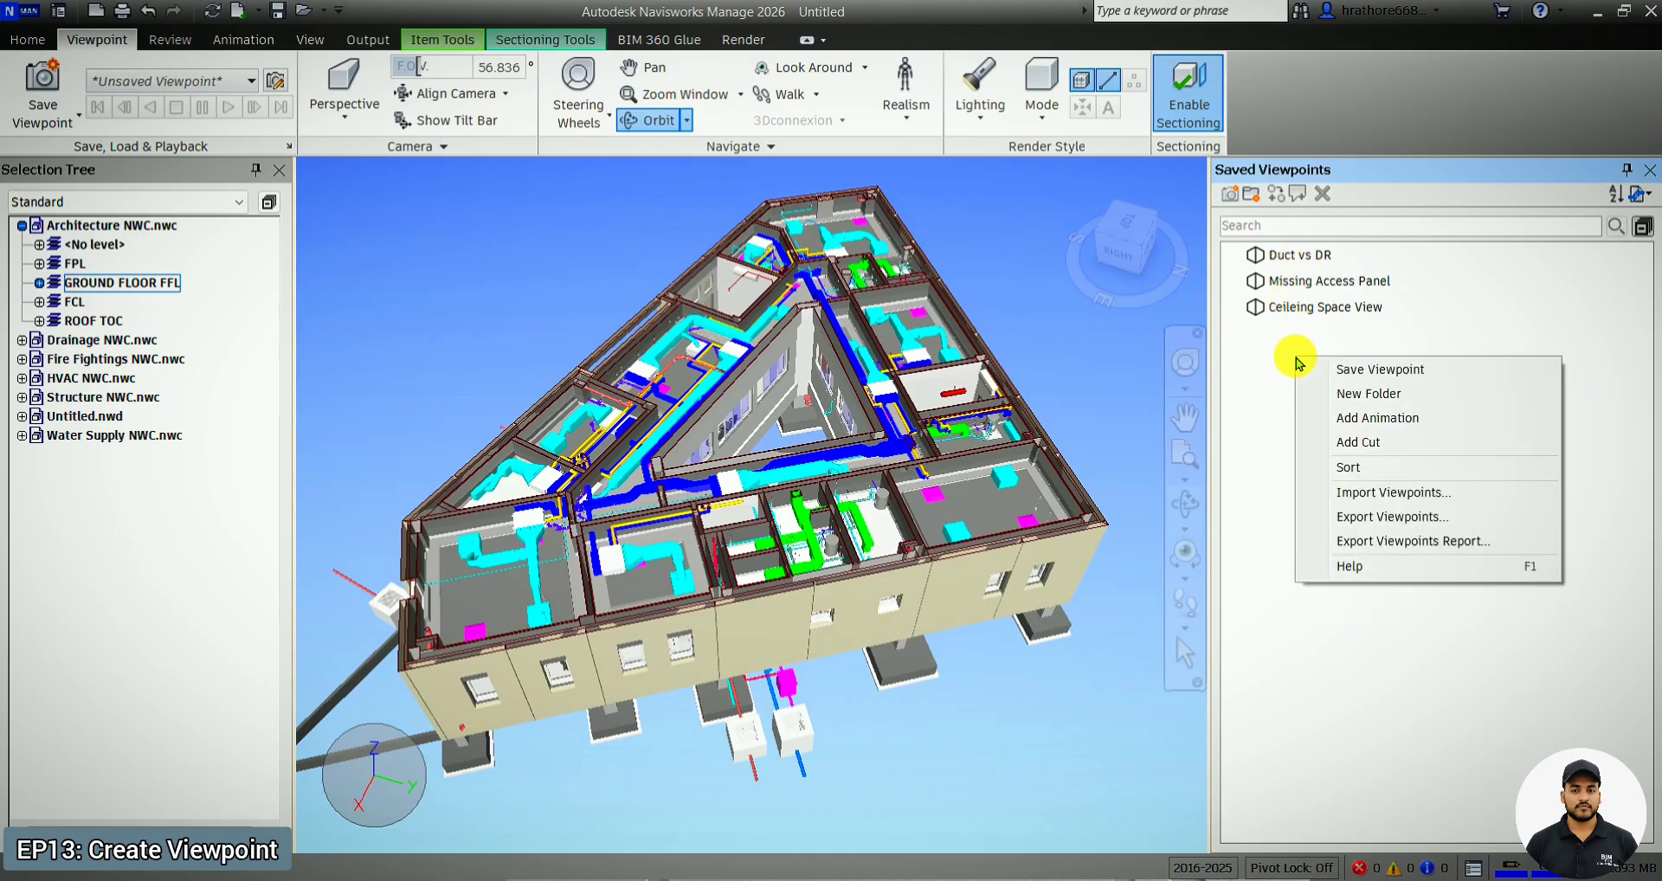
right_click(1265, 371)
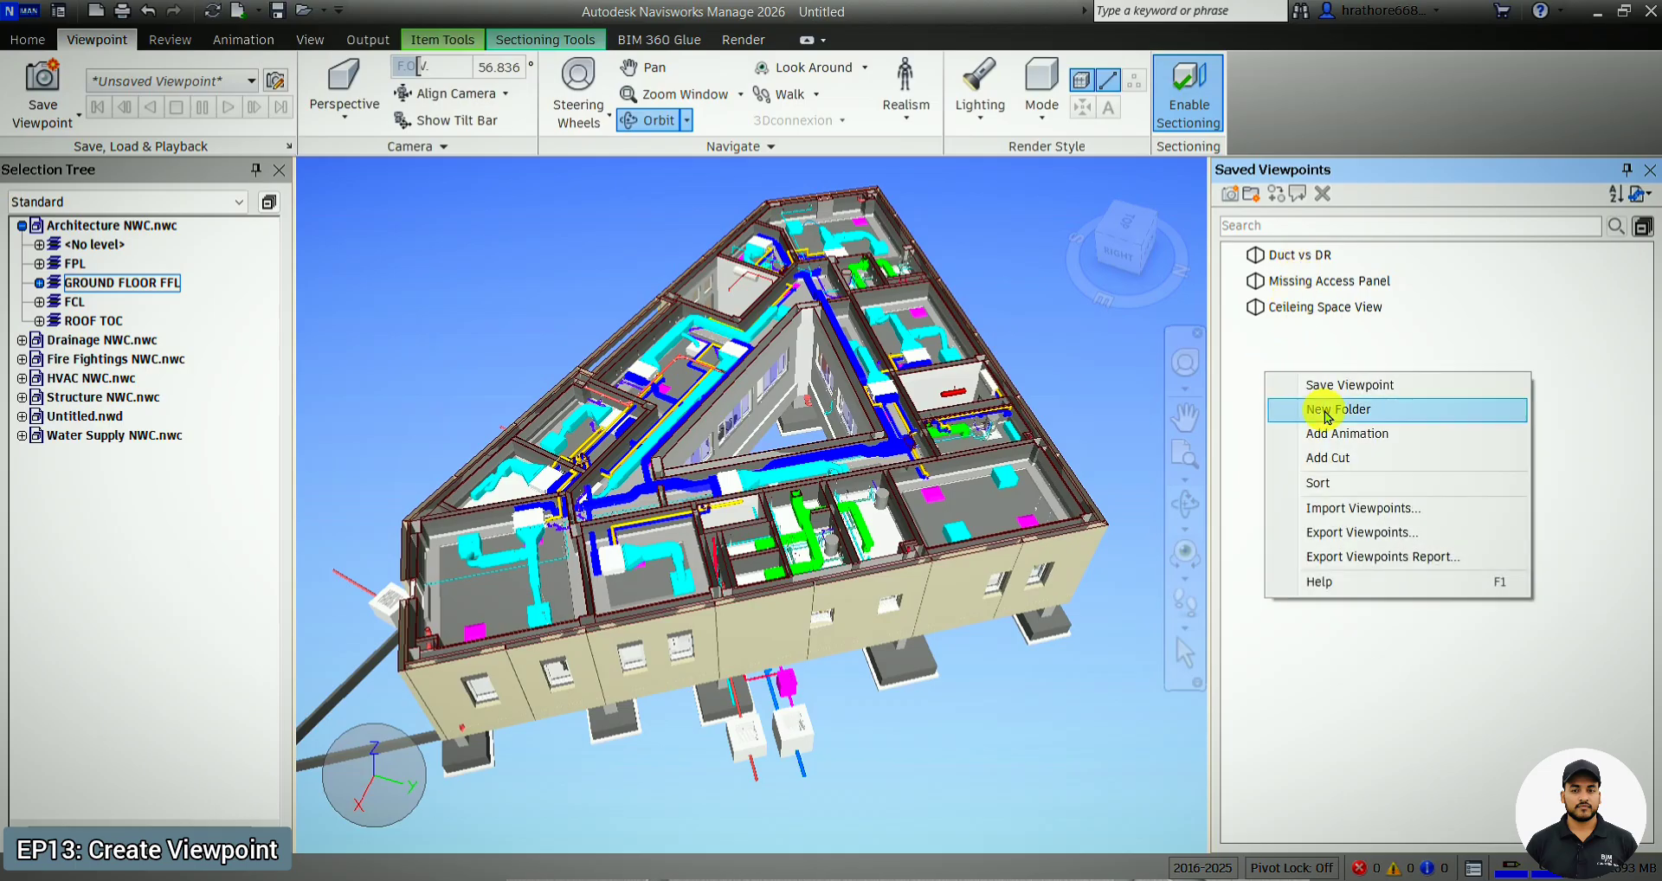
click(1299, 409)
key(Caps_Lock)
text(C)
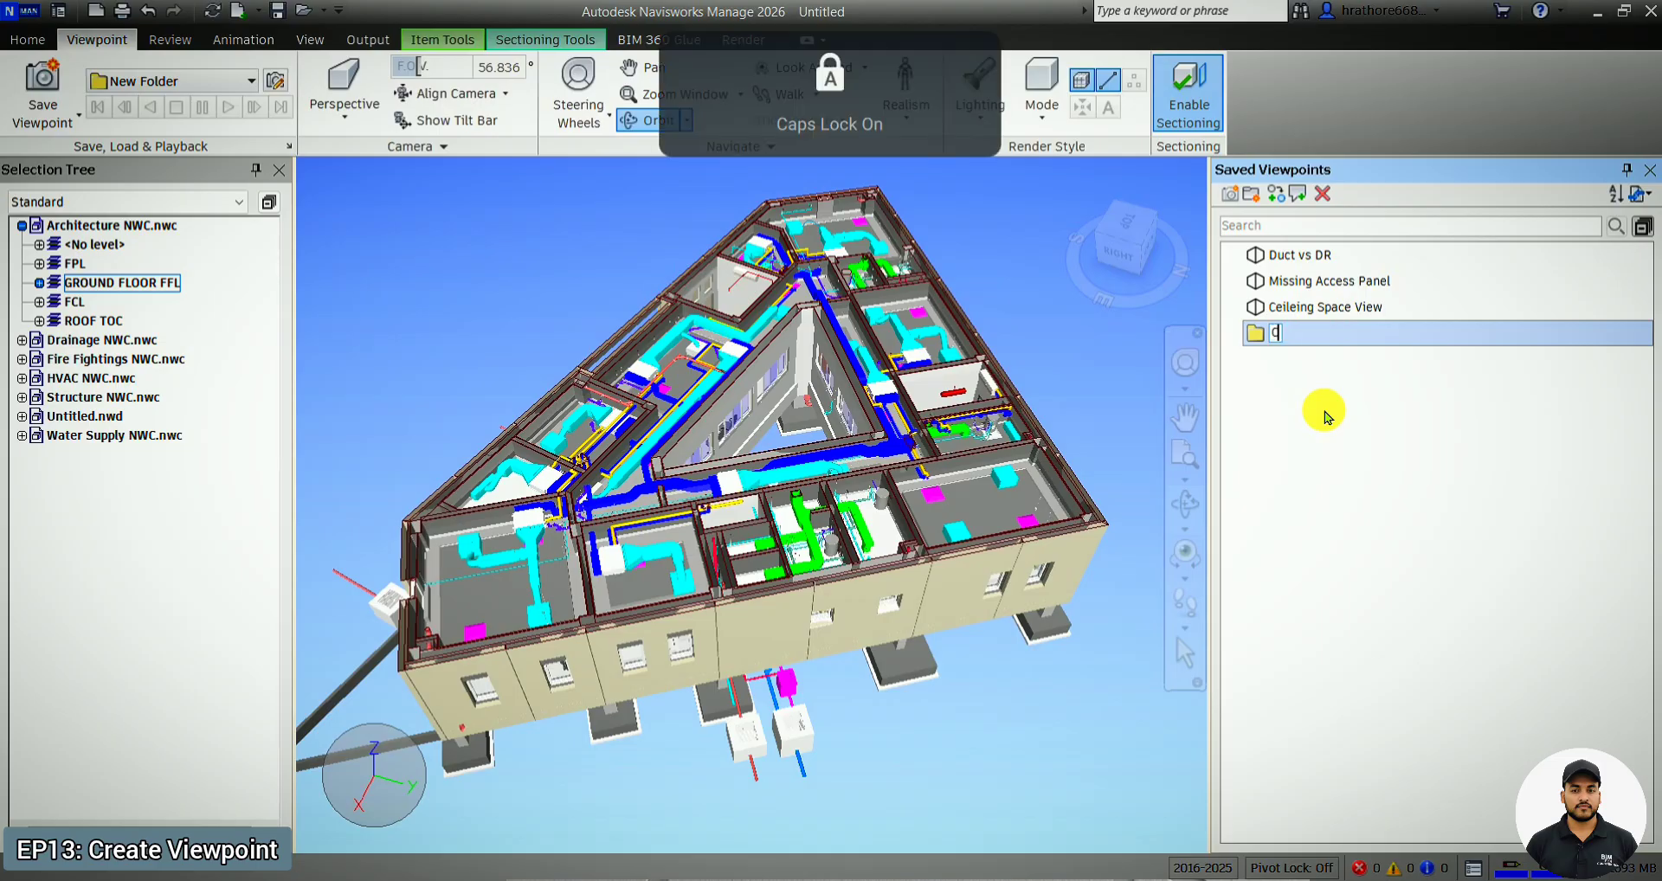
text(lash)
key(Return)
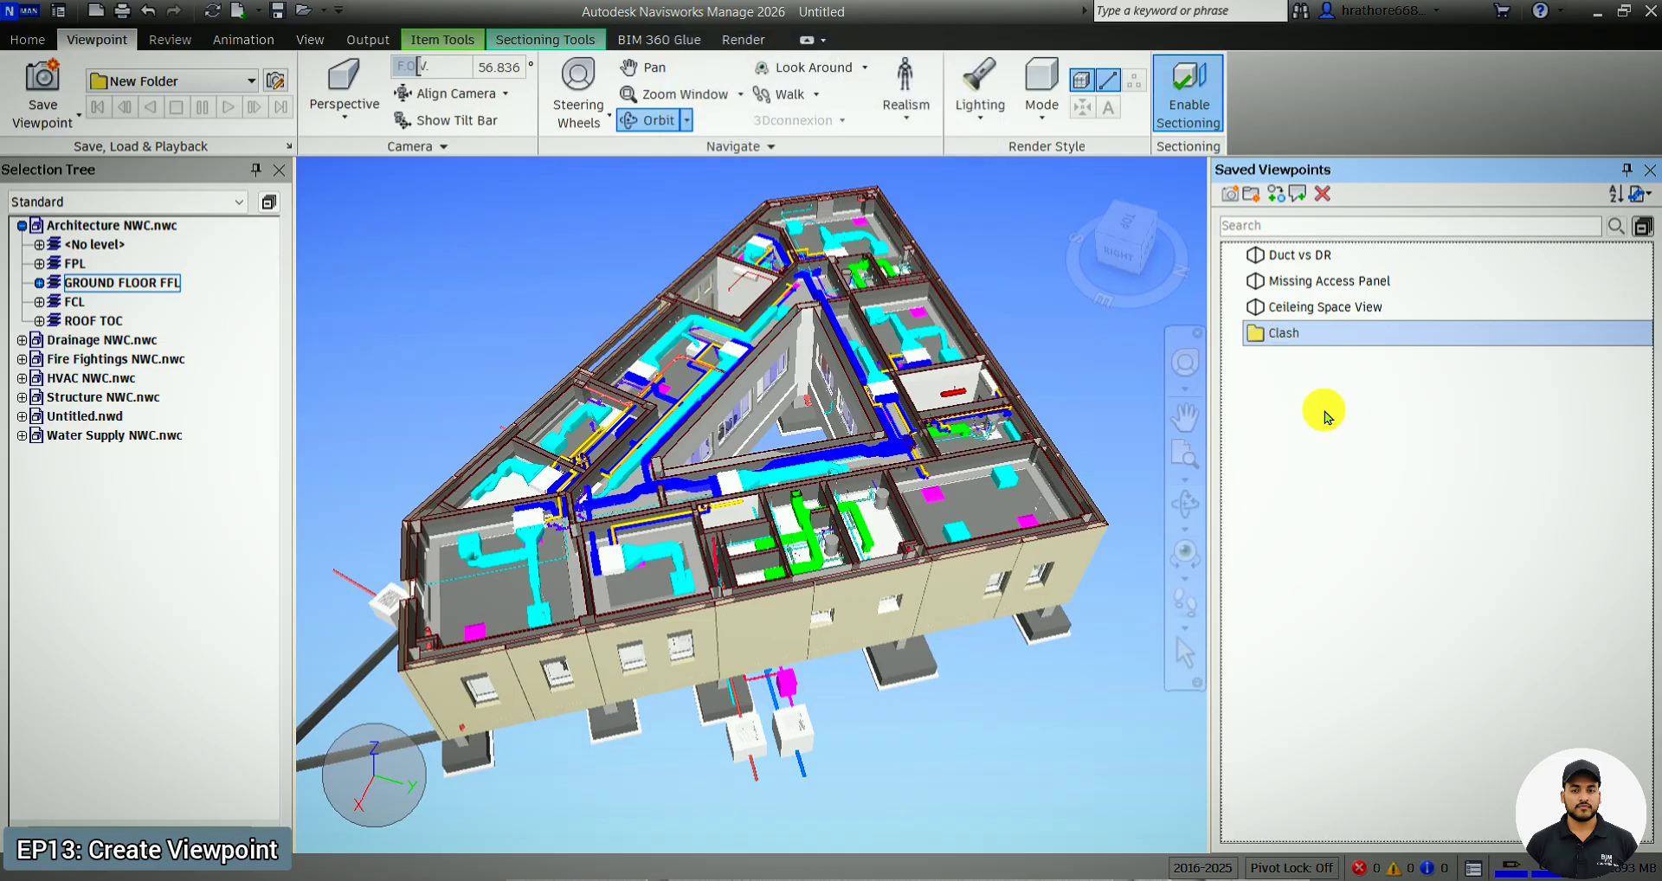
- Move the saved viewpoints Duct vs DR and Missing Access Panel into the Clash folder
click(1307, 255)
ctrl+click(1317, 281)
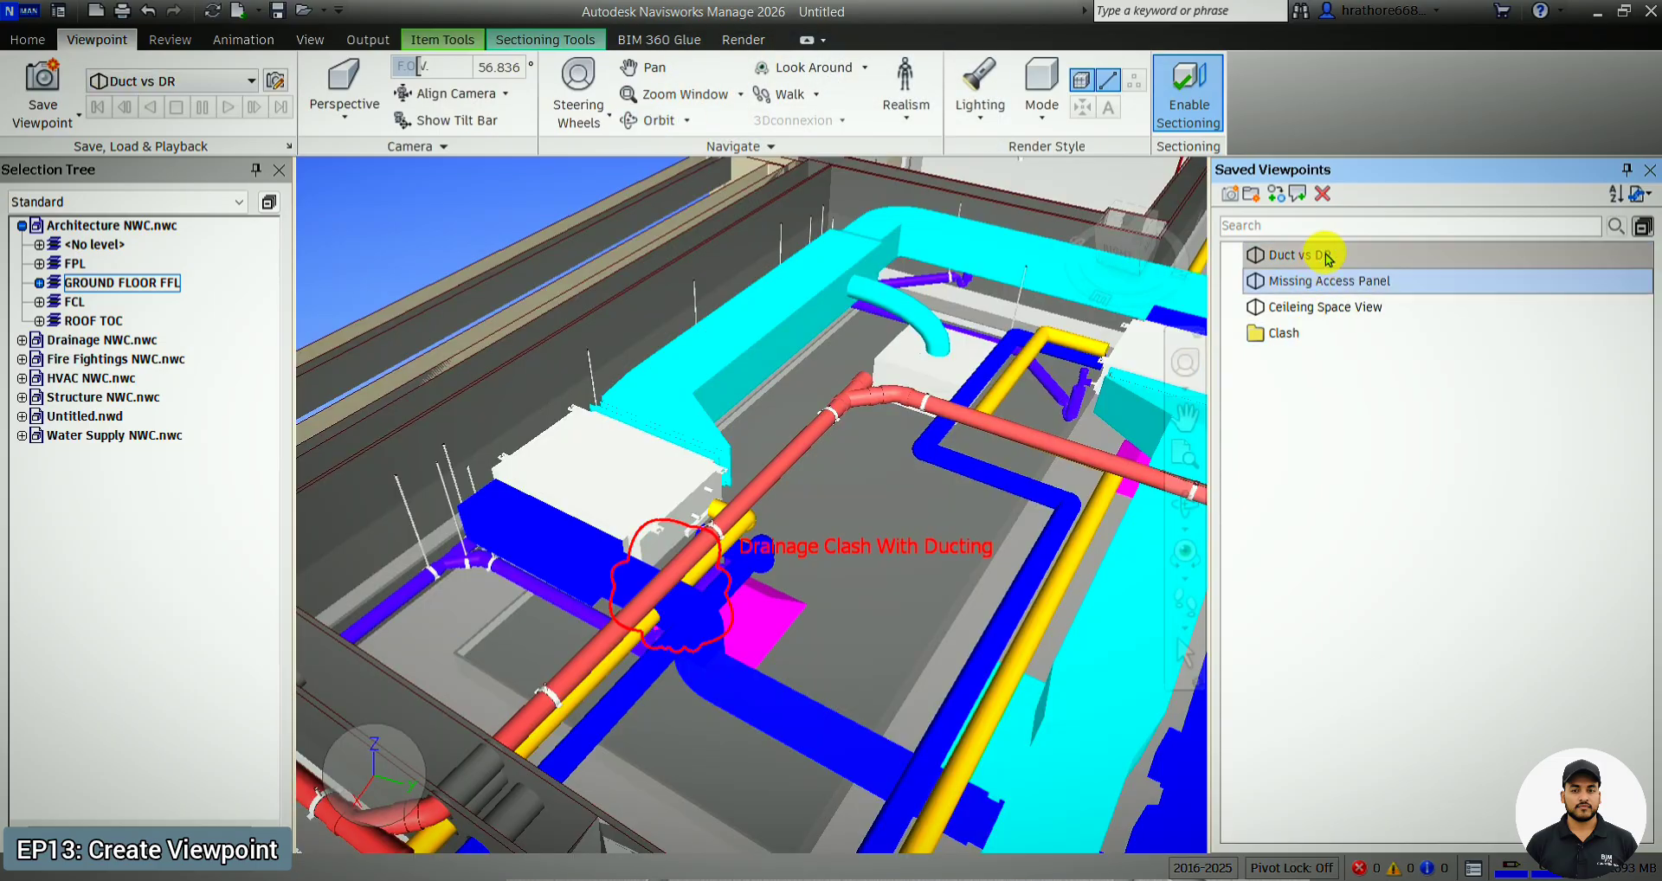
drag(1325, 257, 1303, 339)
- Create another saved viewpoints folder inside Clash and name it "3D View"
right_click(1303, 383)
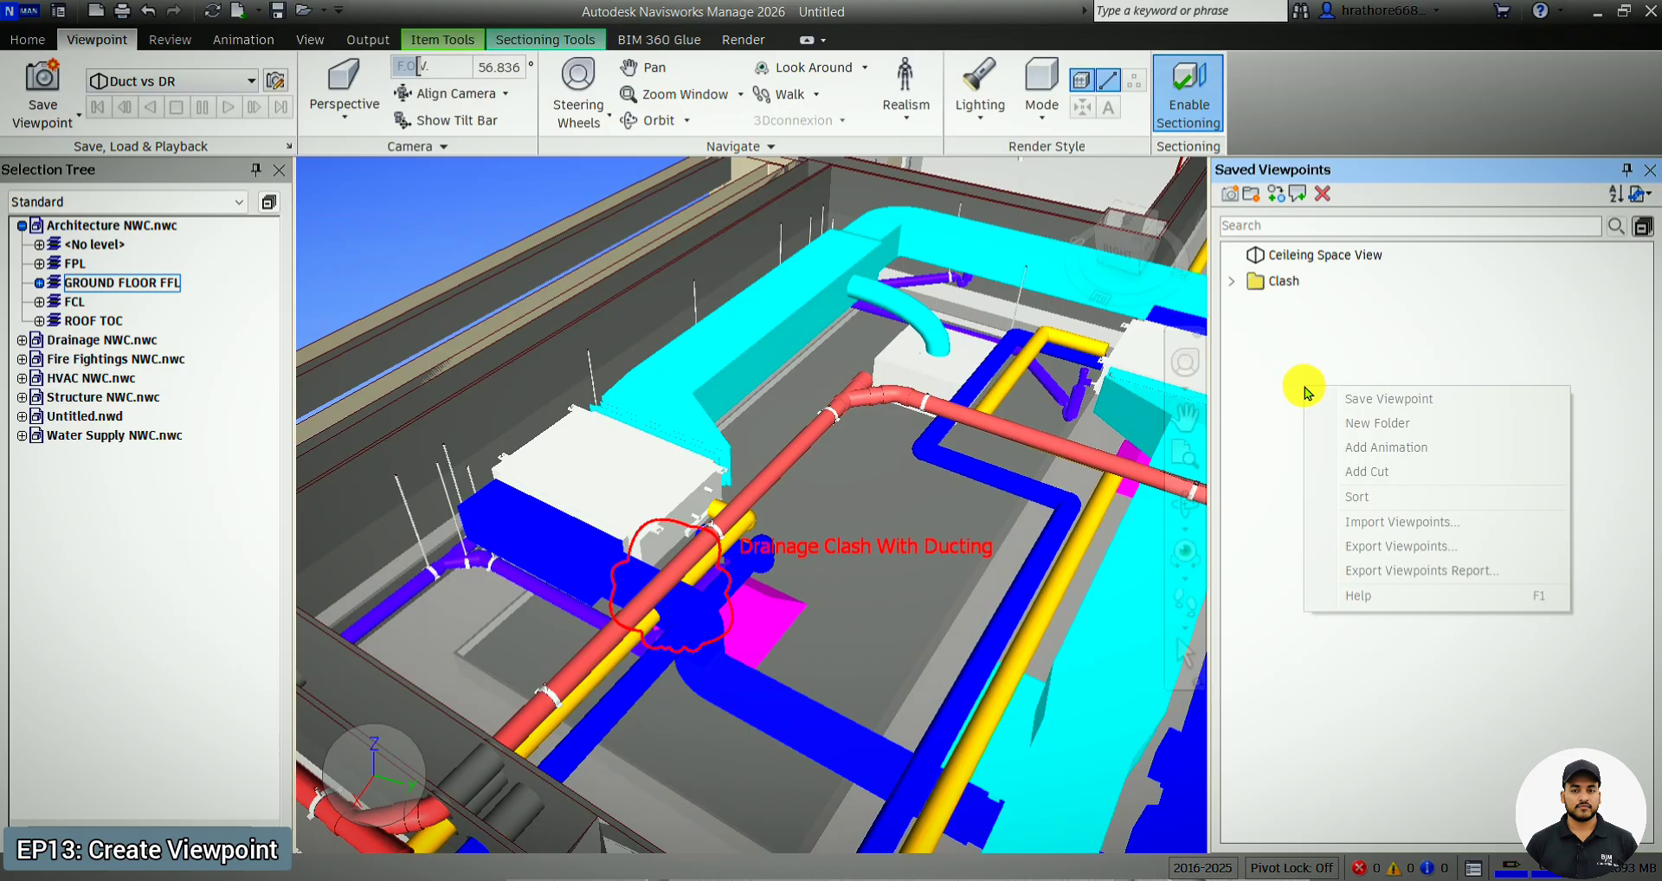
click(1383, 428)
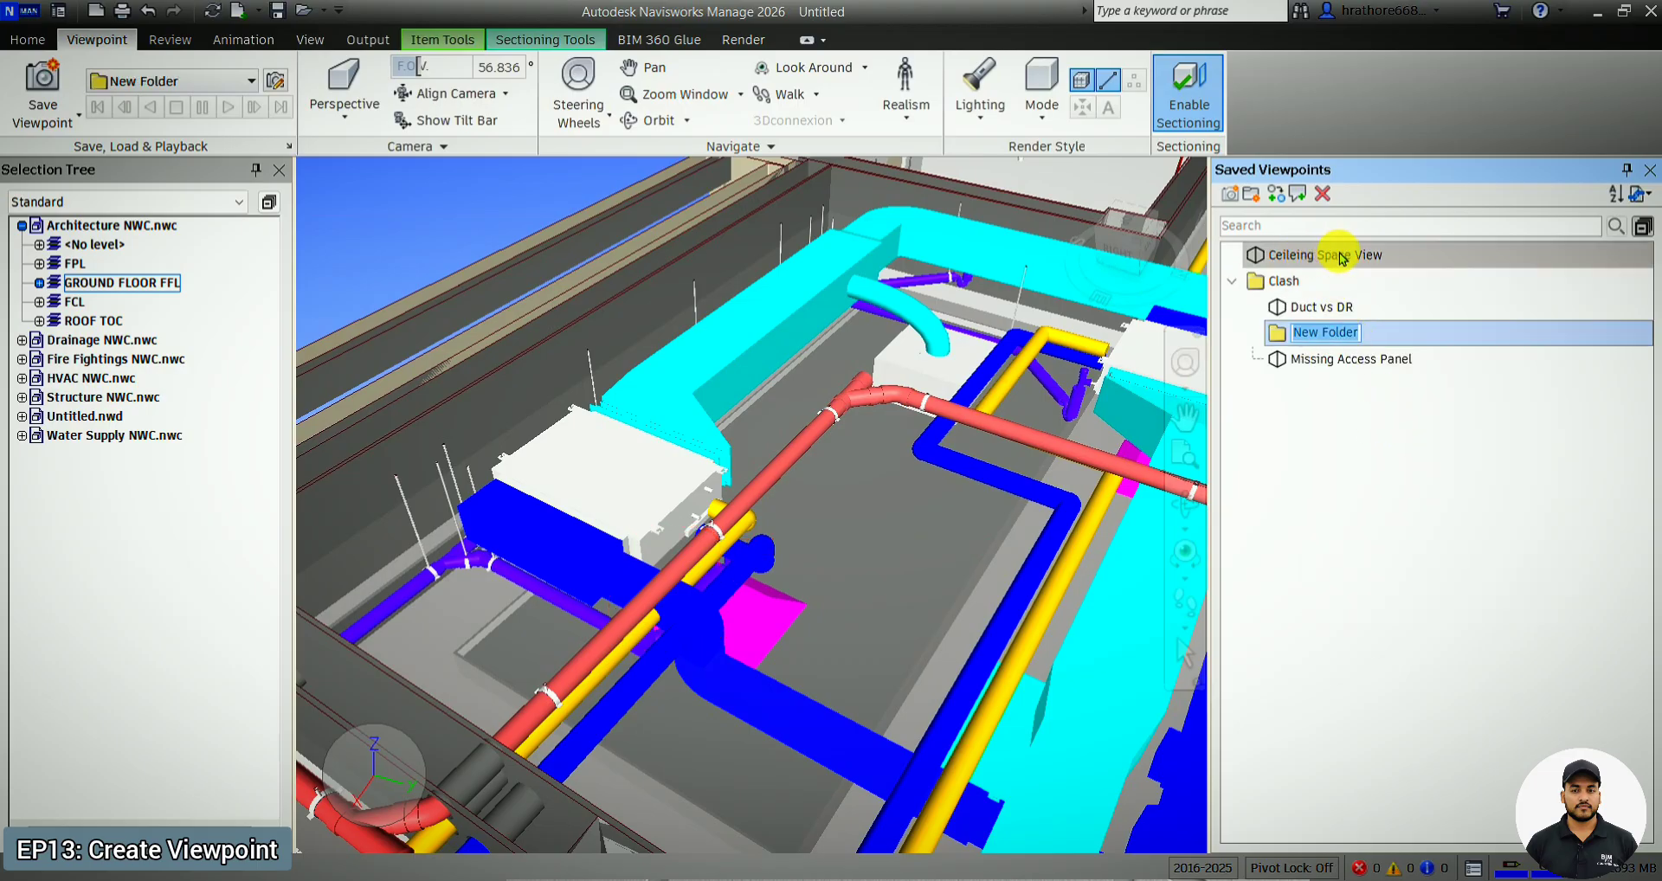
key(Caps_Lock)
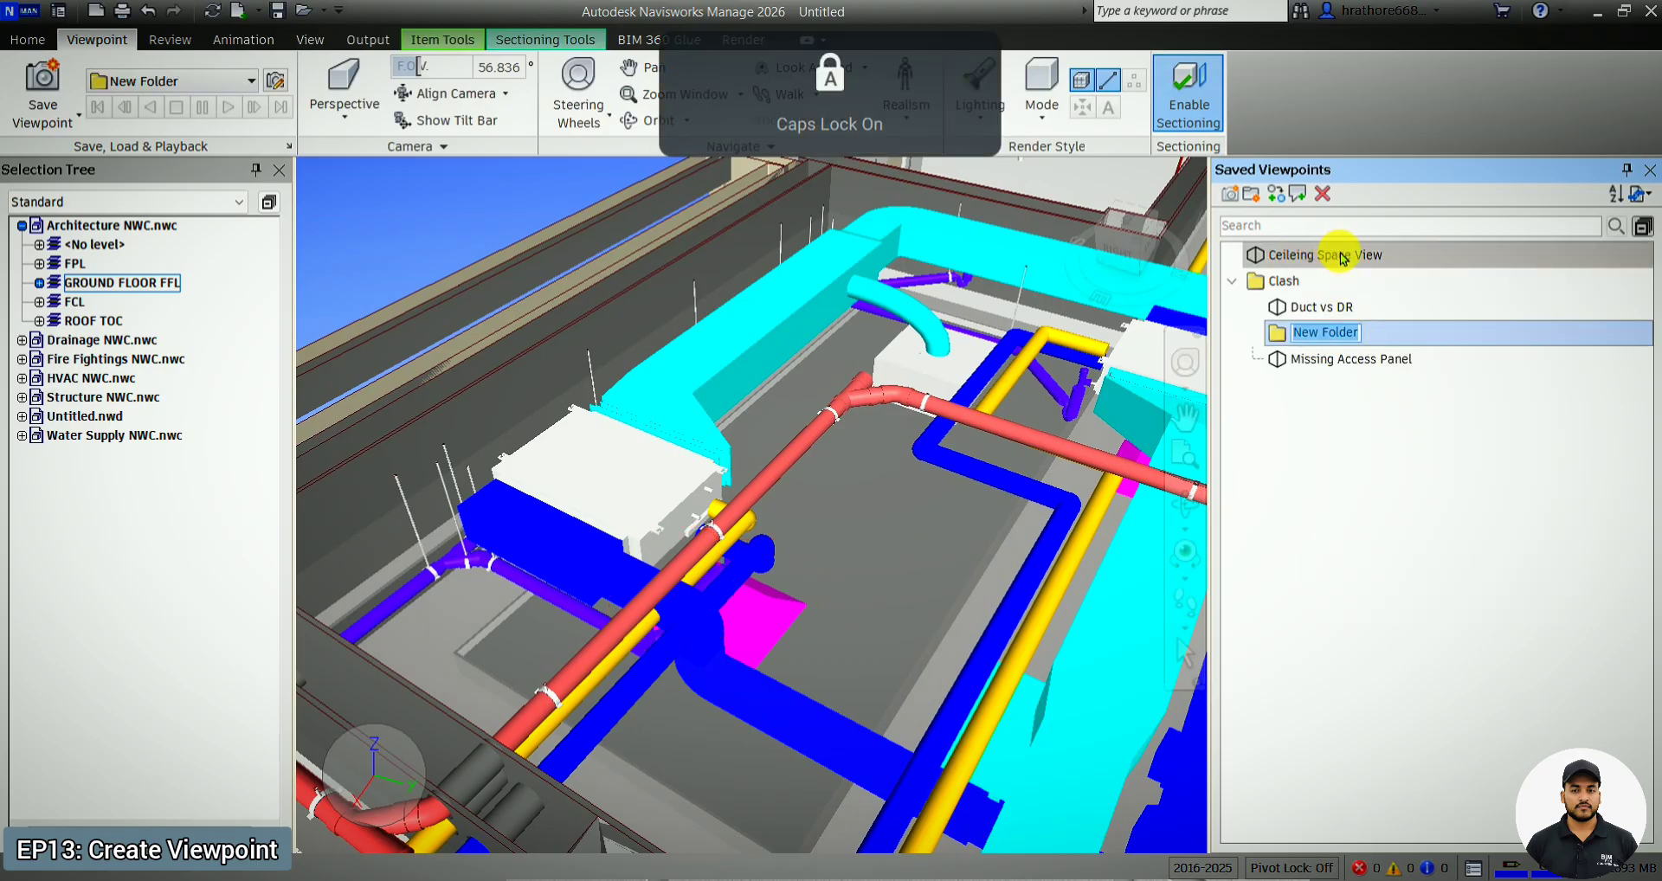
text(P)
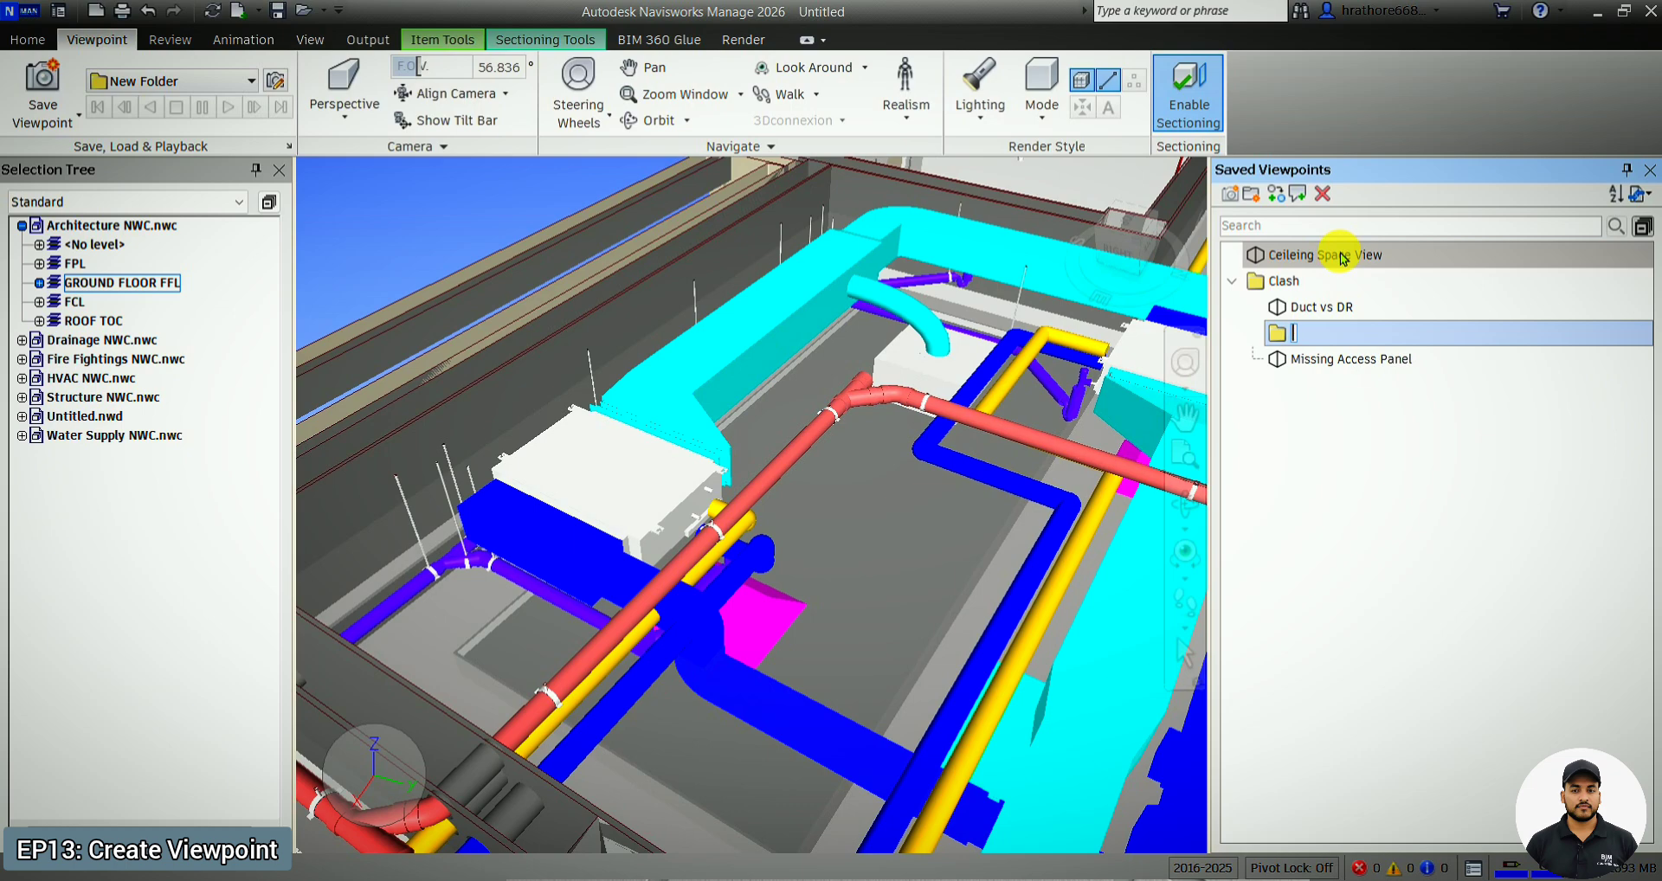
text(D V)
key(Caps_Lock)
key(Return)
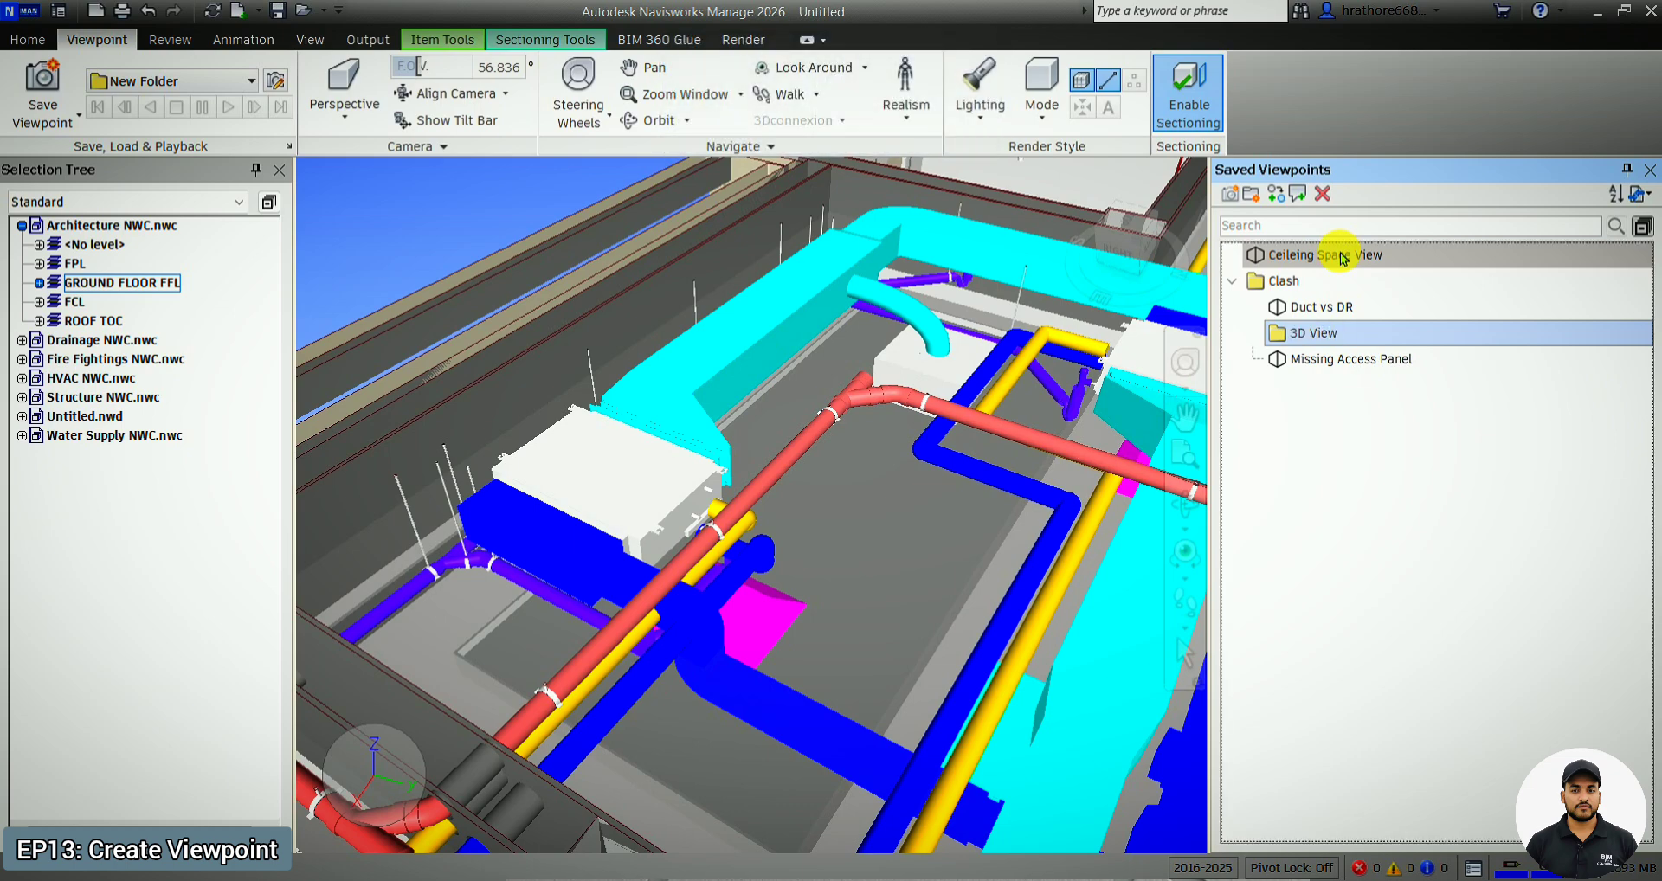
- Move the Ceileing Space View viewpoint into the 3D View folder and expand that folder
drag(1331, 263, 1298, 272)
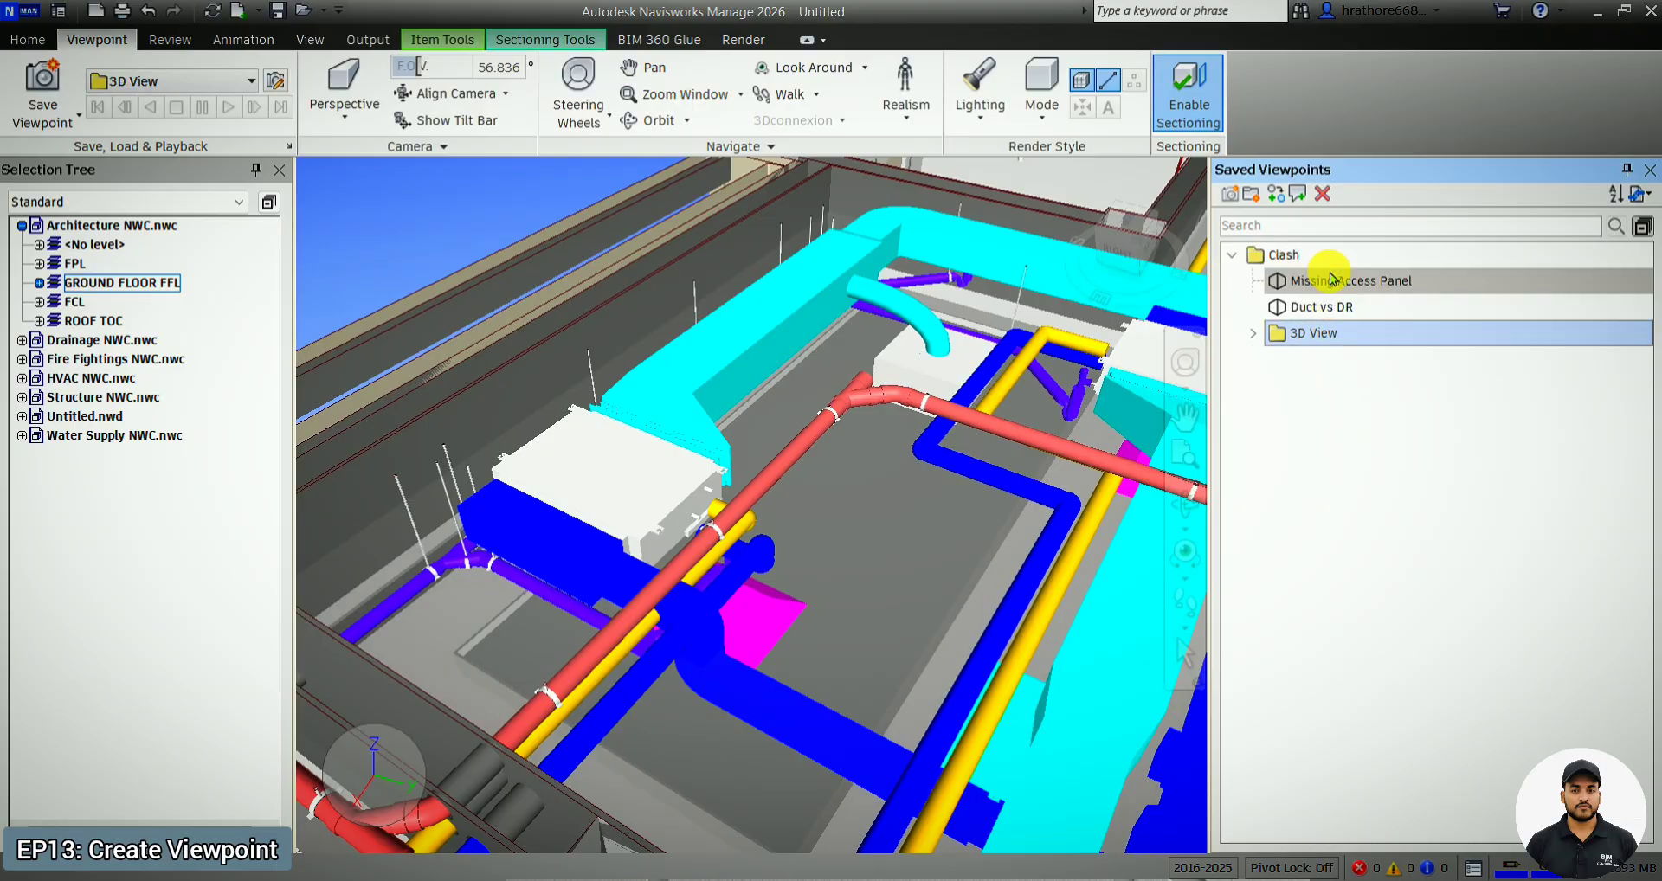
click(1257, 335)
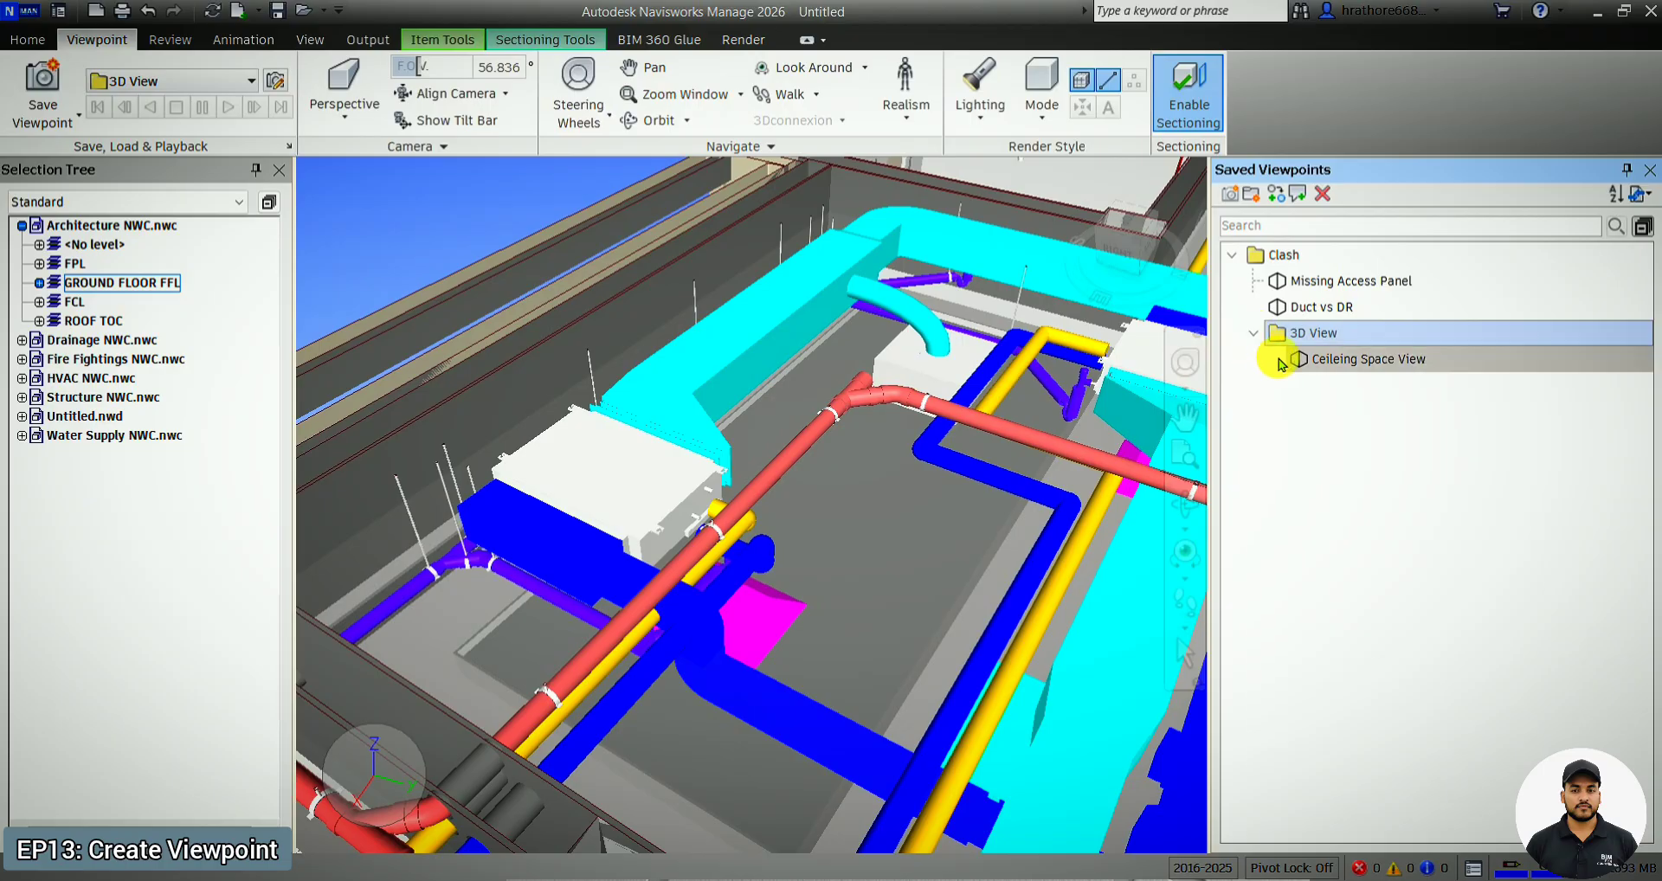
- Try to move the 3D View folder out of the Clash folder
right_click(1317, 471)
click(1309, 337)
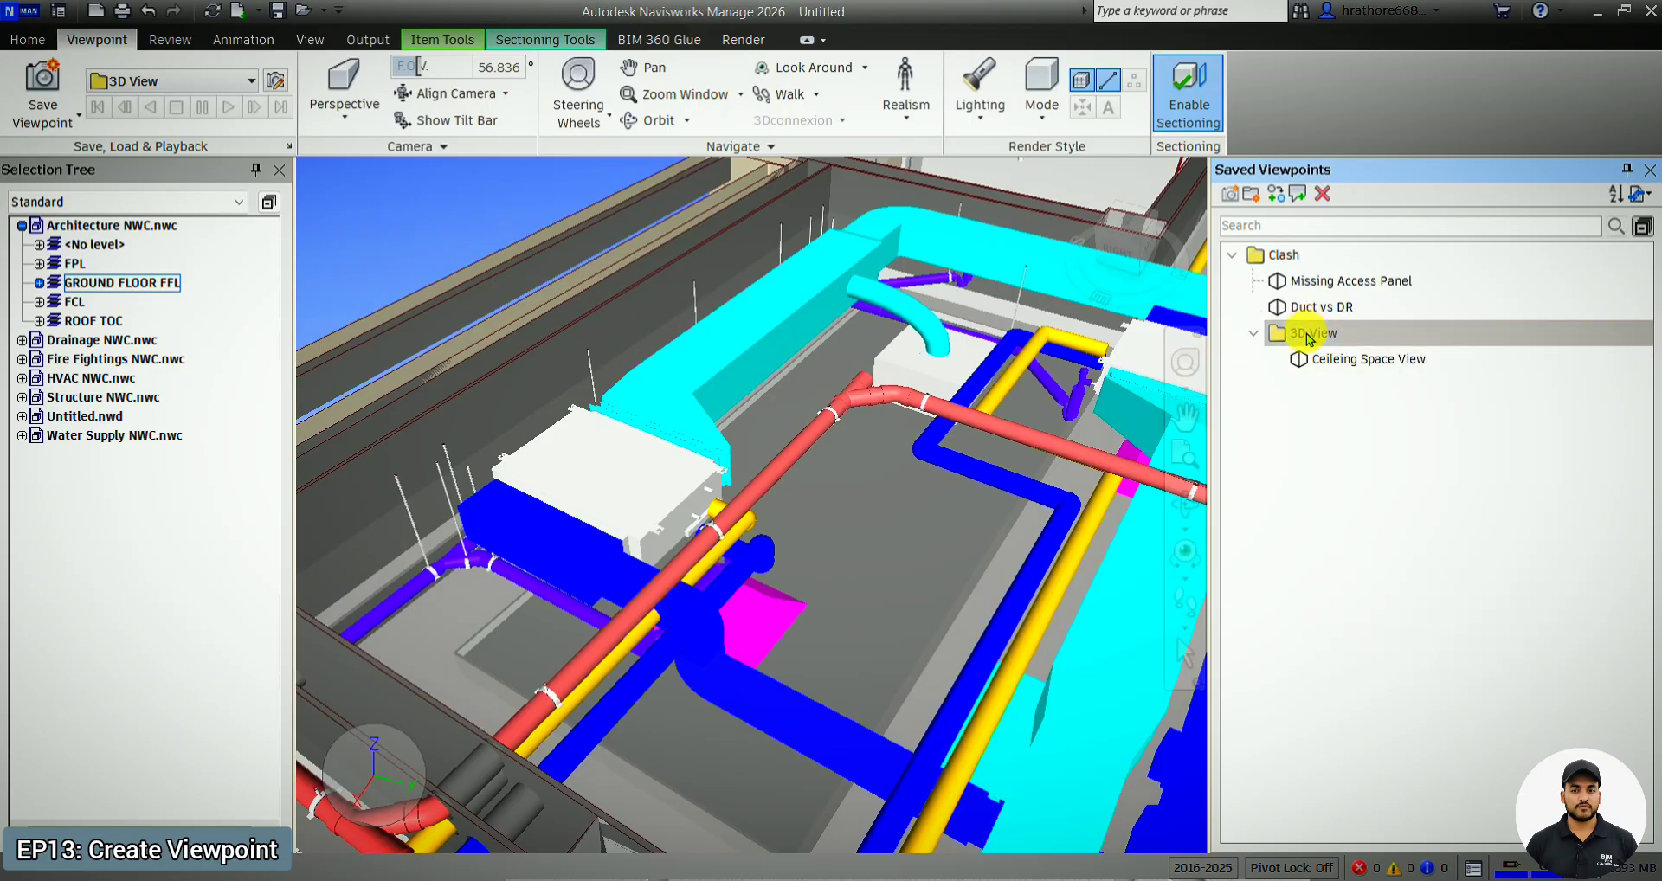
drag(1307, 334, 1249, 350)
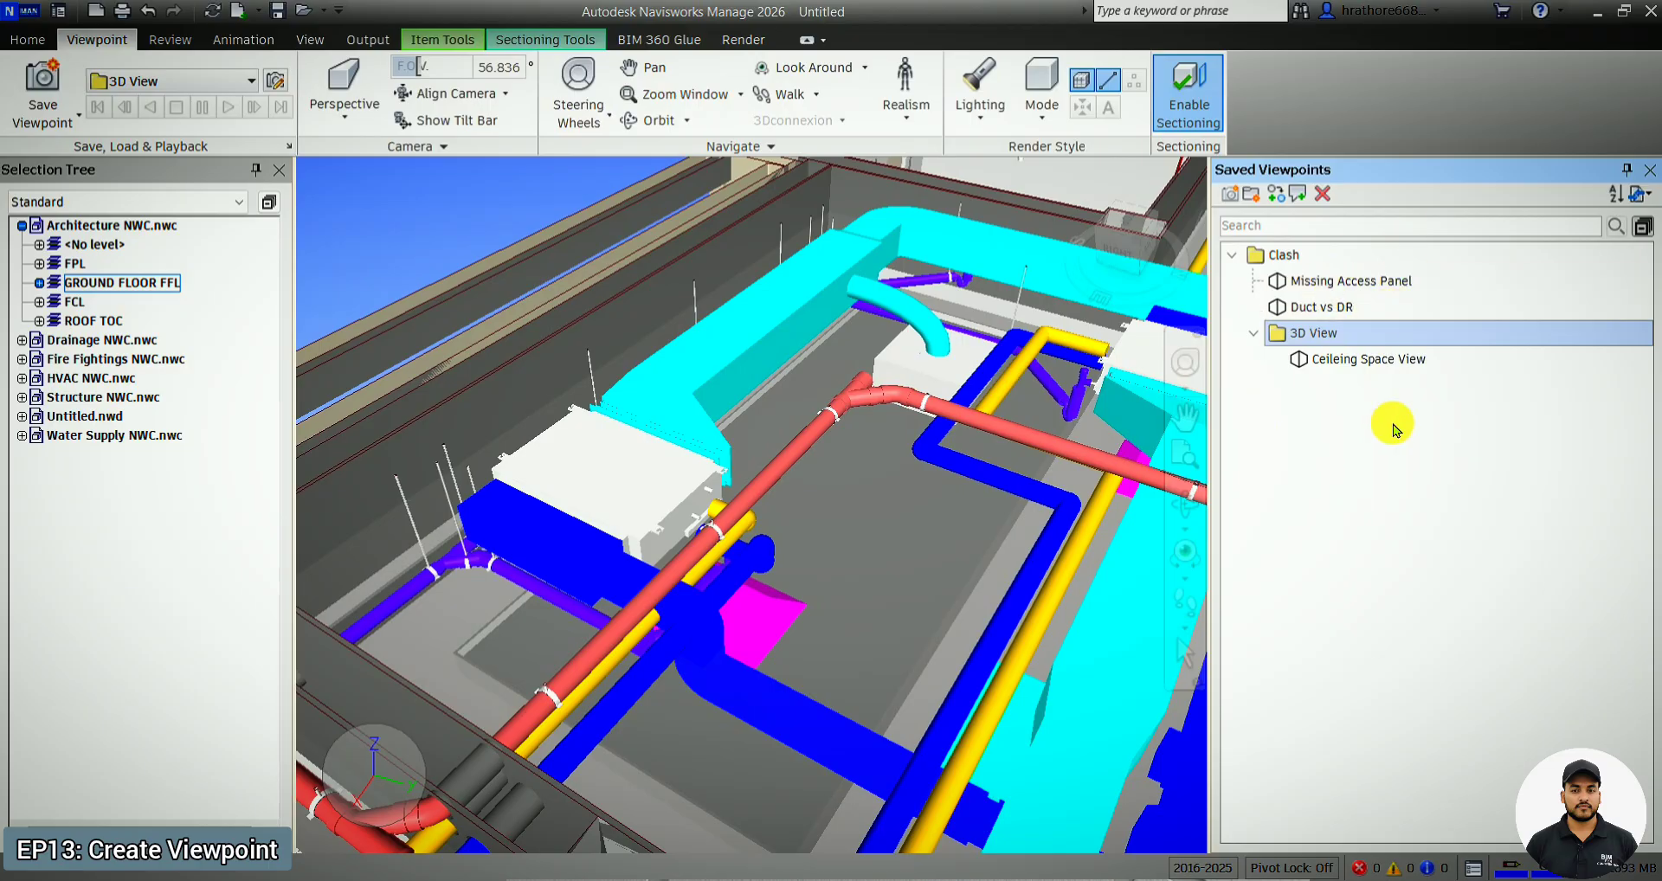
- Export the saved viewpoints as an XML file named "Design review" into TEST FOLDER in Downloads
right_click(1316, 406)
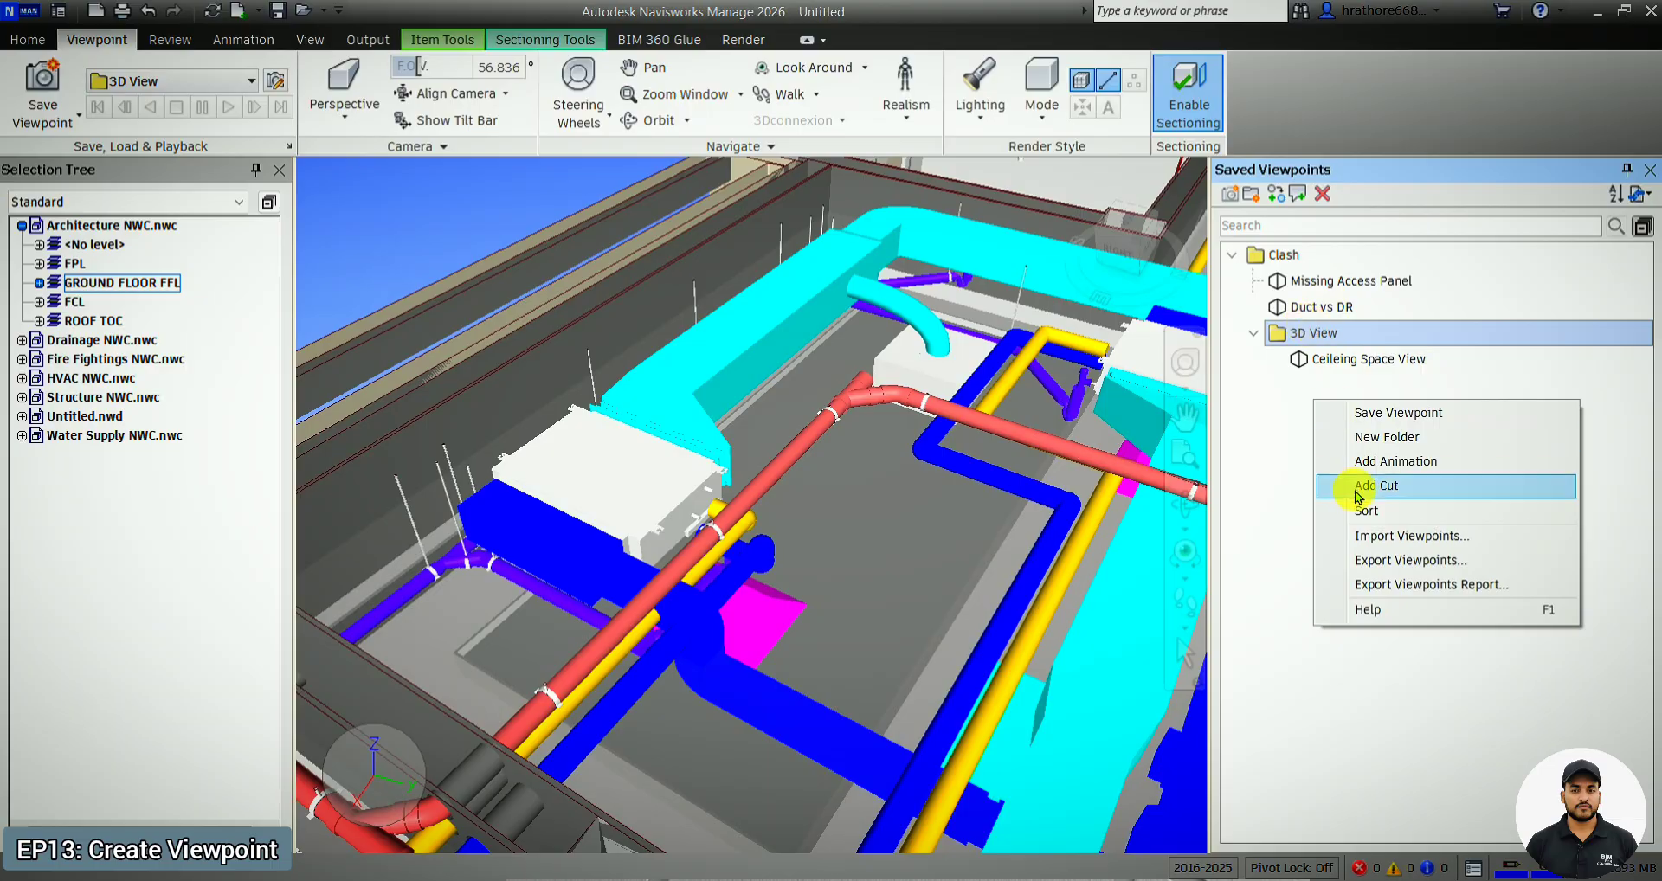
click(1443, 563)
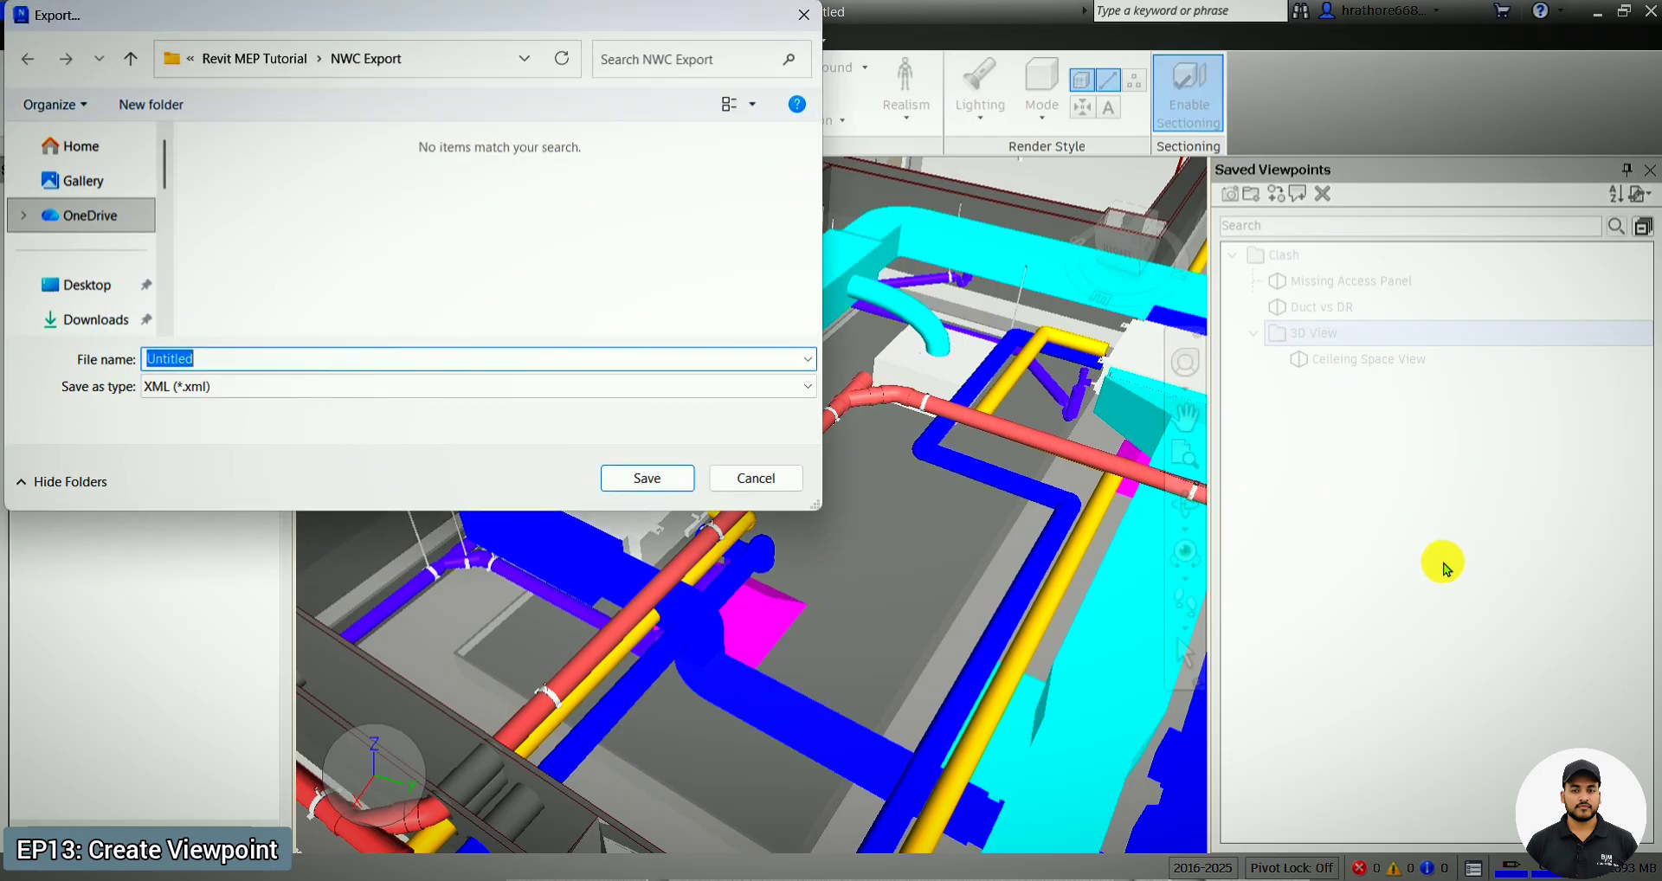
click(91, 321)
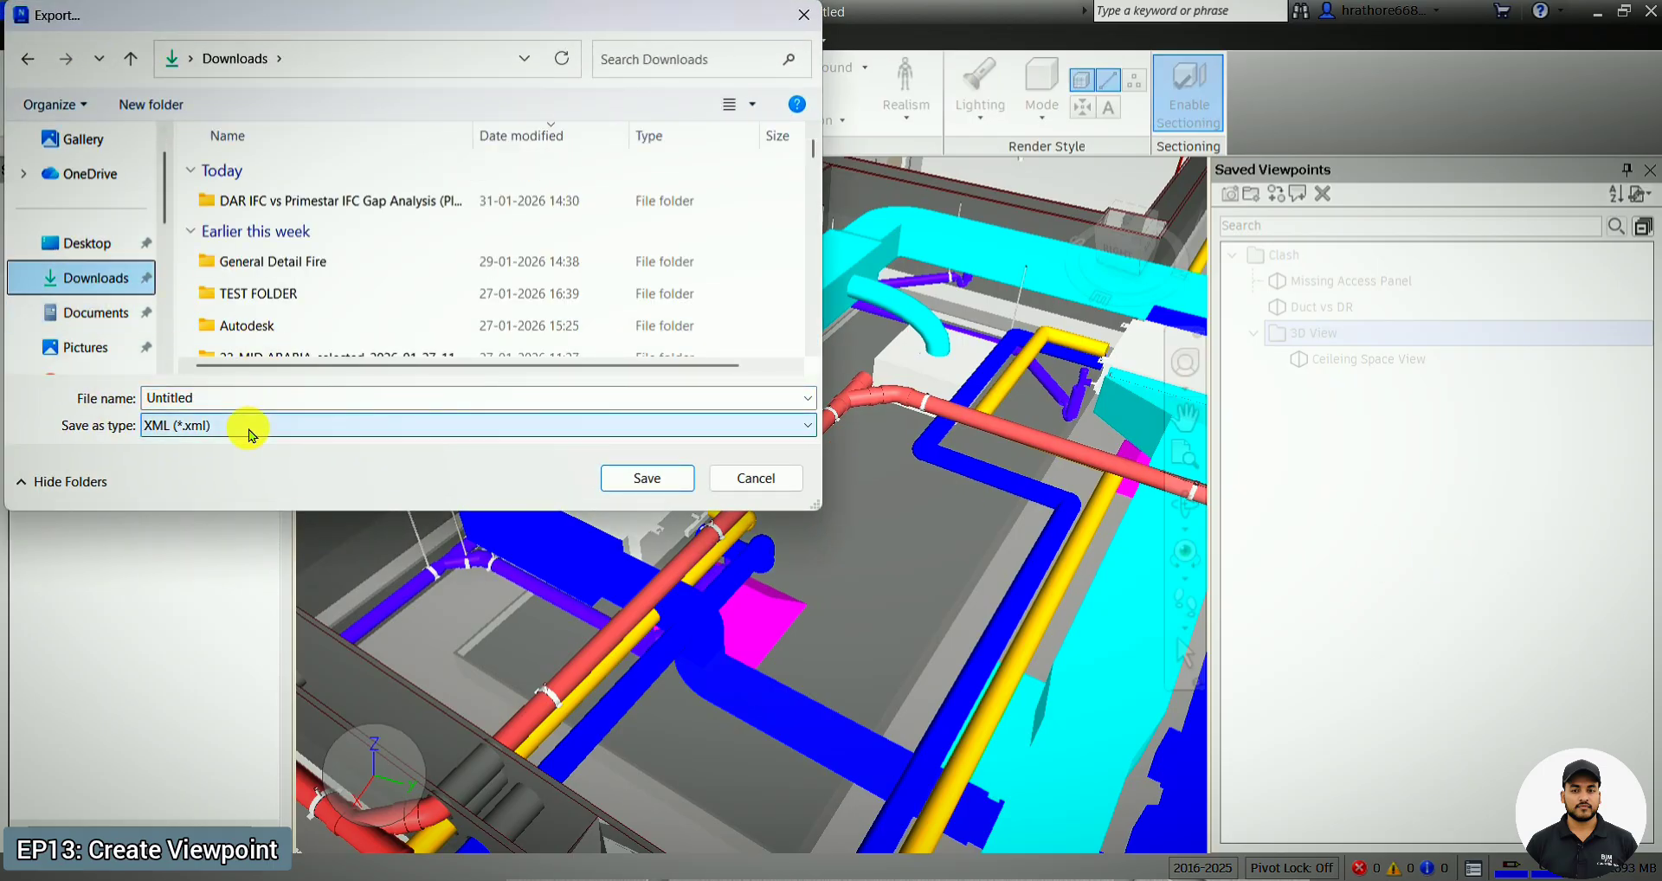
double_click(268, 294)
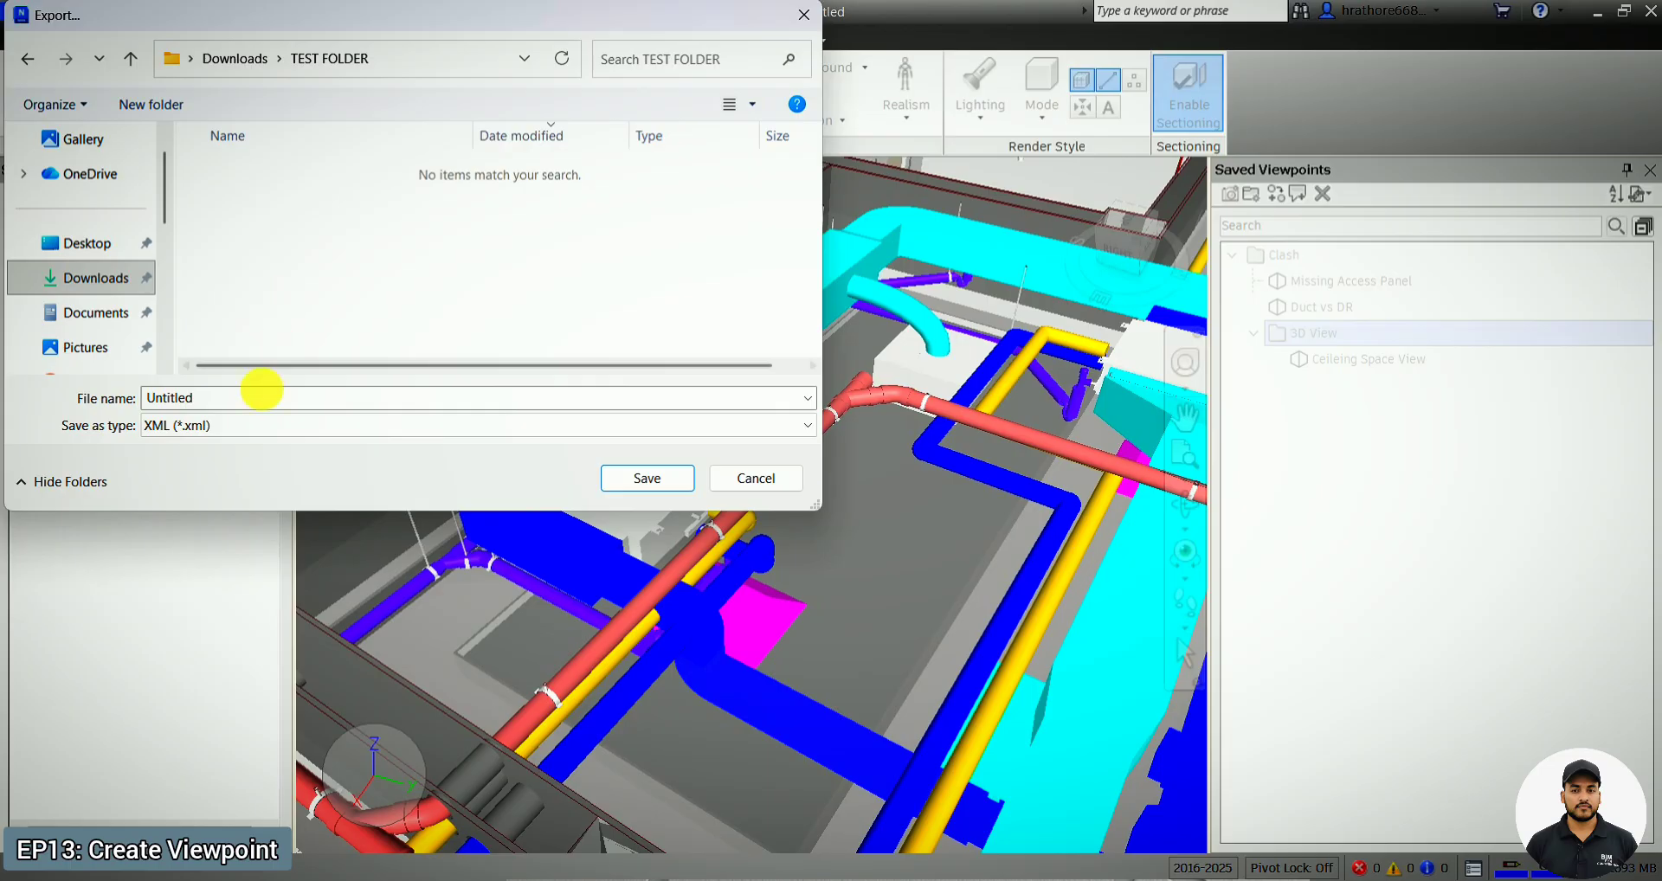
double_click(279, 405)
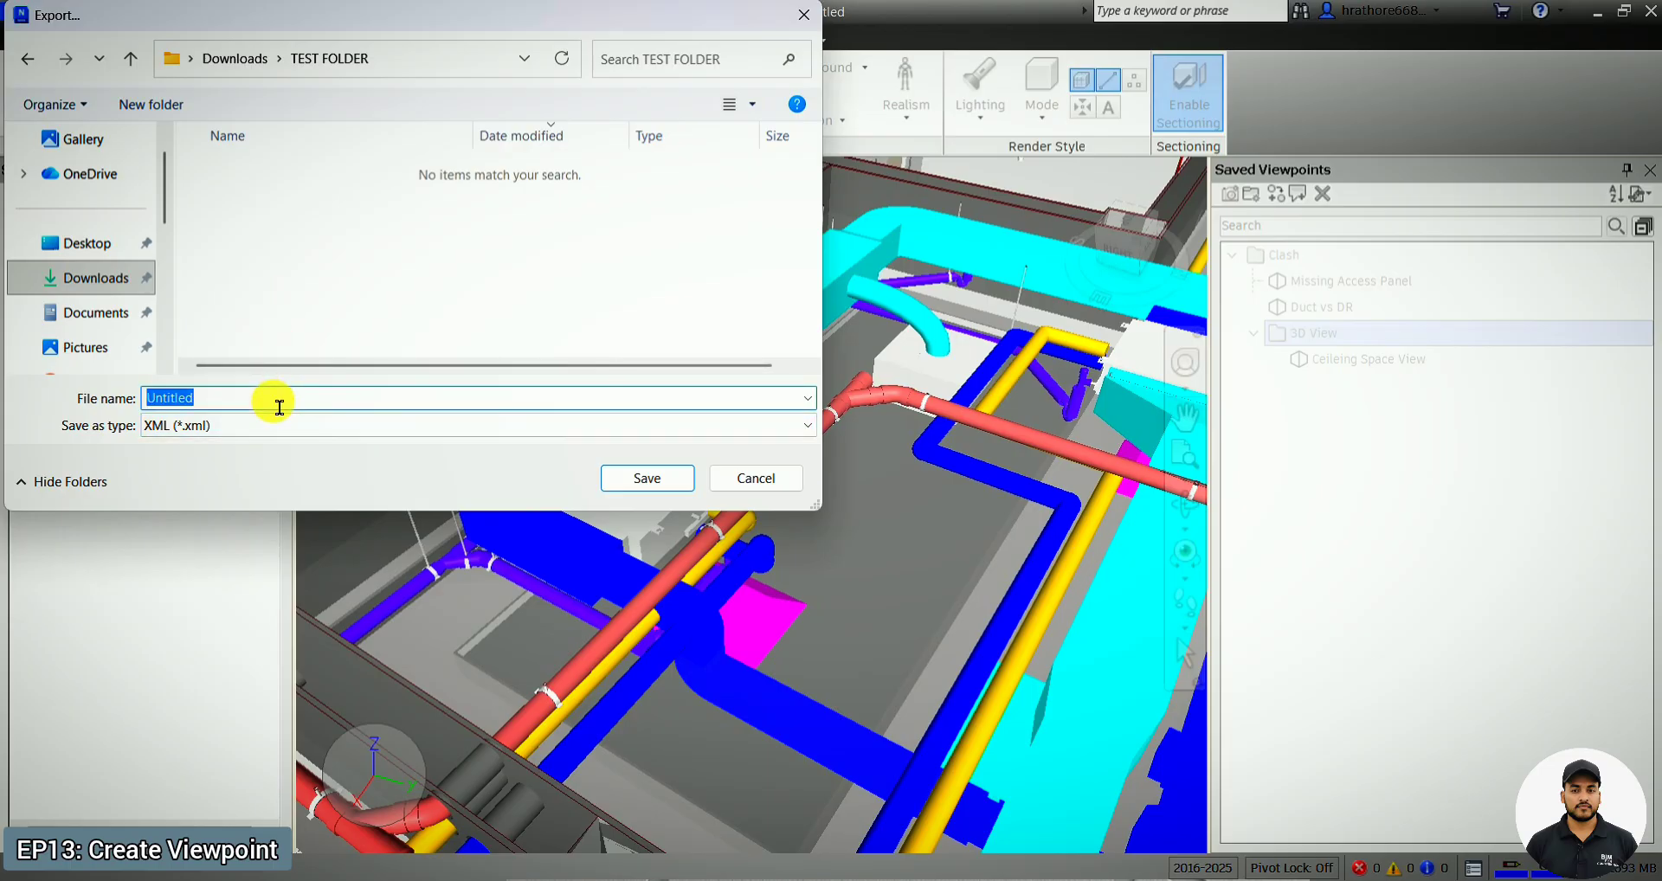
key(Caps_Lock)
text(C)
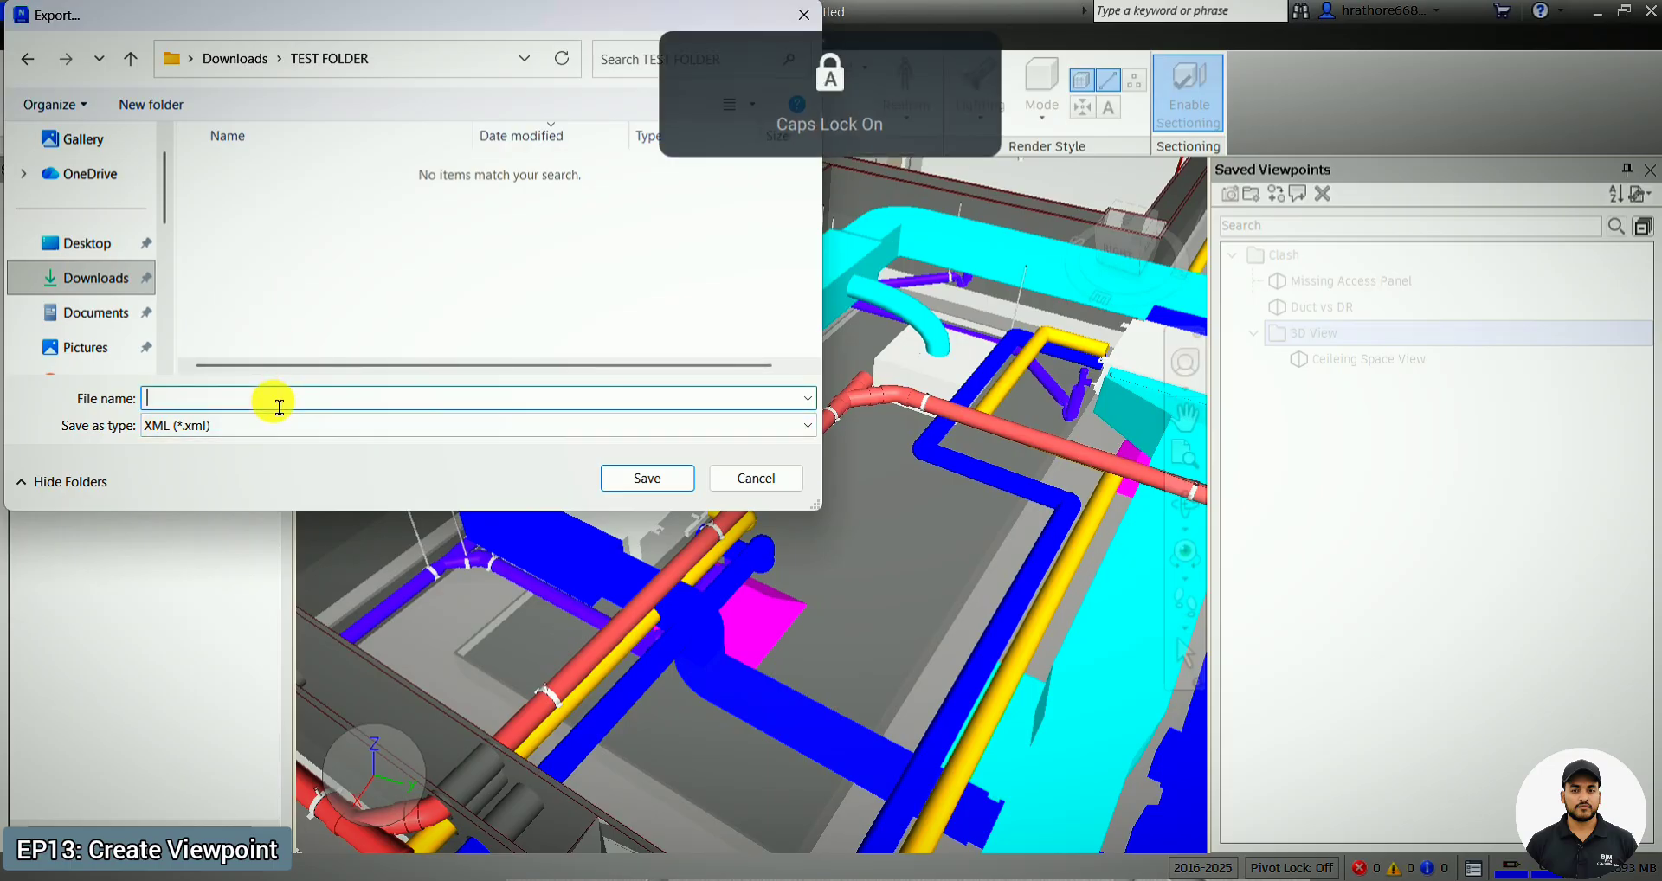
text(esign)
key(Caps_Lock)
text(review)
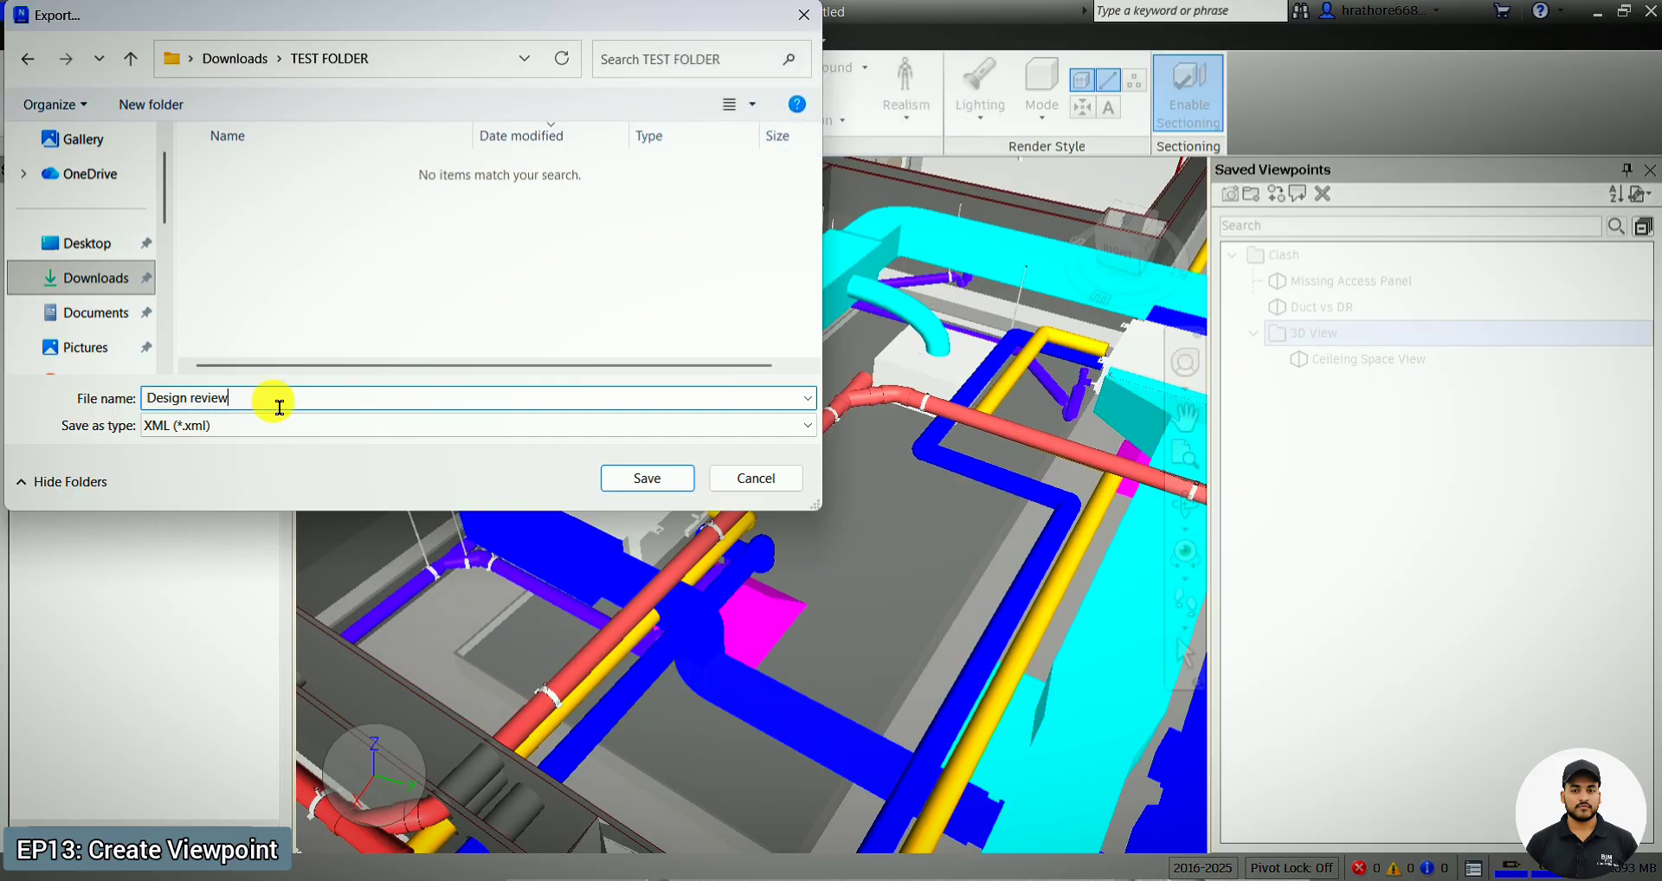
click(660, 485)
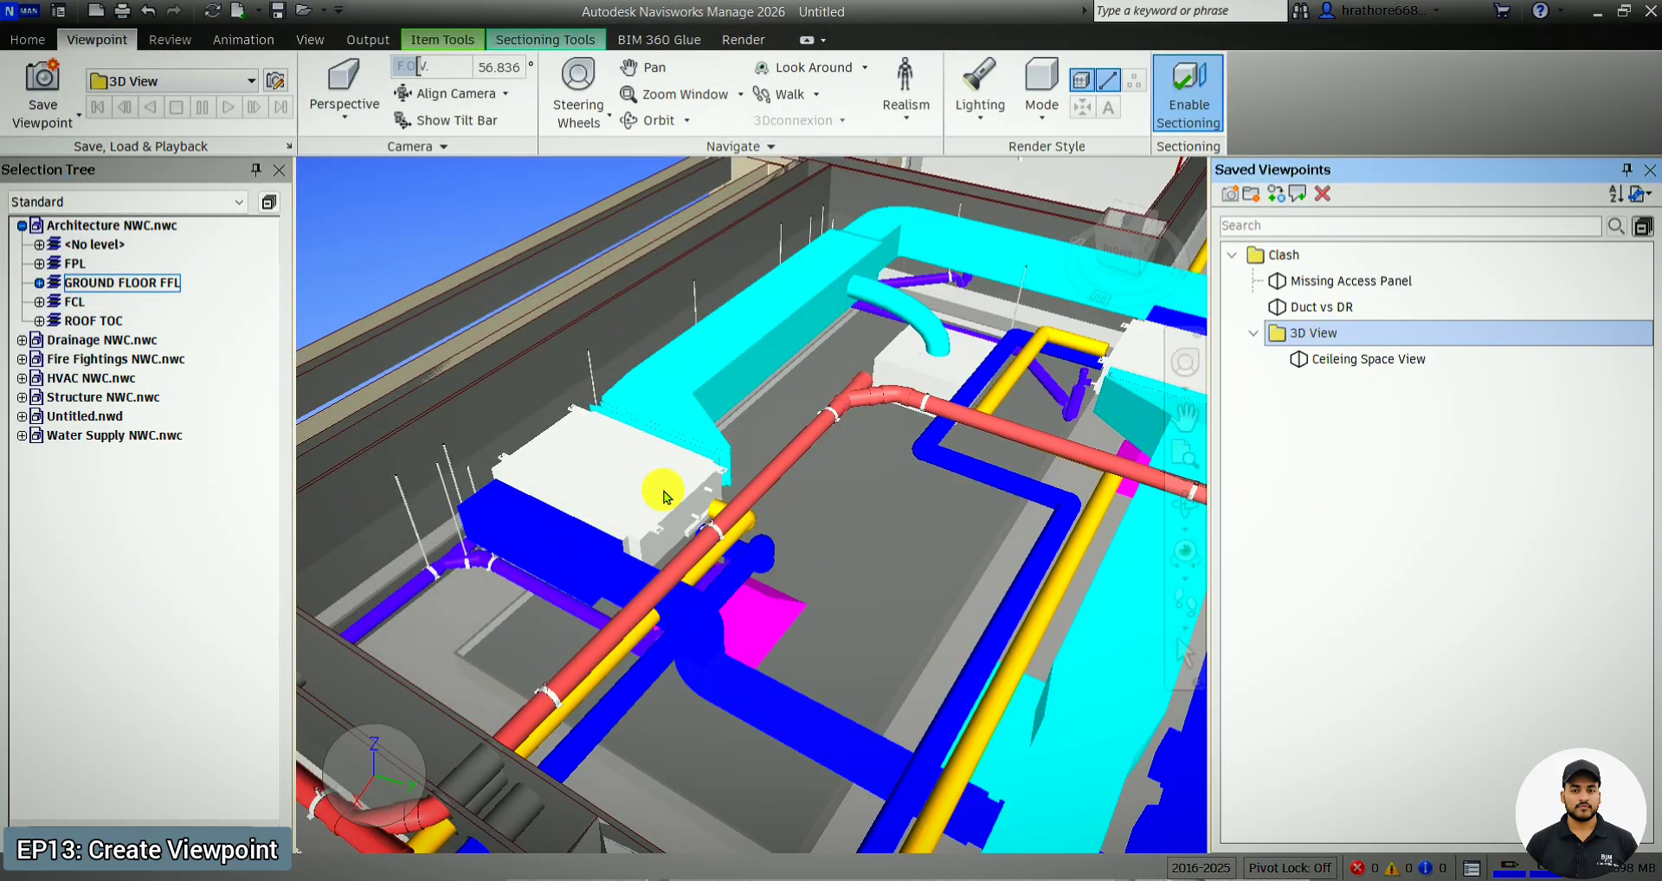
- Import the viewpoints from the Design review XML file in TEST FOLDER
click(1266, 262)
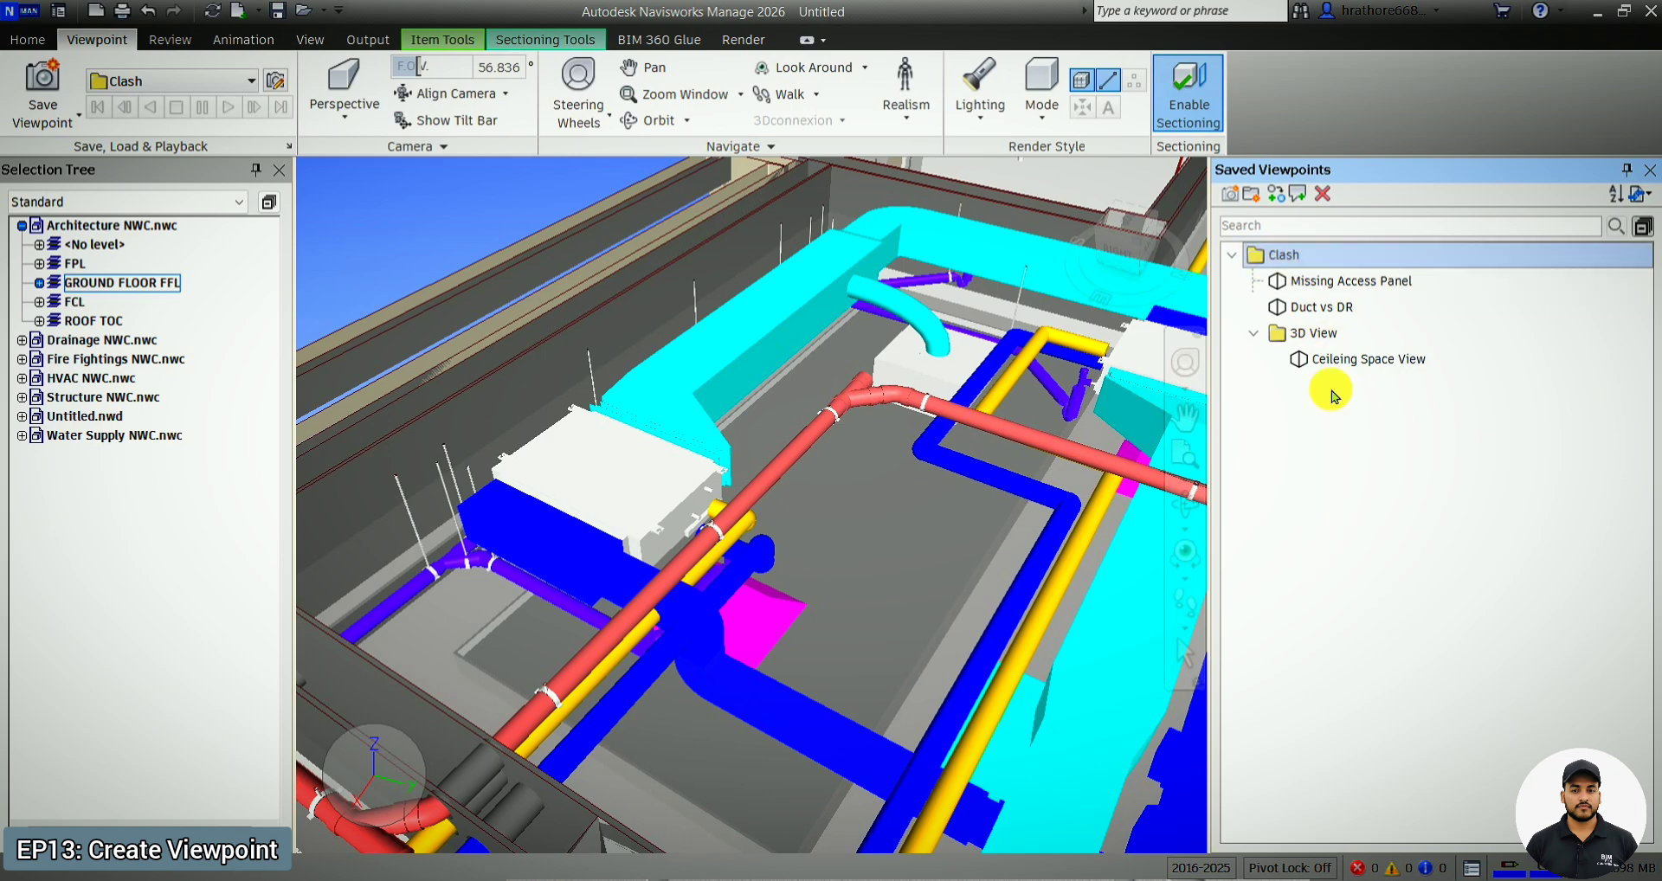
right_click(1322, 464)
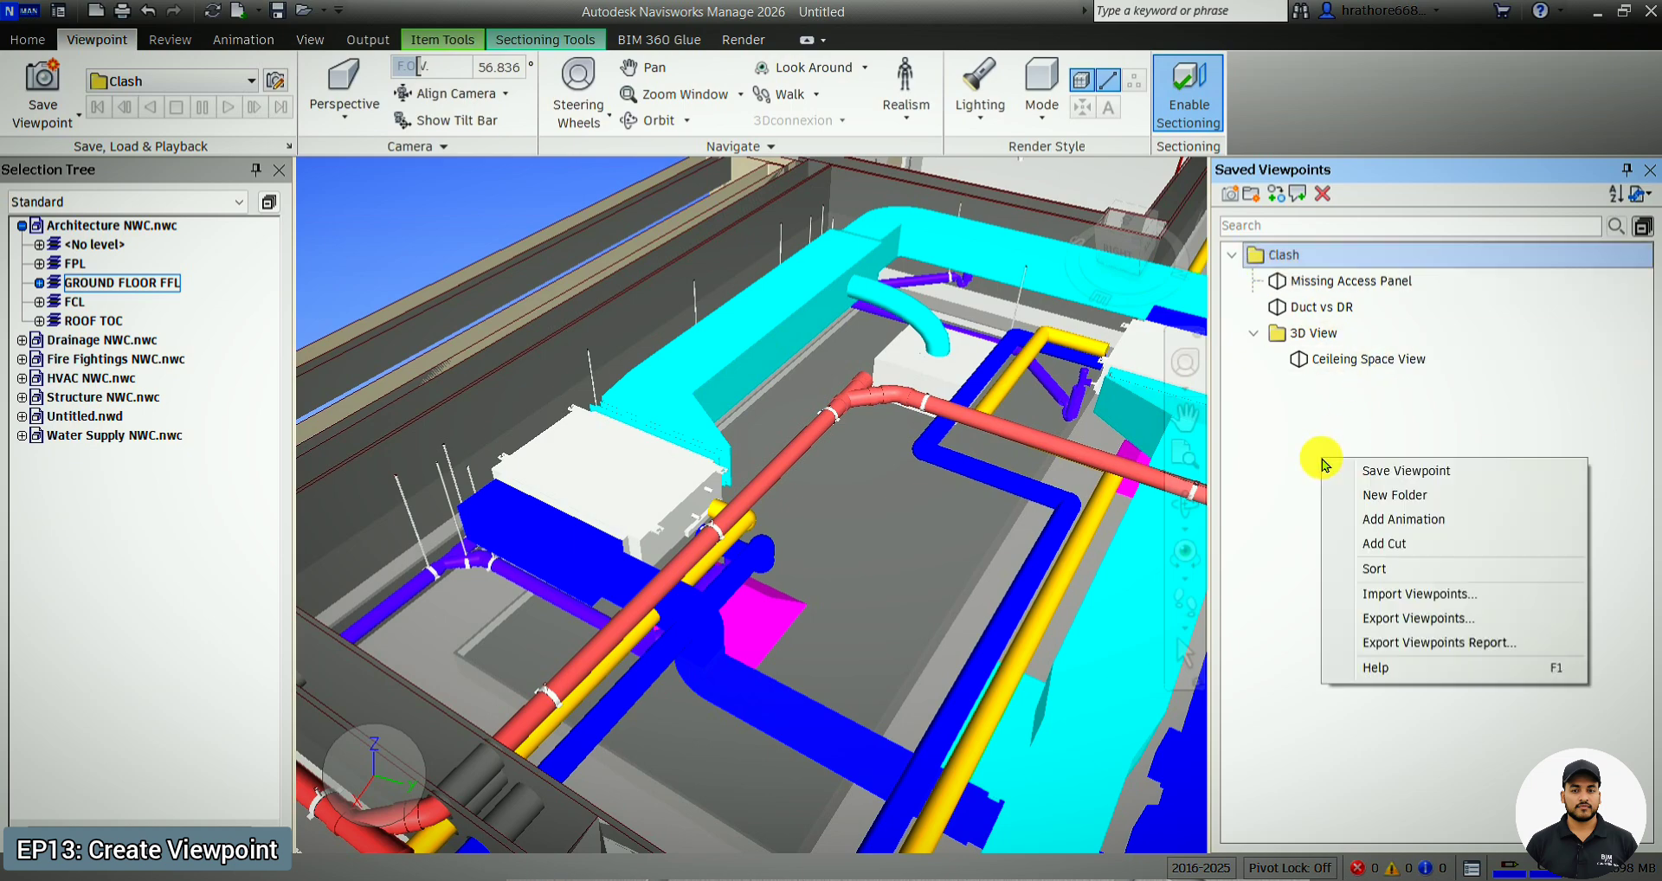
click(1397, 595)
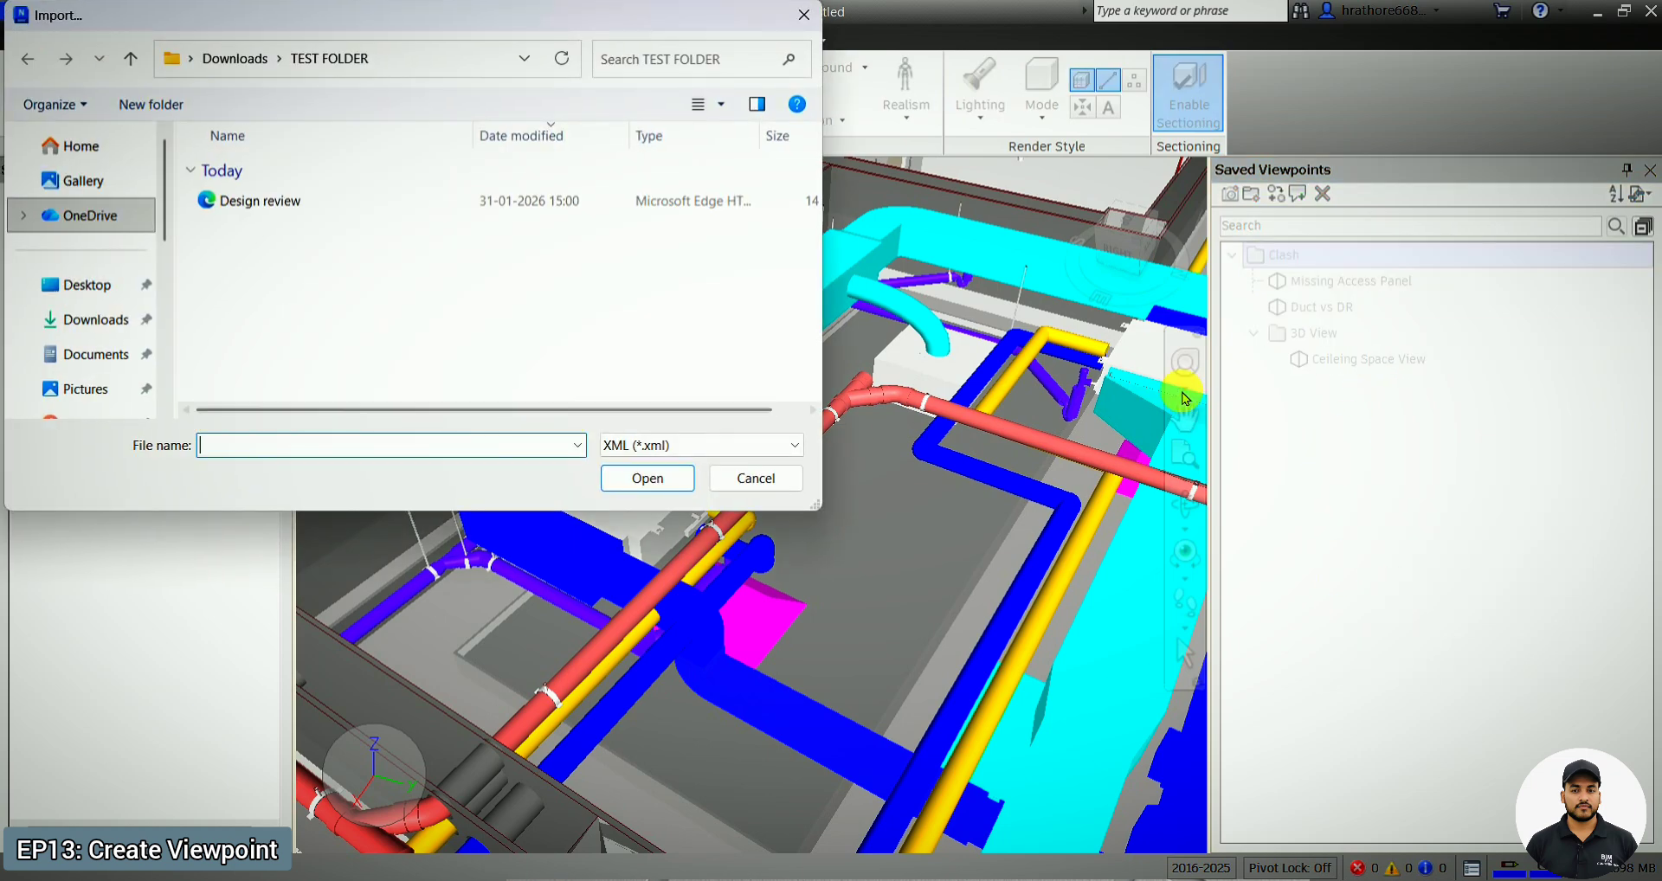
click(259, 201)
click(623, 475)
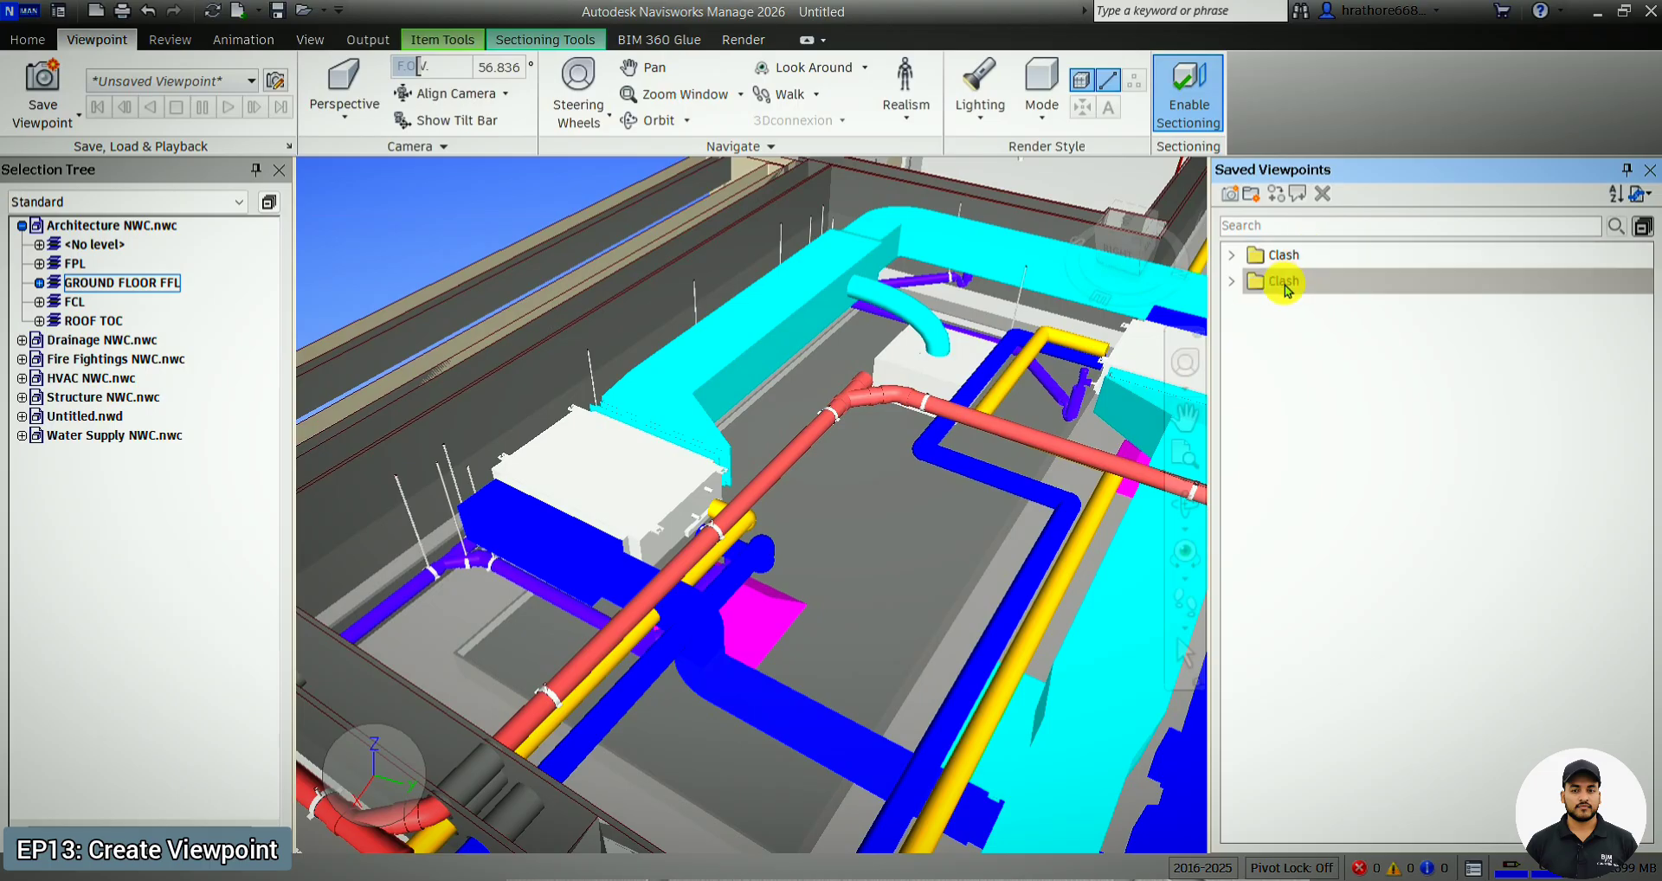
- Delete the duplicate second Clash folder from the saved viewpoints and expand the remaining Clash folder
right_click(1288, 289)
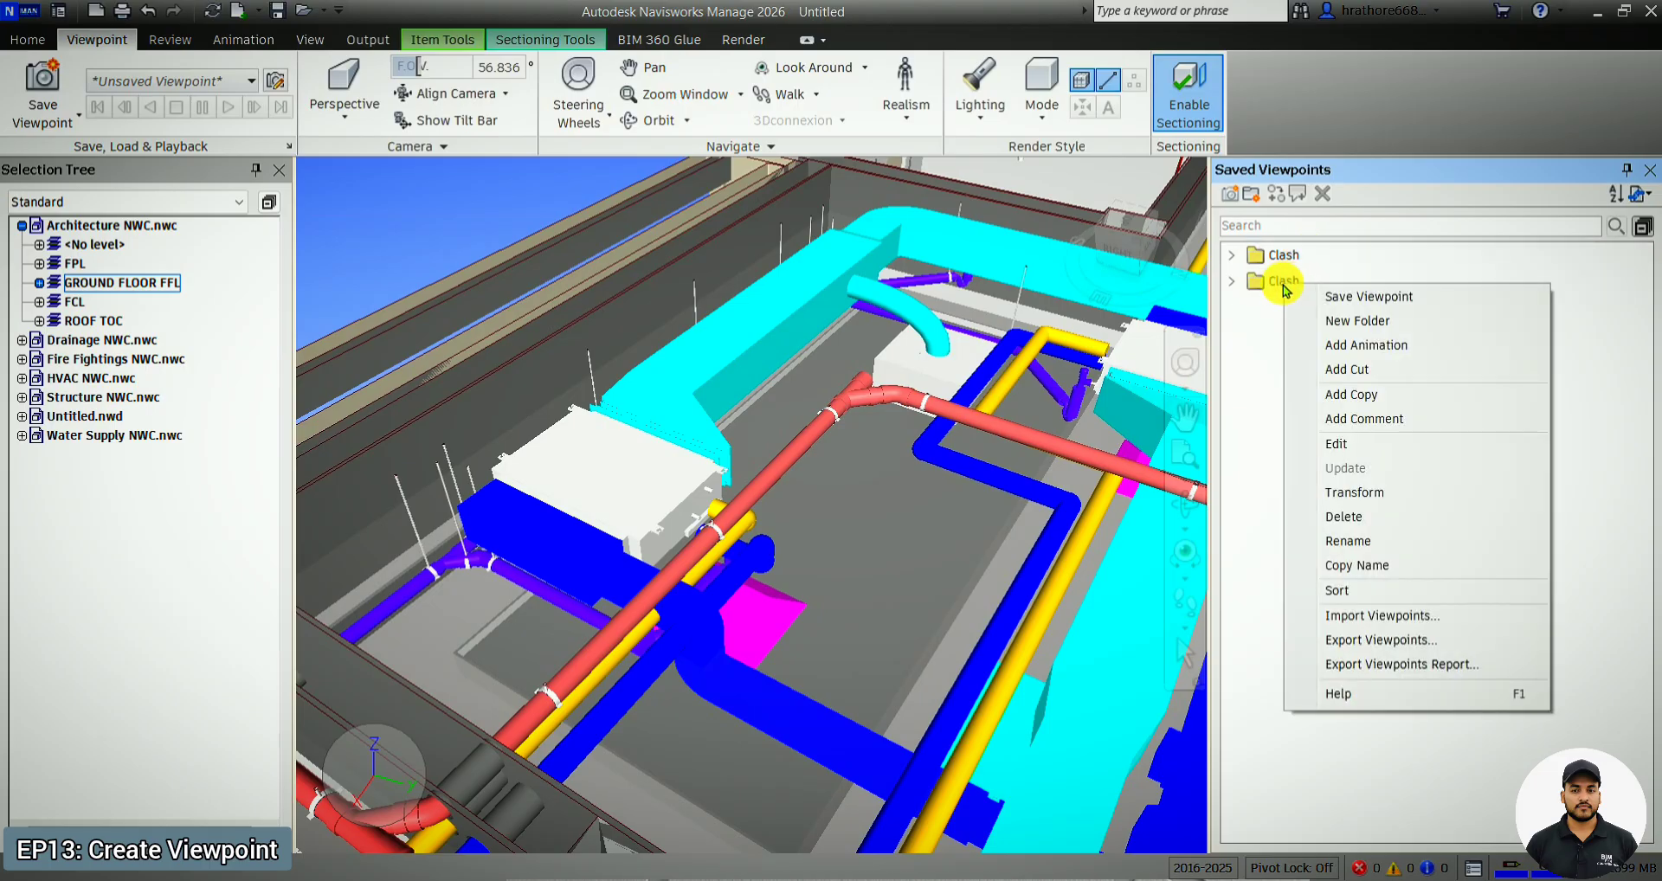
right_click(1270, 288)
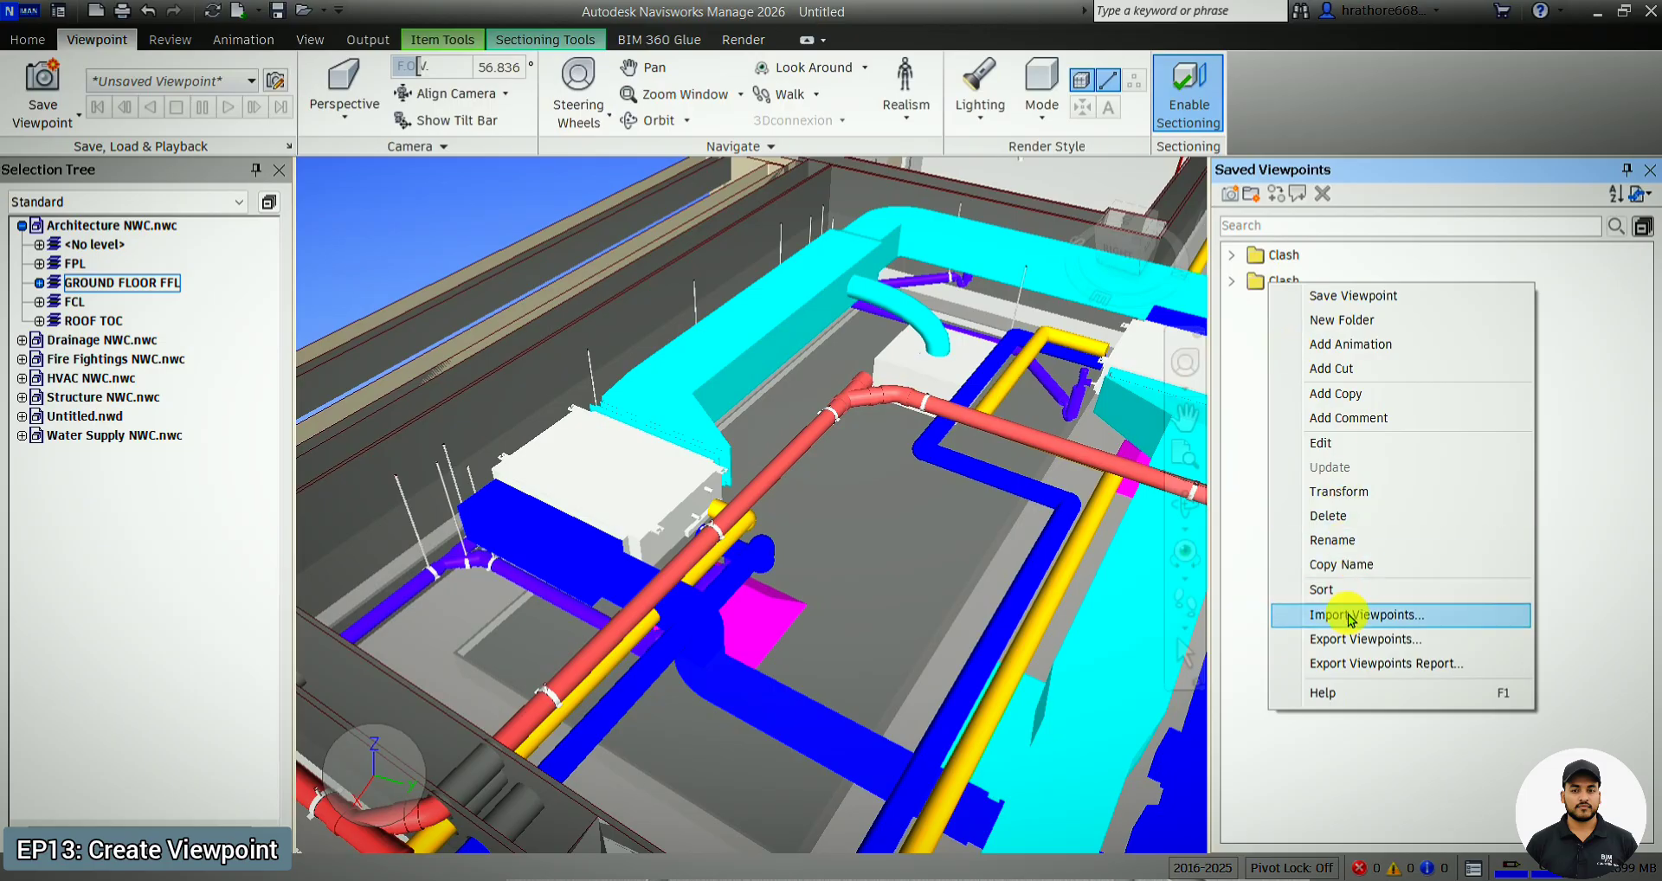
click(1375, 518)
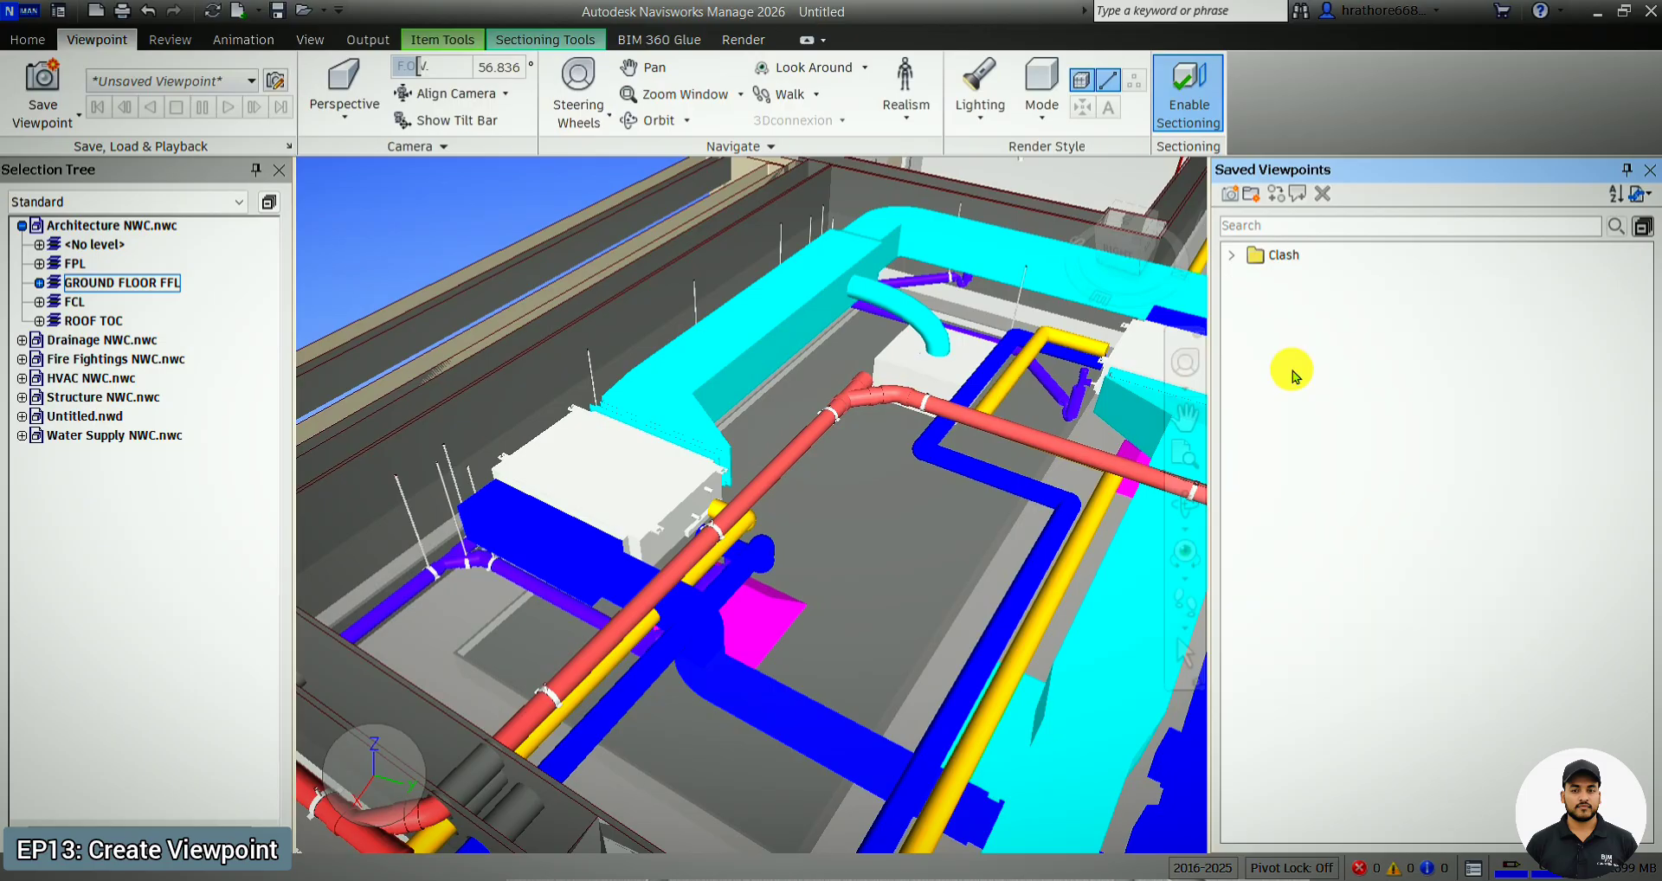
click(1231, 255)
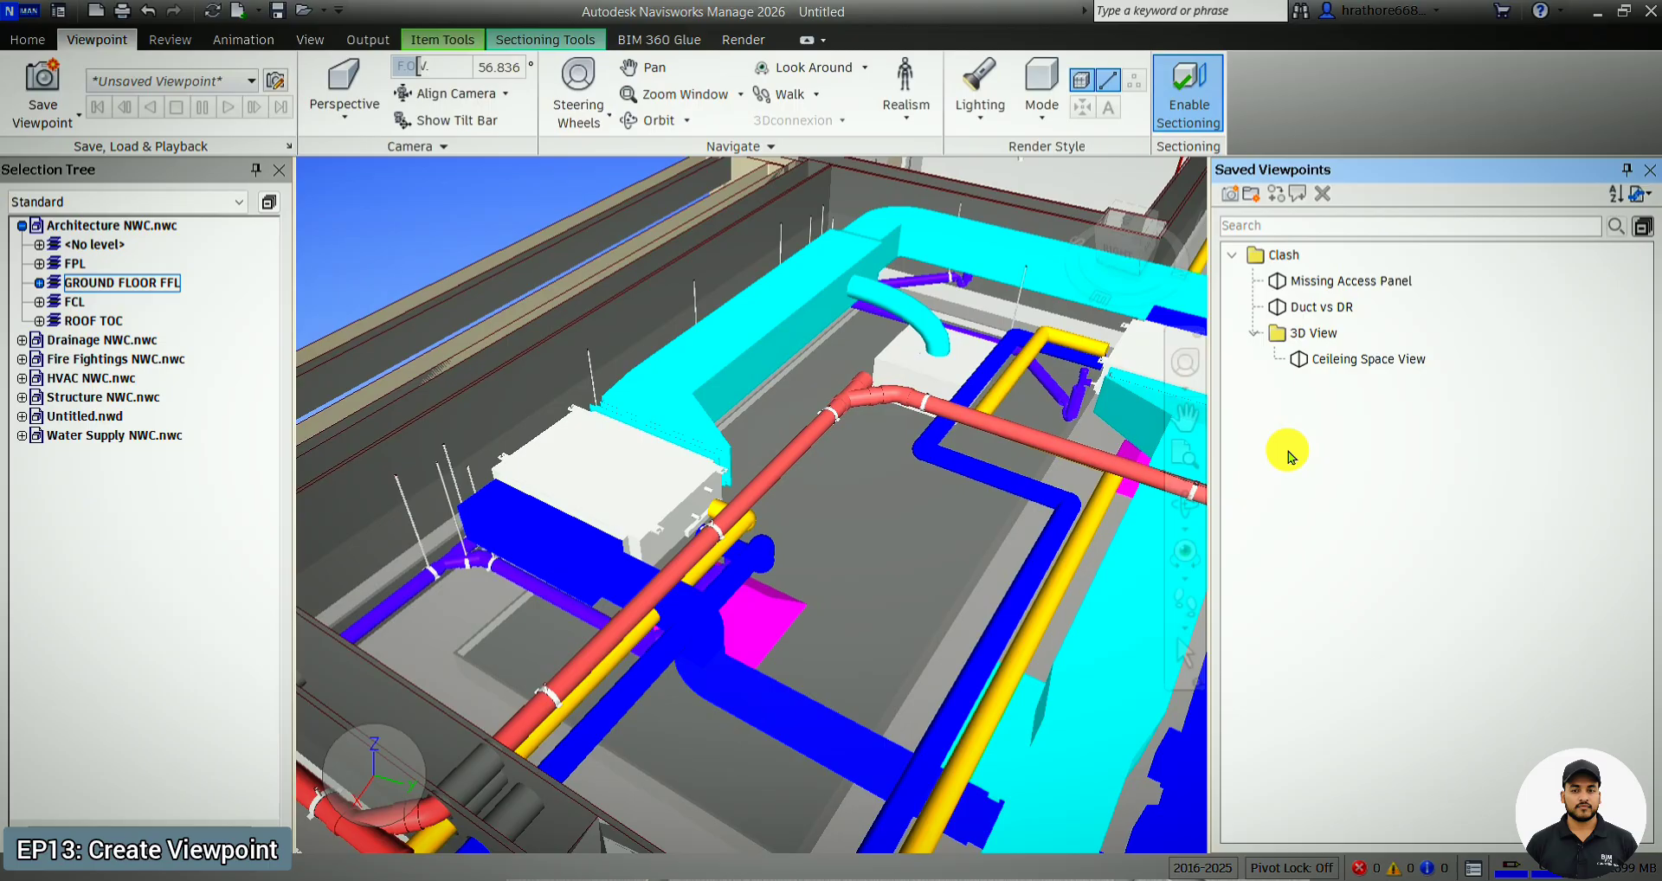
- Export an HTML viewpoints report named "Report" into TEST FOLDER
right_click(1309, 411)
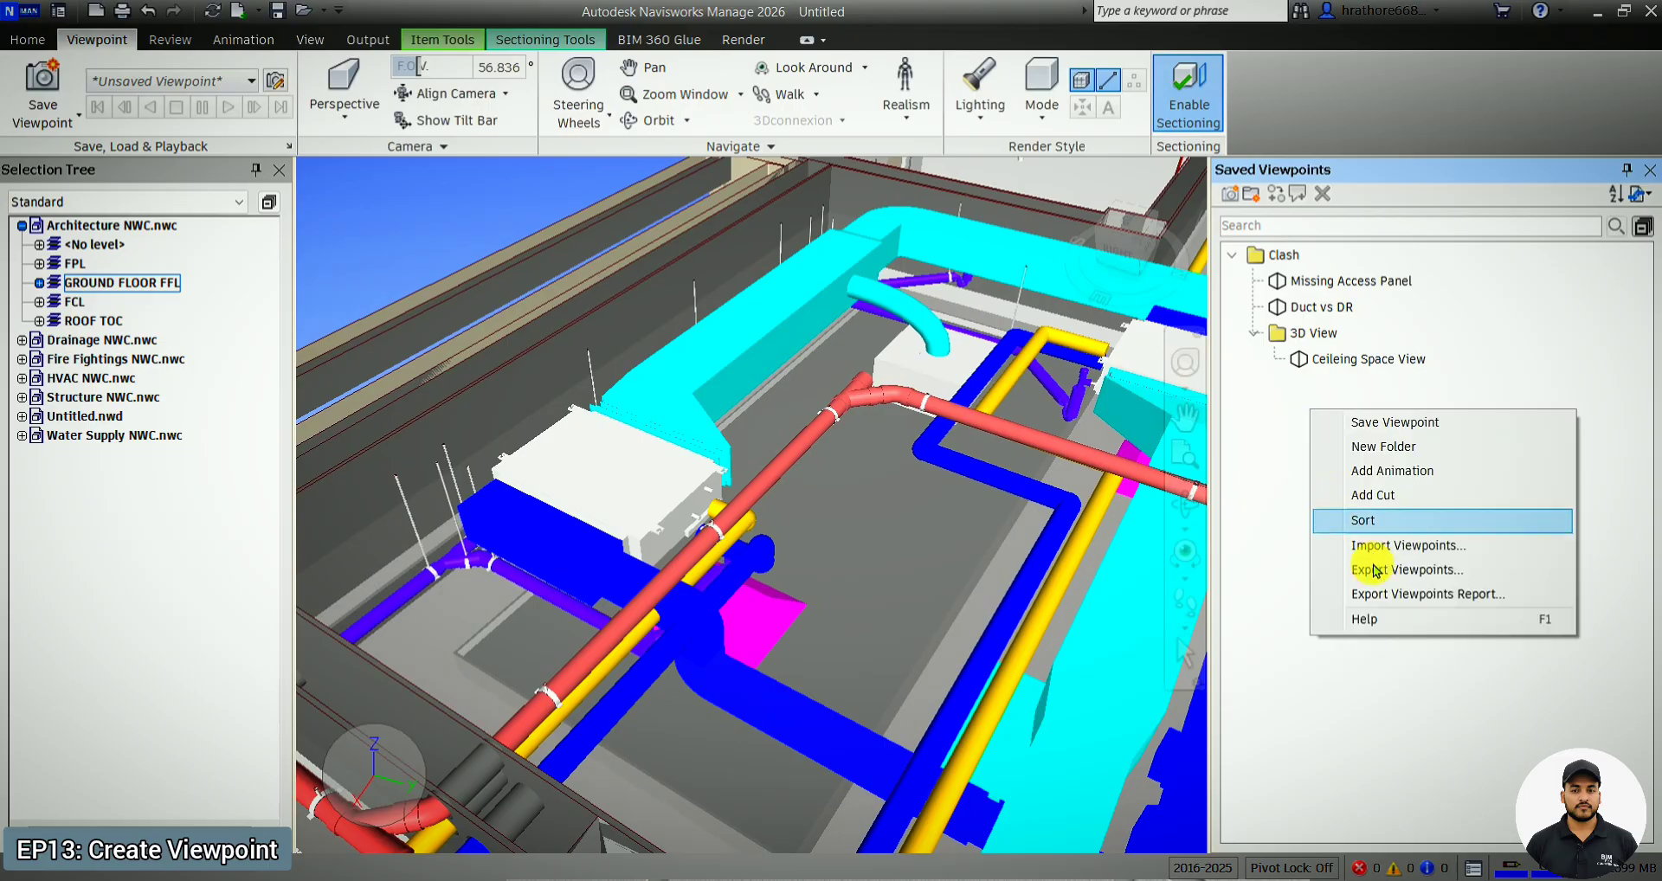
click(1426, 595)
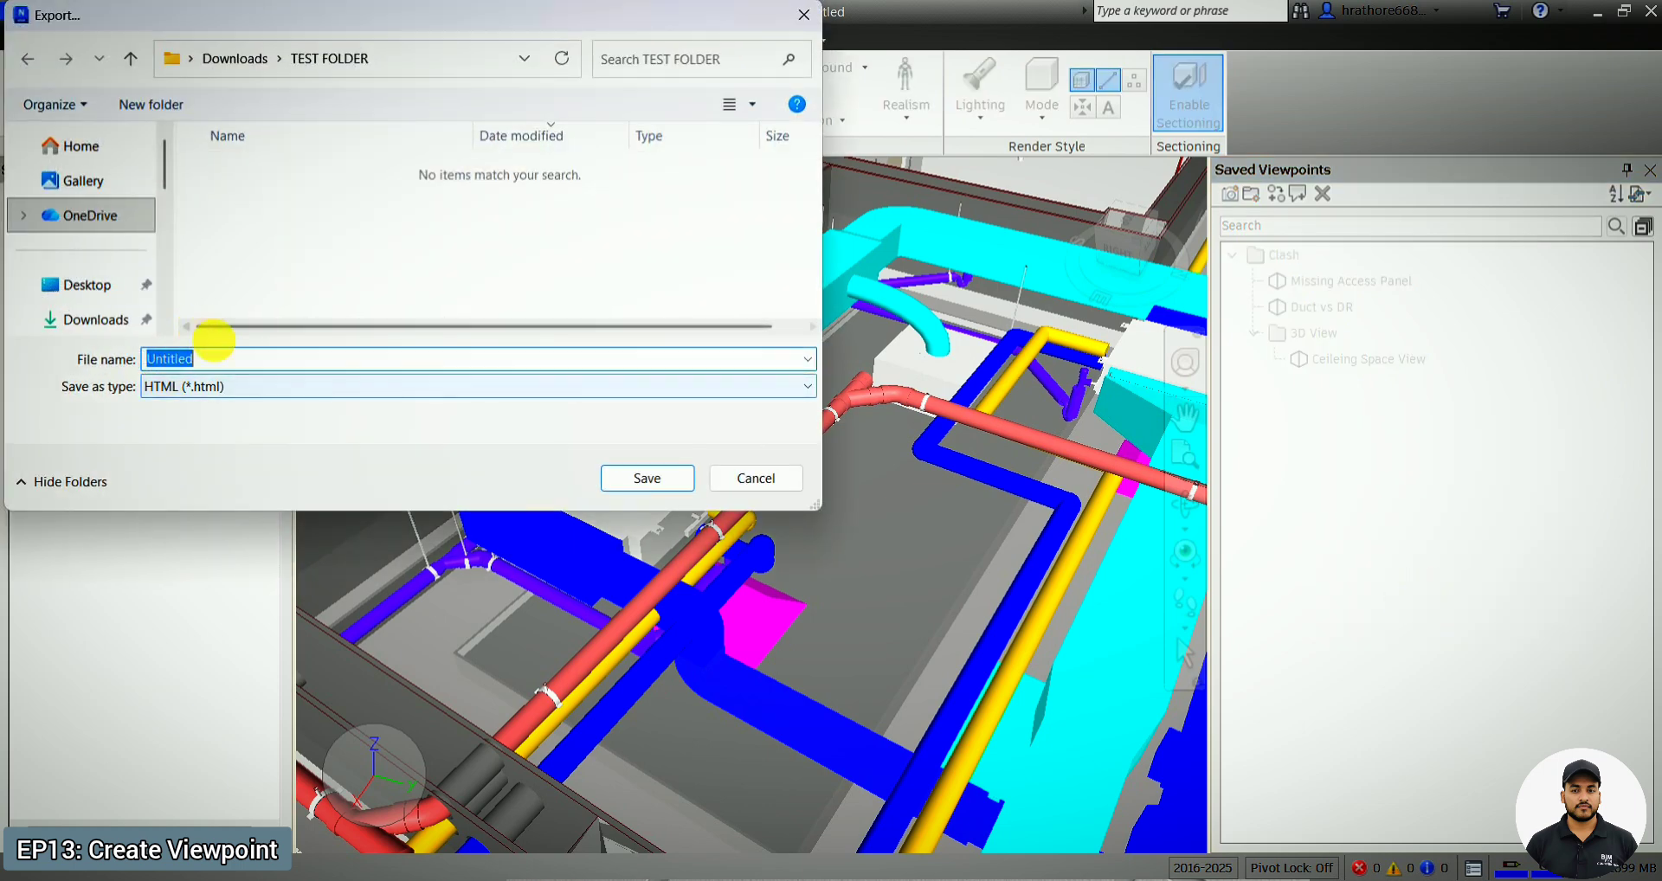
click(88, 379)
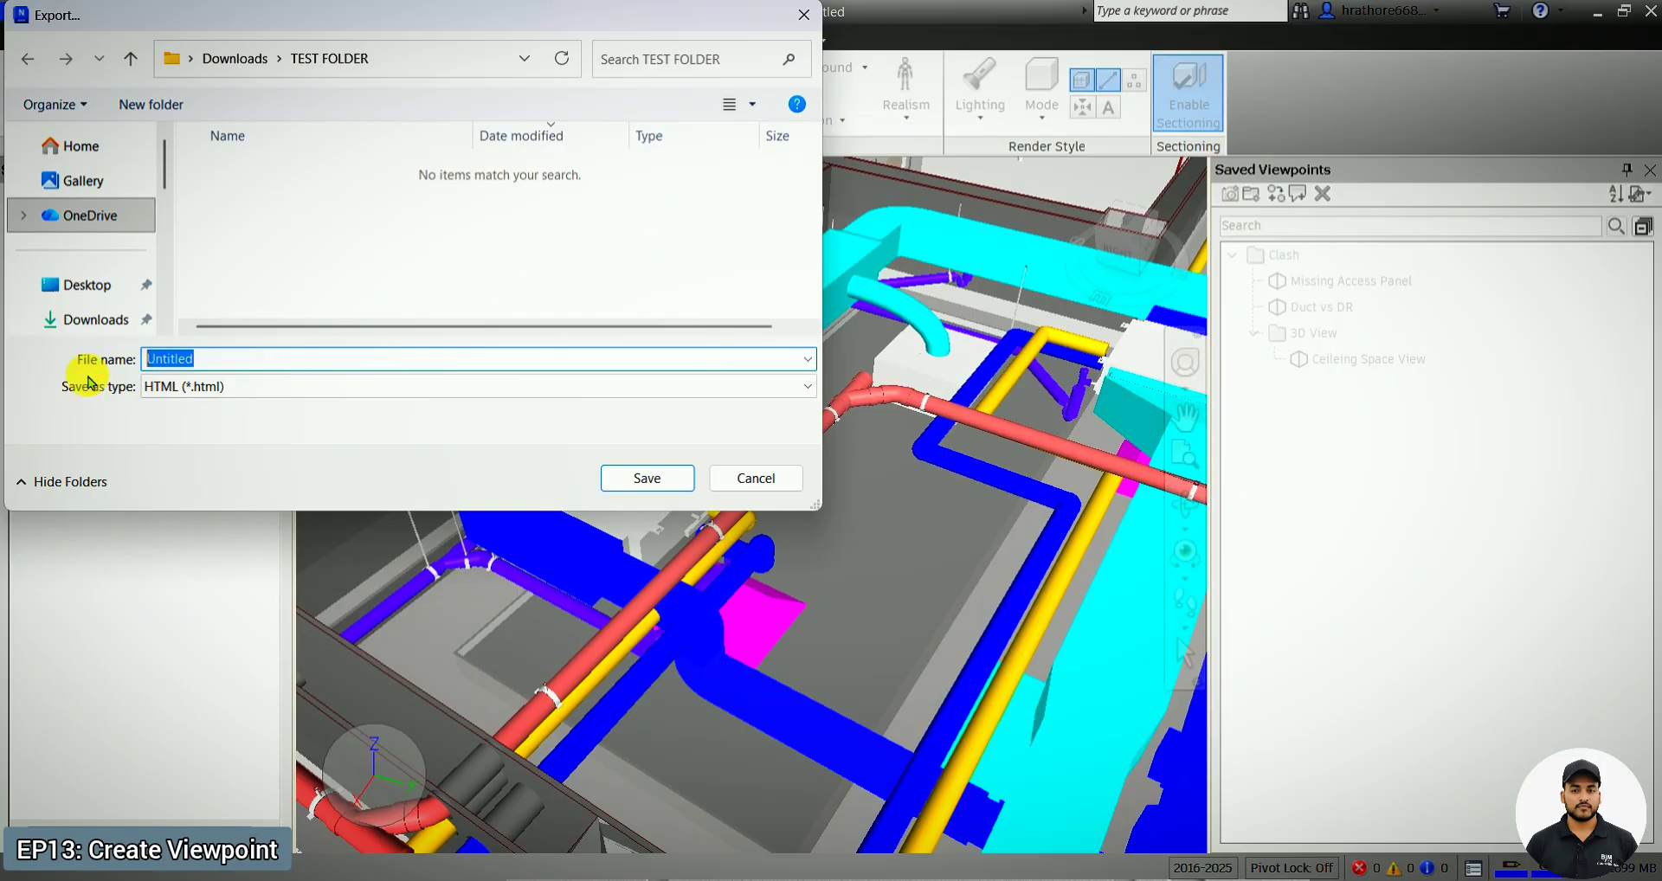
key(Caps_Lock)
text(Report)
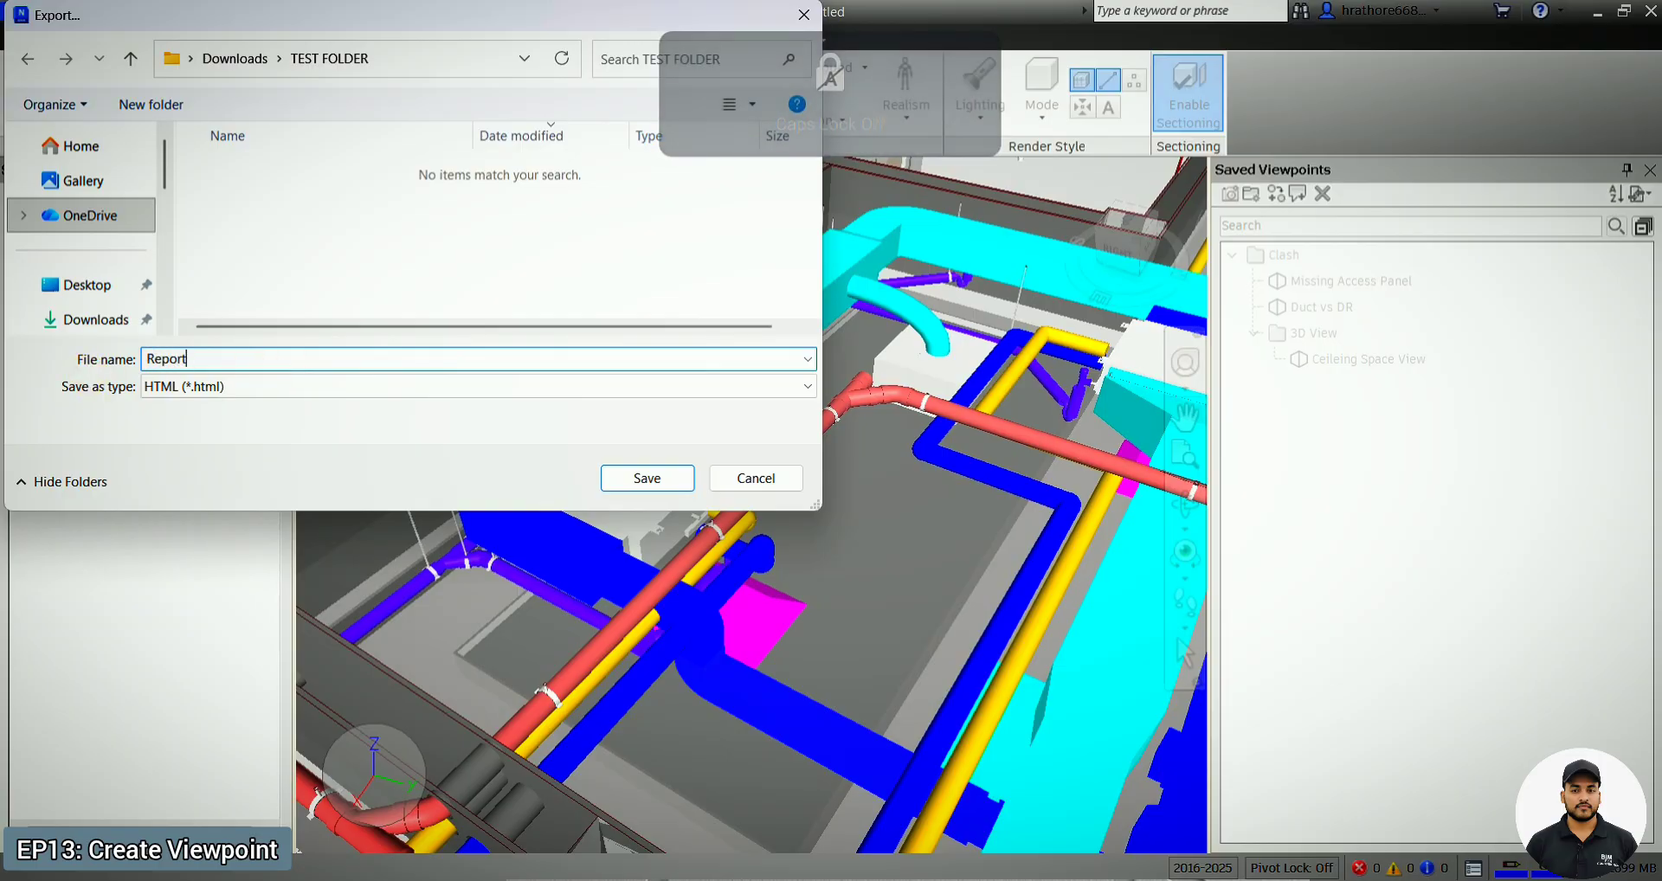
key(Return)
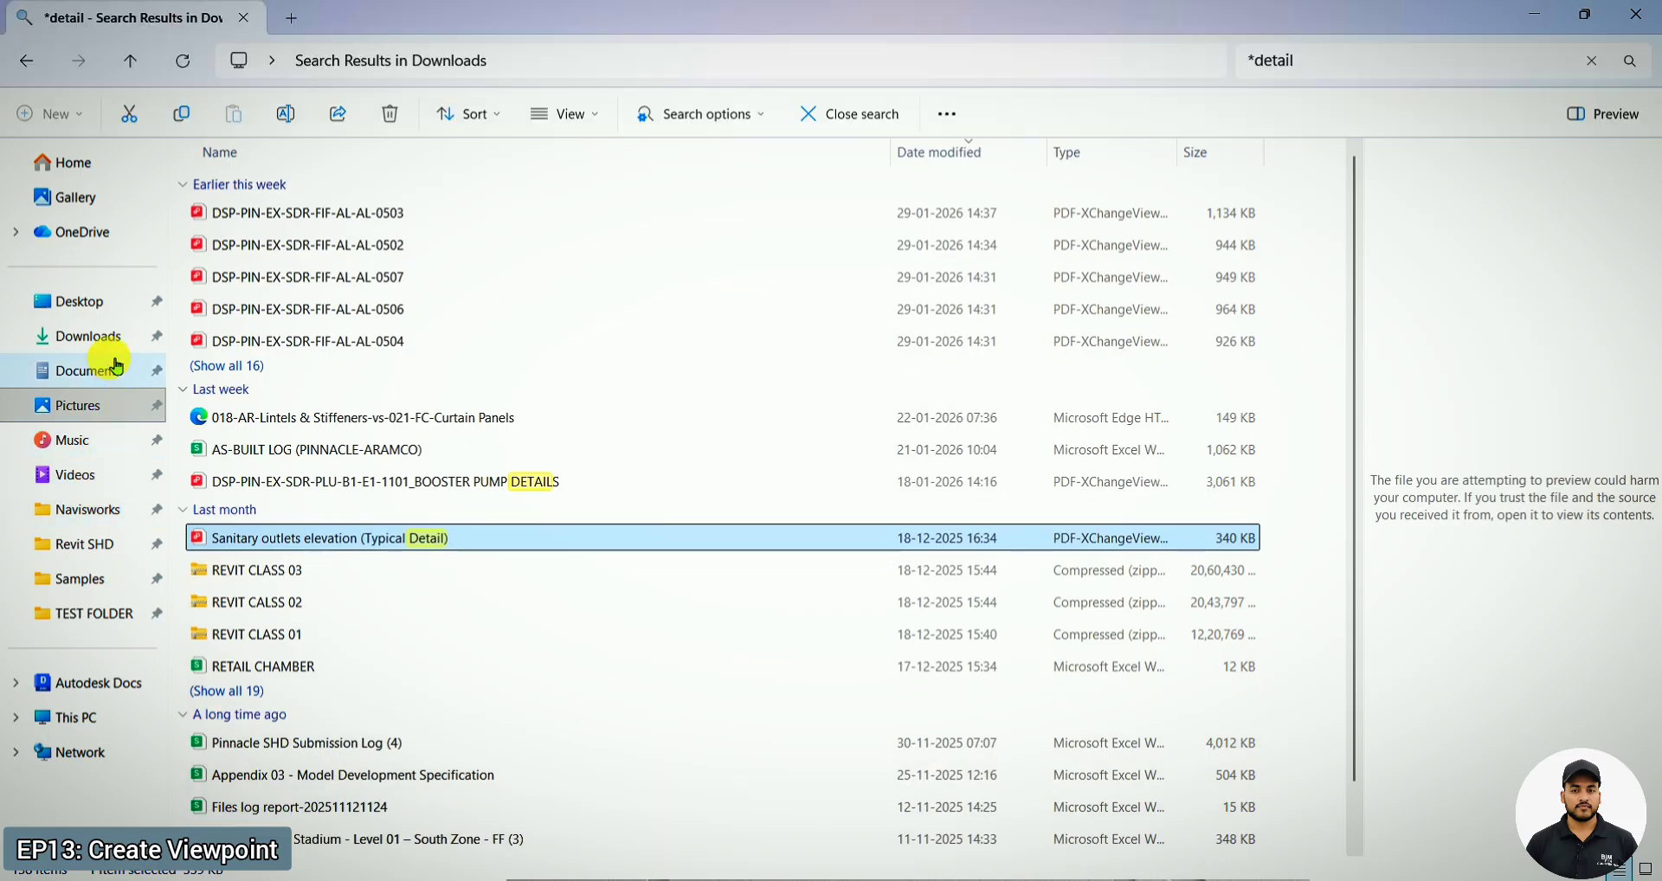
- Switch to File Explorer and open TEST FOLDER in Downloads to check the exported files
click(117, 351)
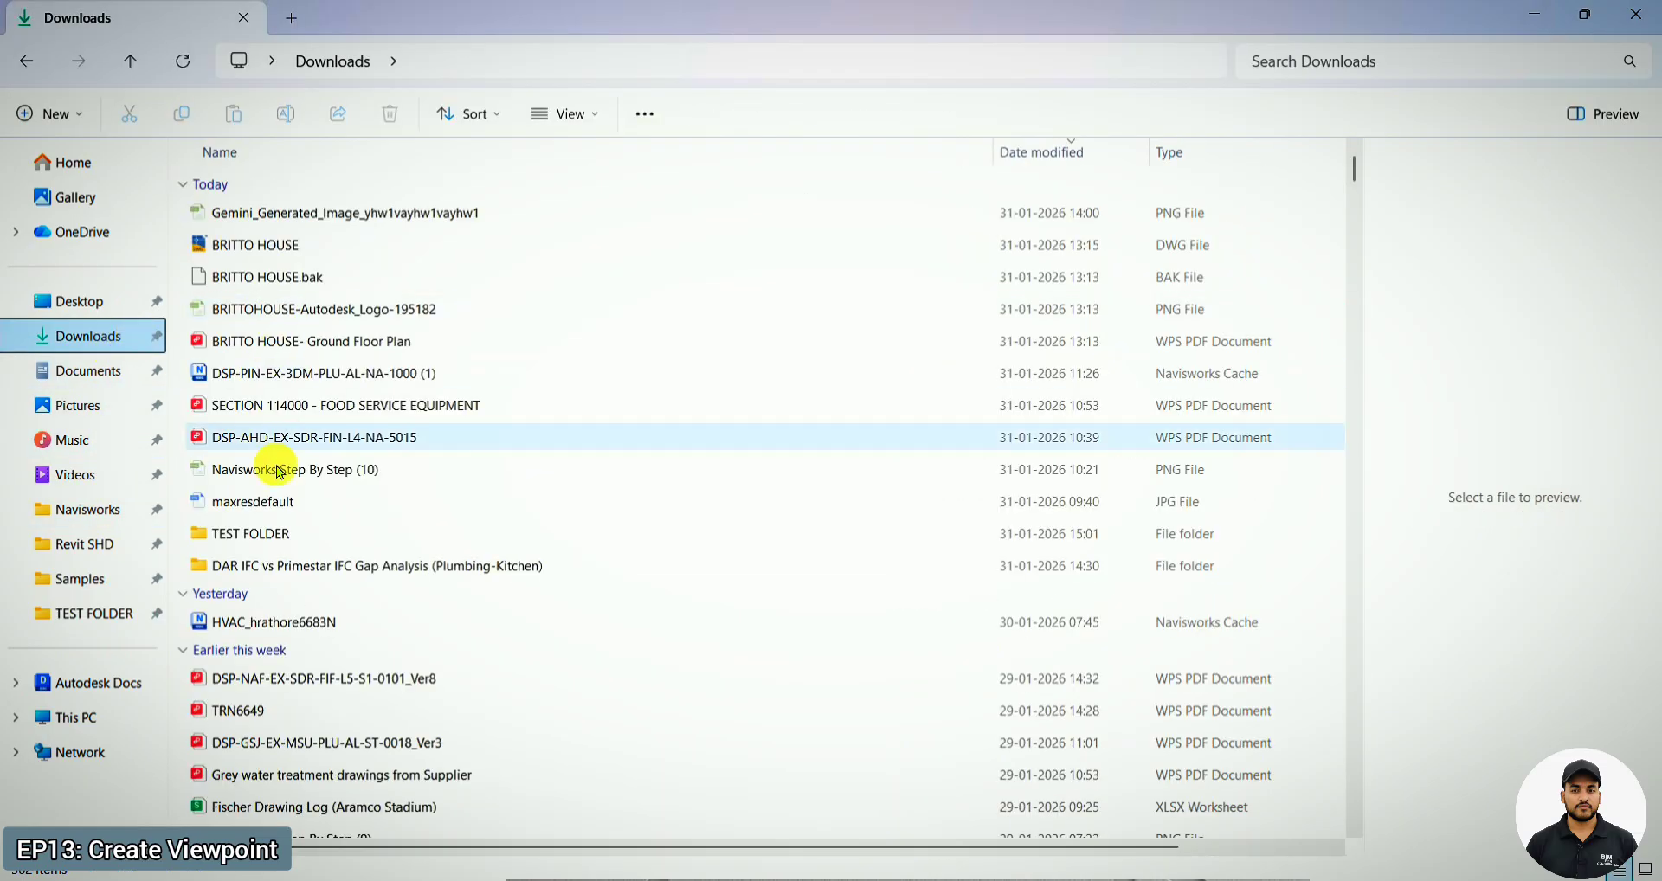
double_click(271, 534)
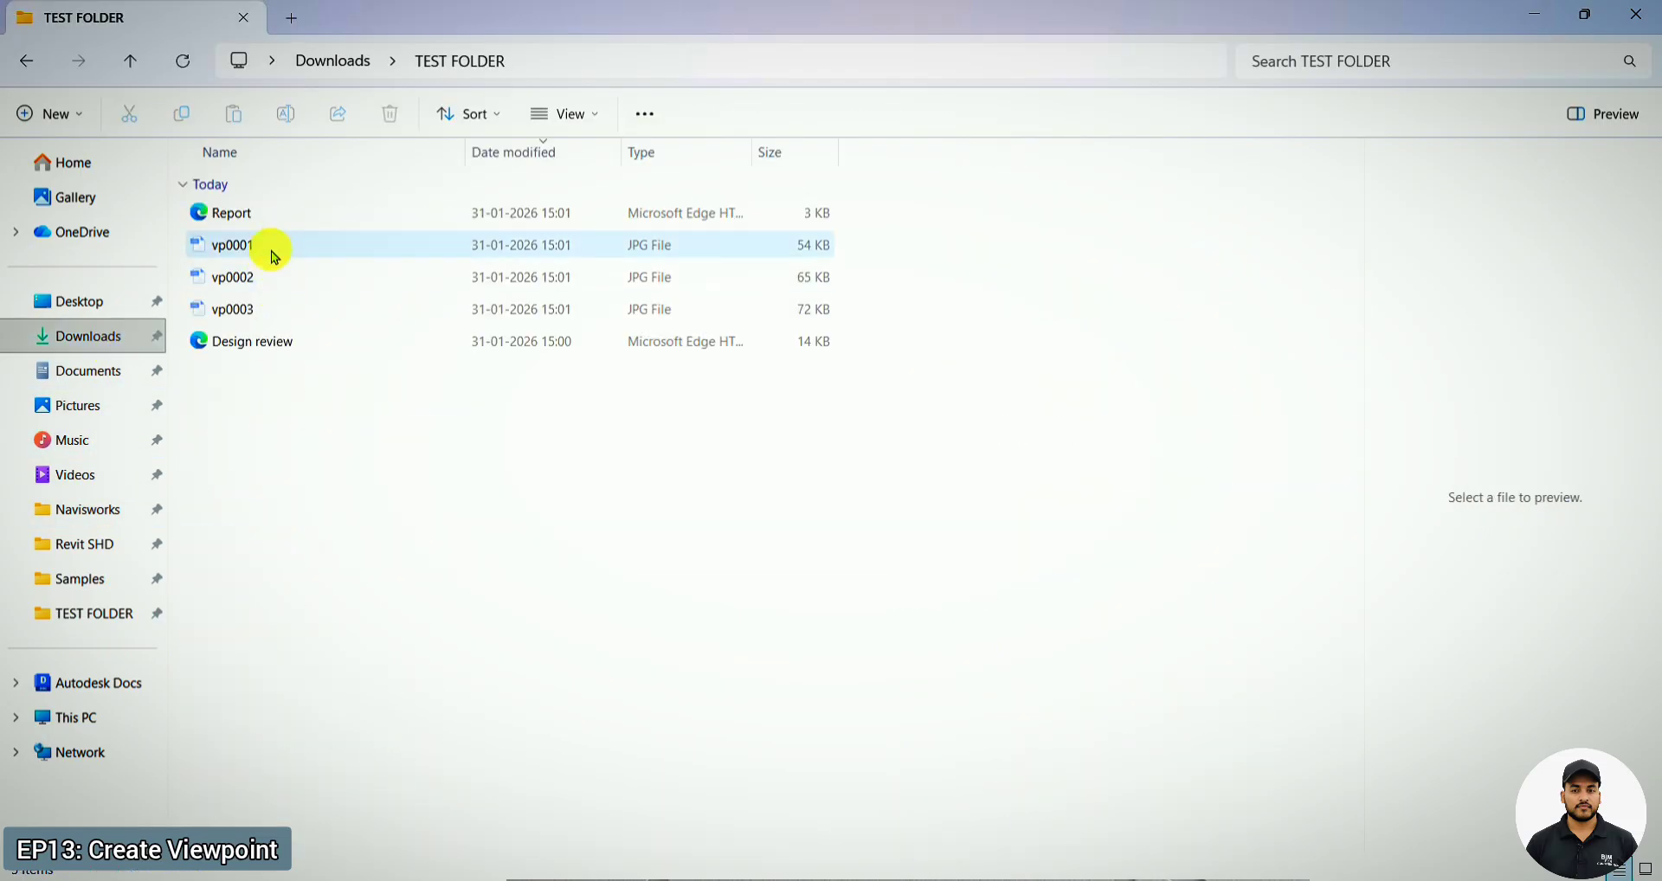
click(1141, 880)
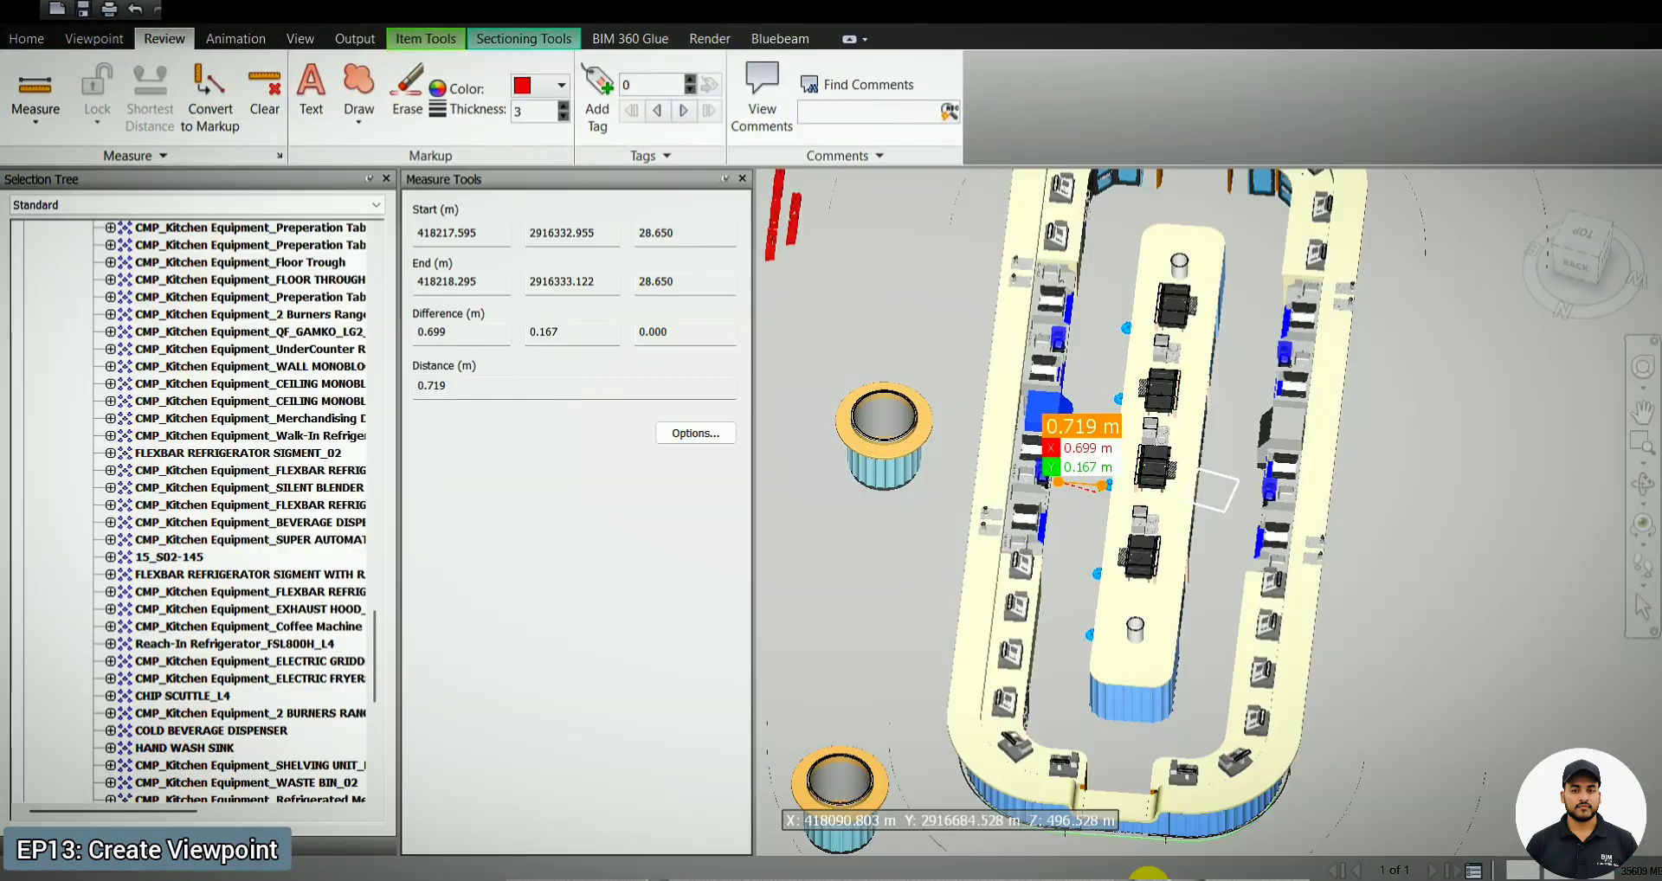
click(1142, 880)
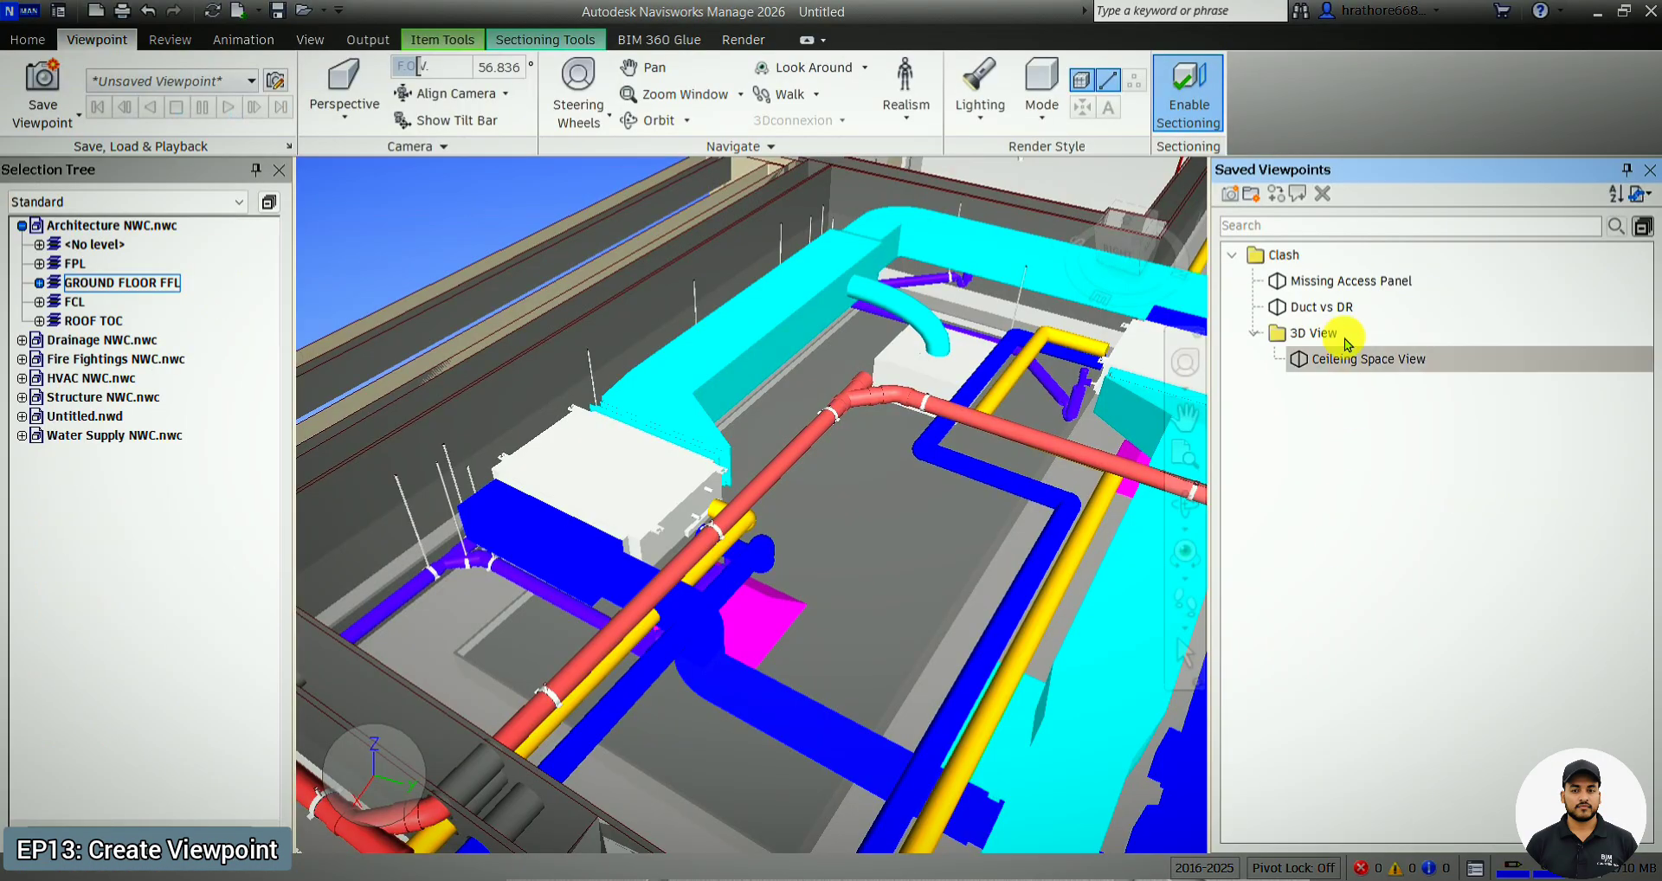
click(1598, 10)
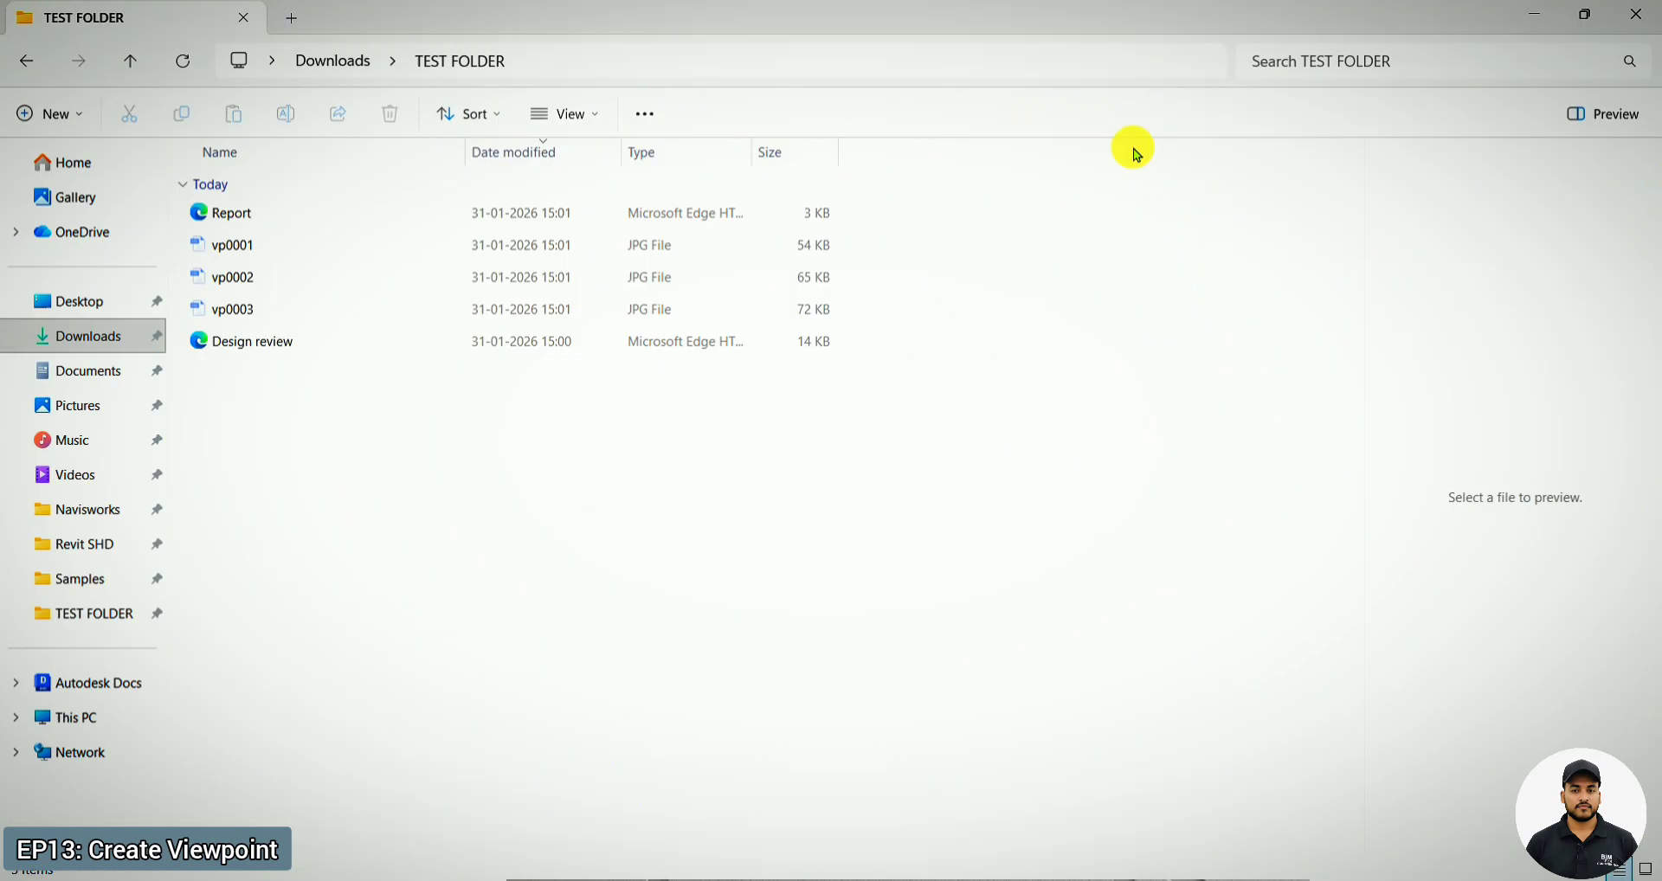
- View the exported viewpoint images vp0001 and vp0002 enlarged, closing the image viewer after each one
click(277, 245)
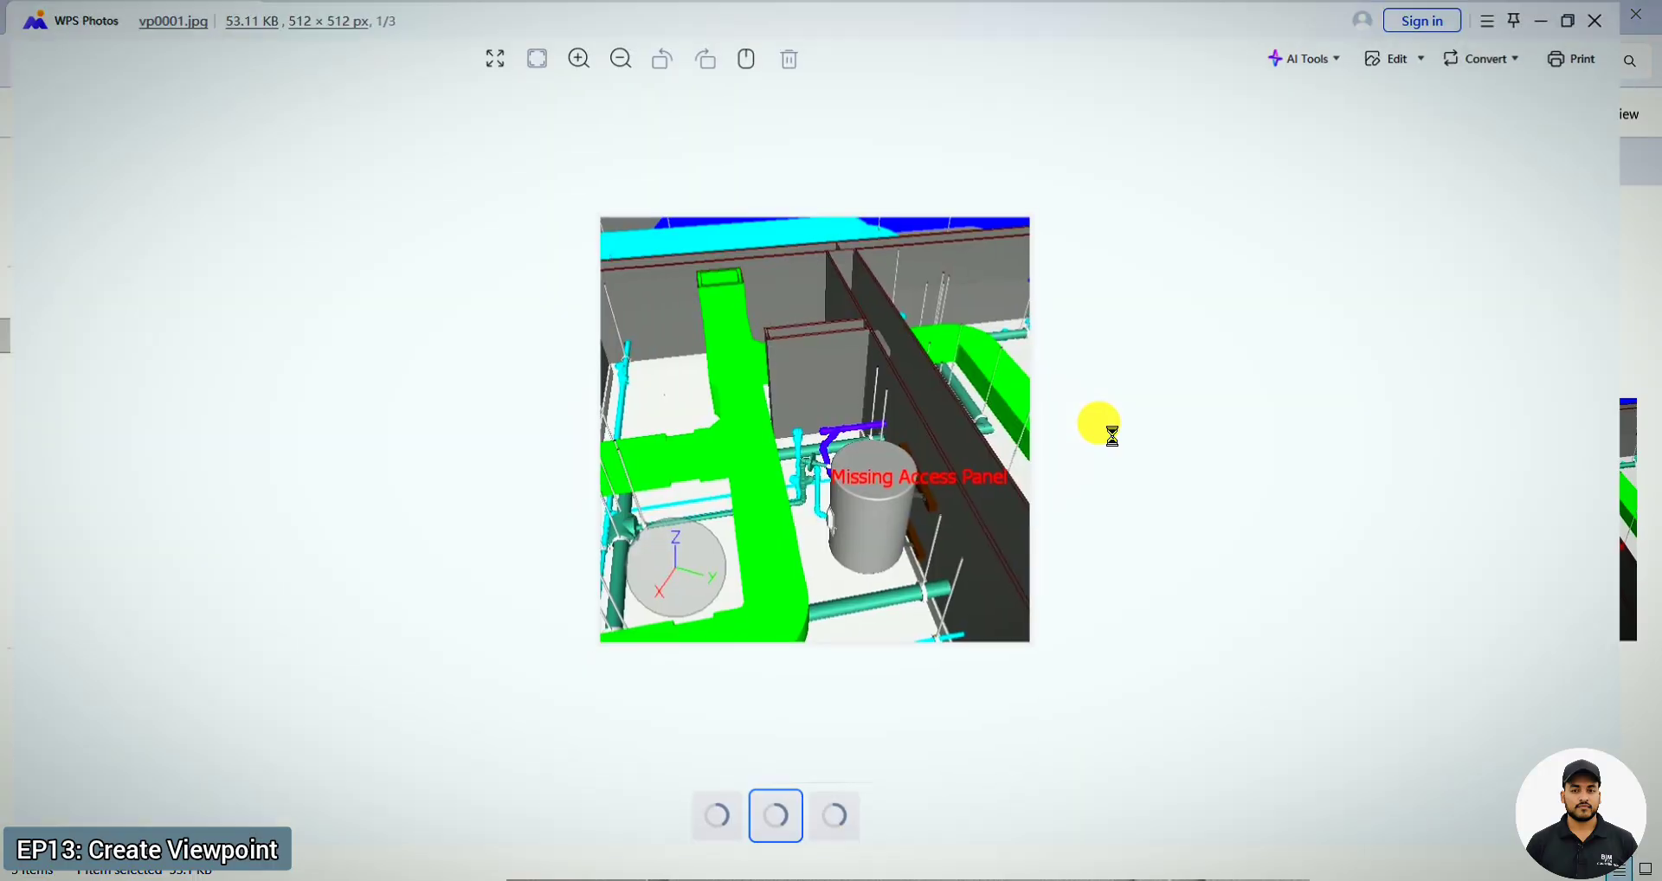
scroll(1047, 429, up, 3)
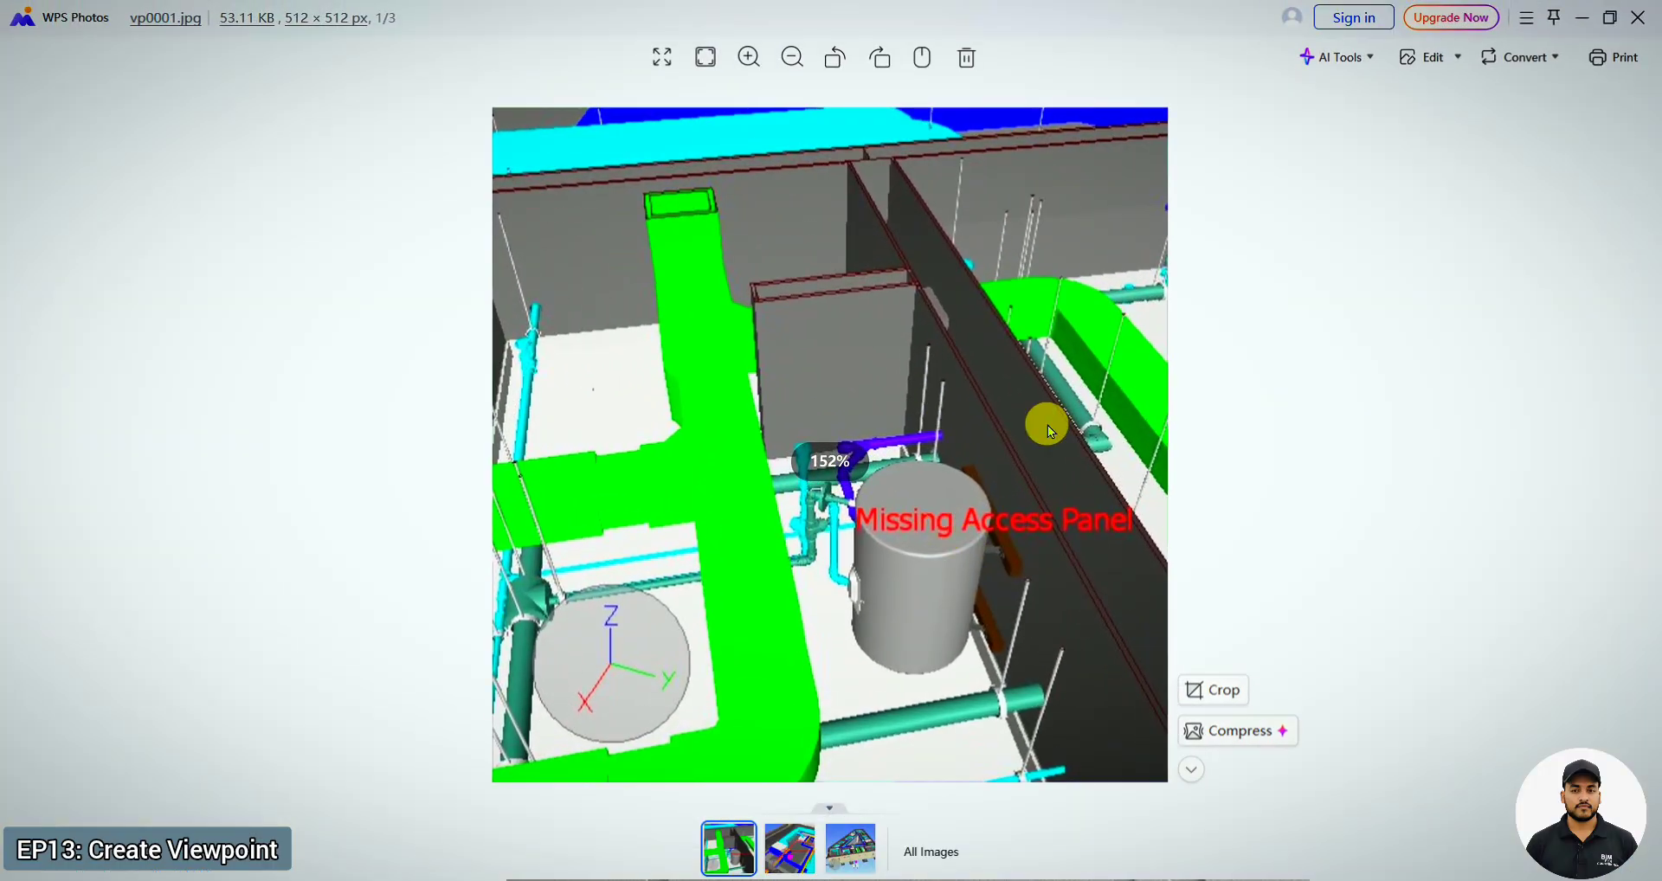
click(1638, 17)
click(223, 277)
key(Return)
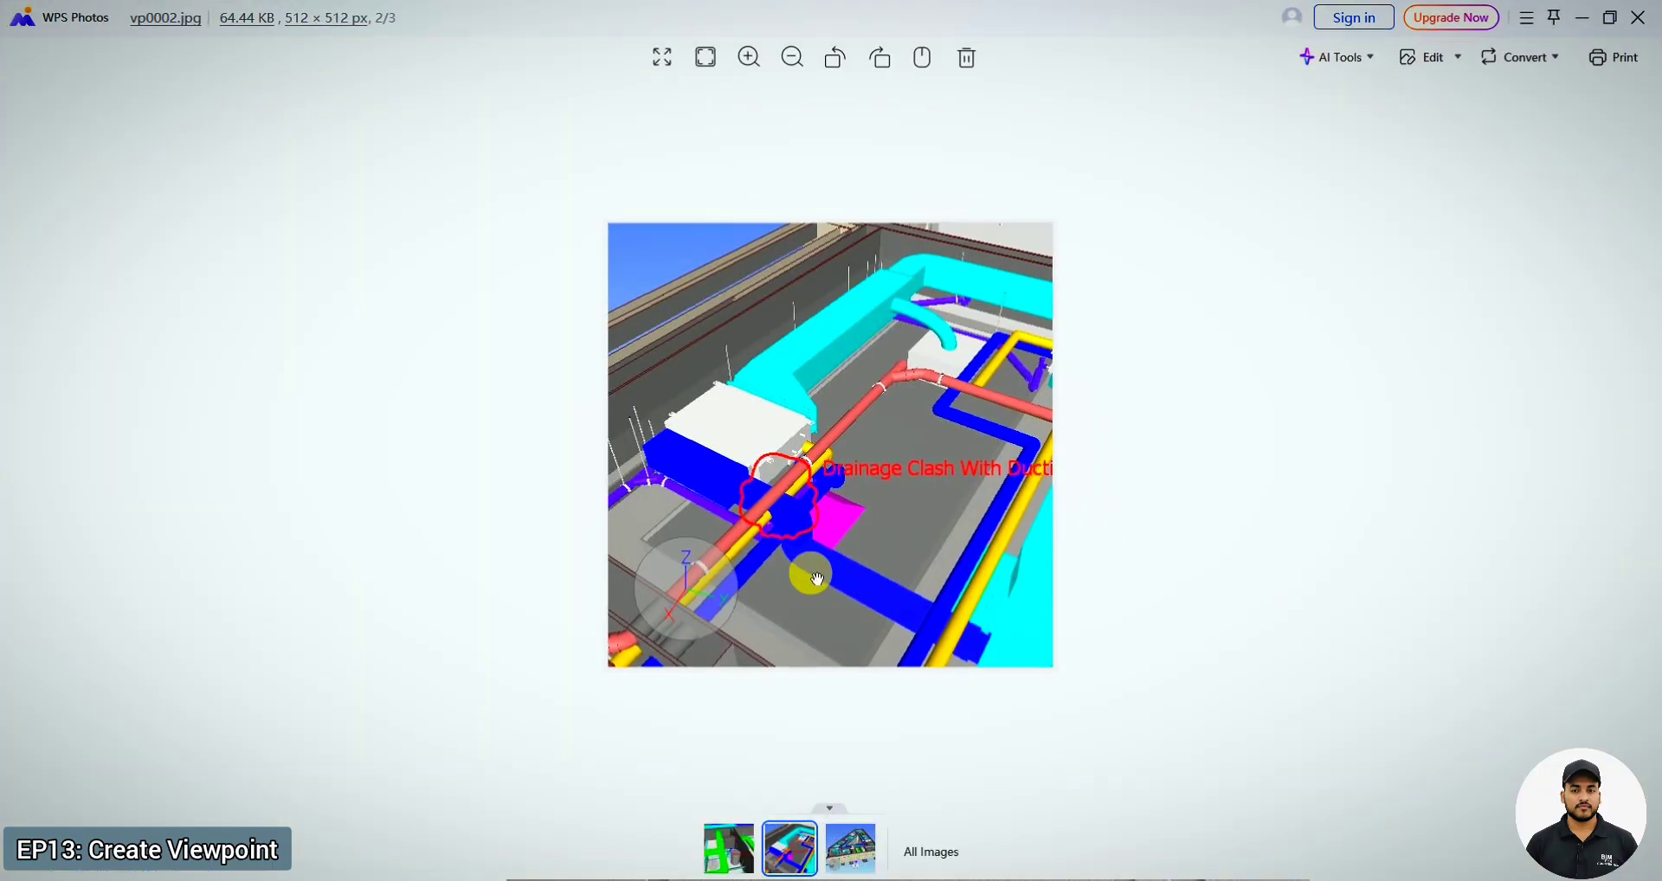
scroll(916, 502, up, 3)
click(1637, 19)
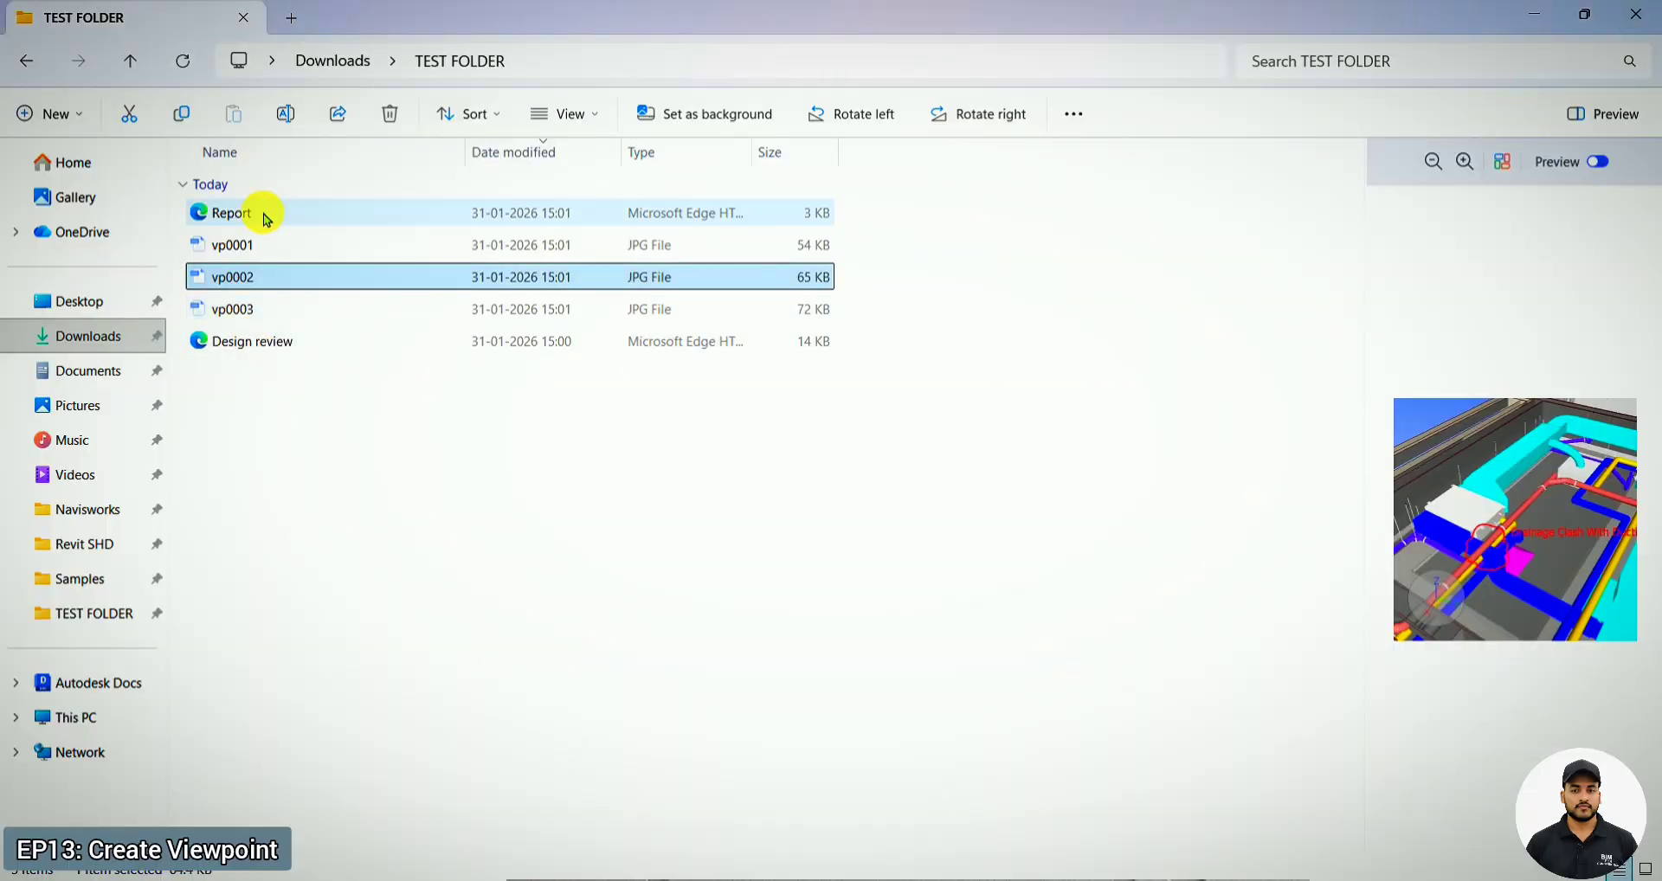
- Open the exported Report HTML file in the browser and examine its viewpoint images, camera positions and comments
double_click(282, 216)
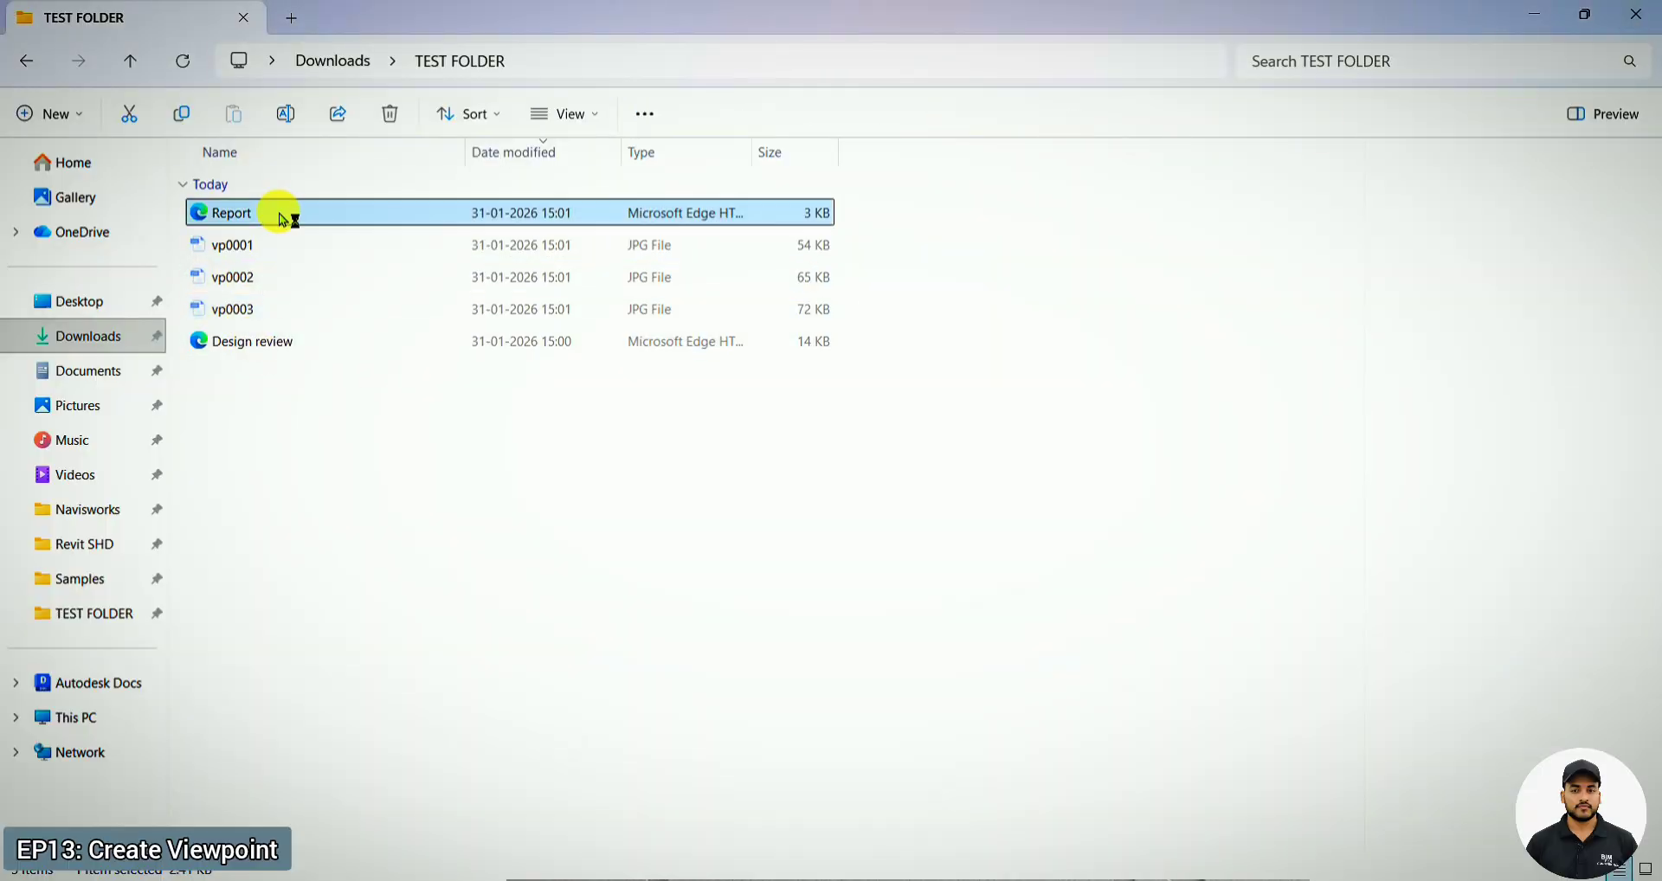
scroll(252, 334, down, 1)
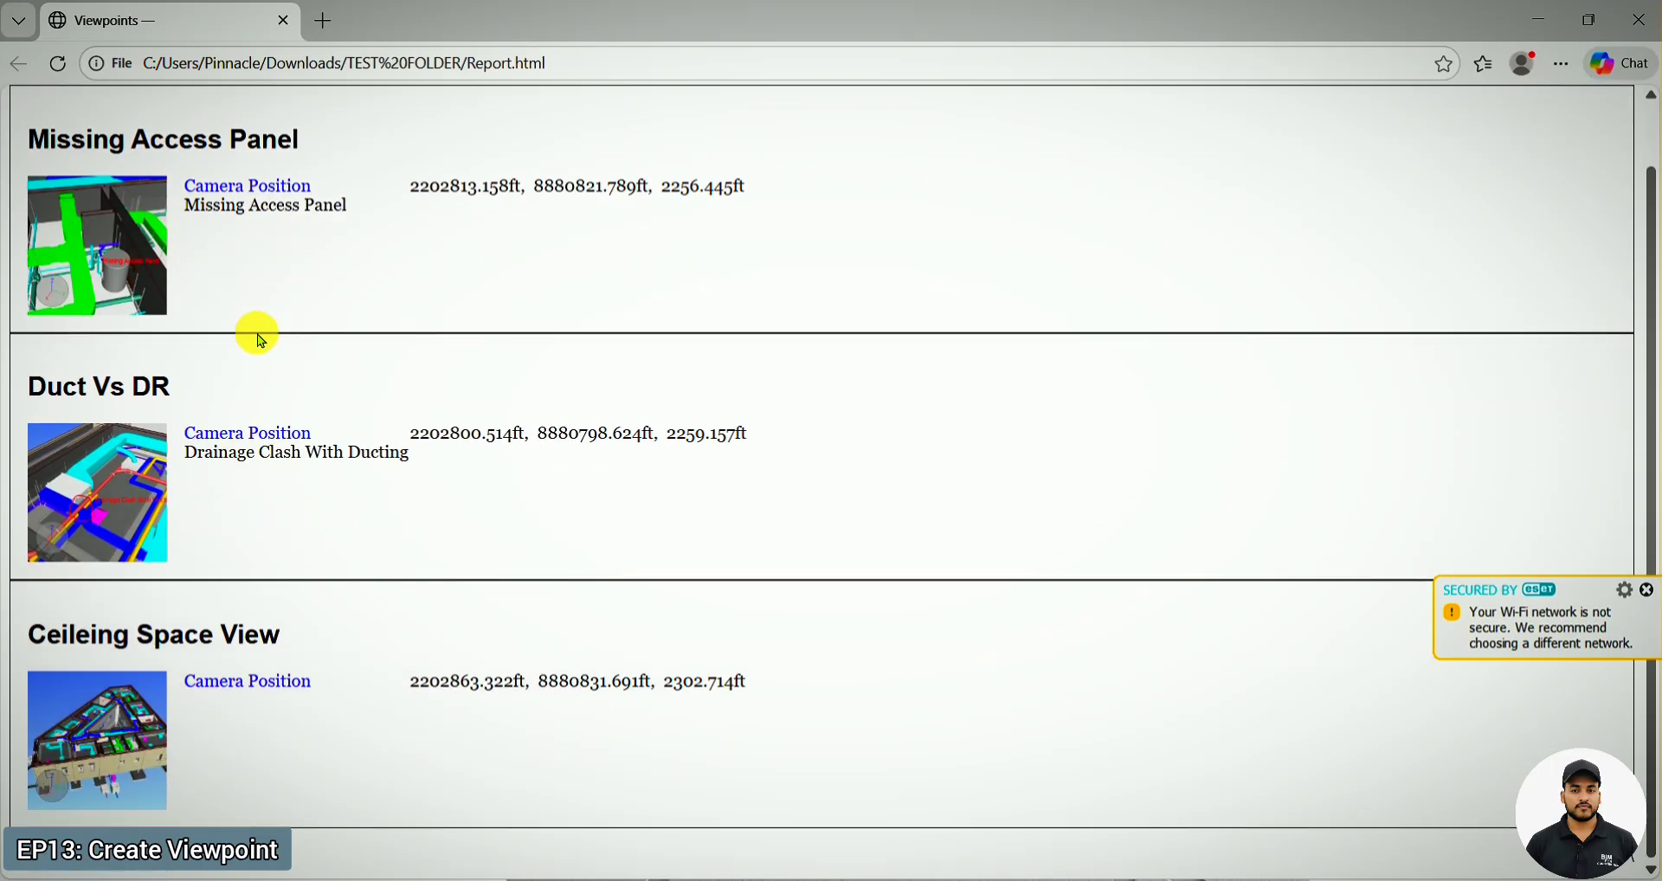
scroll(252, 335, up, 1)
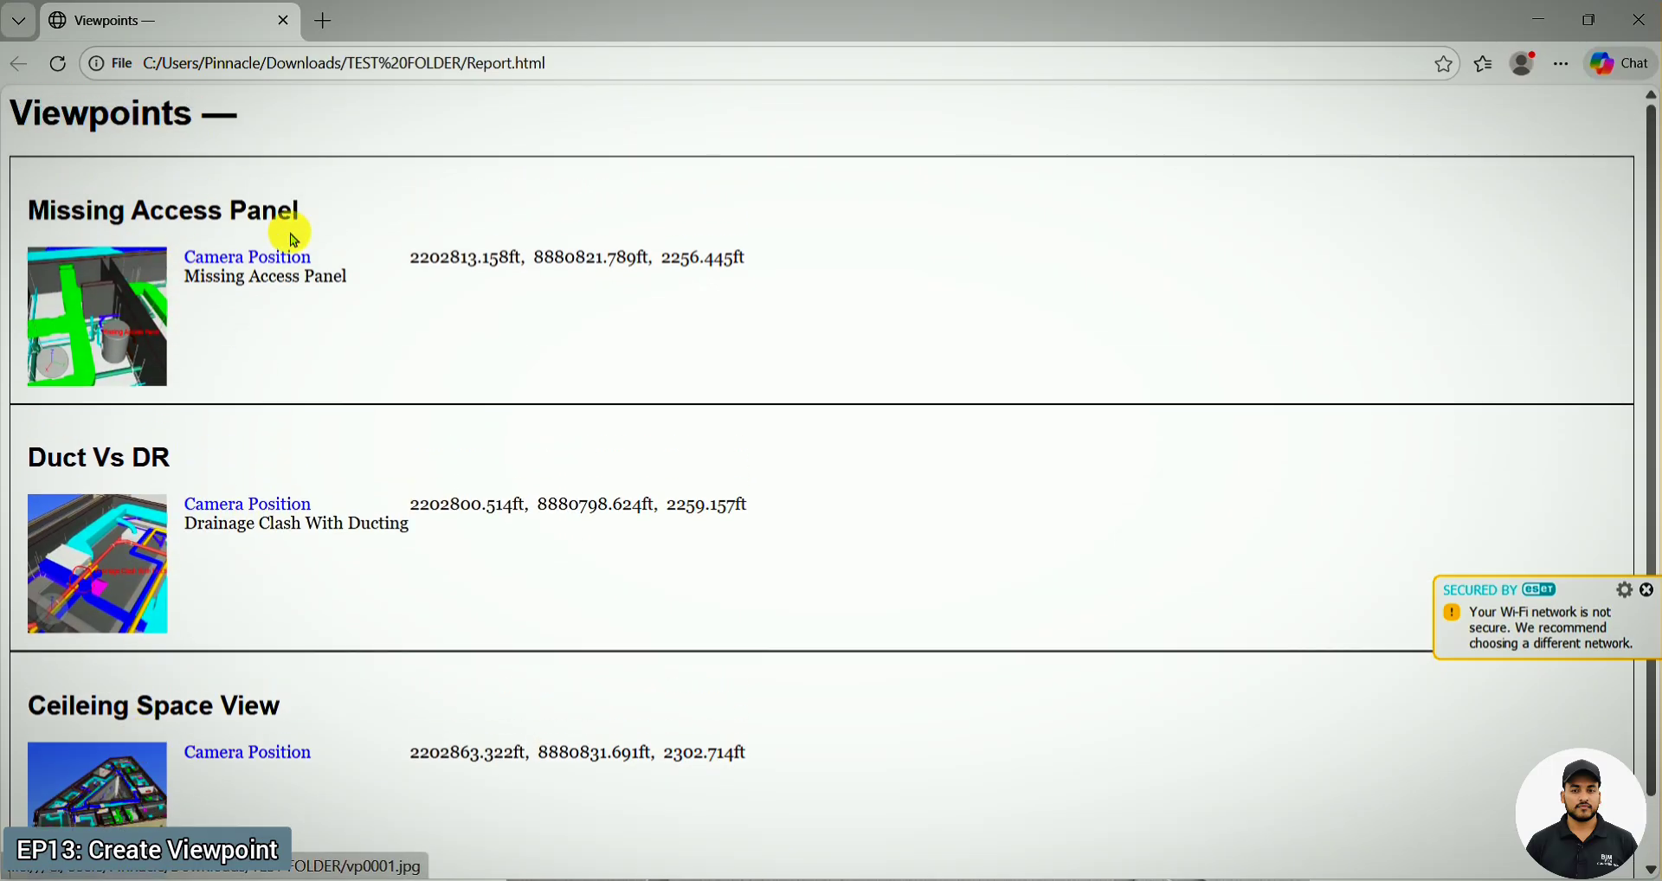
scroll(156, 315, down, 1)
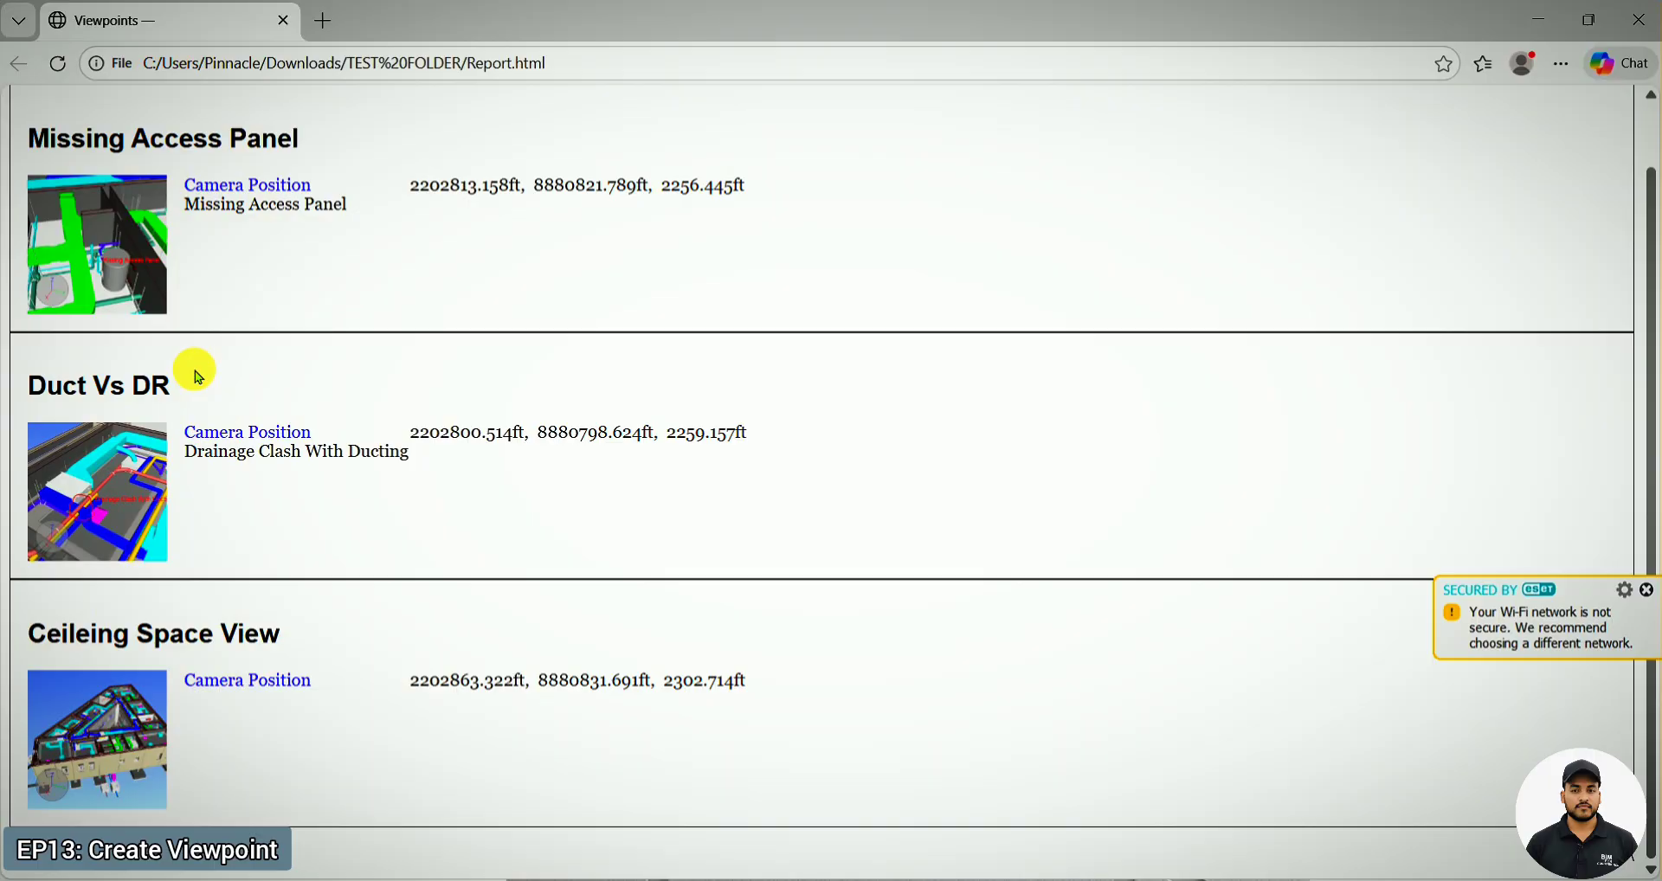
- Open the print preview of the viewpoints report and look through its page layout
key(ctrl+p)
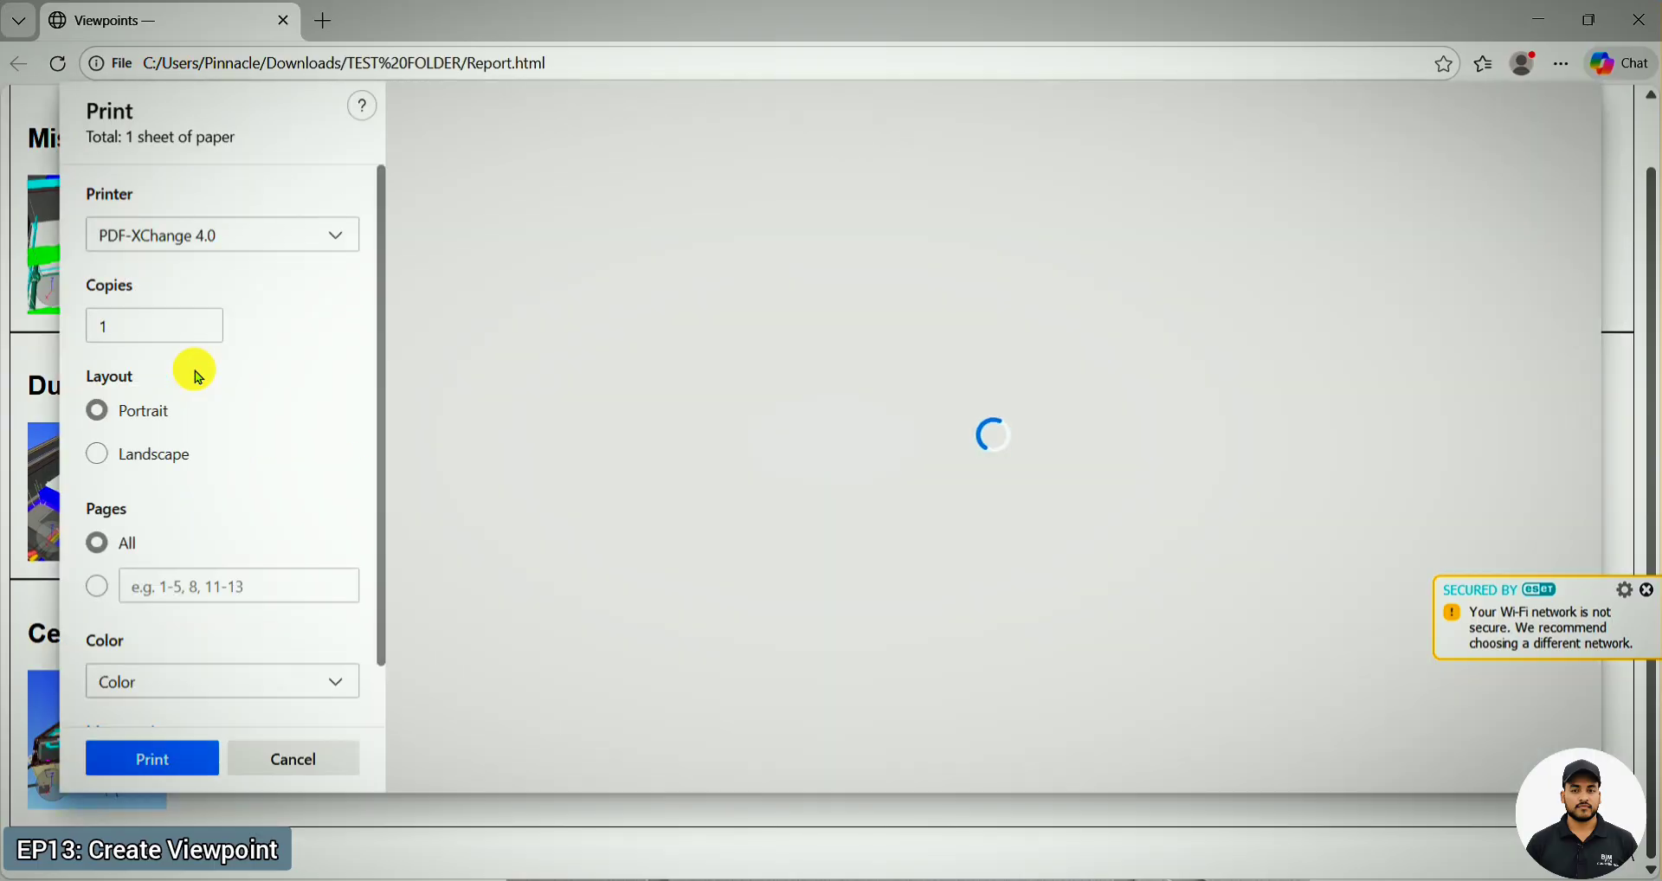
scroll(805, 347, down, 3)
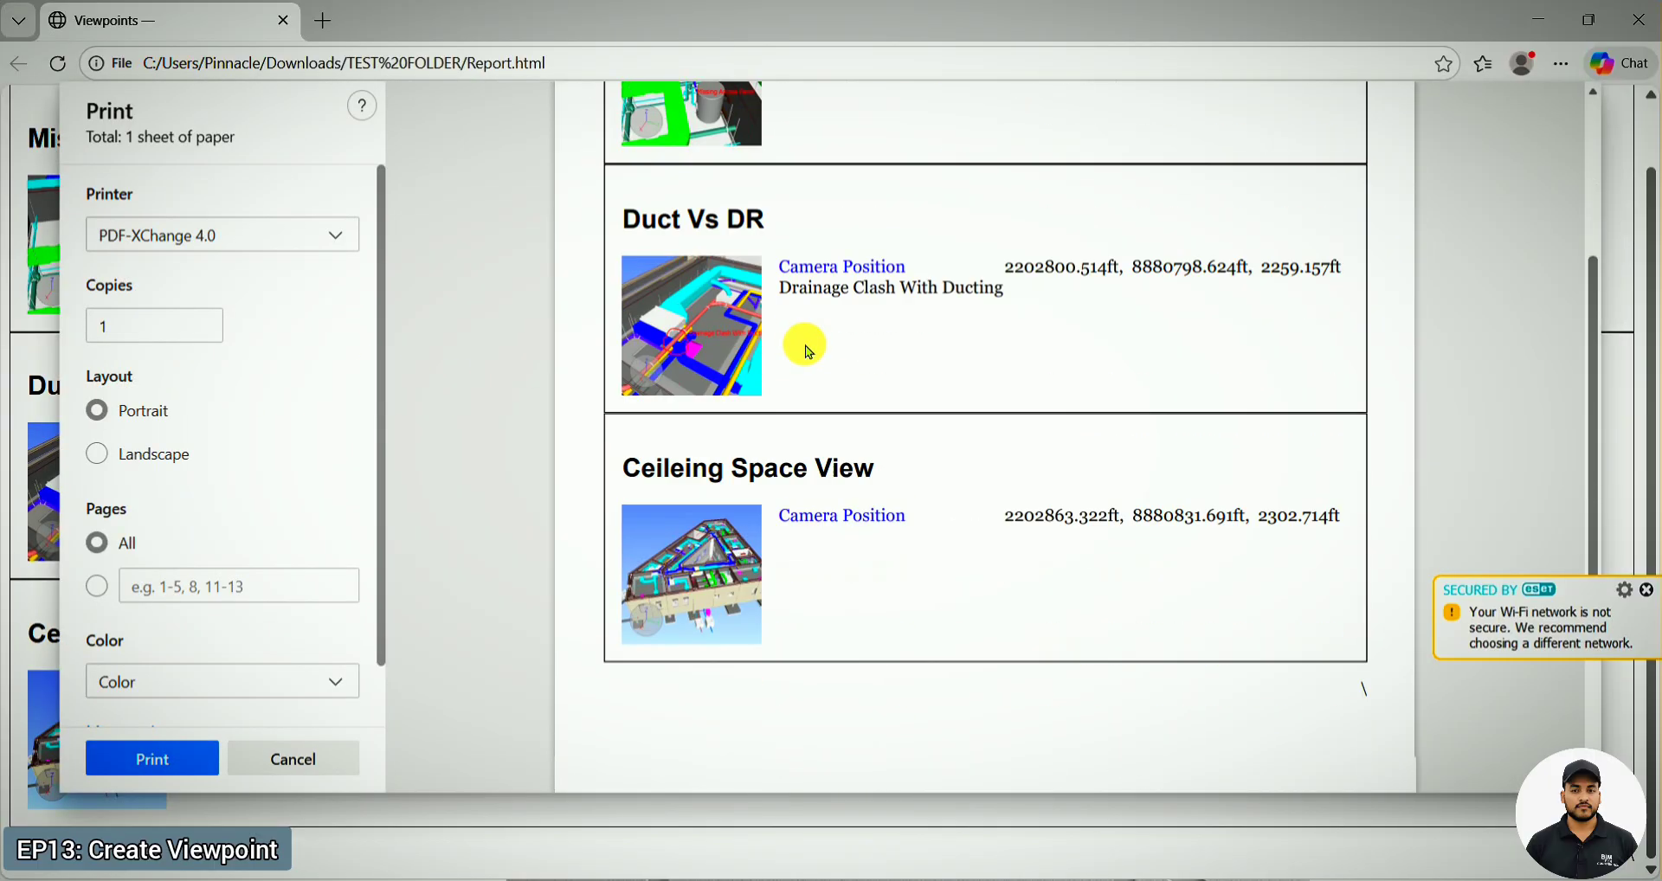
scroll(802, 346, up, 5)
scroll(164, 446, down, 1)
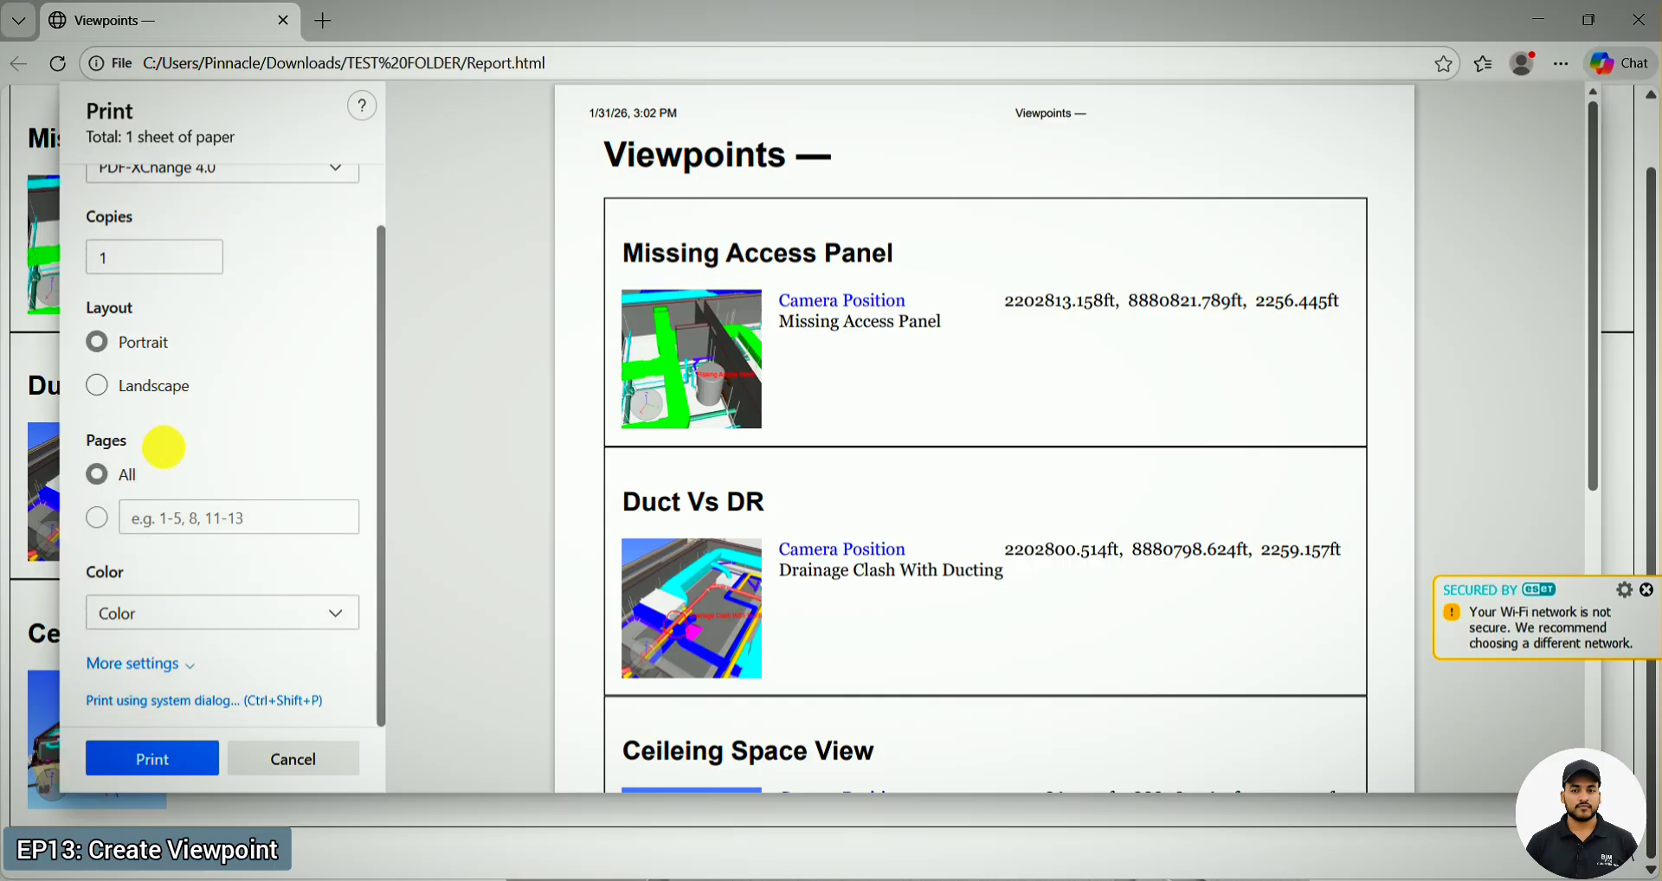
- Set a custom print scale of 200% for the report and check the enlarged preview
click(134, 663)
scroll(289, 471, down, 5)
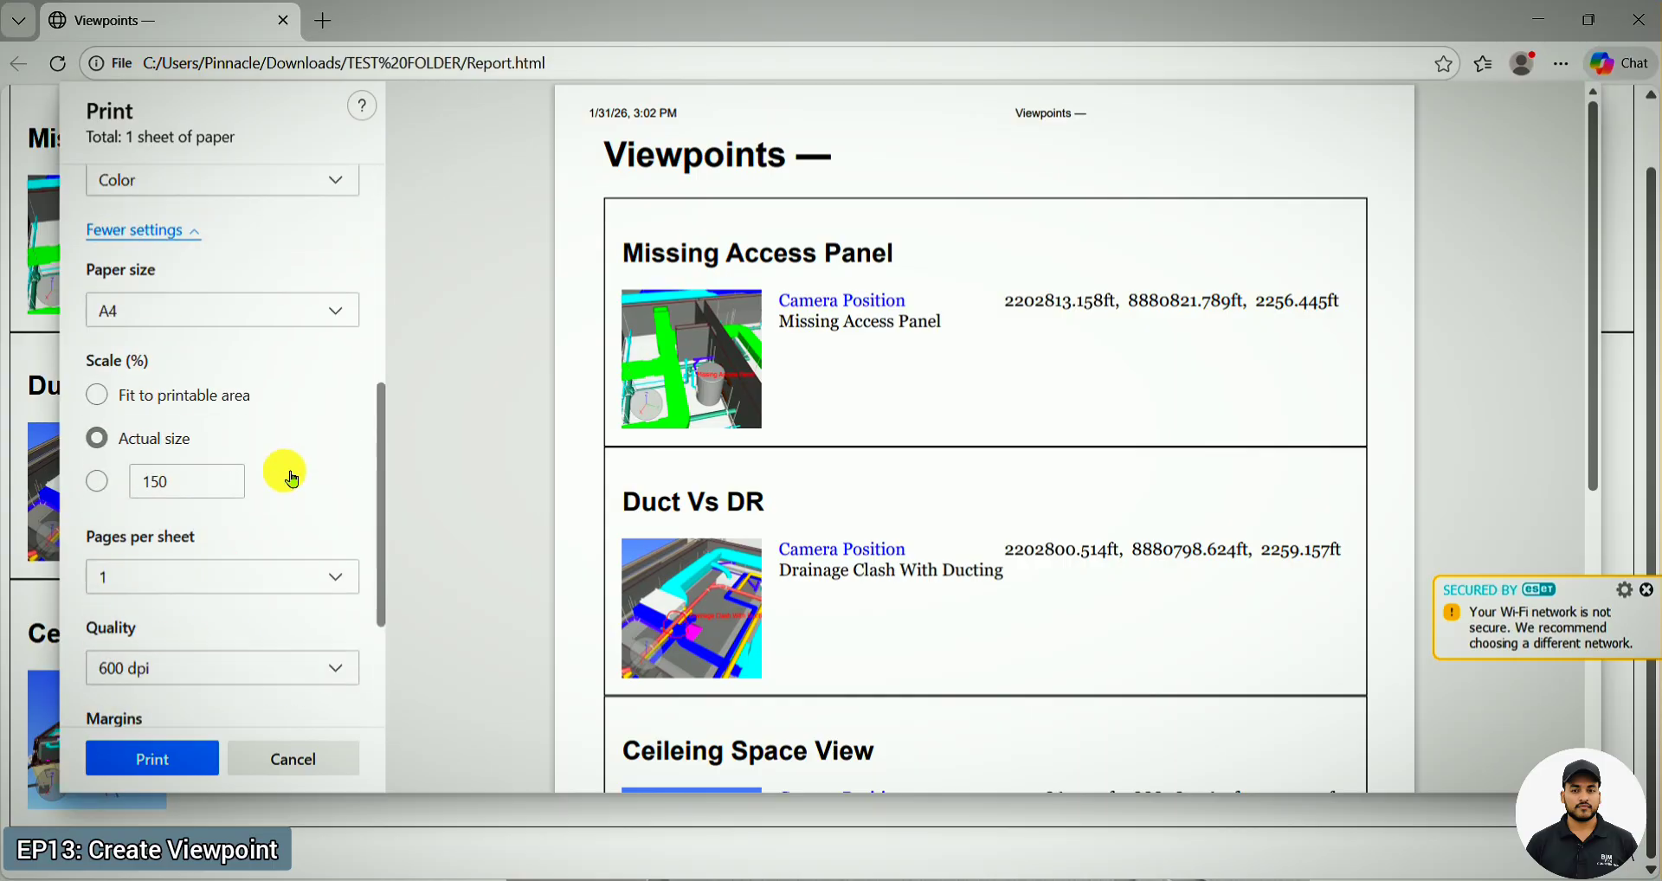
click(97, 481)
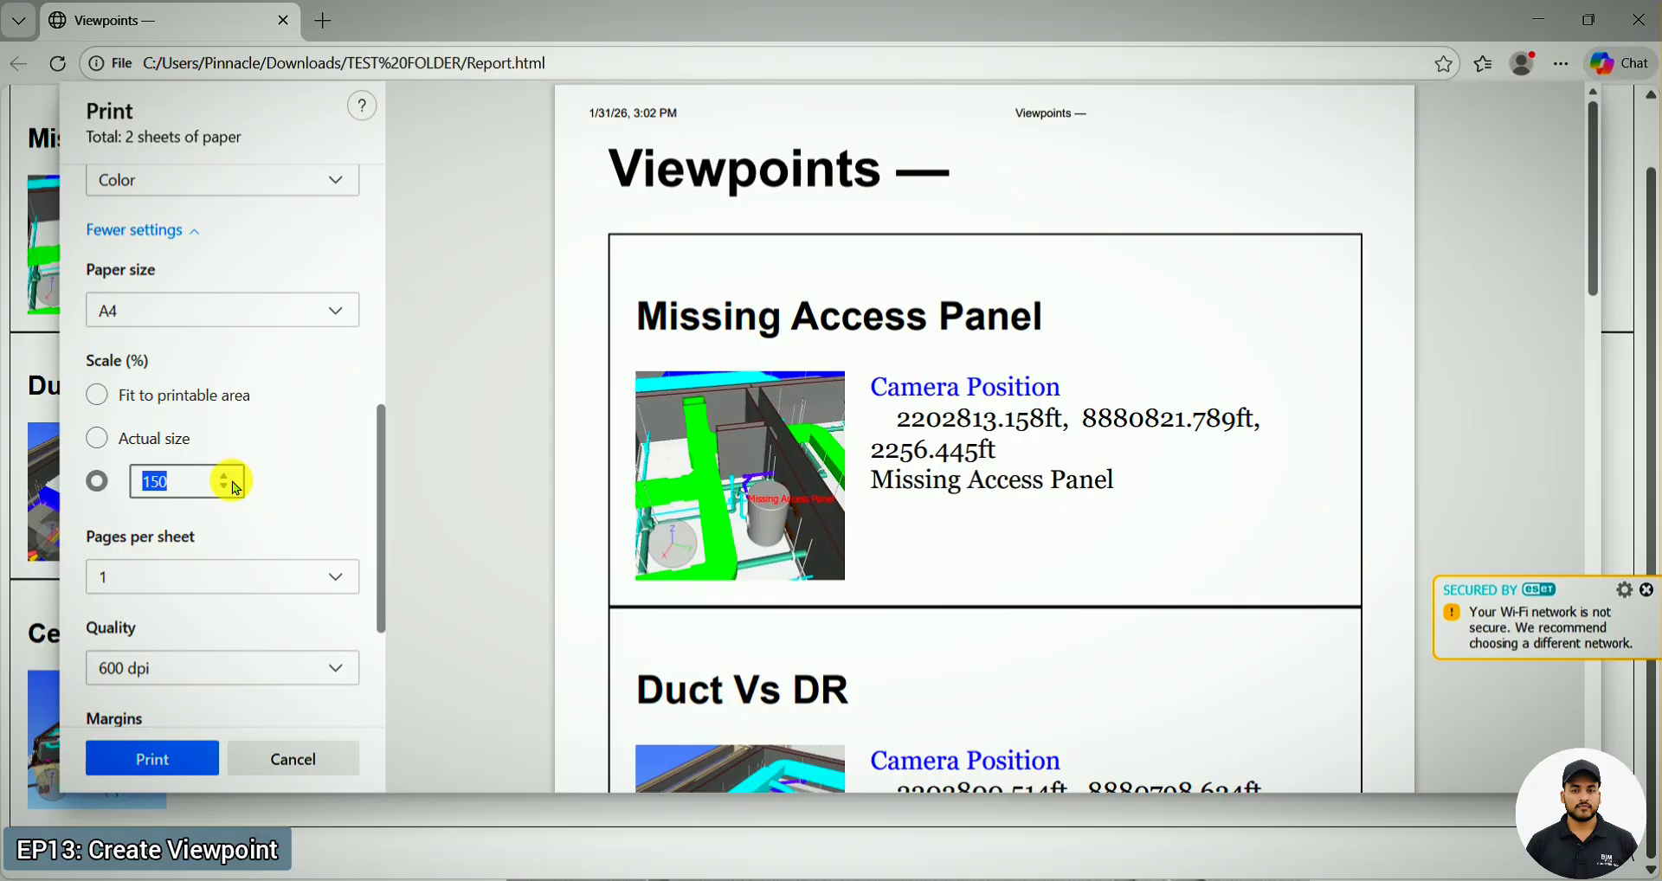
text(190)
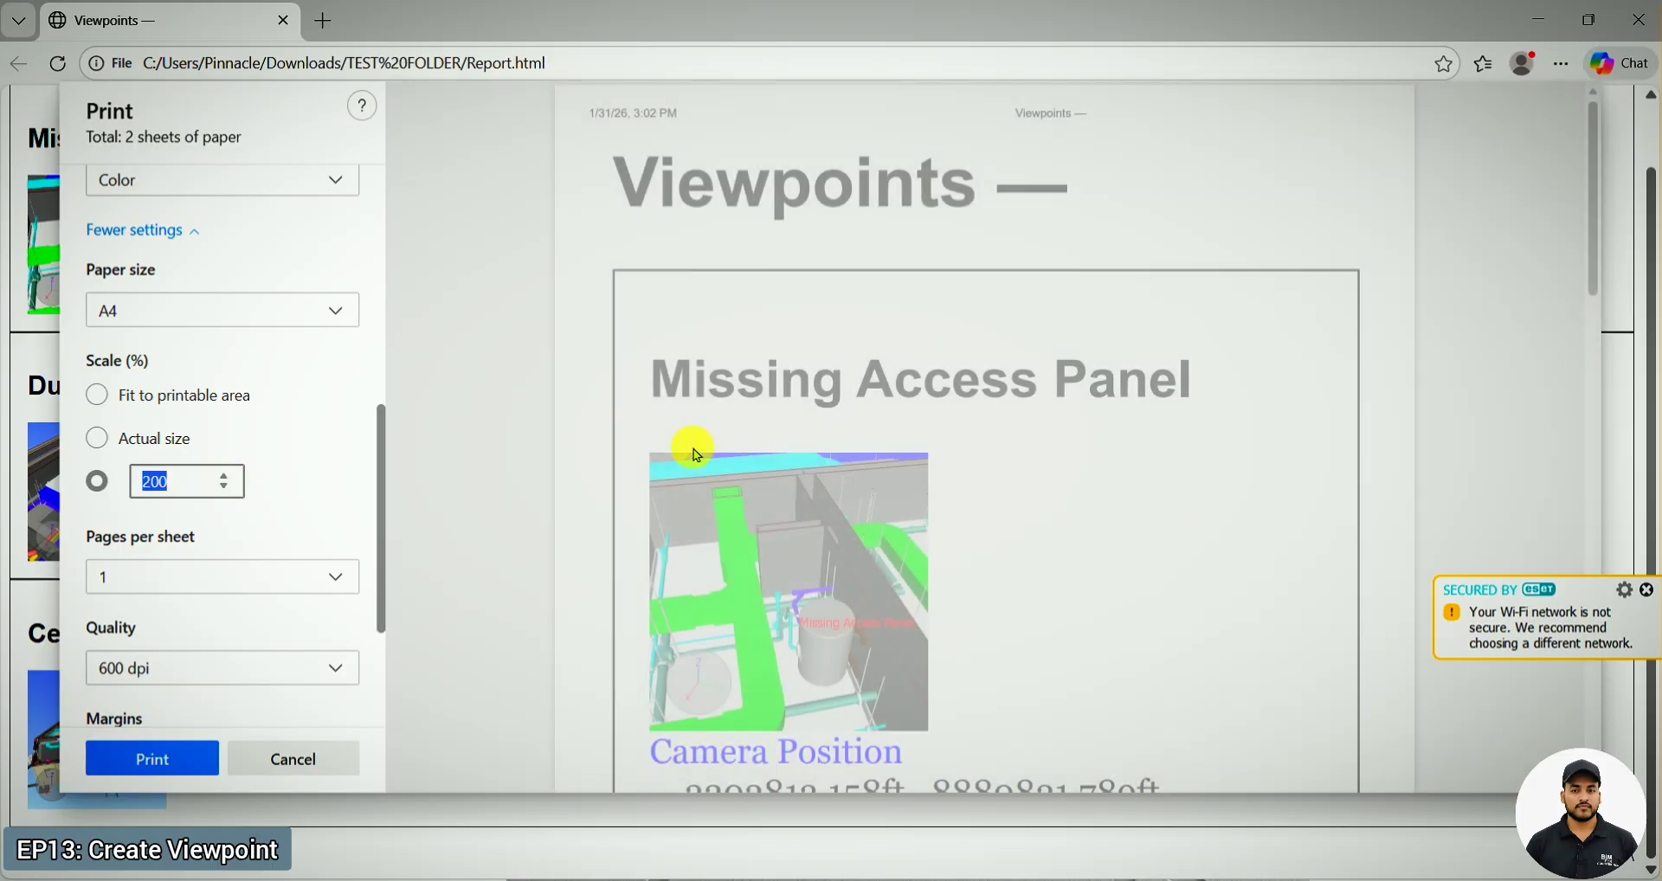
scroll(950, 422, down, 2)
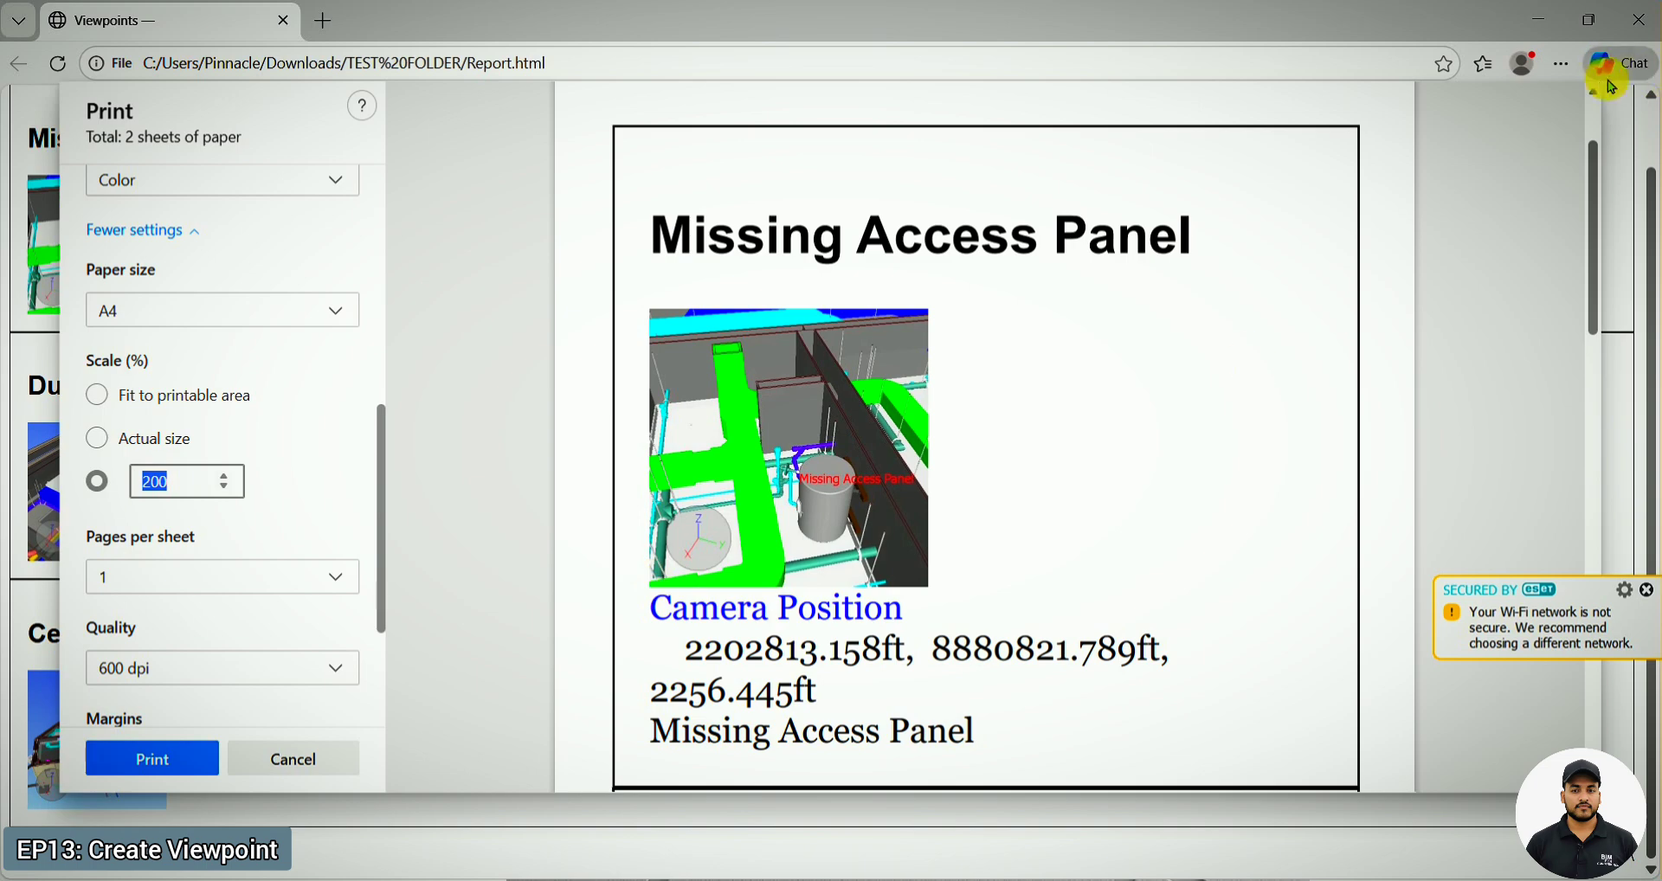
- Close the browser report without printing and switch back to Navisworks
double_click(1187, 29)
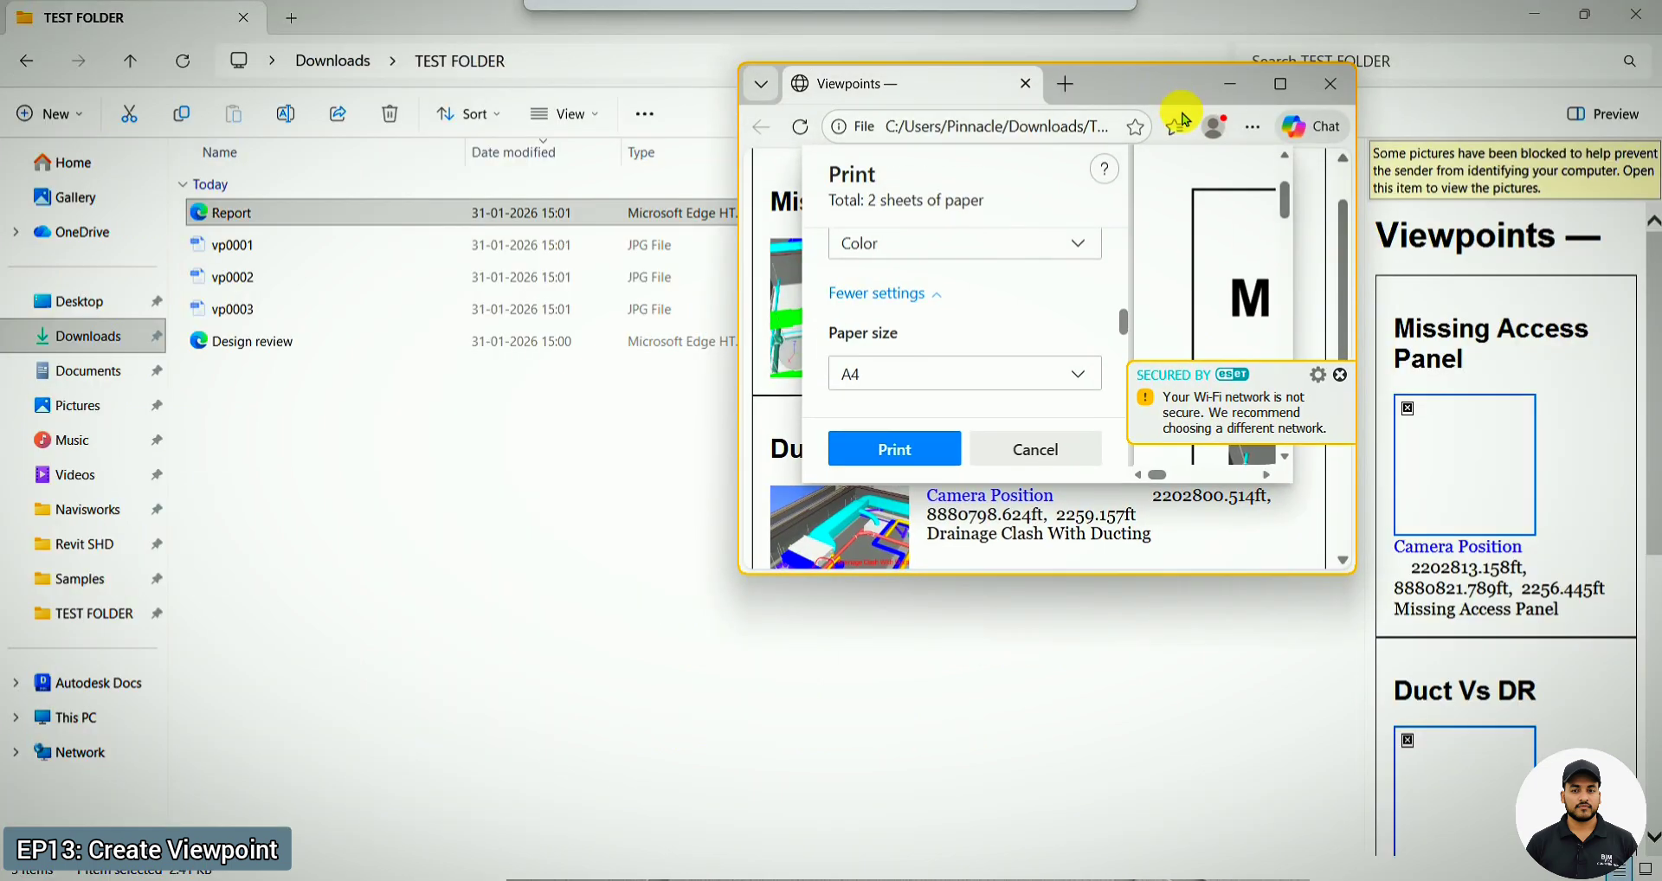
click(1330, 85)
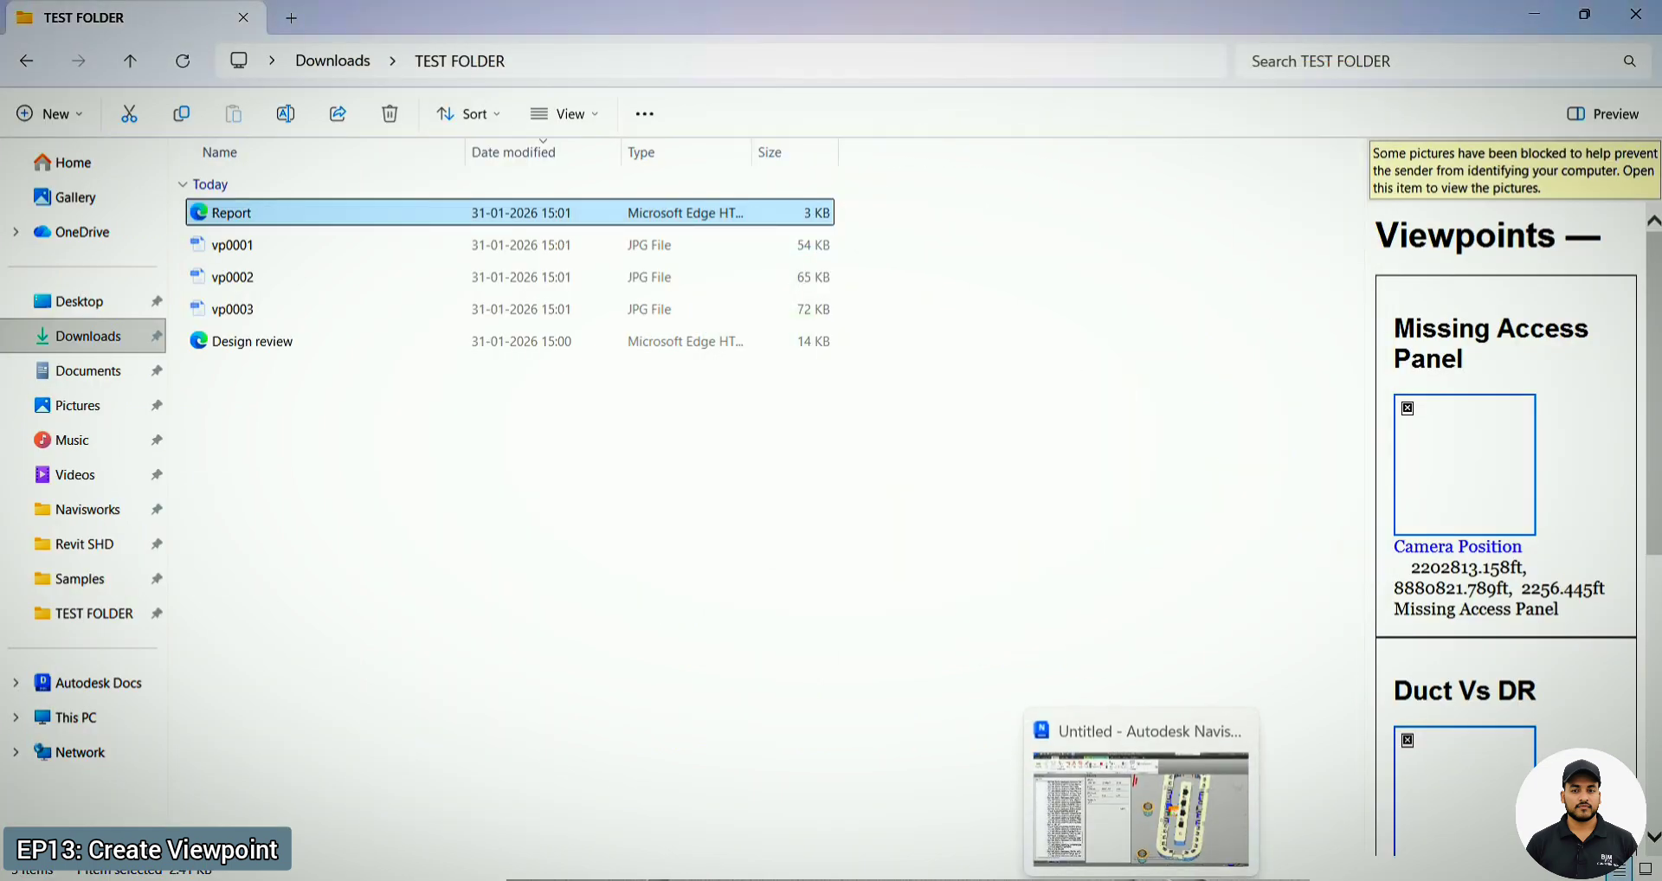
click(1141, 879)
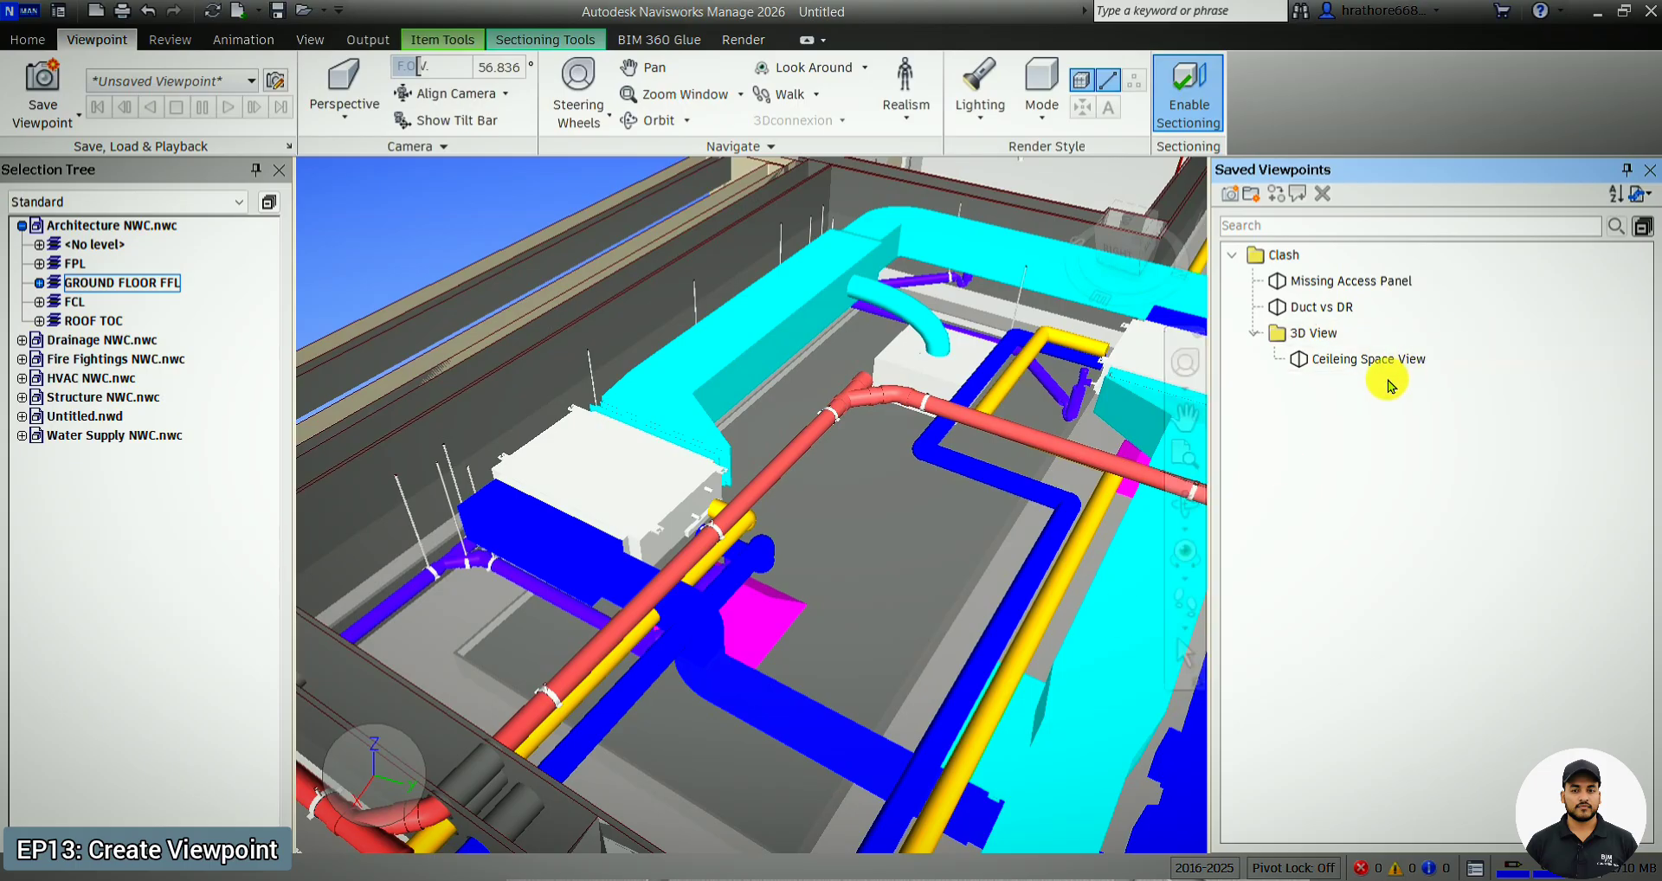
- Change the camera to orthographic projection and orbit around the ducts and pipes to inspect them
scroll(901, 360, down, 5)
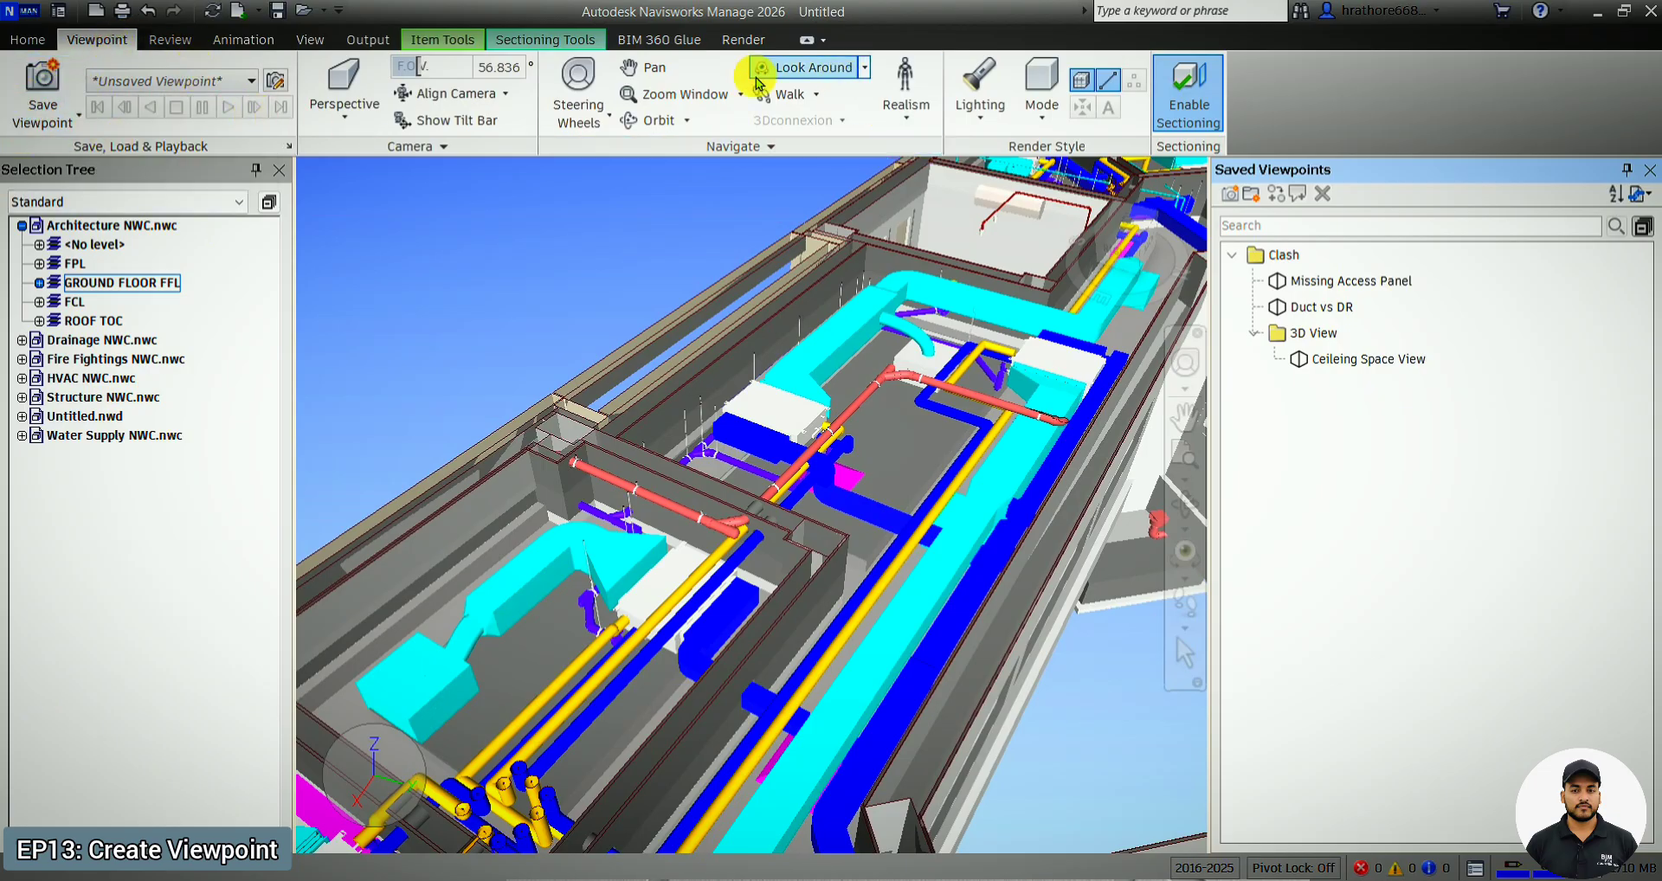
click(368, 127)
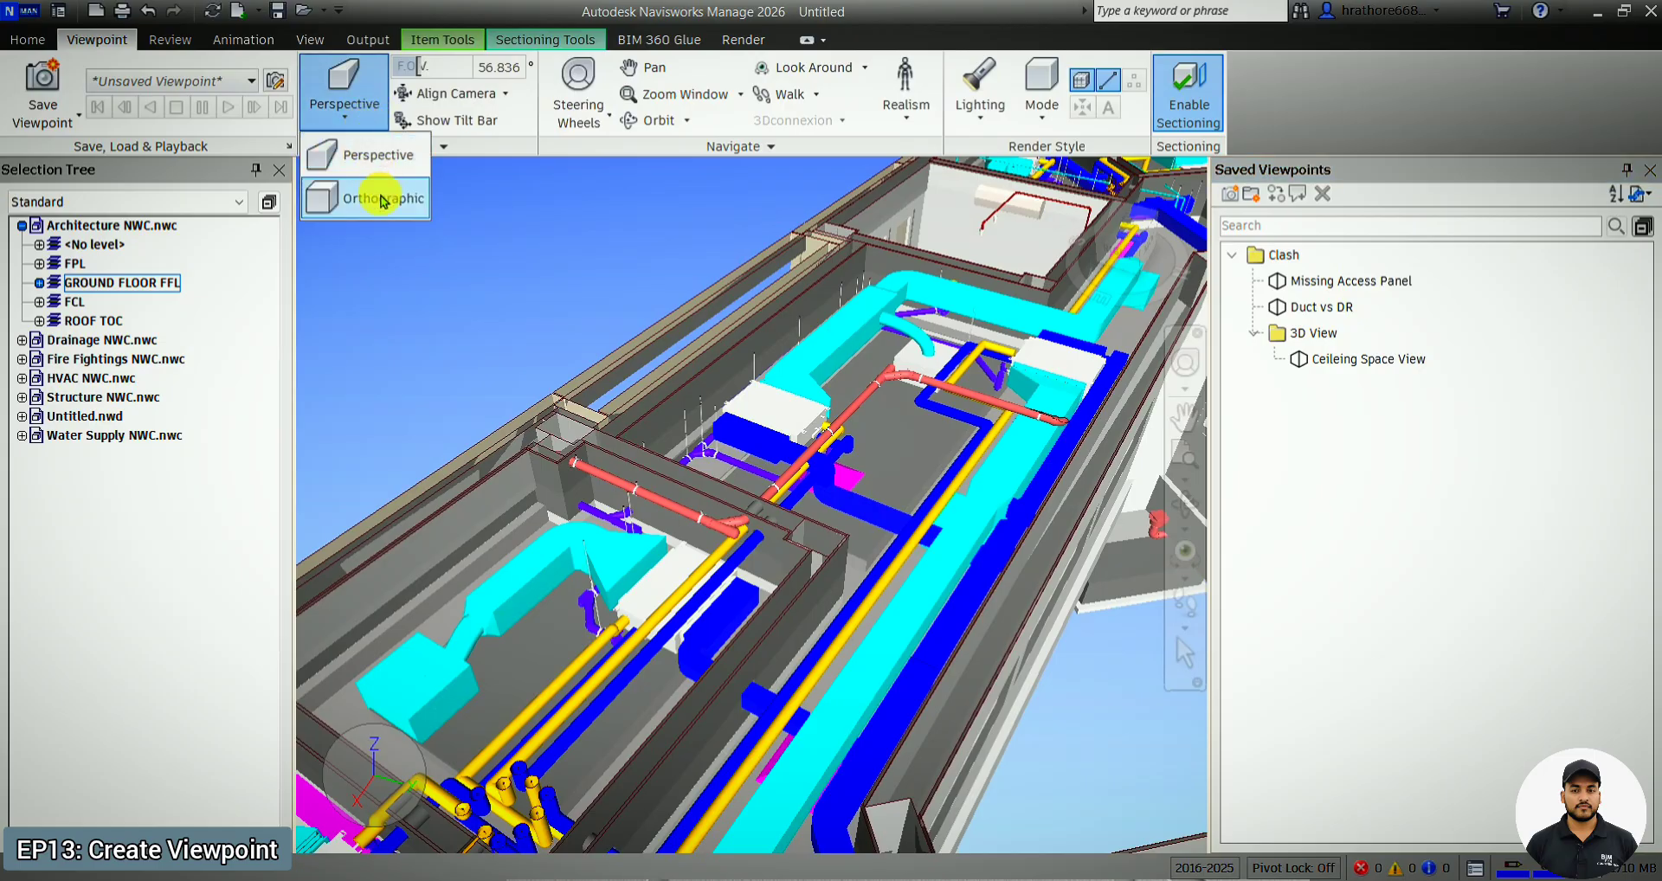
click(372, 198)
scroll(844, 455, up, 3)
scroll(844, 454, up, 2)
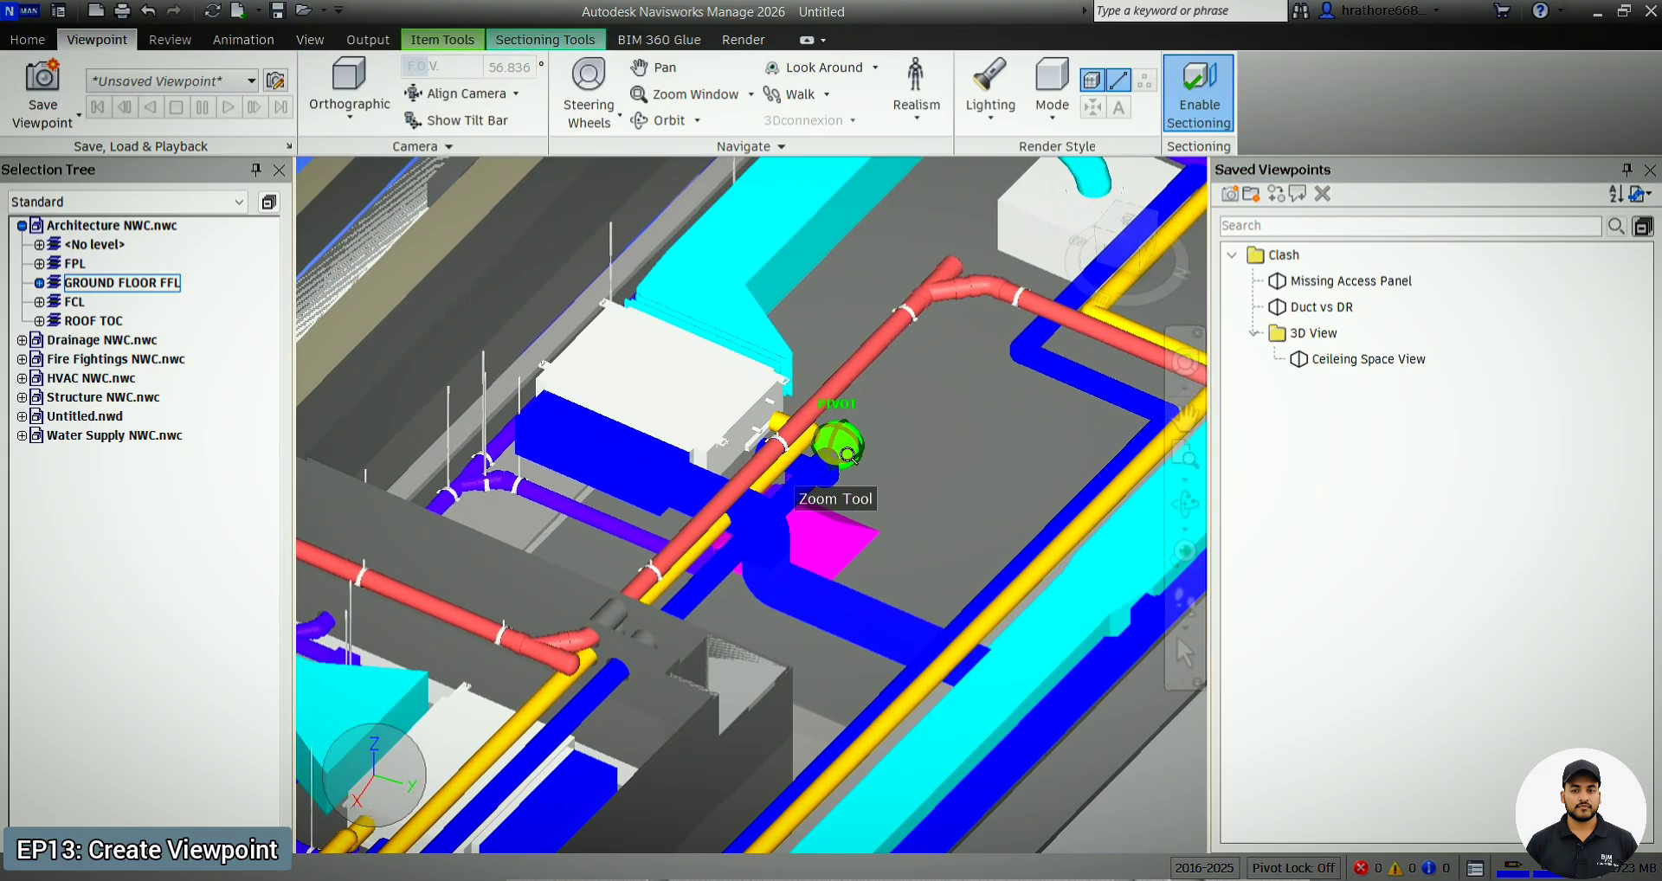
click(1185, 504)
drag(619, 552, 538, 454)
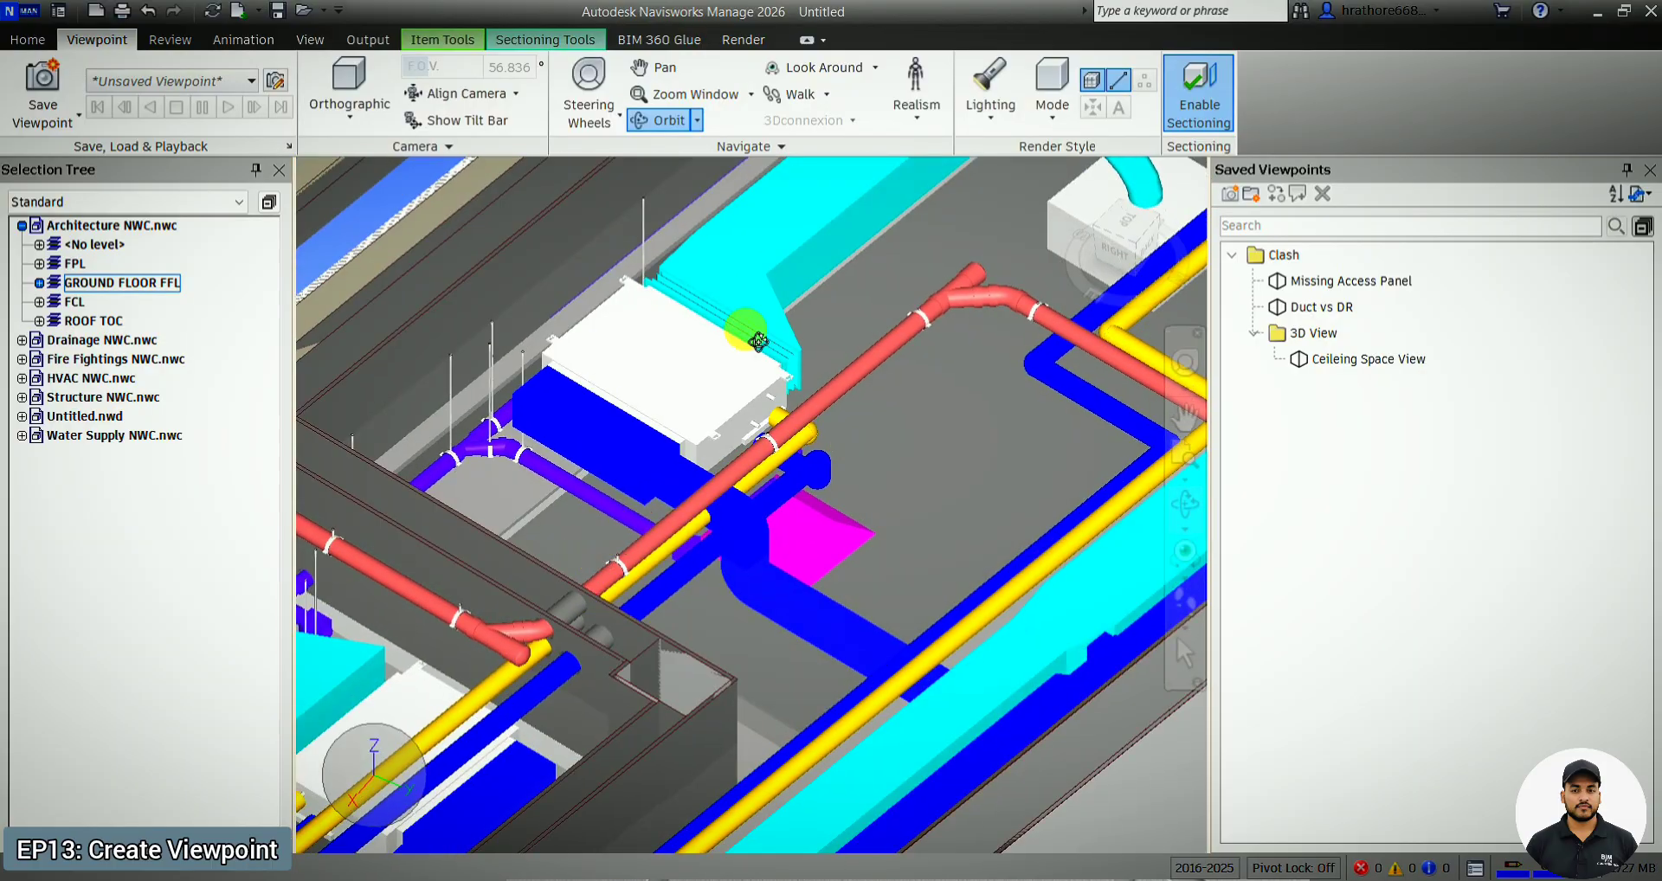
- Return the camera to perspective projection
click(364, 127)
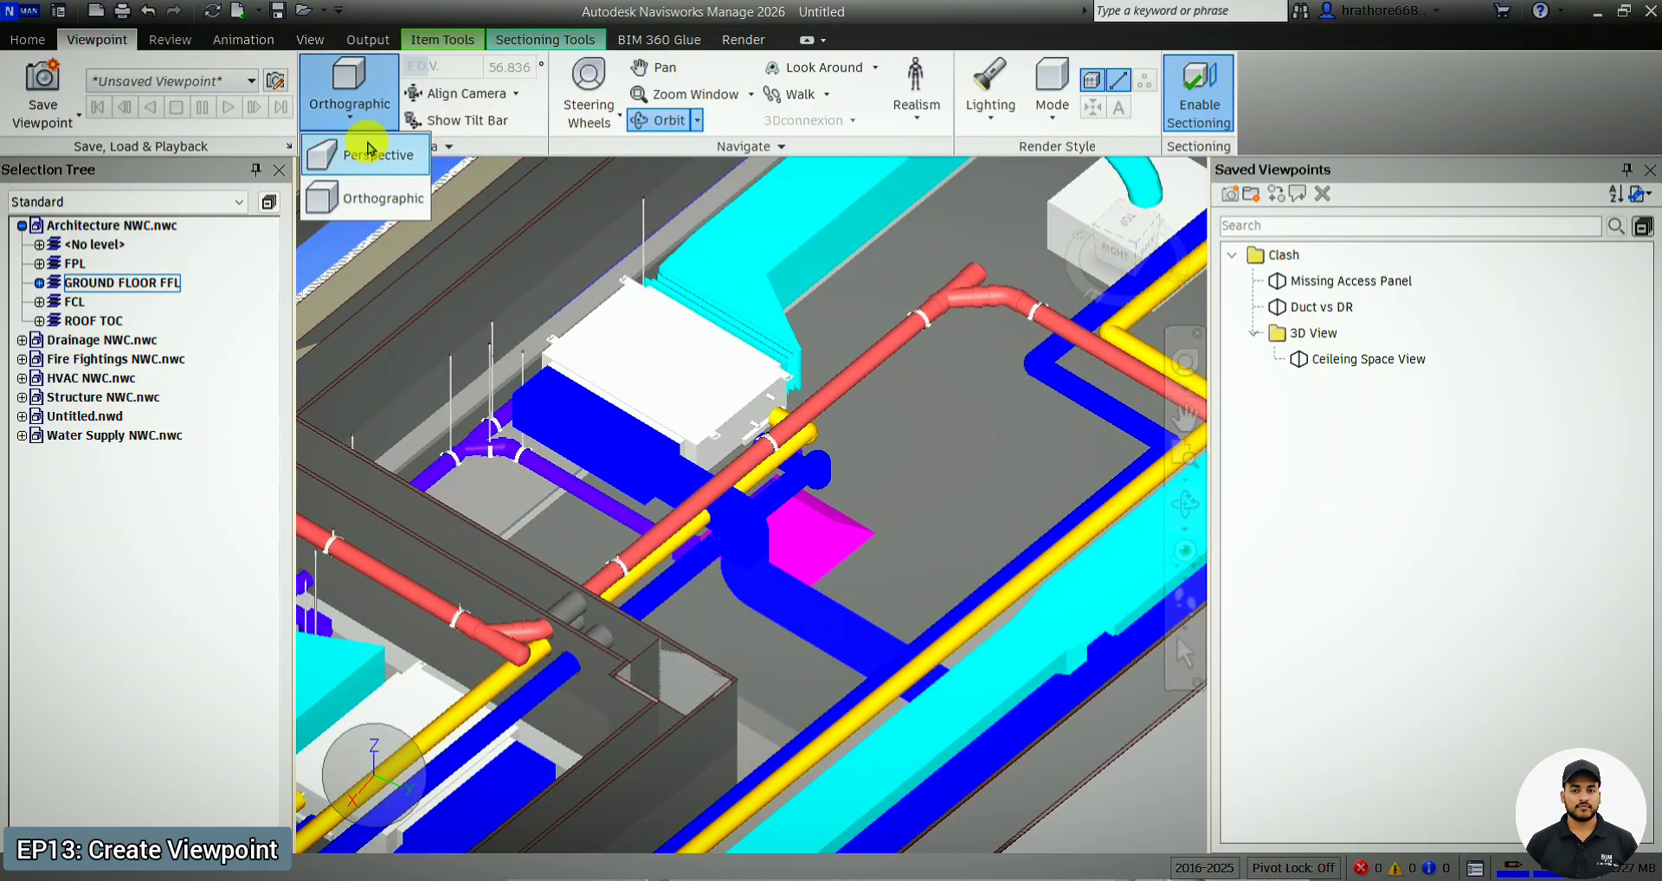
click(370, 154)
scroll(666, 299, down, 2)
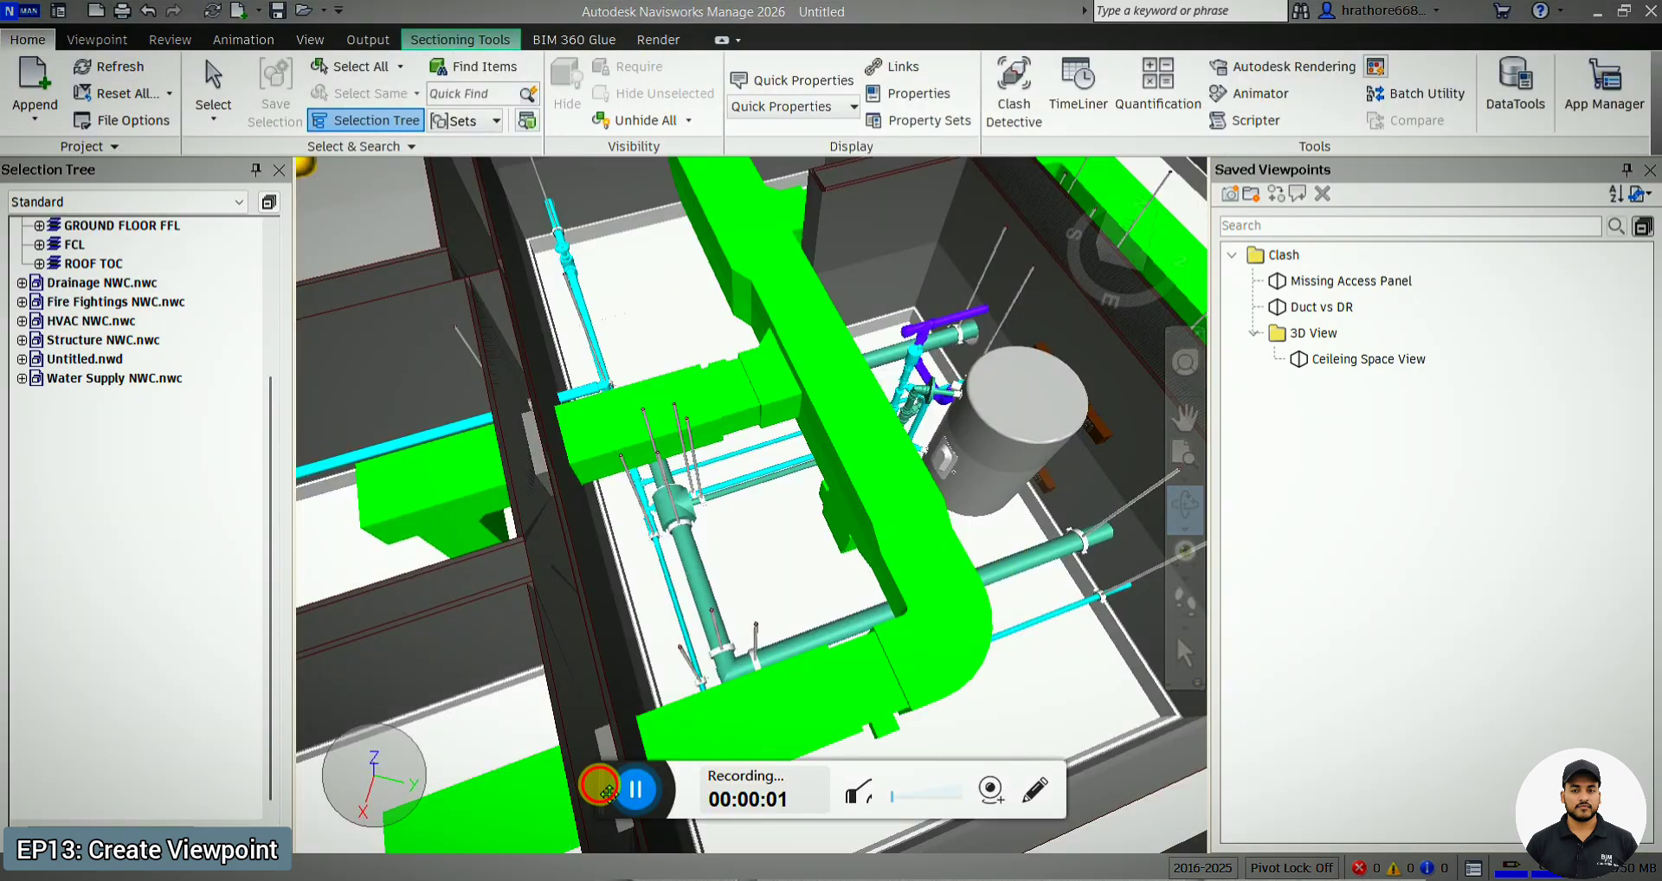
- Hide the insulation and the rectangular duct of the green branch running over the drainage pipes
scroll(712, 552, up, 4)
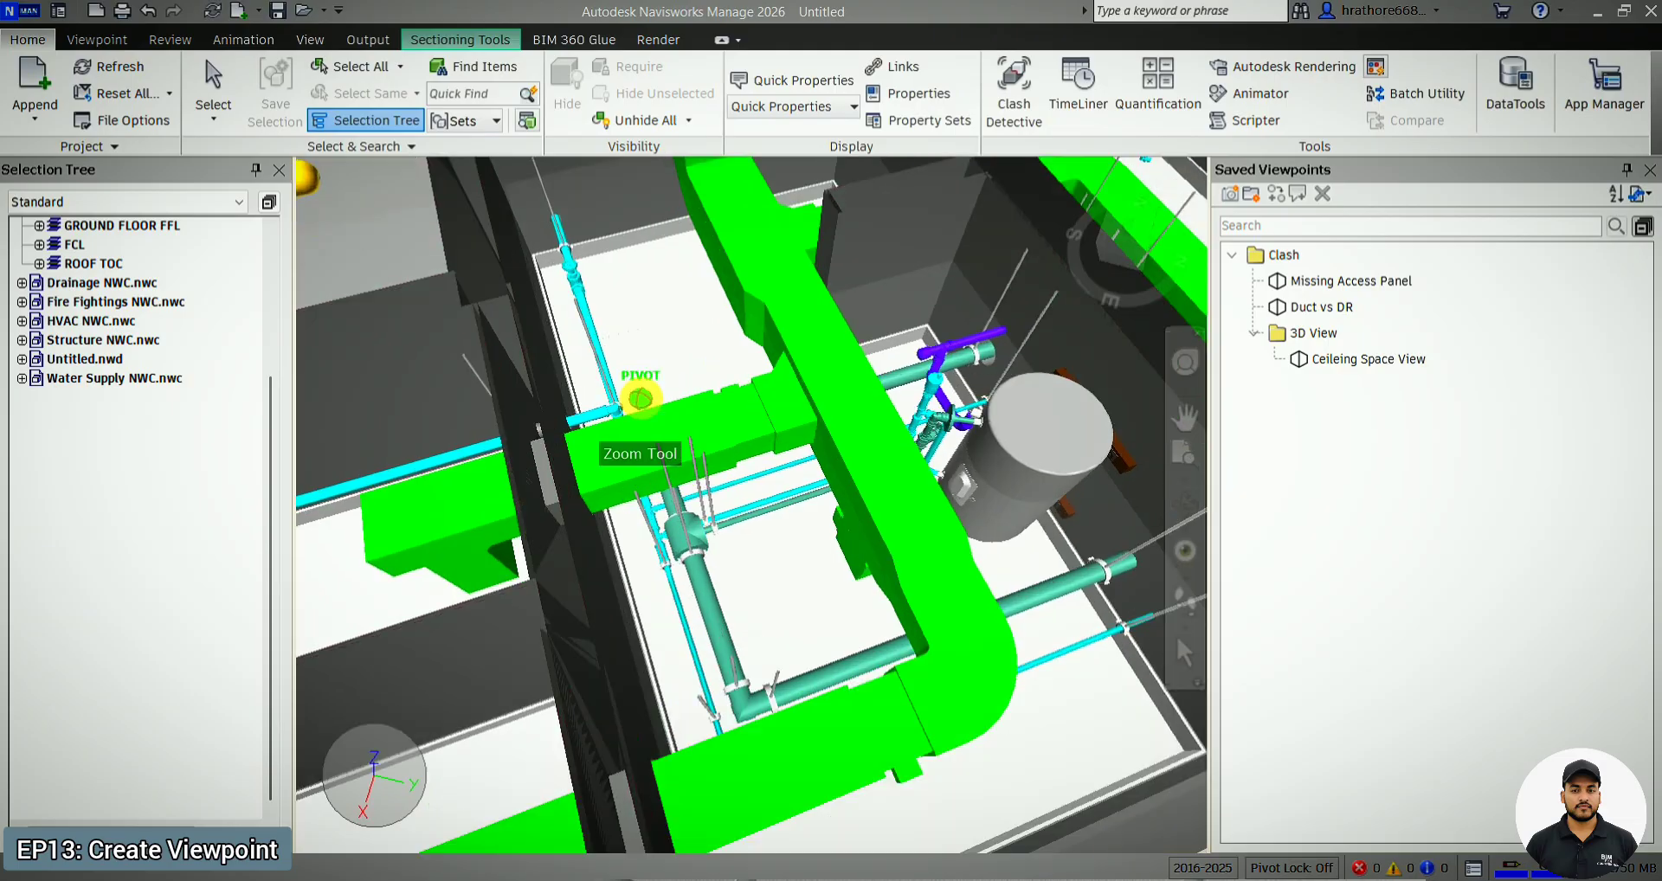
scroll(640, 399, up, 1)
mouse_move(687, 356)
shift+middle_down()
mouse_move(626, 451)
mouse_move(632, 415)
mouse_move(730, 698)
shift+middle_up()
scroll(760, 727, down, 3)
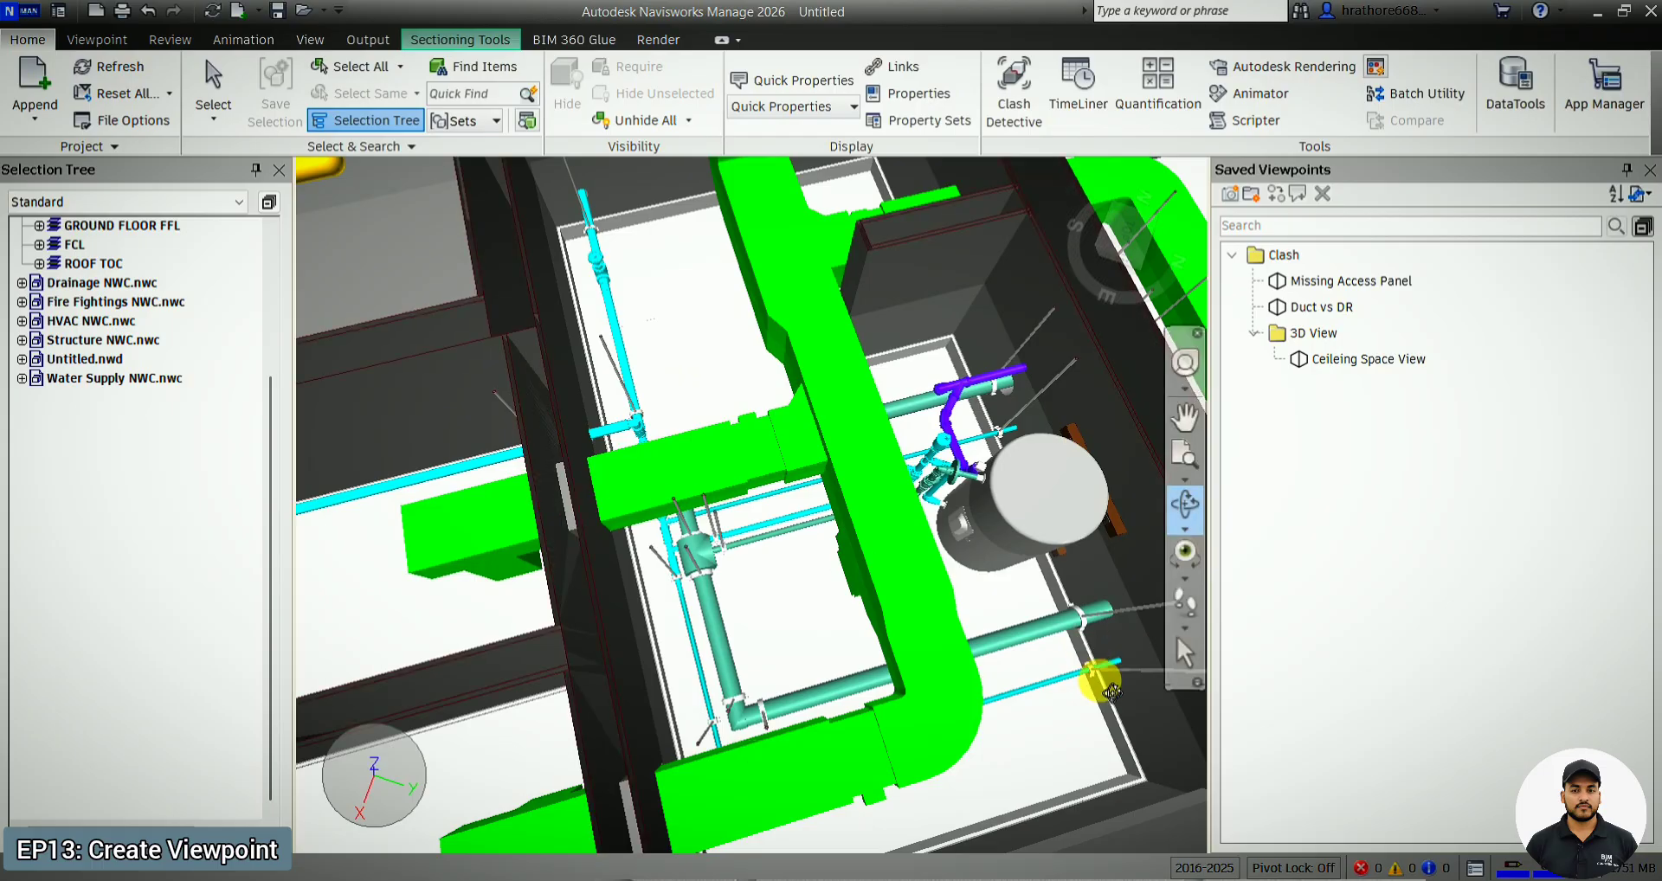
click(1184, 656)
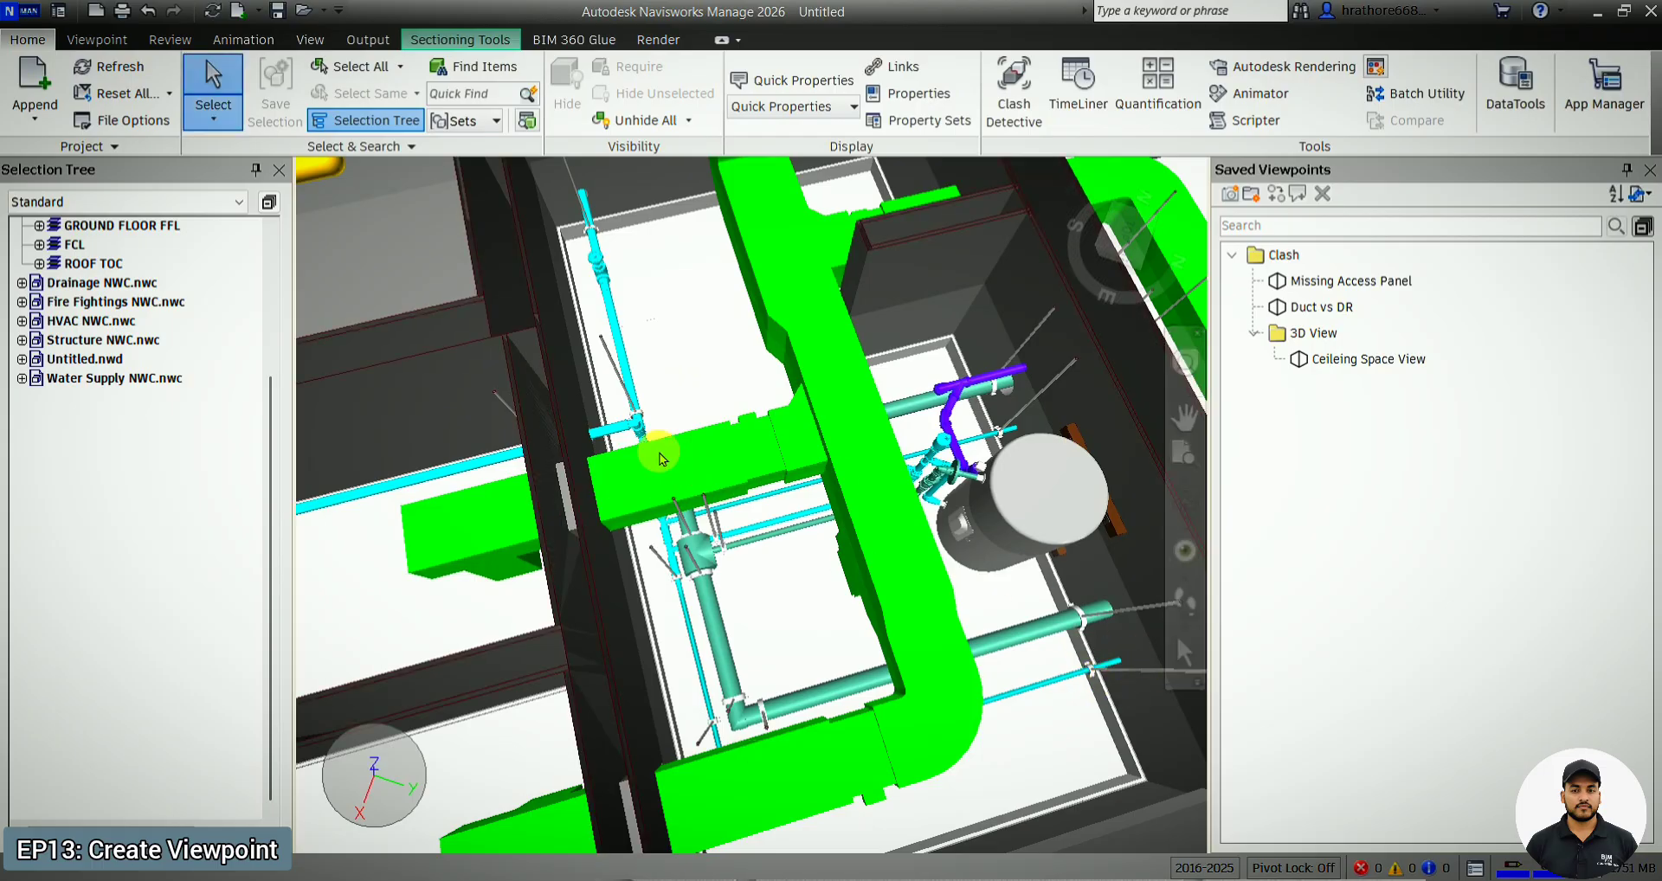
click(656, 479)
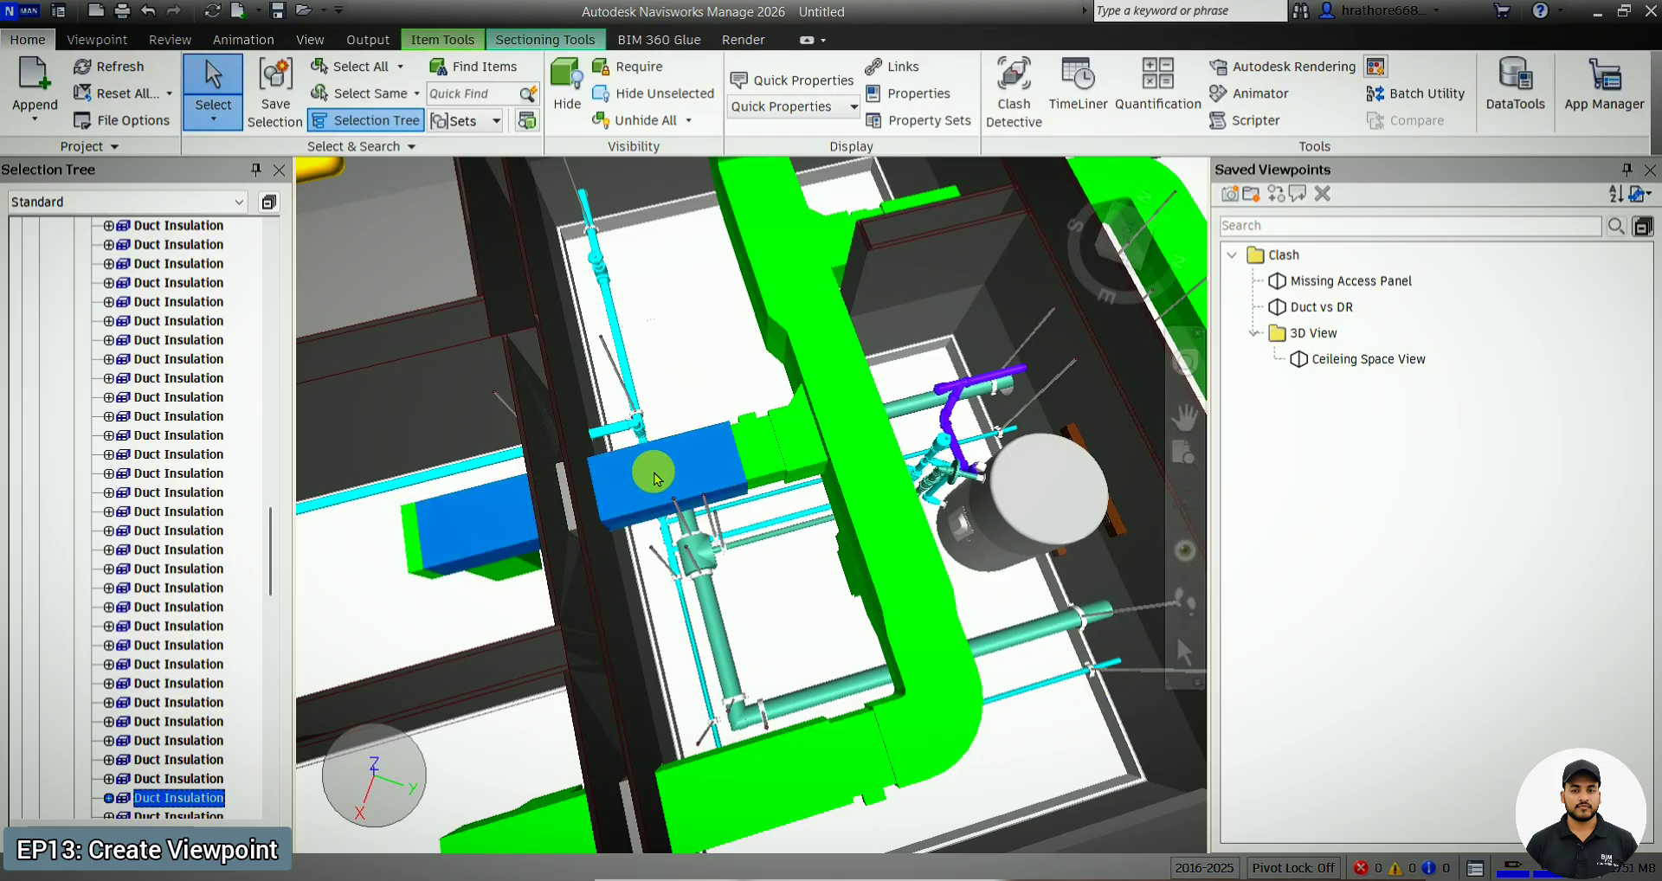
click(661, 482)
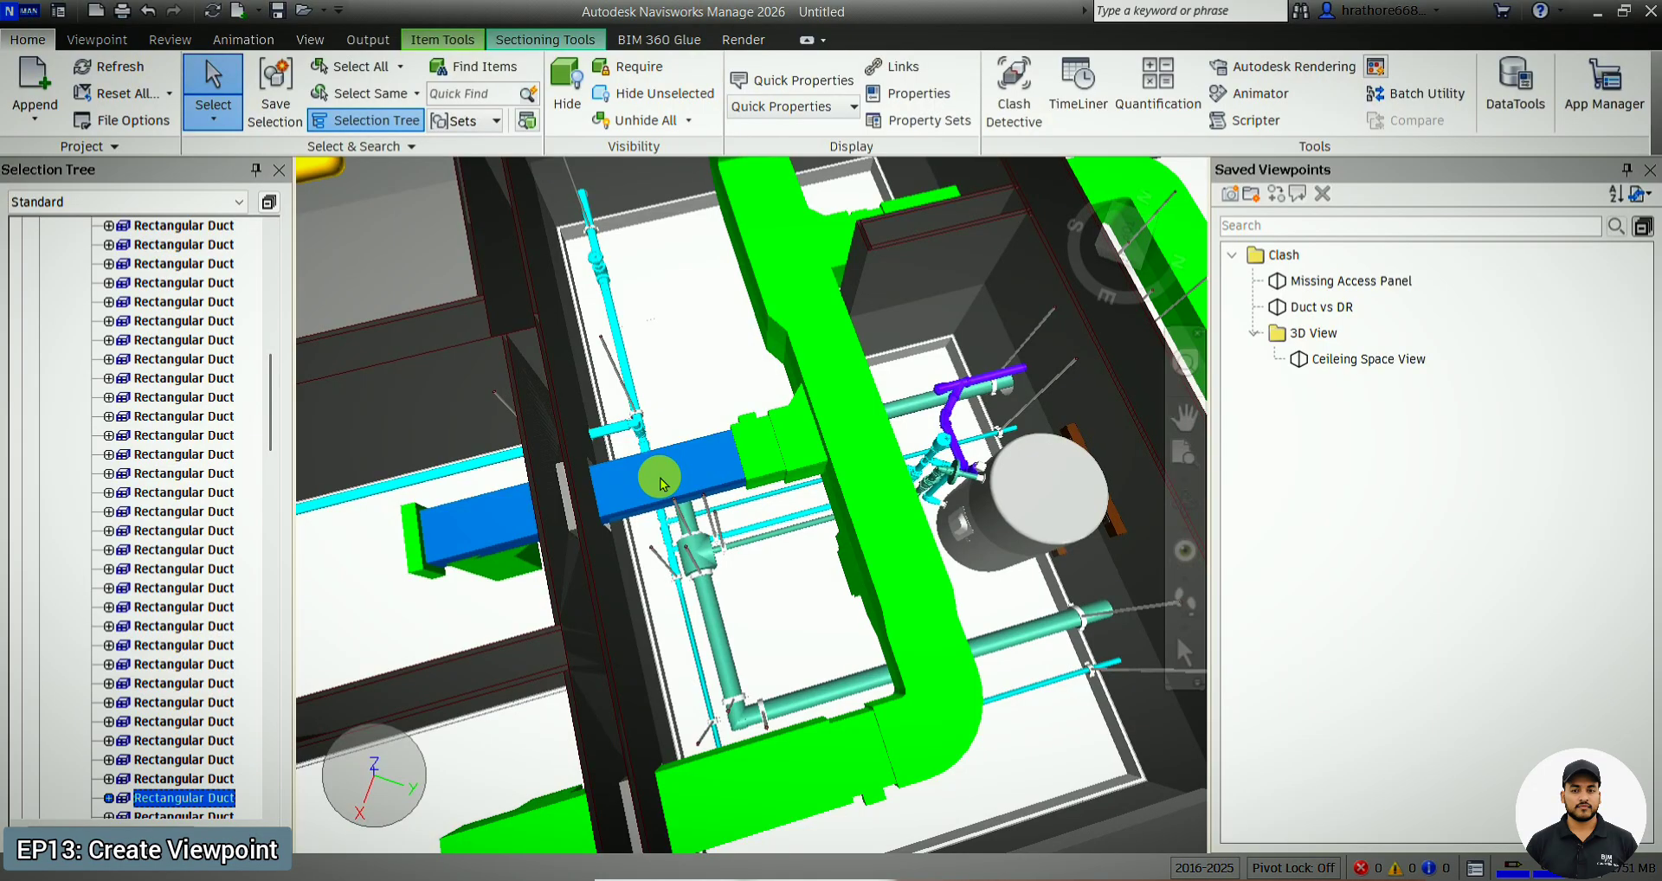
key(ctrl+h)
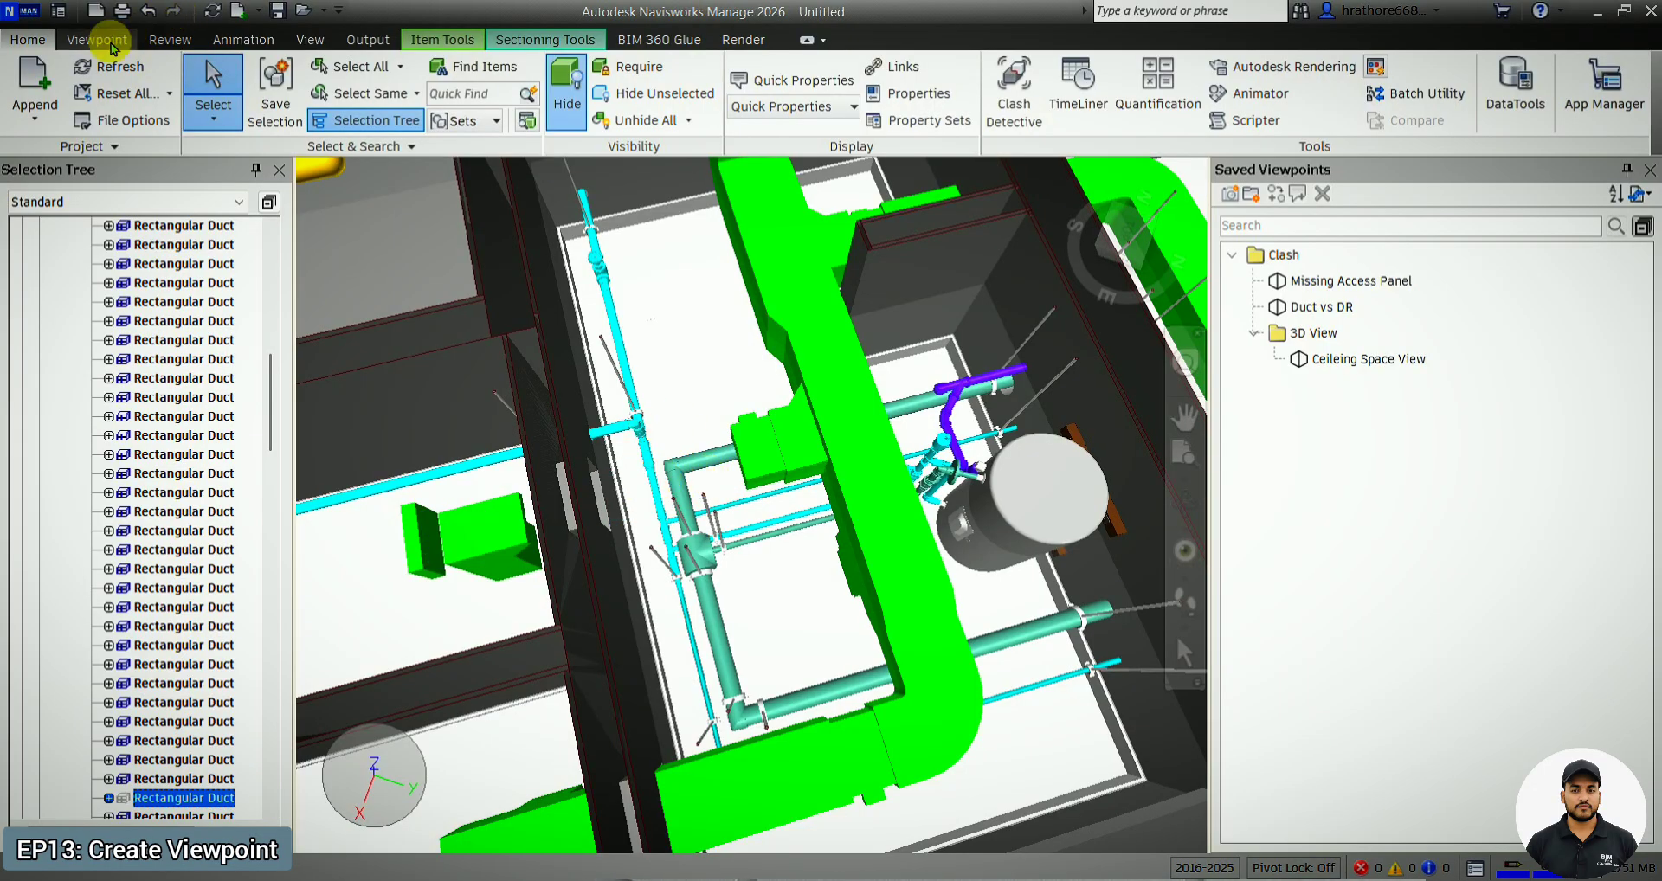
- Draw a red cloud markup around the pipes where the duct branch is hidden
click(111, 44)
click(184, 44)
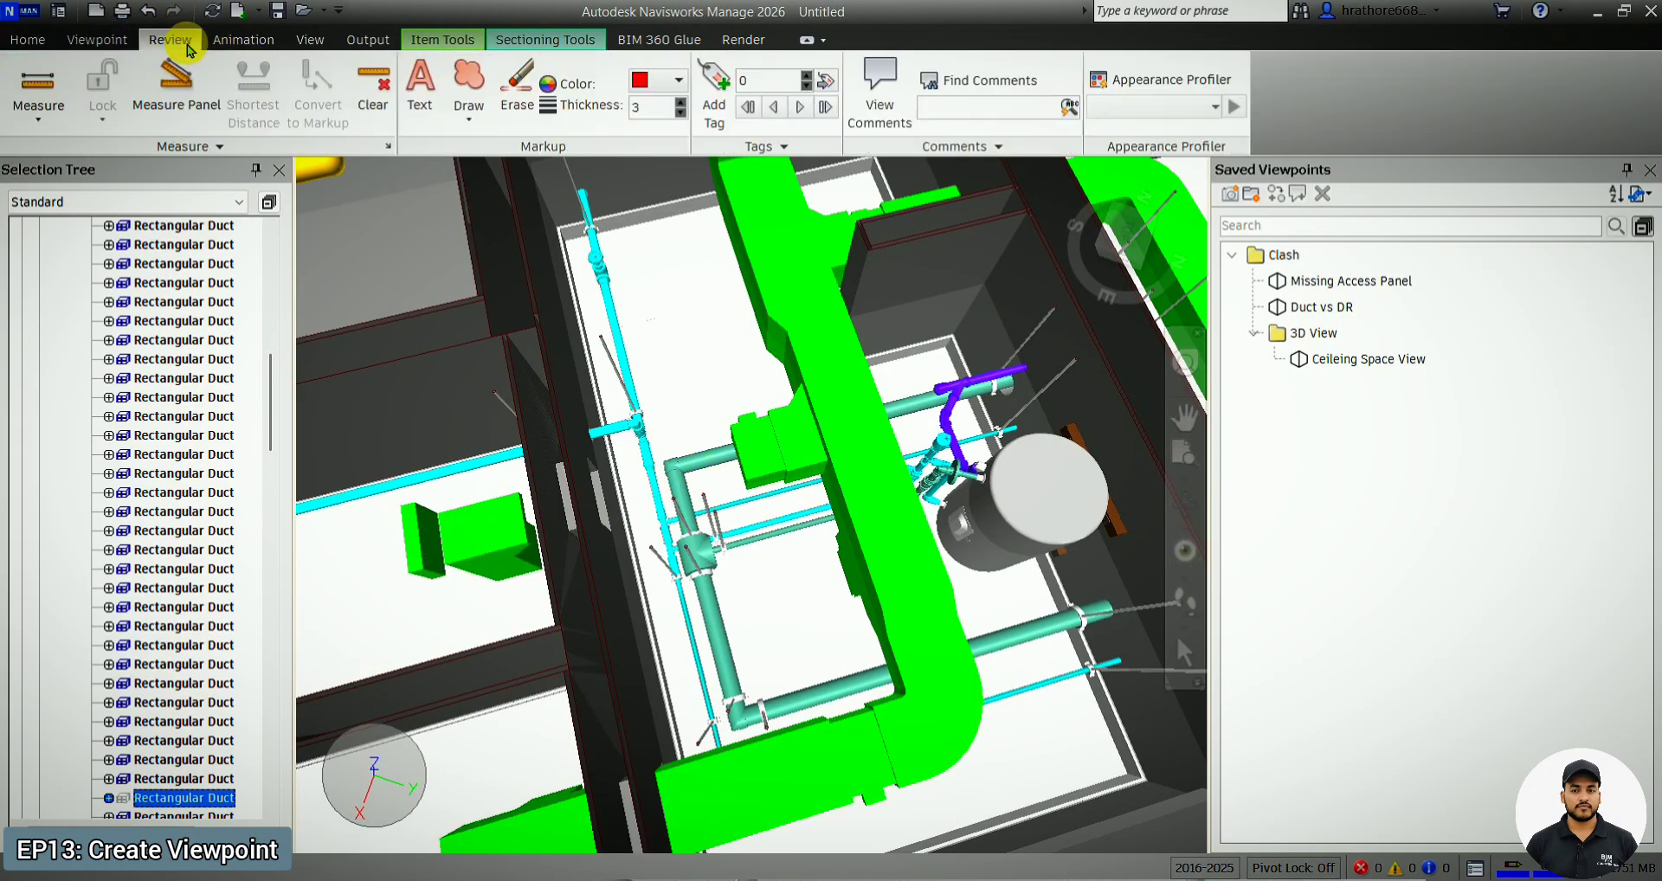
click(487, 118)
click(490, 156)
click(629, 543)
click(580, 446)
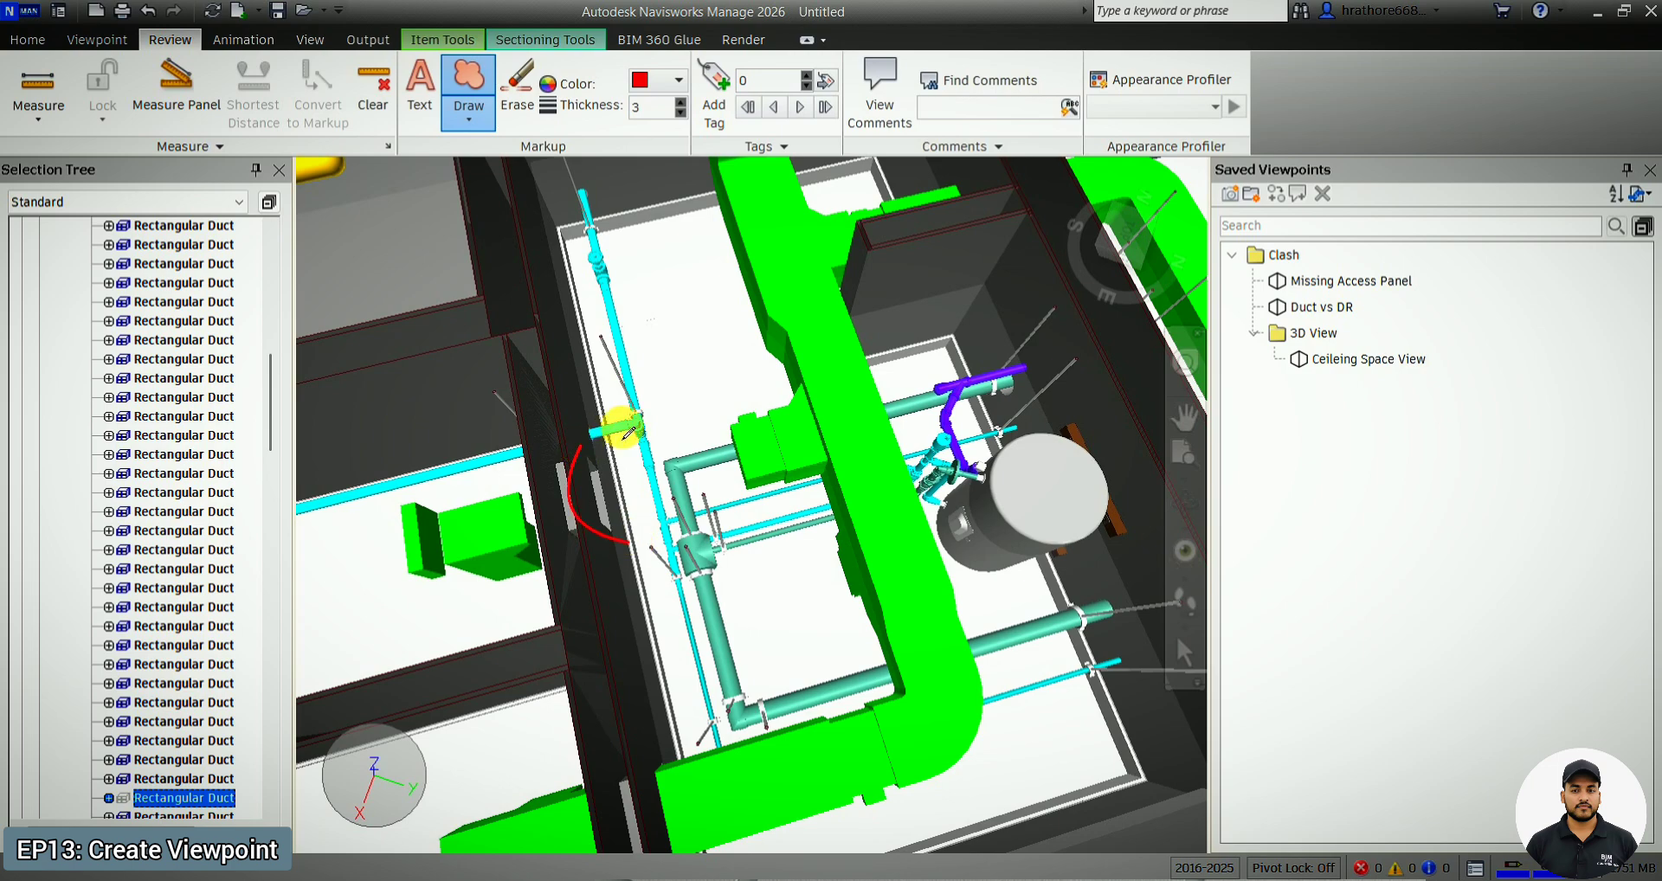
click(689, 395)
click(711, 471)
click(703, 495)
click(637, 525)
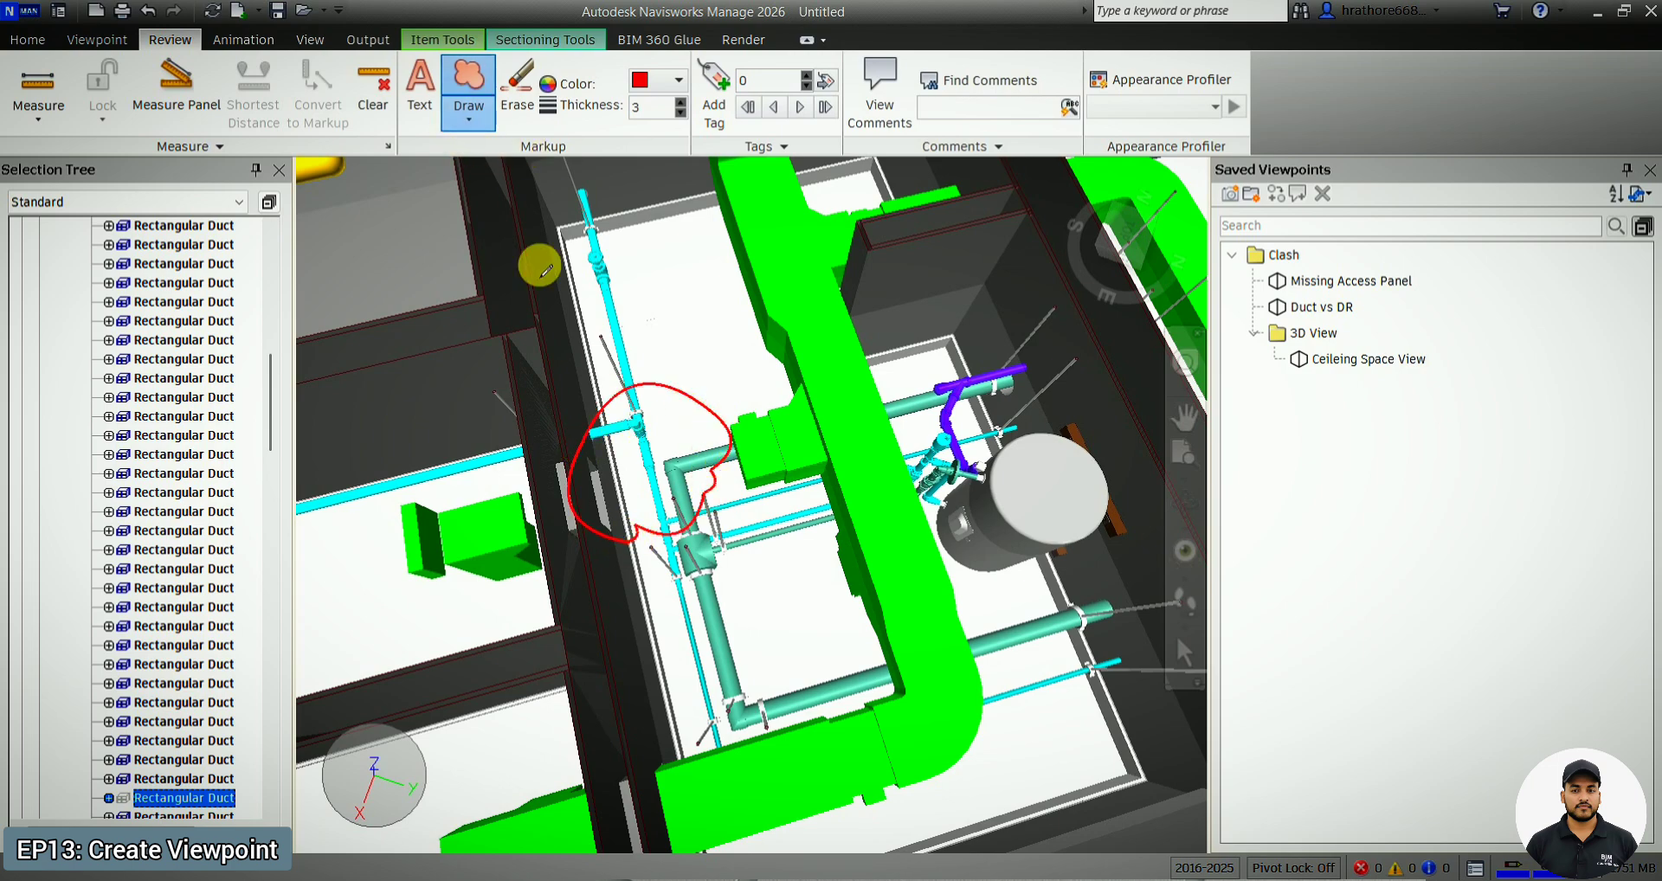
- Add the markup text "clash" inside the red cloud
click(420, 90)
click(613, 446)
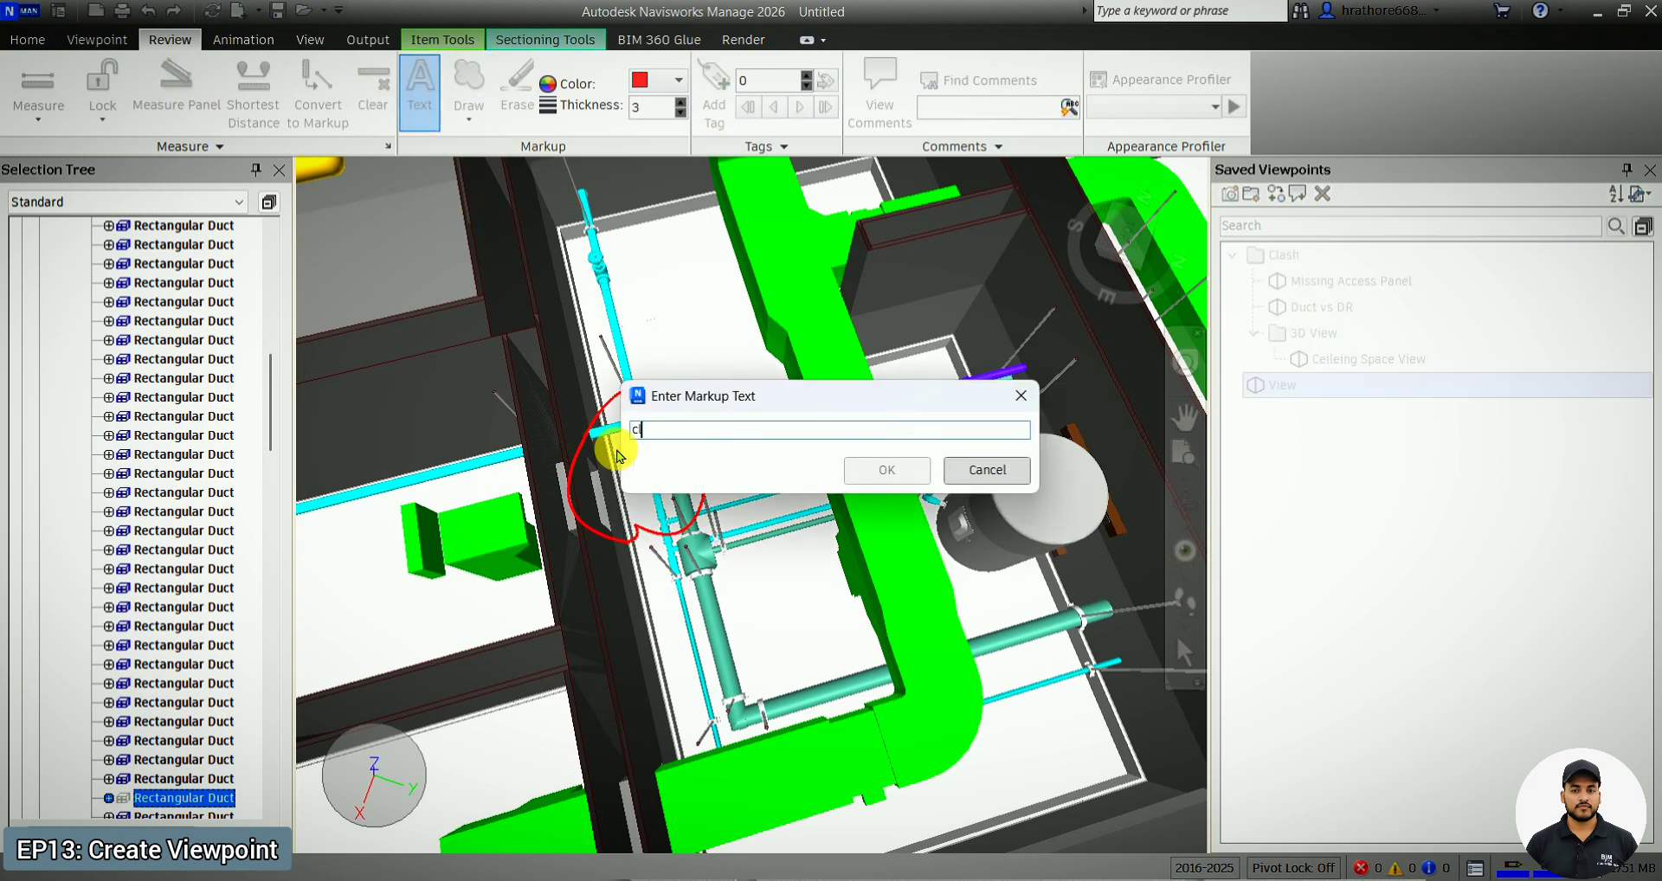
text(clash)
key(Return)
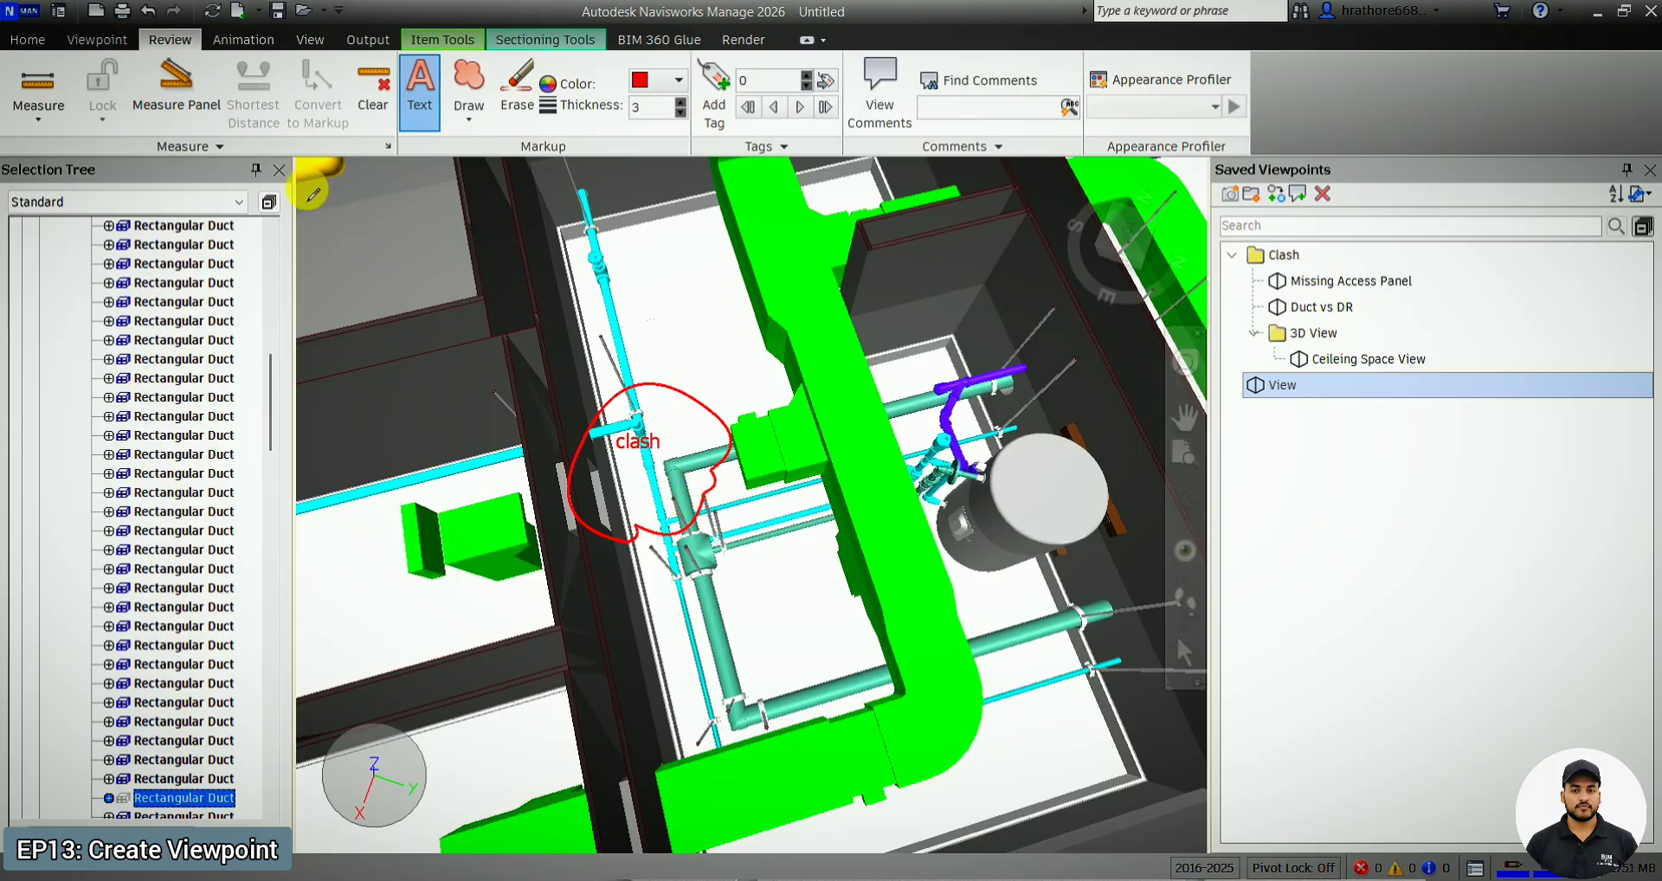
- Unhide all items, then recall the Duct vs DR viewpoint and the new View viewpoint to compare them
click(39, 40)
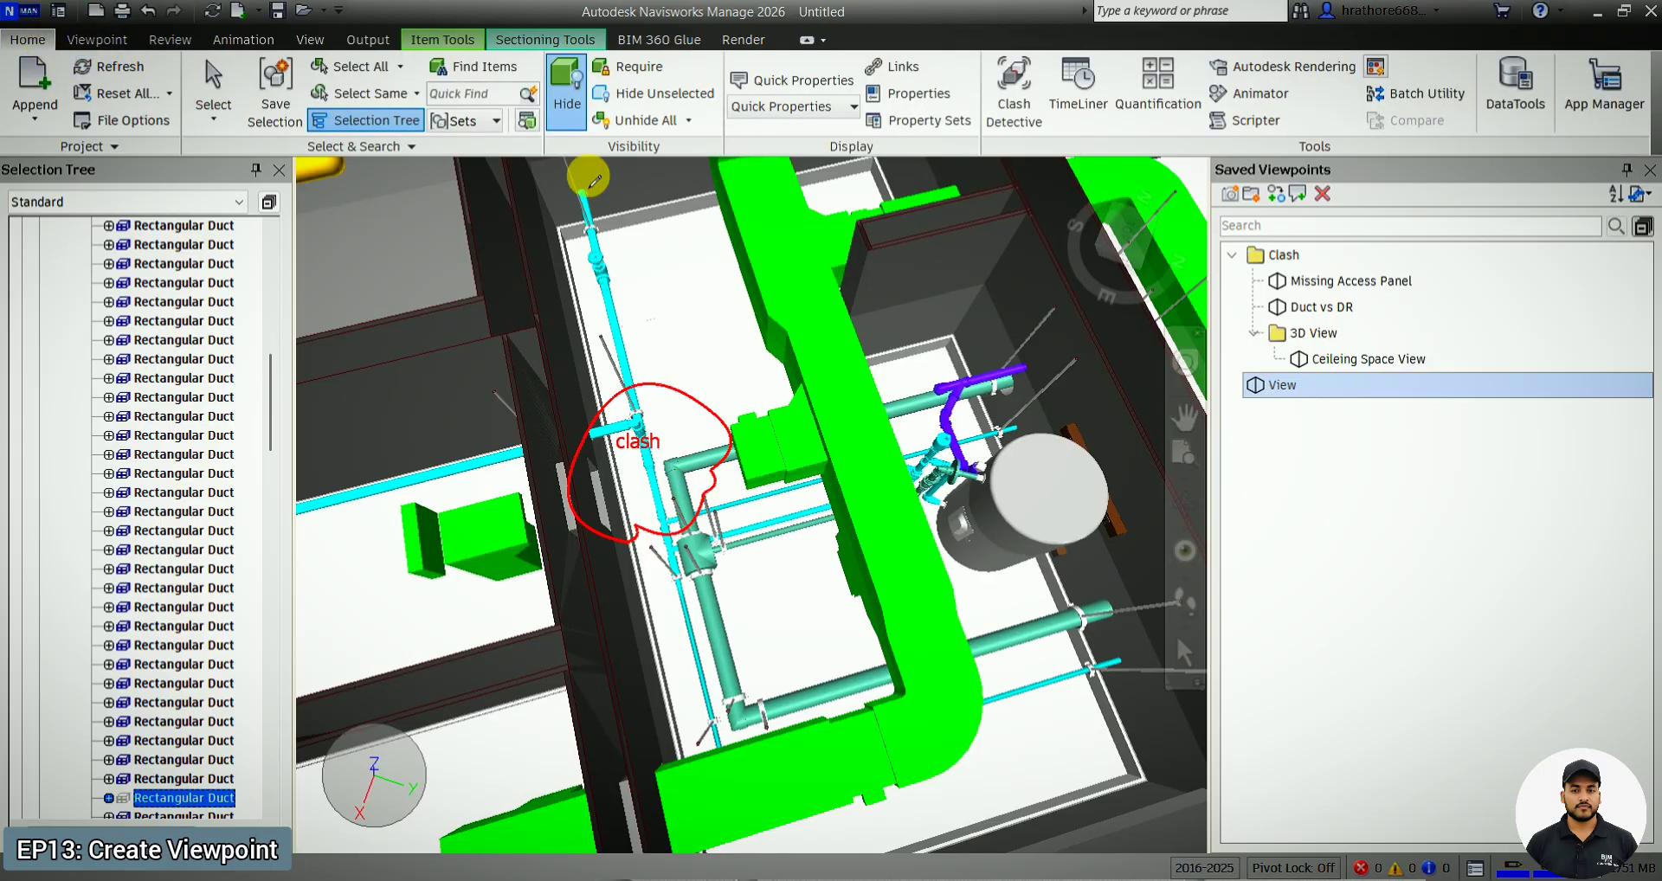
click(658, 121)
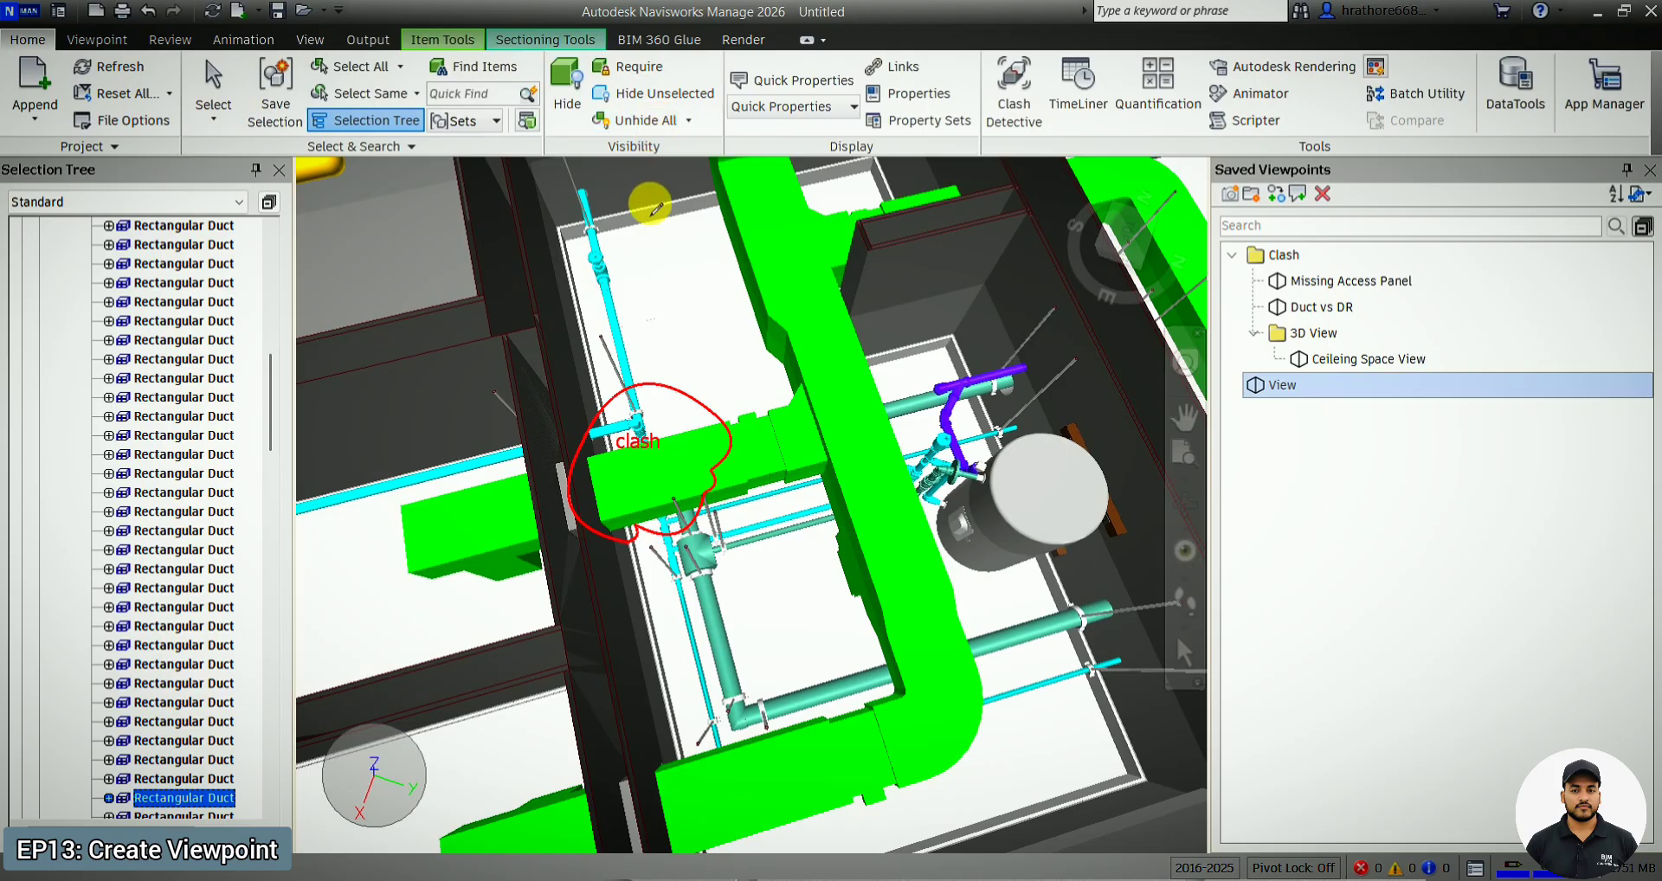
click(1332, 305)
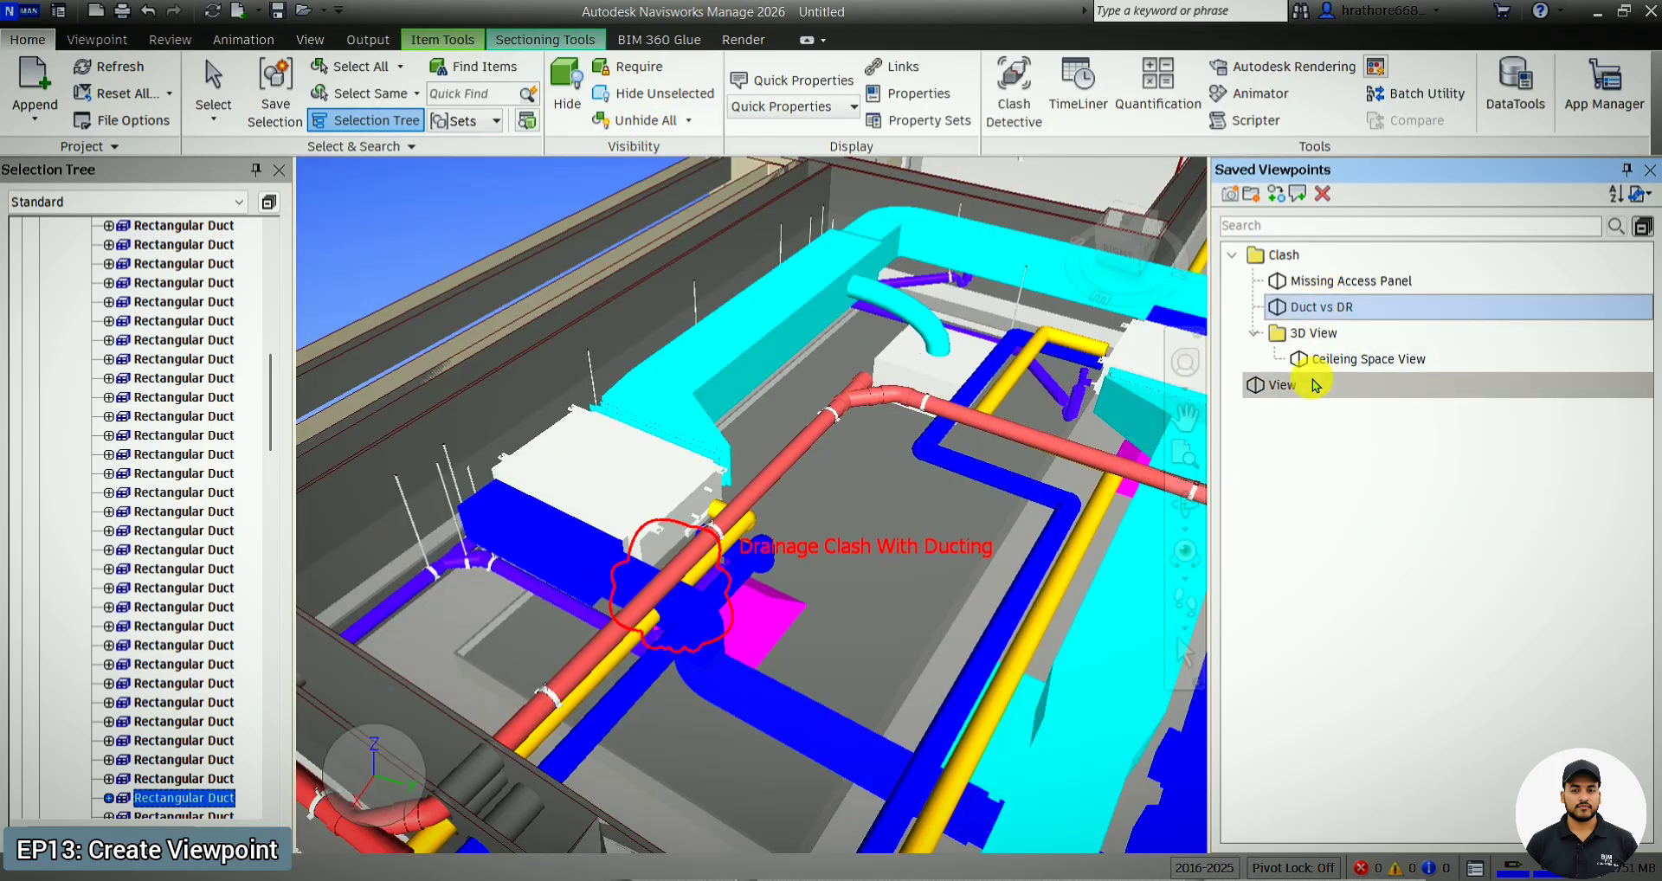
click(1316, 386)
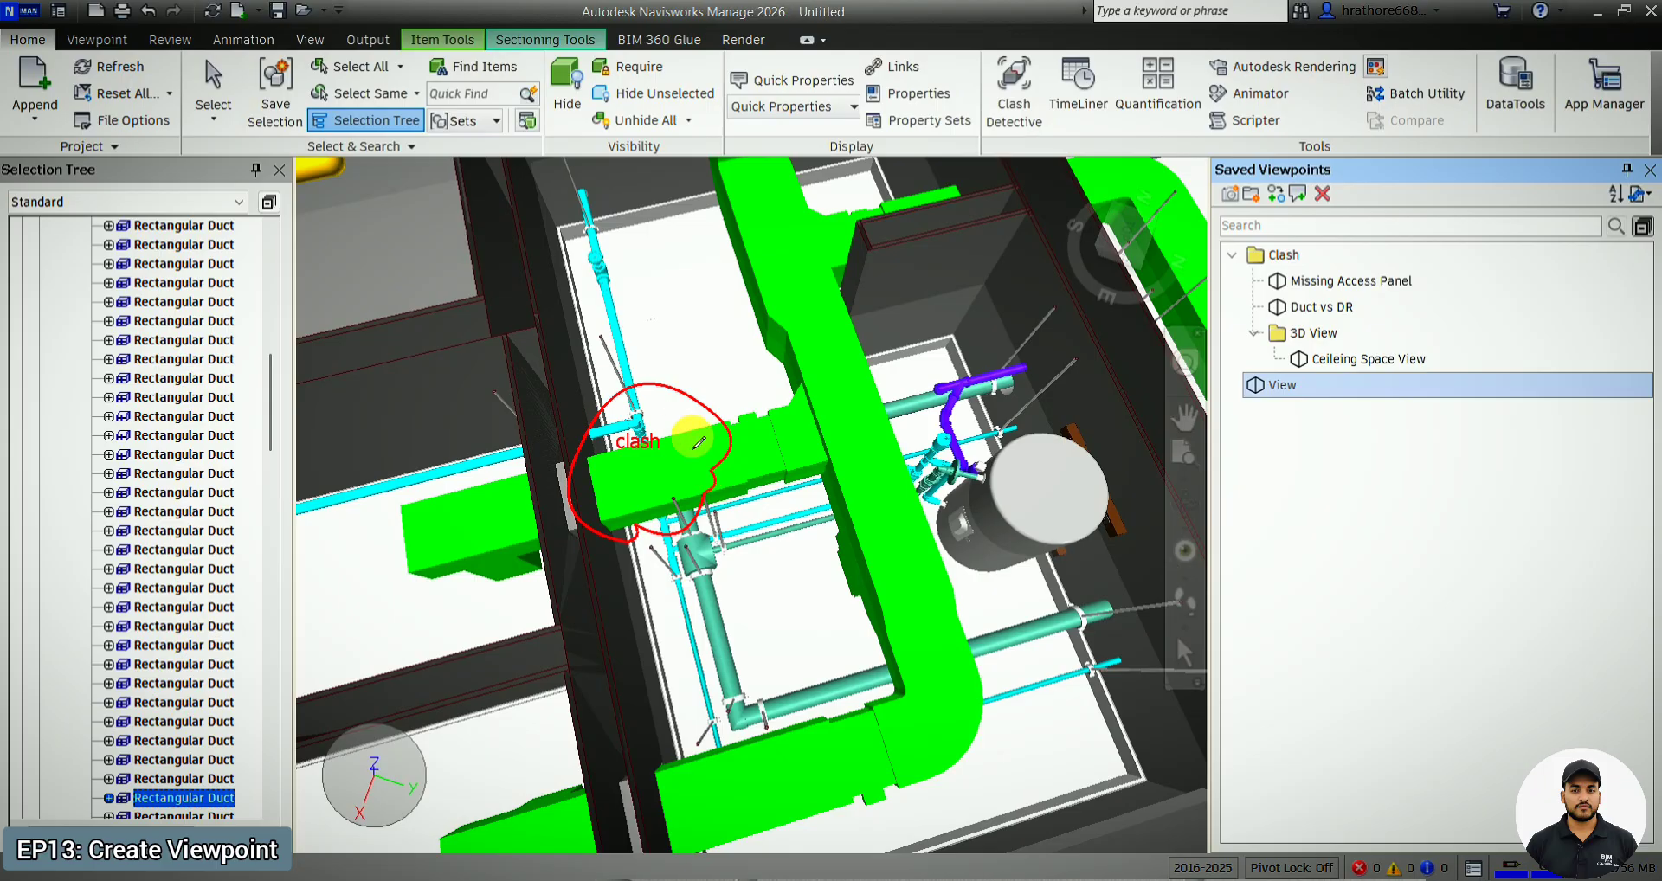
- Enable Save Hide/Required Attributes in the Viewpoint Defaults interface options and apply the change
click(19, 11)
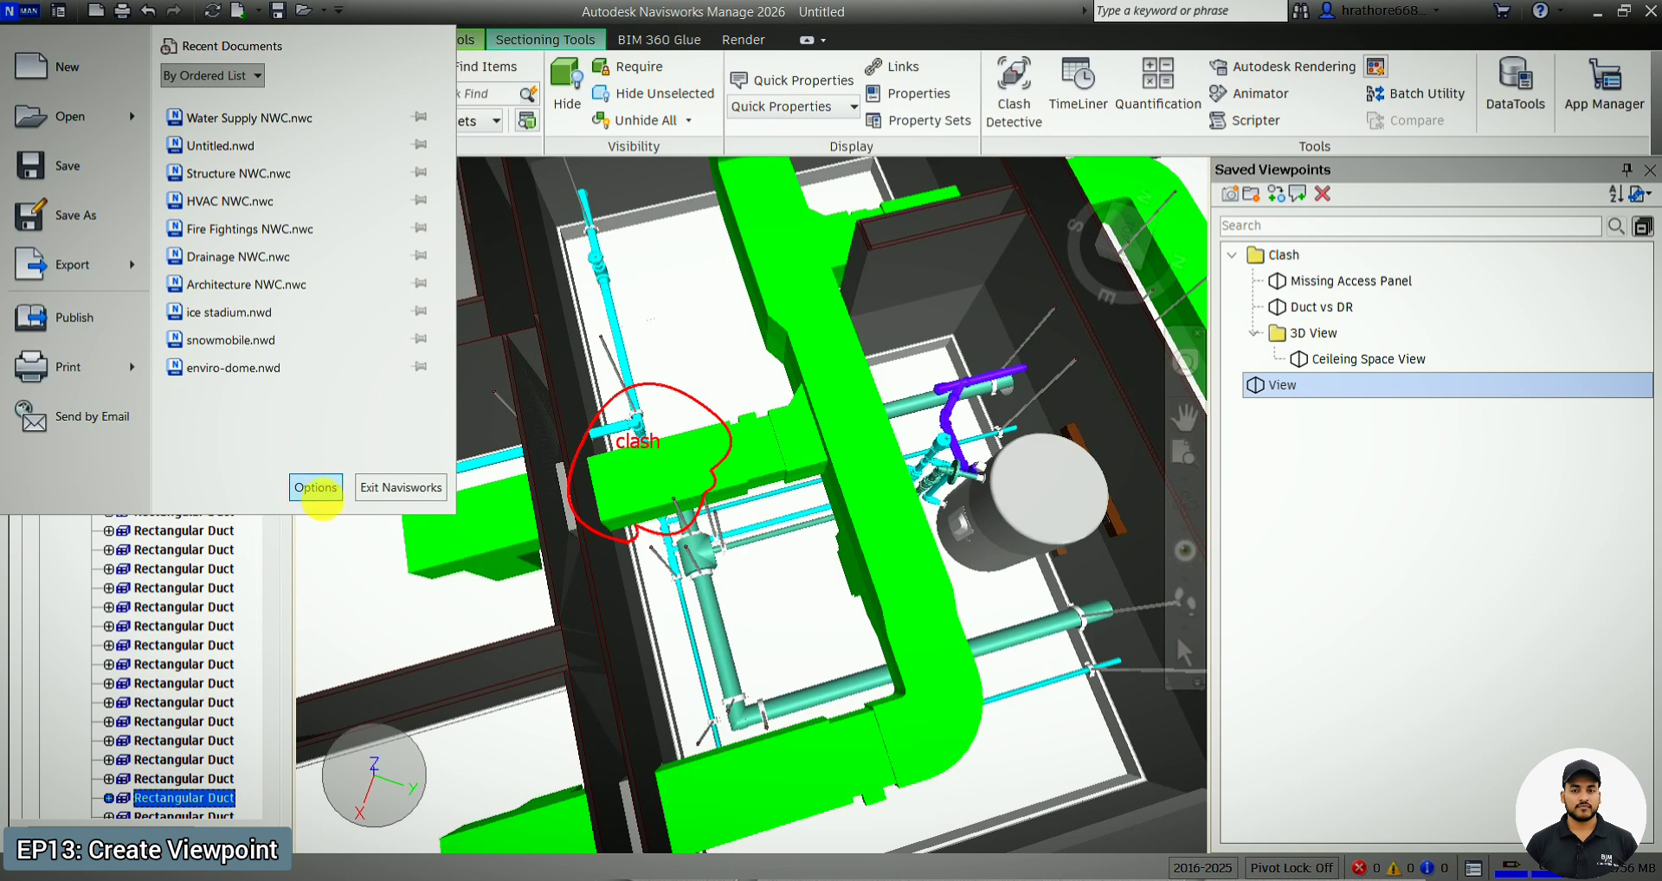
click(315, 490)
click(583, 283)
click(594, 302)
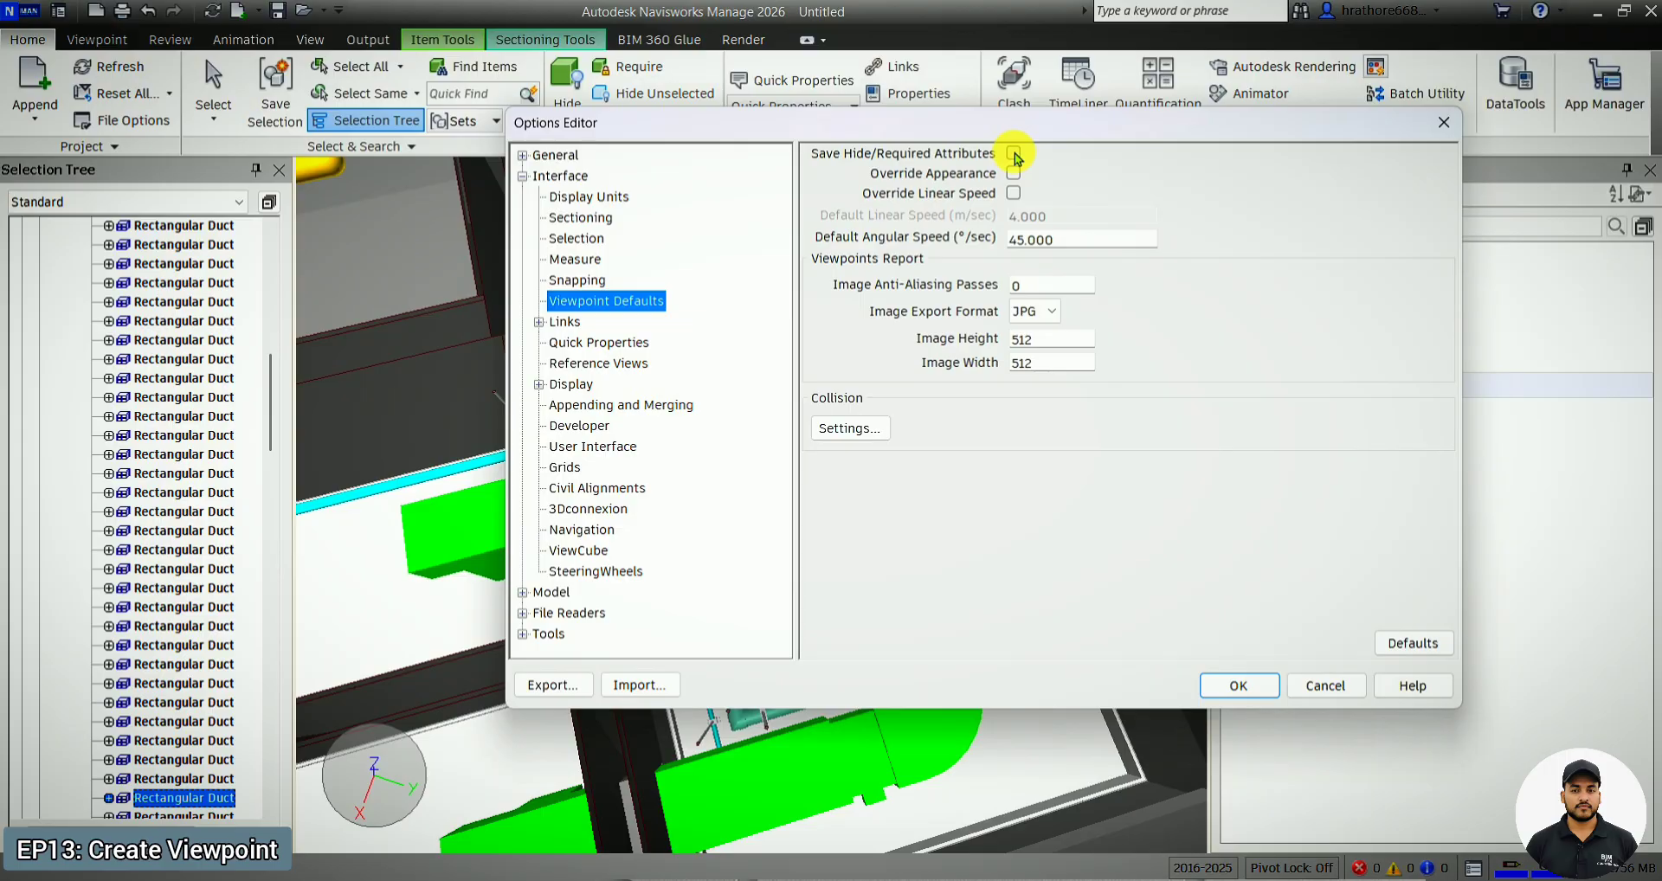
drag(749, 122, 645, 184)
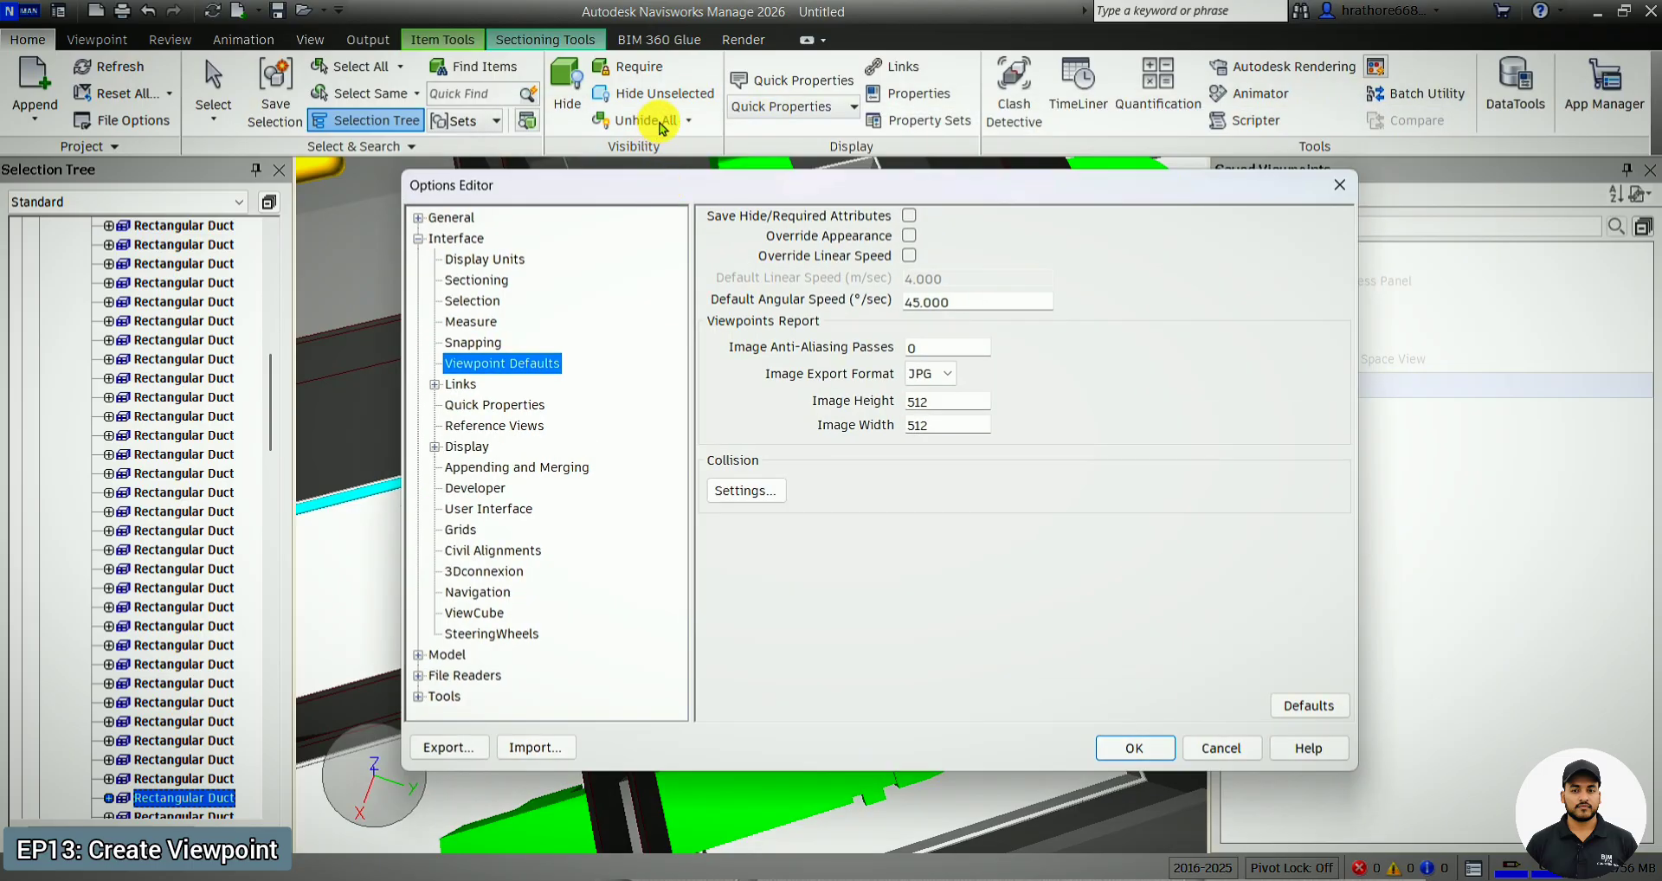
click(909, 216)
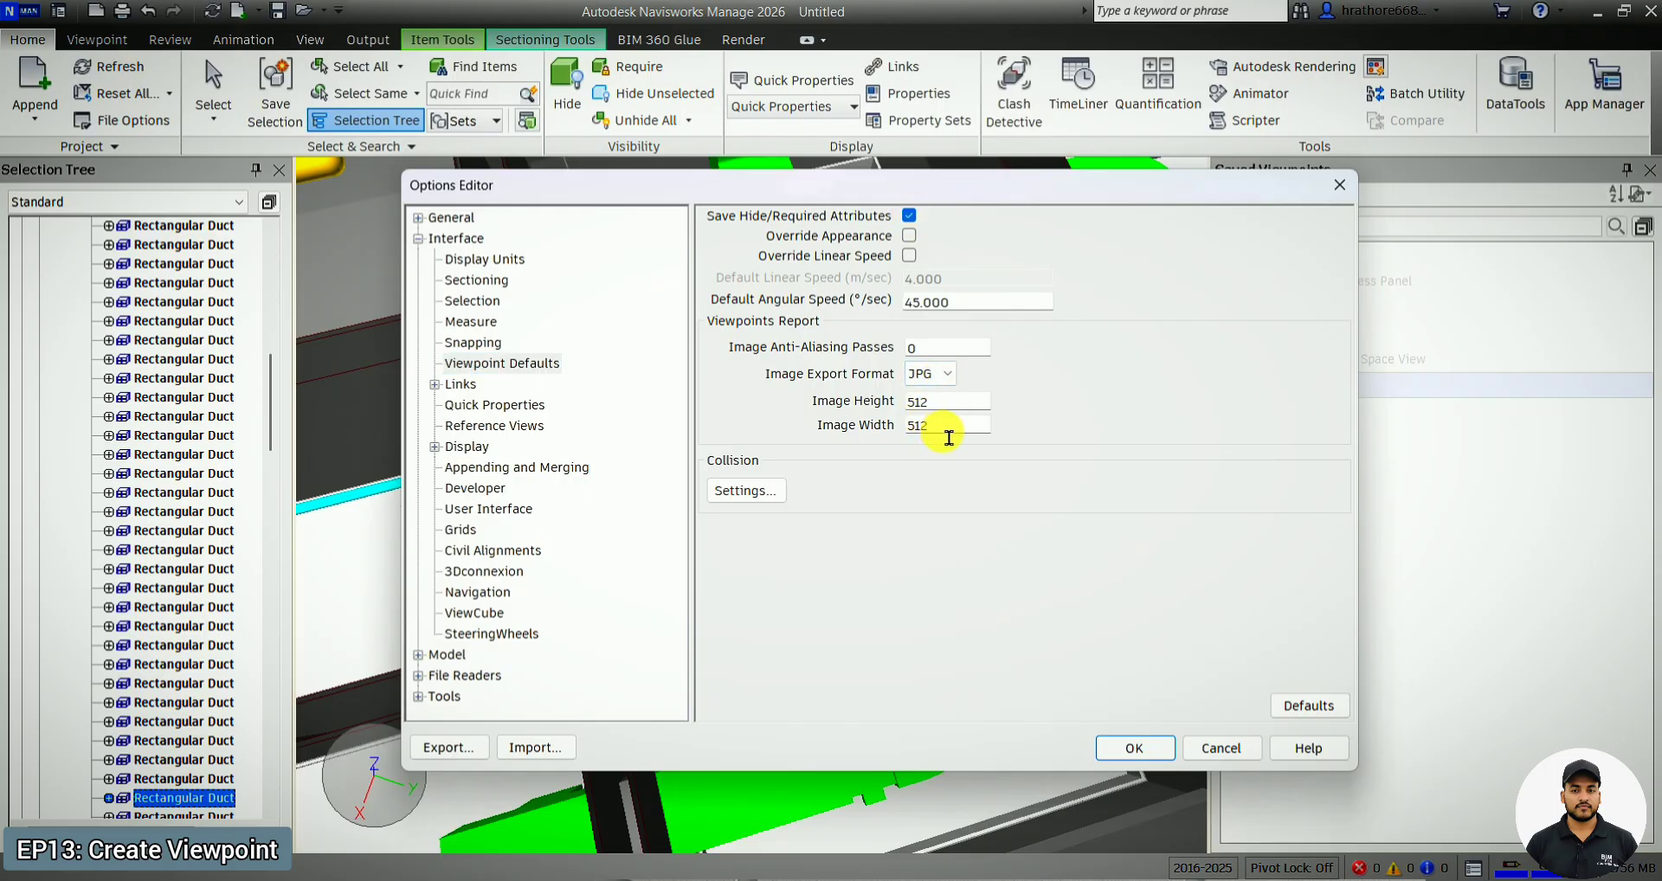
click(1141, 750)
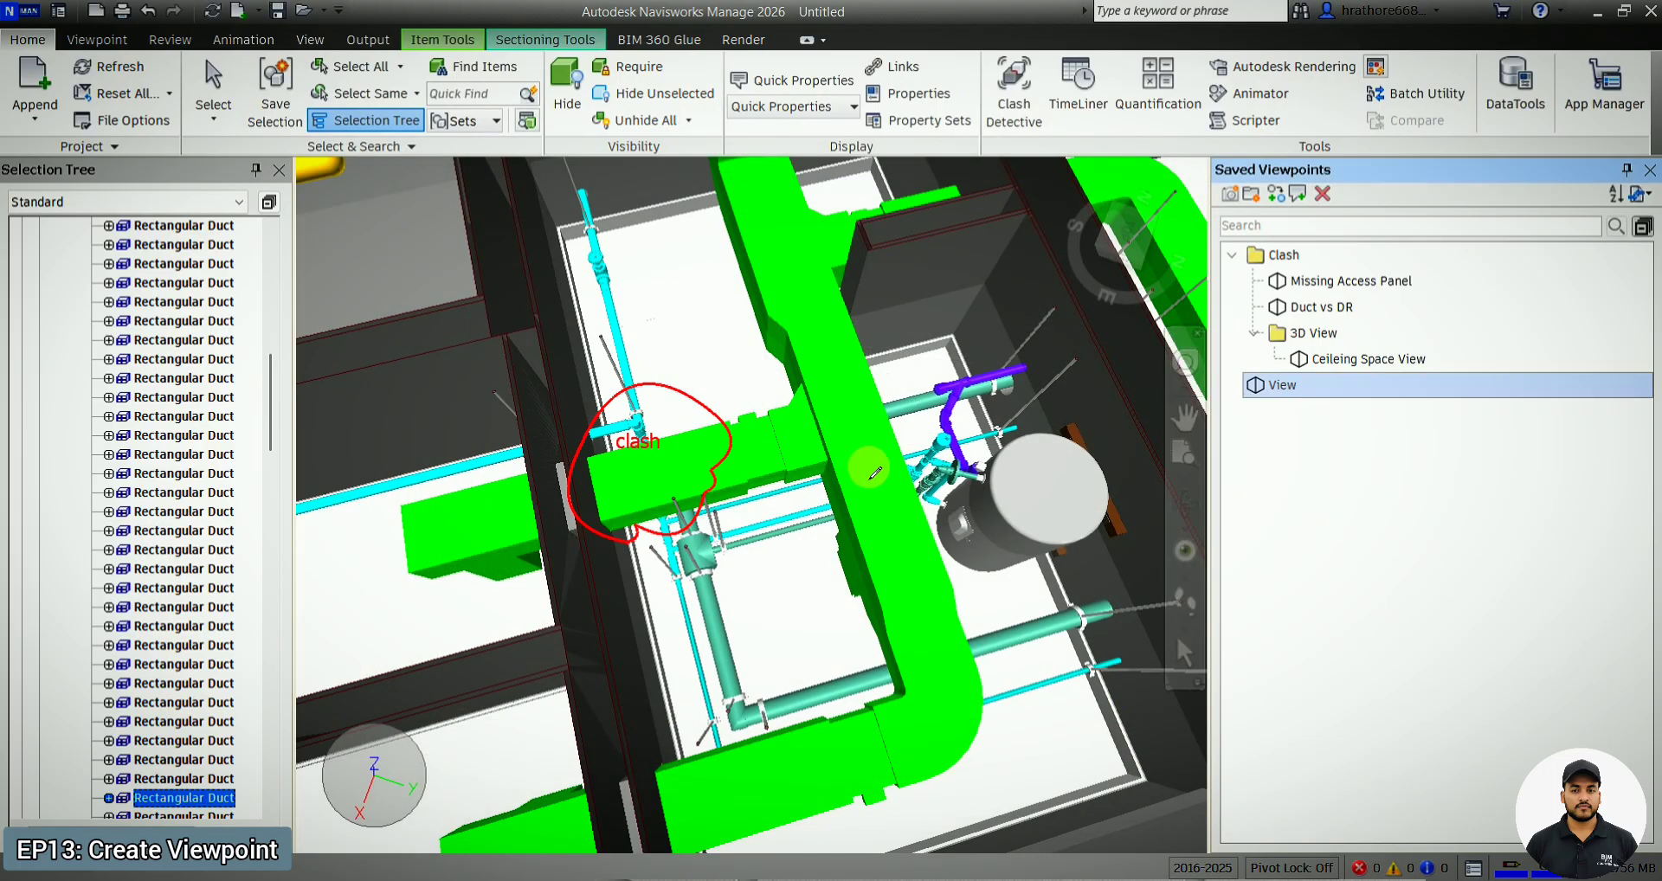
- Hide the insulation and the rectangular duct of the green branch crossing the drainage pipes
click(1179, 651)
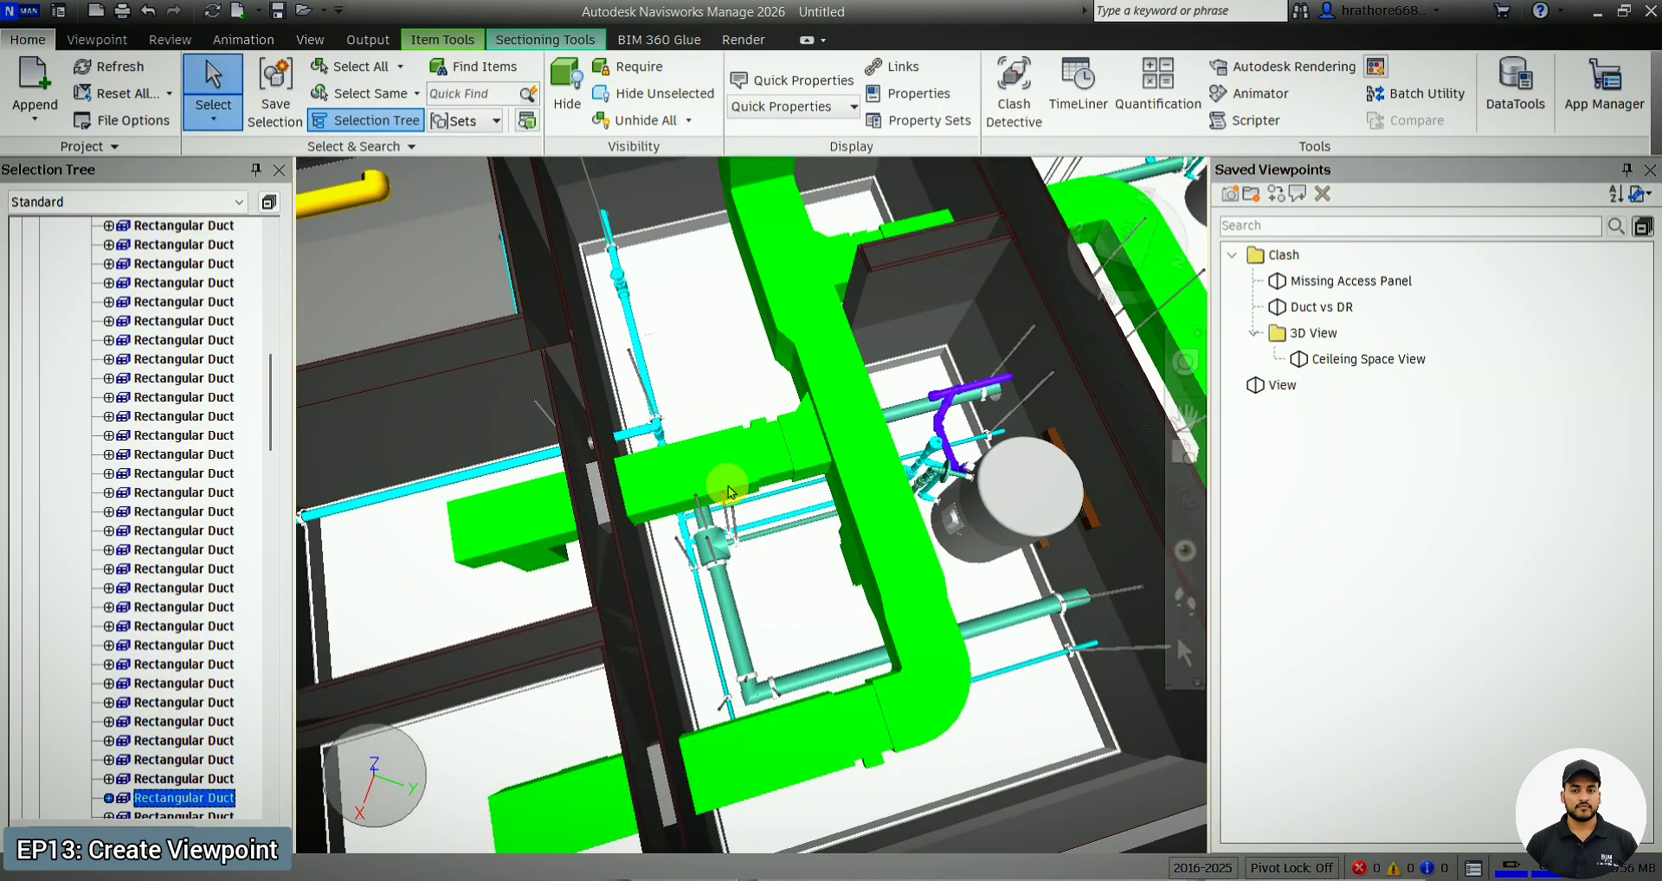
click(684, 479)
key(ctrl+h)
click(687, 473)
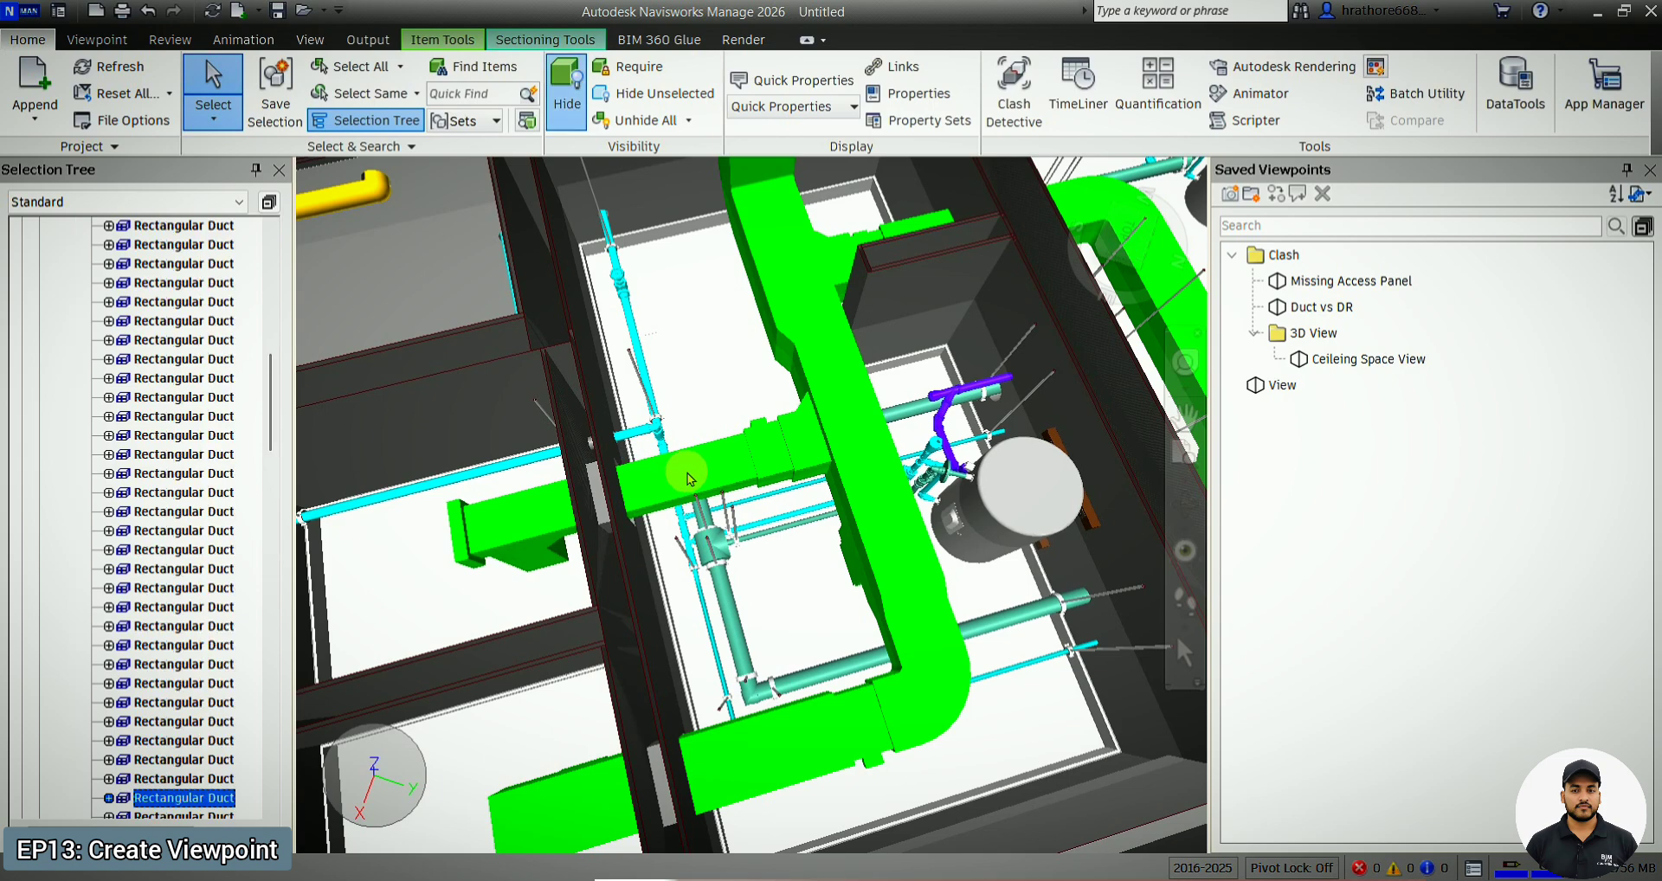
key(ctrl+h)
- Draw a red cloud markup around the exposed pipes and the adjoining stretch of the main green duct
click(170, 39)
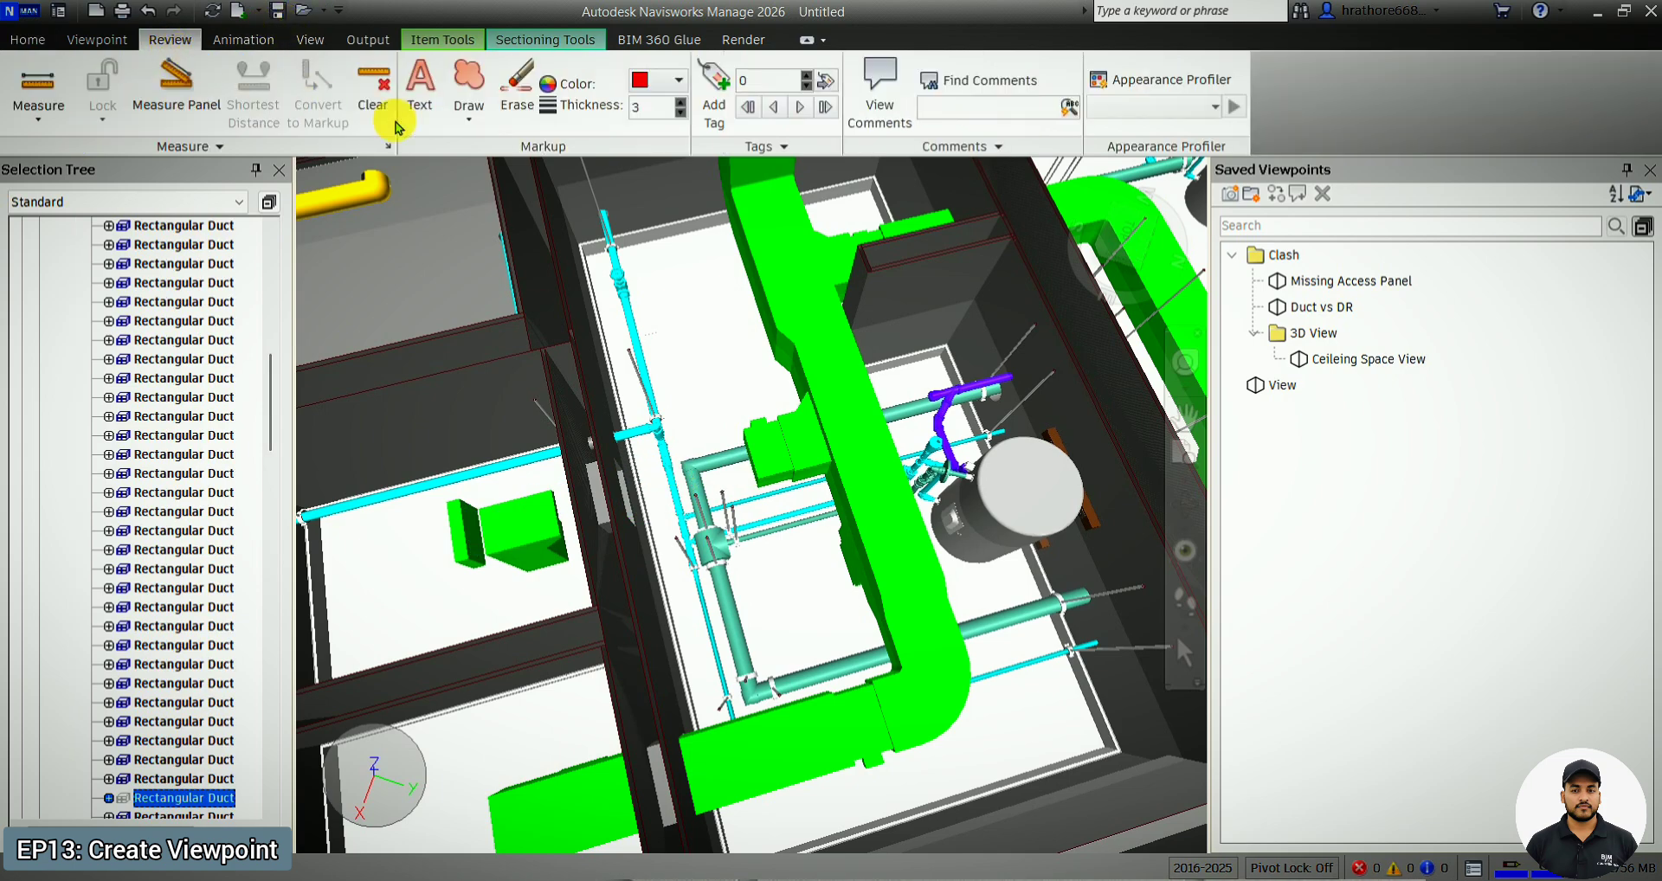
click(468, 105)
click(500, 162)
click(663, 504)
click(639, 426)
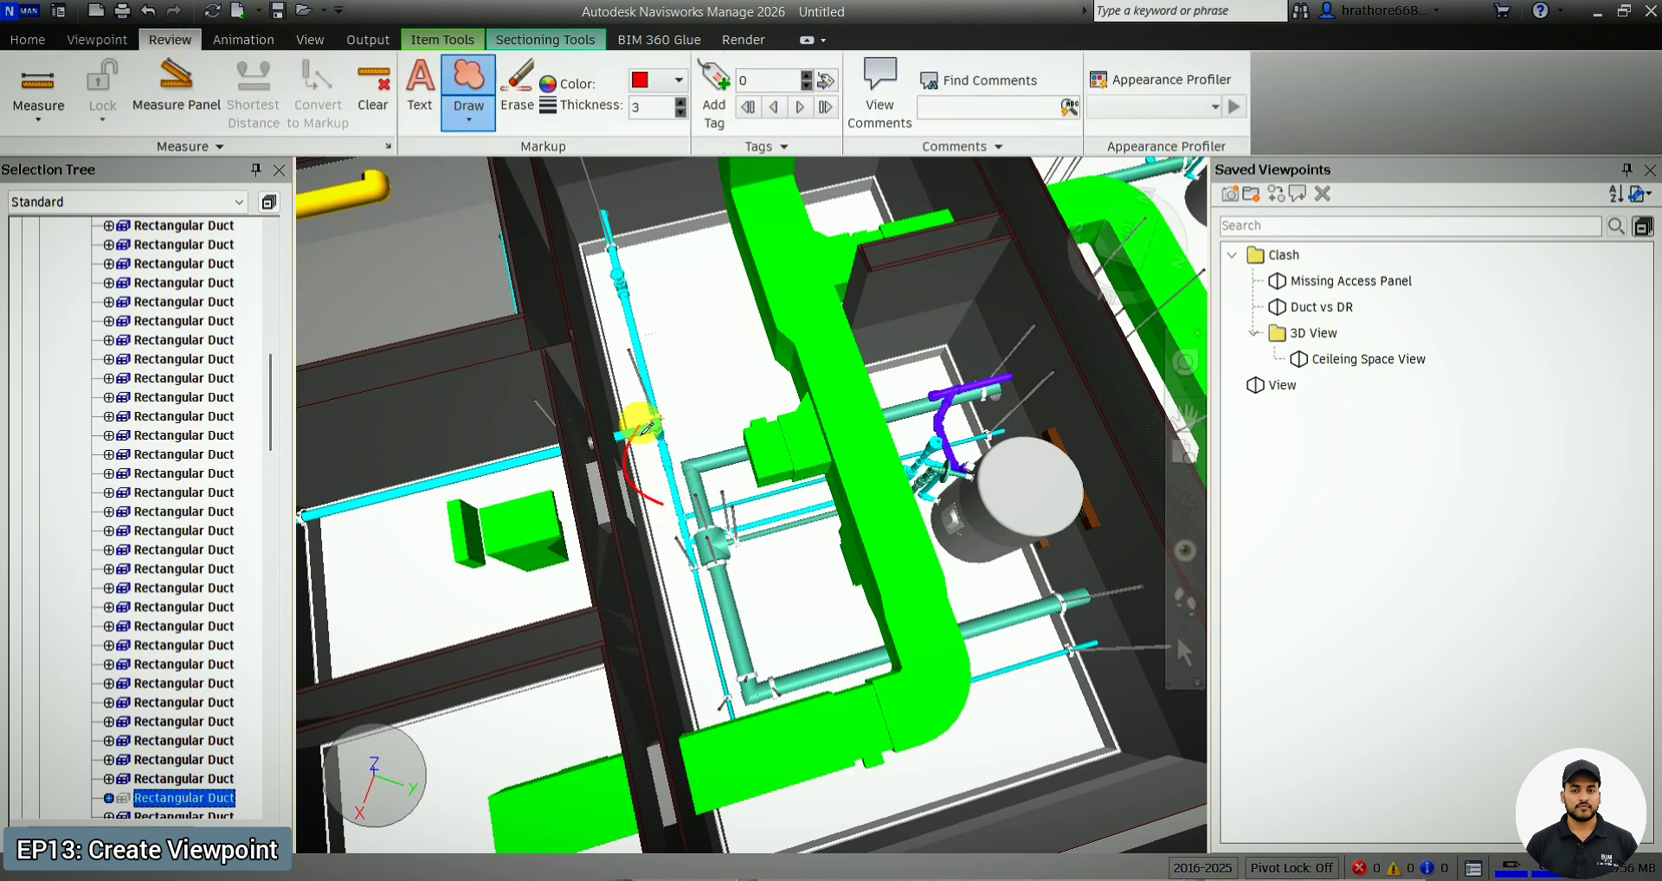
click(665, 393)
click(957, 408)
click(818, 492)
click(803, 499)
click(732, 501)
right_click(731, 502)
- Add the markup text "issue" inside the new red cloud
click(419, 86)
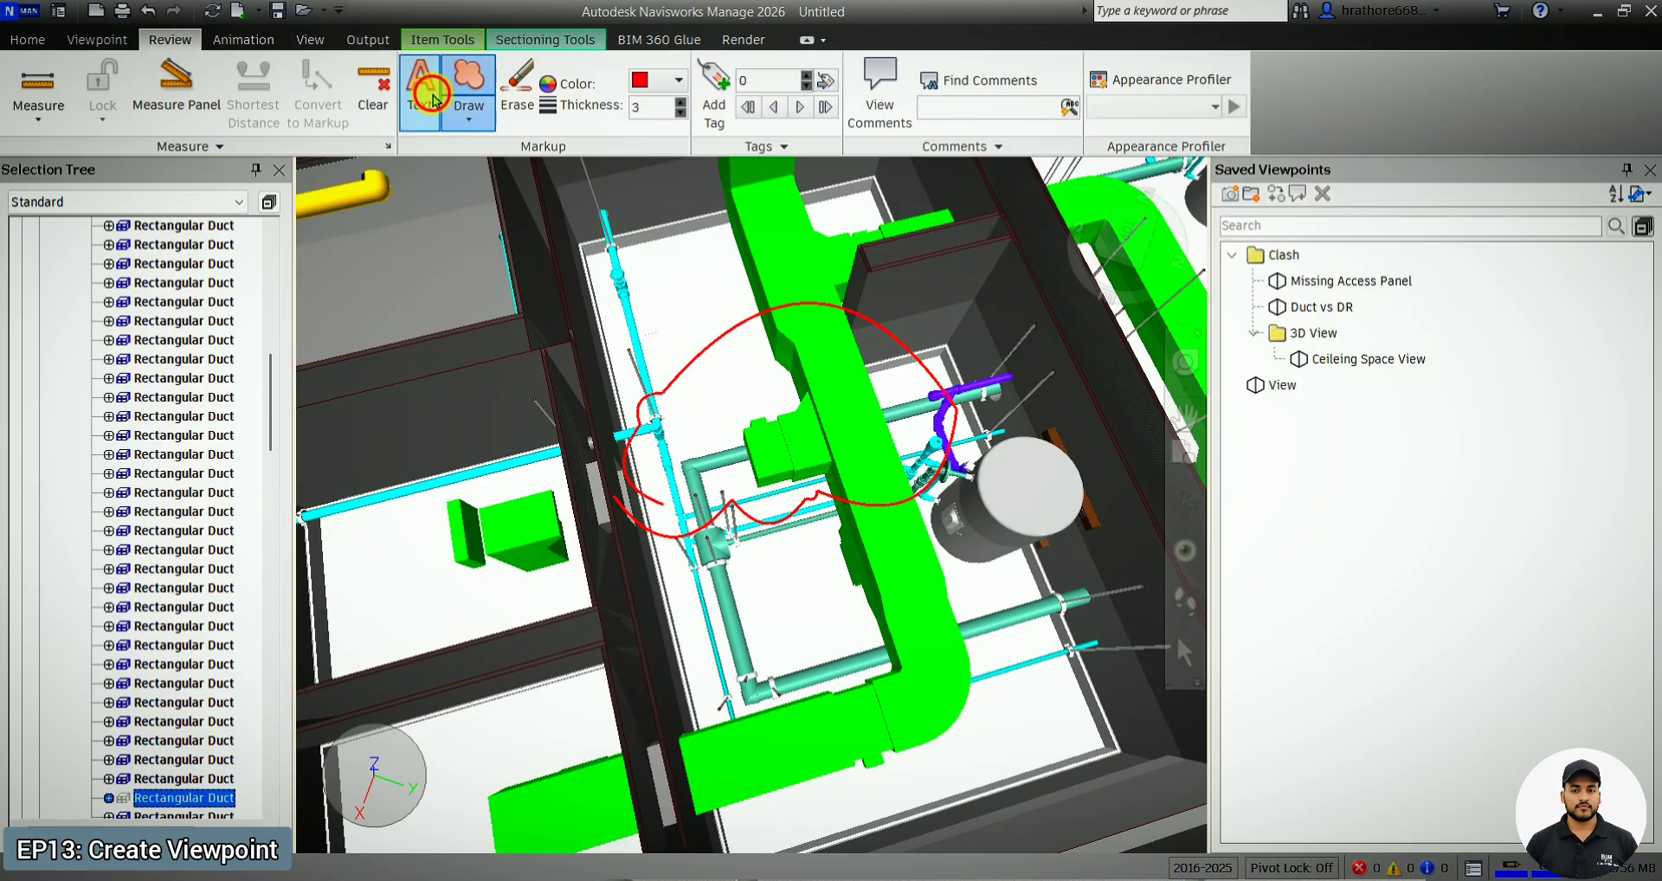
click(732, 428)
text(issue)
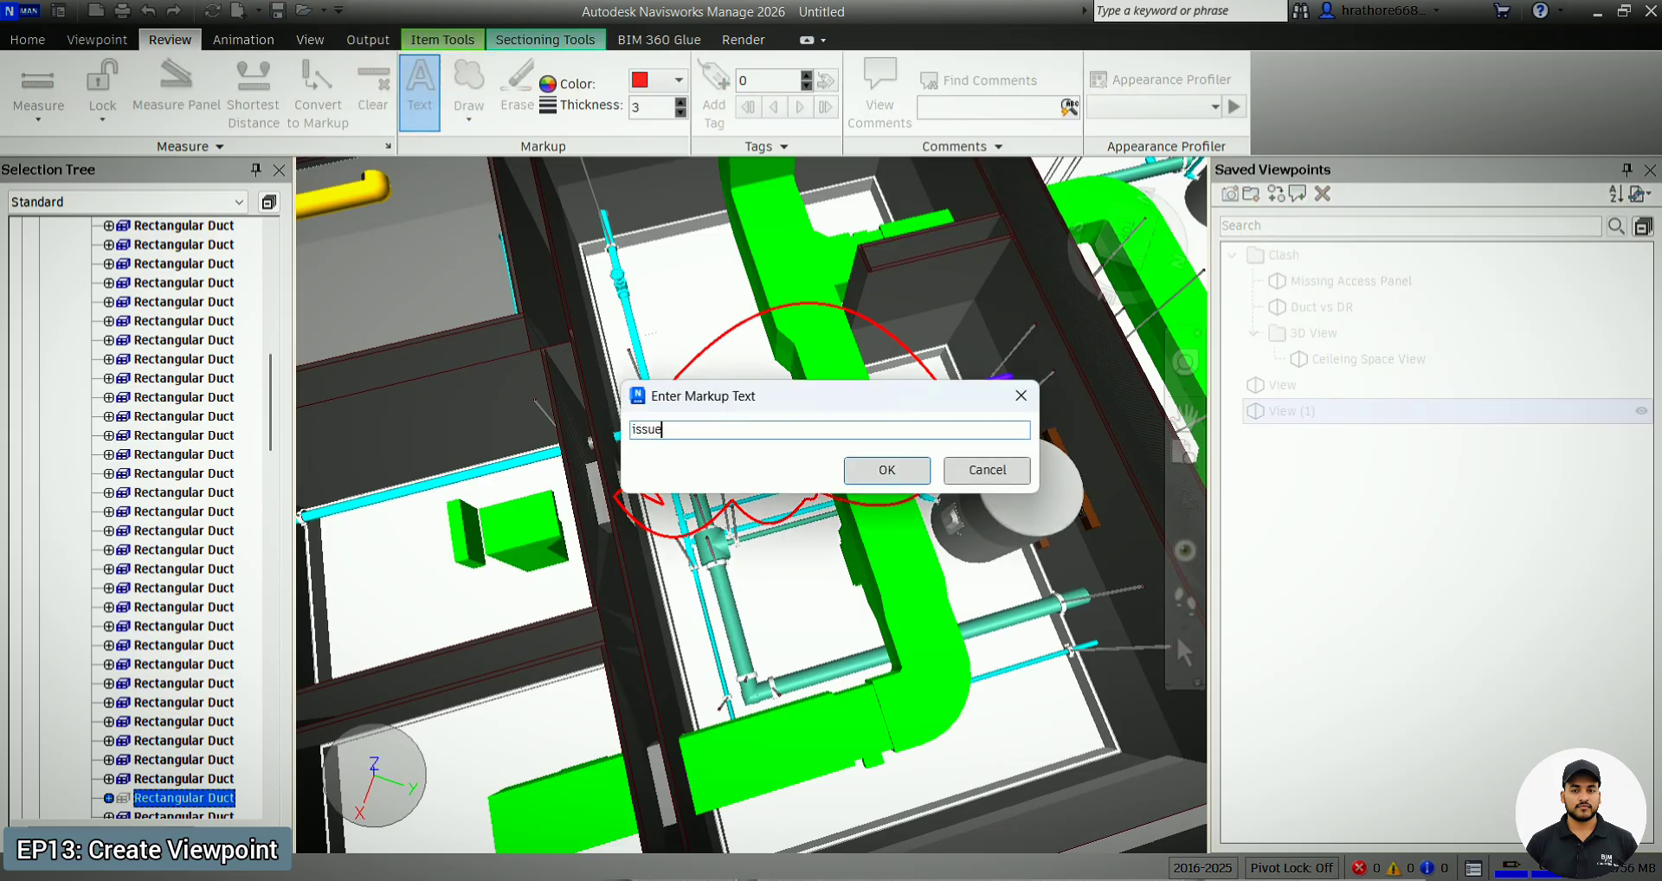
click(885, 470)
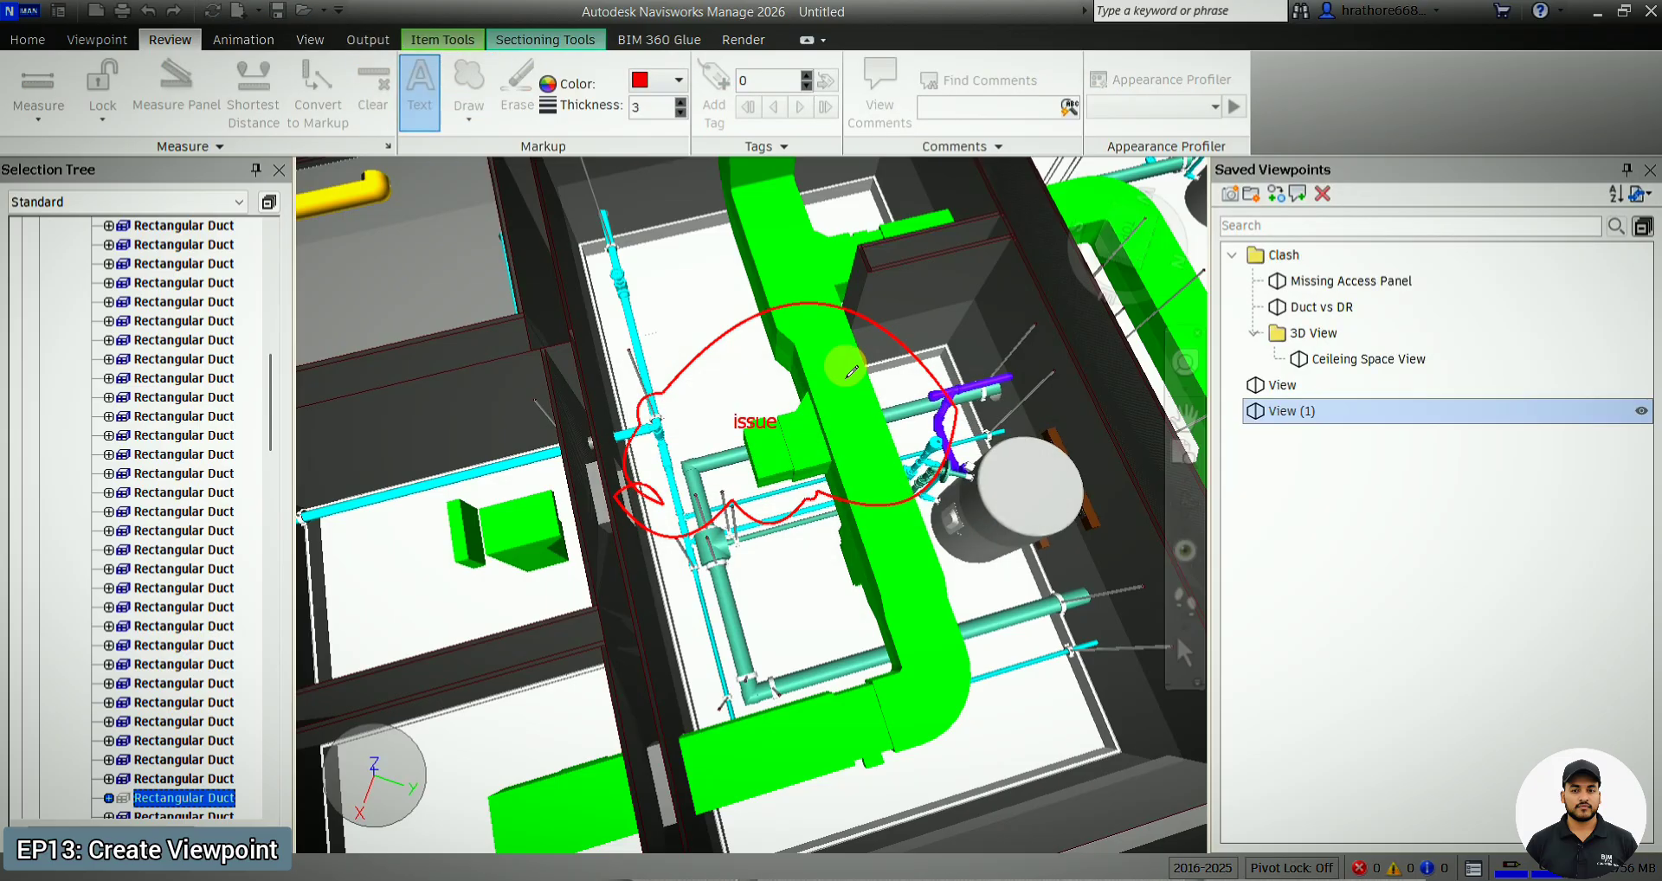
- Unhide all items, then recall the View viewpoint to check how it shows the duct branch
scroll(676, 471, down, 3)
scroll(674, 469, down, 4)
scroll(937, 348, up, 2)
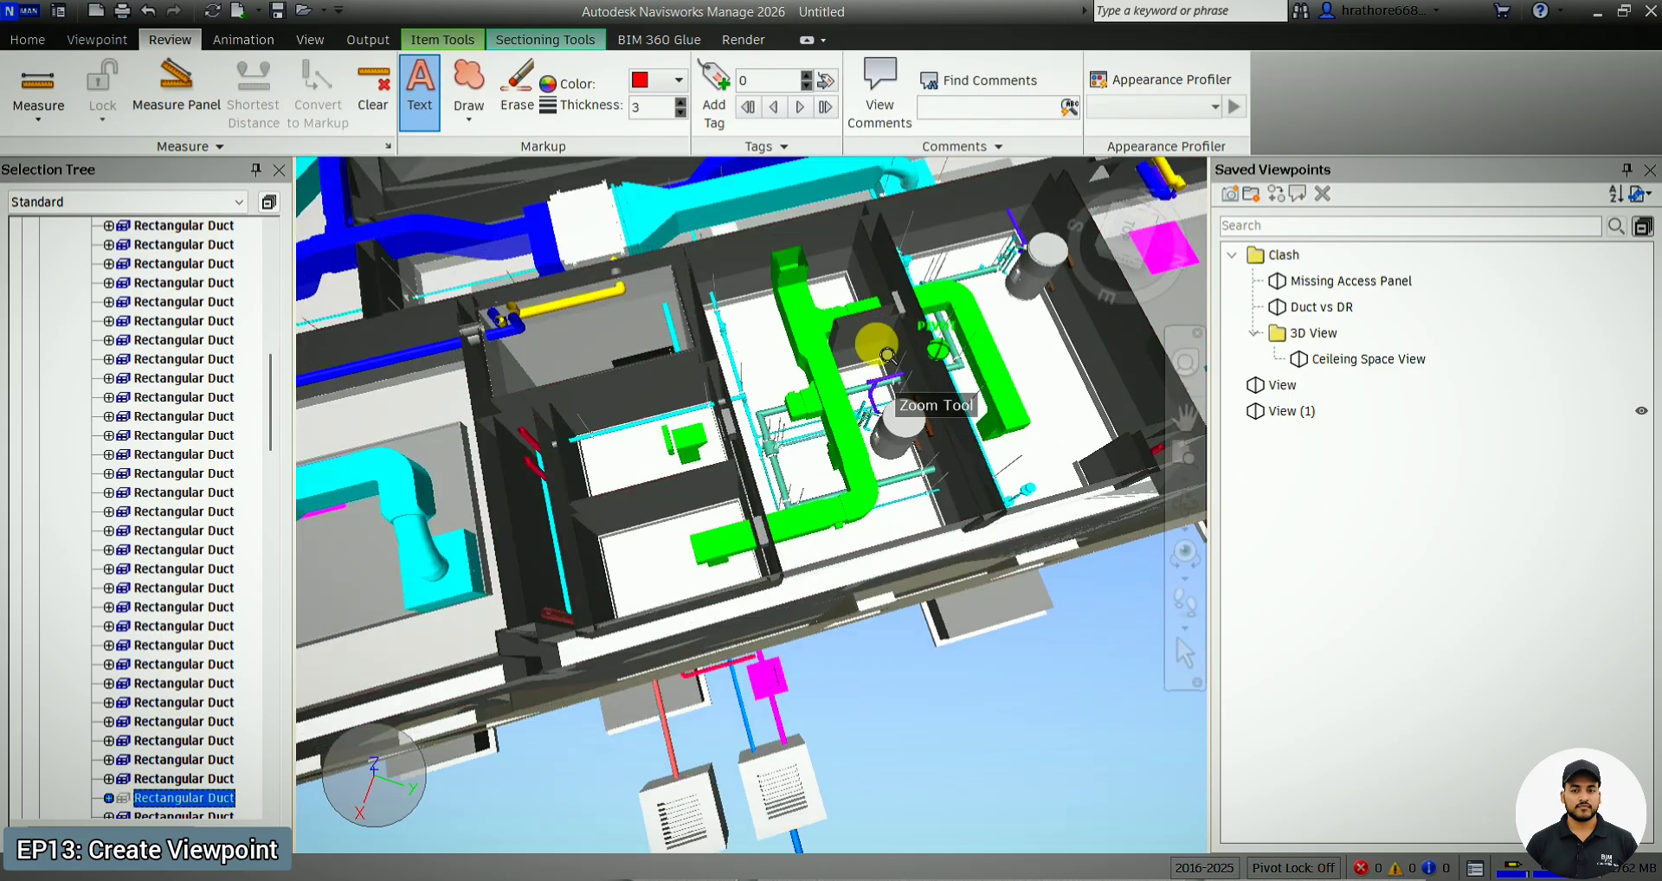
click(35, 40)
click(641, 128)
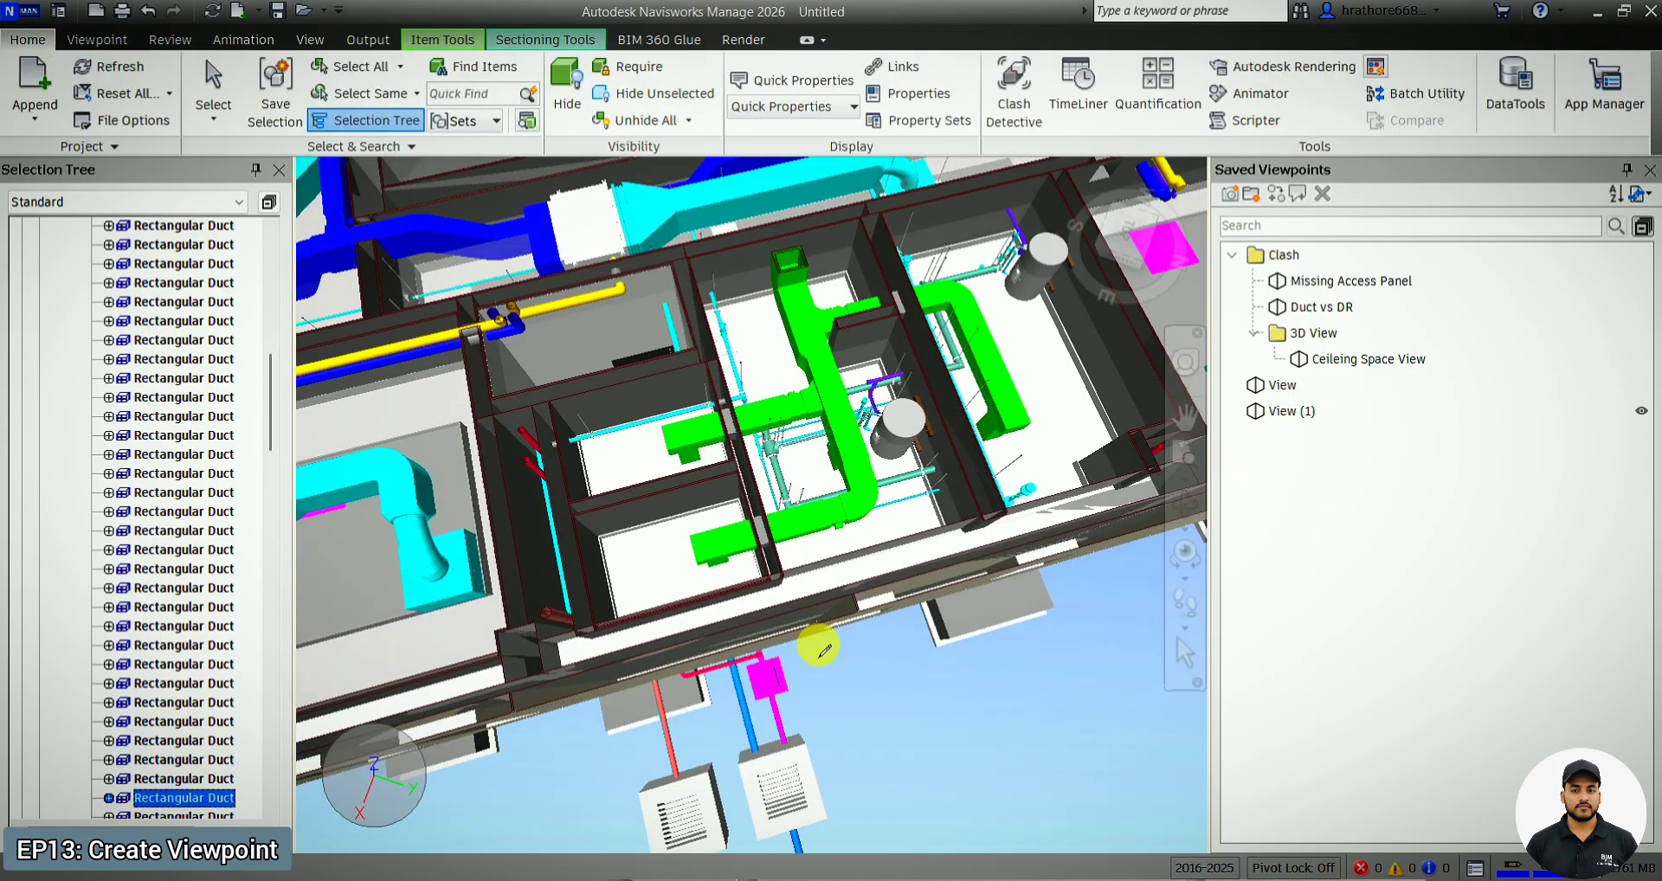
scroll(818, 645, down, 1)
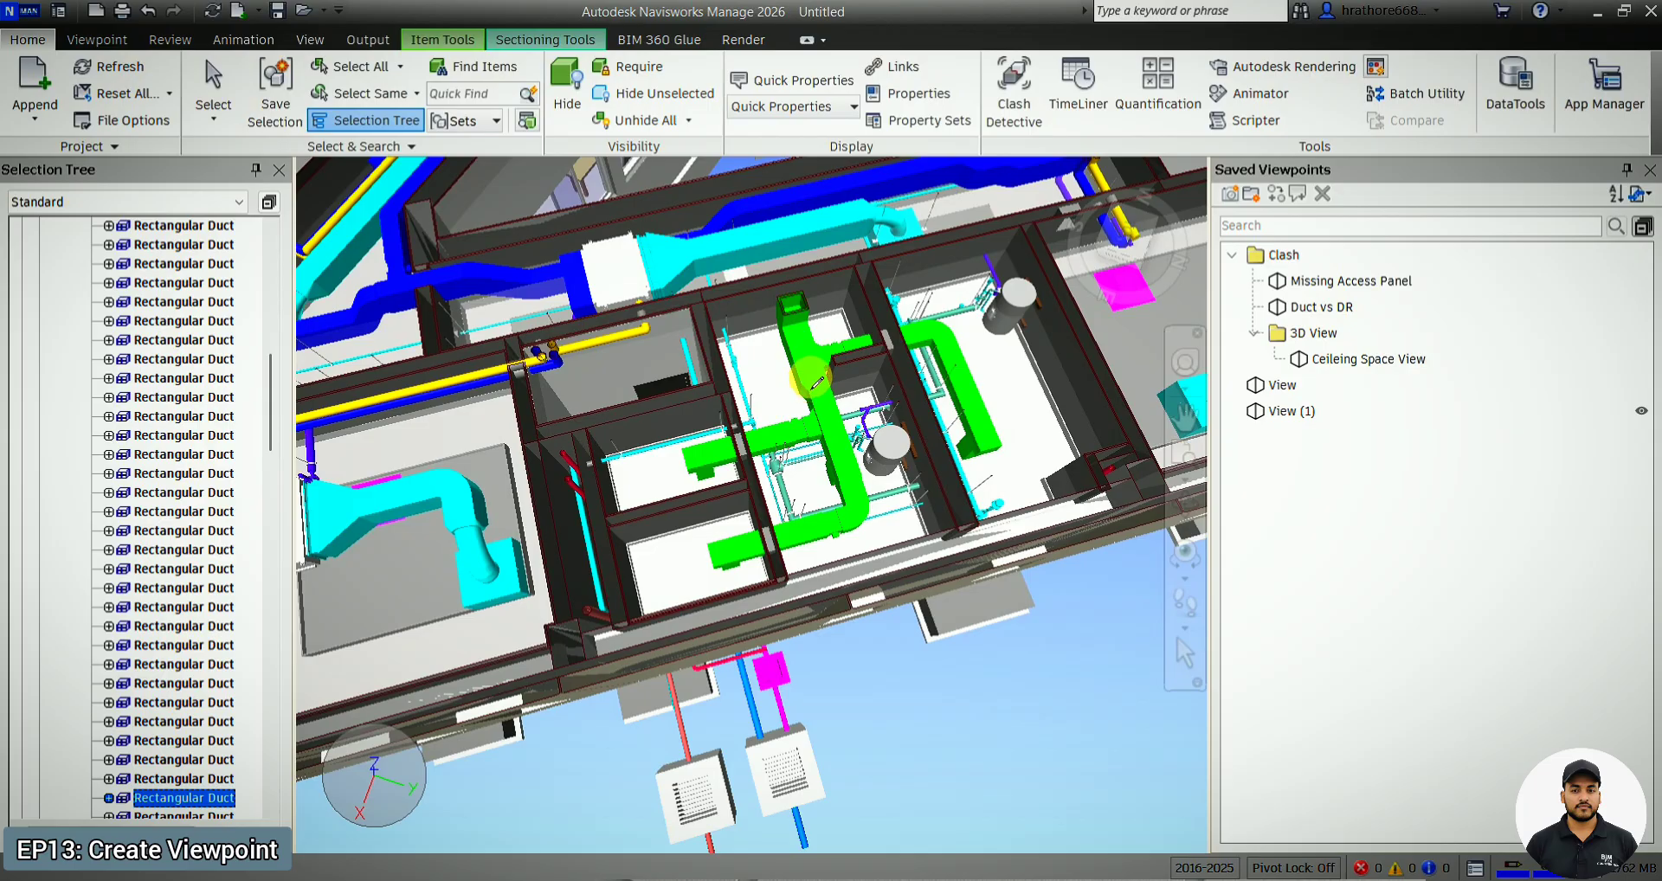
click(1306, 386)
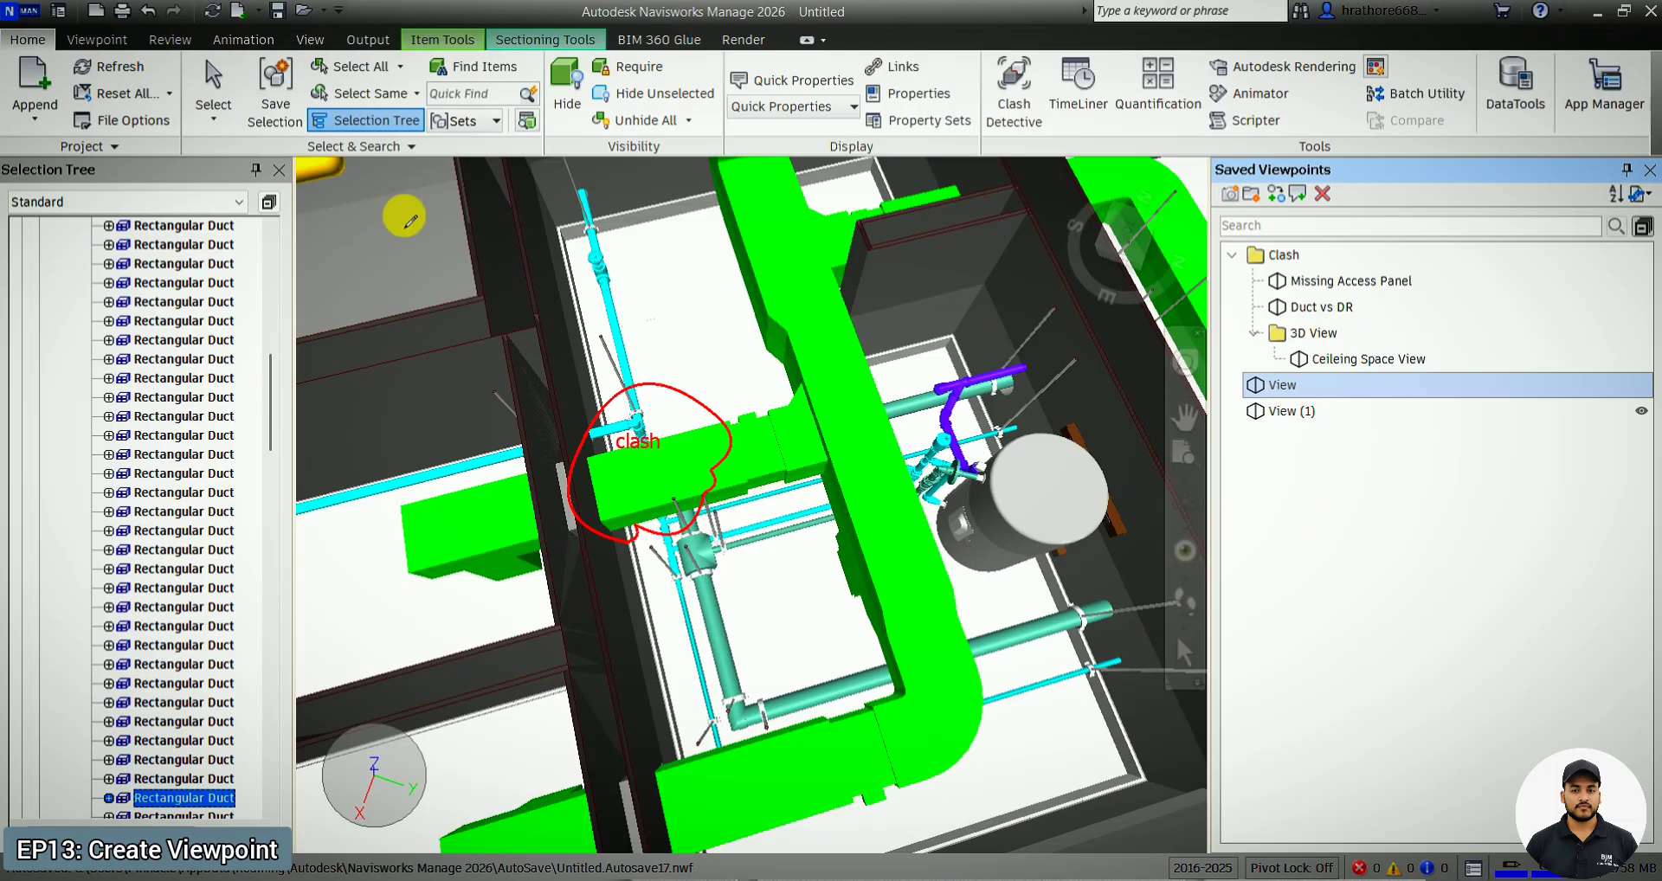
- Review the Viewpoint Defaults settings in the options again and close them without changes
click(31, 18)
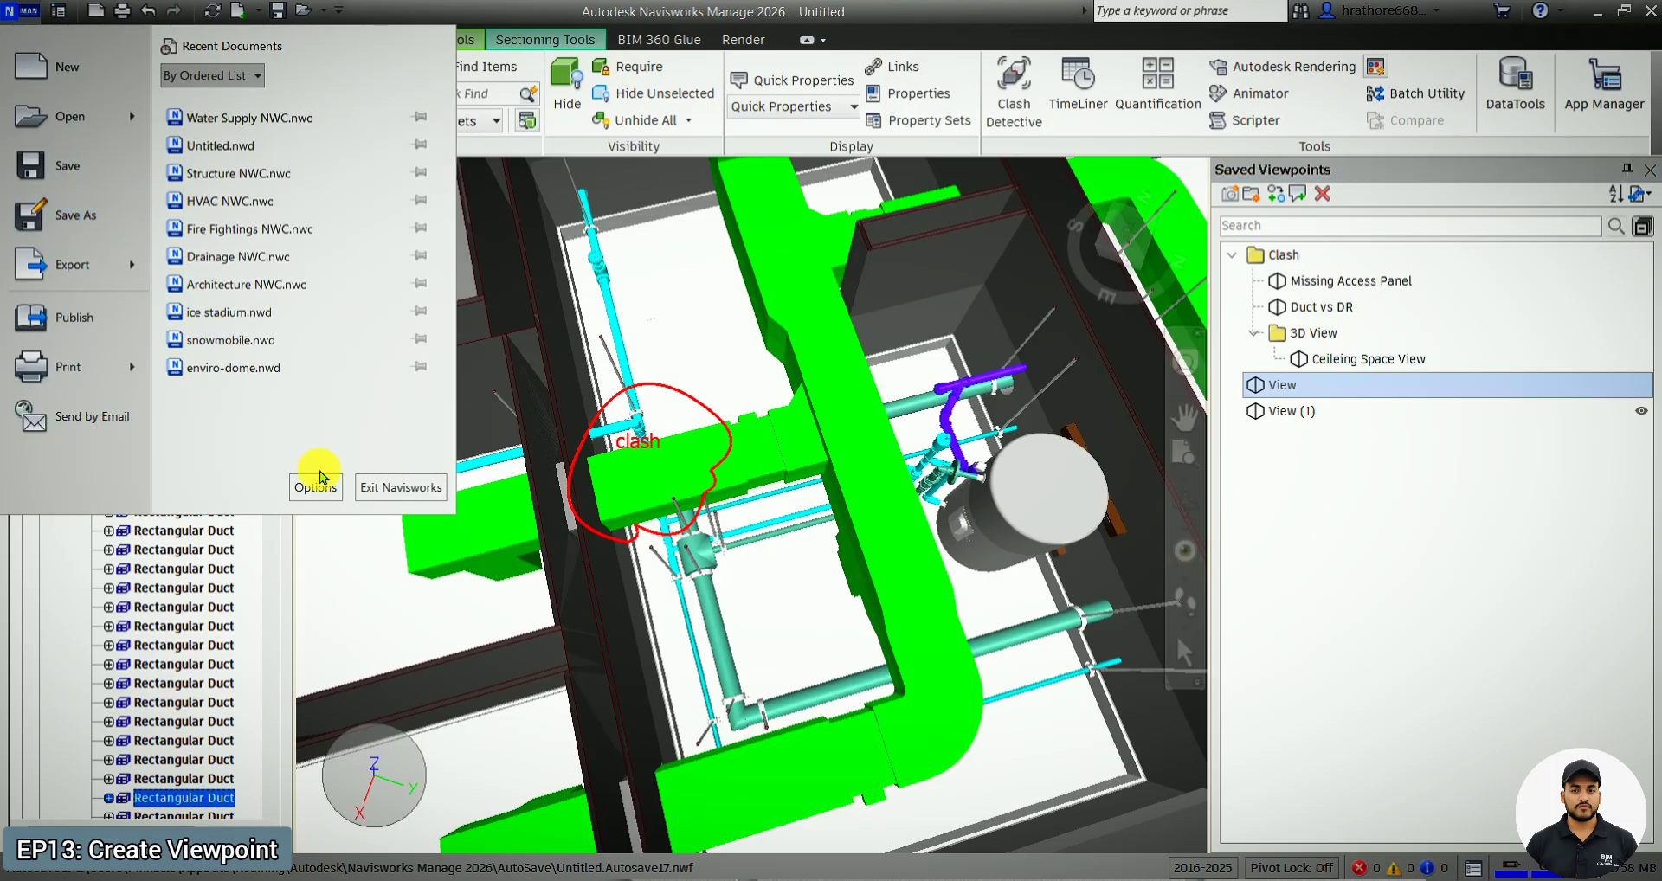
click(316, 479)
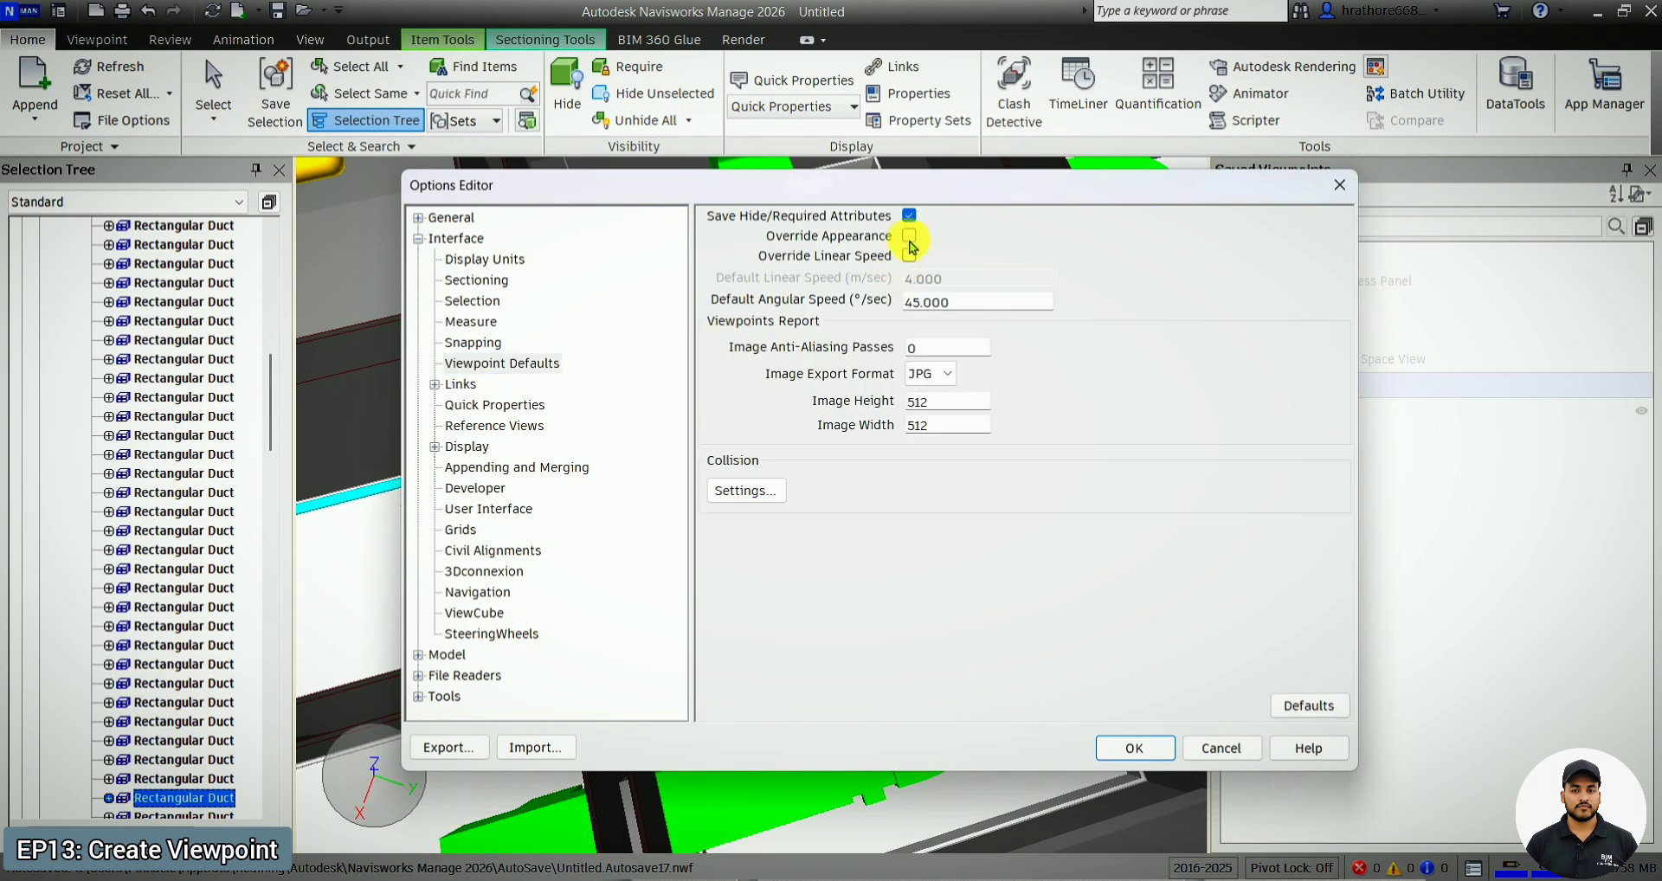
click(1355, 186)
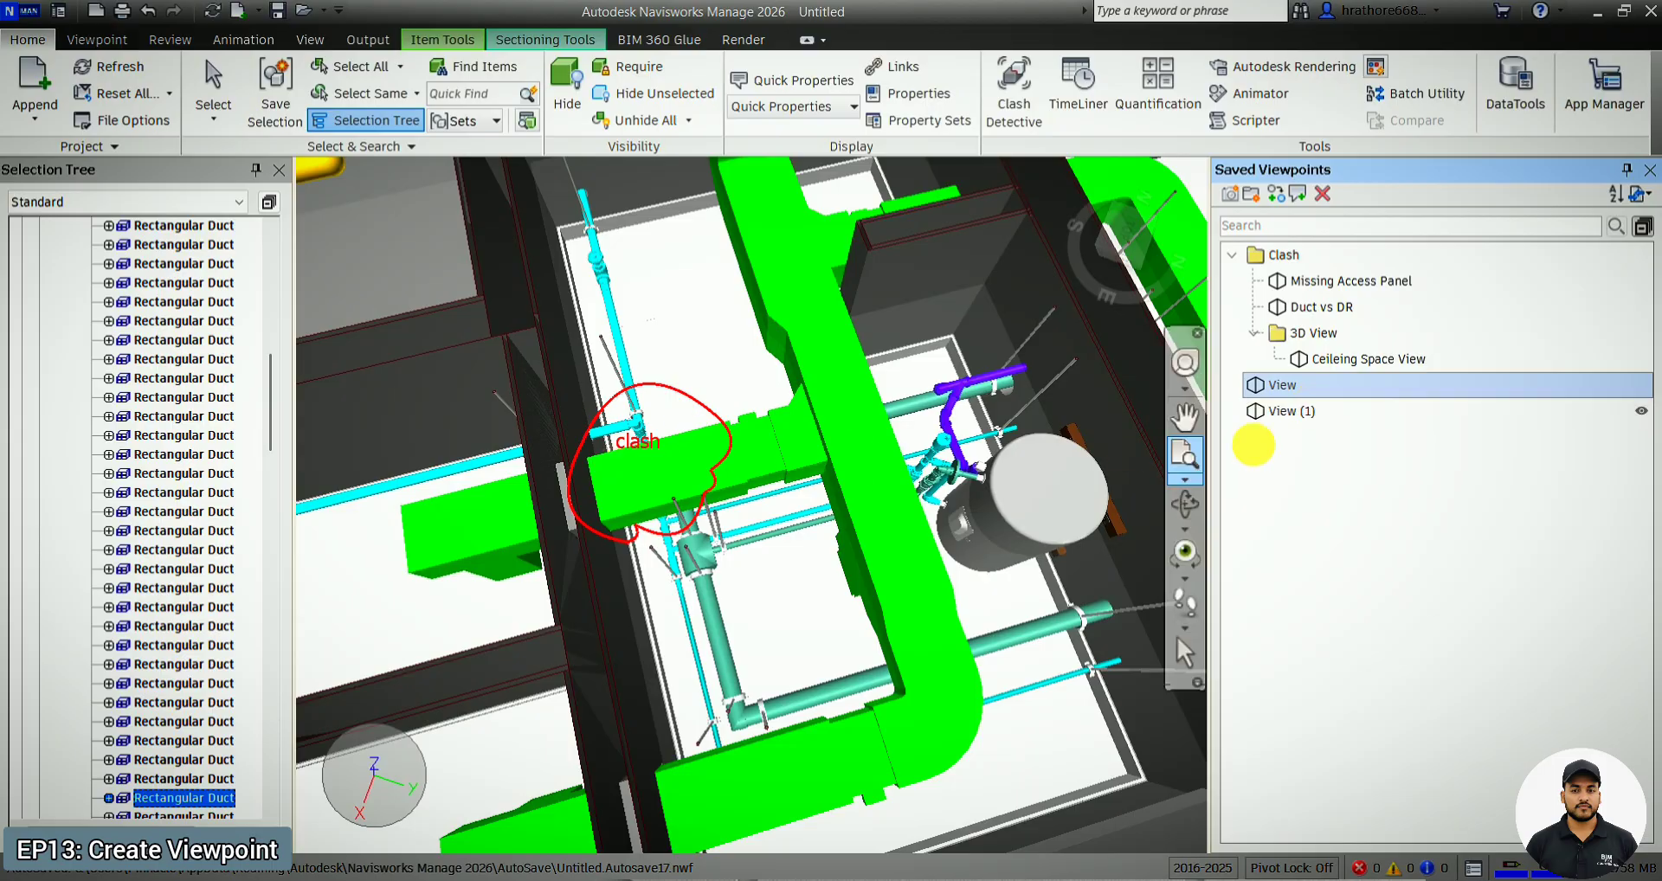
- Alternate between the View (1) and View viewpoints to compare their hidden-item states
click(1303, 414)
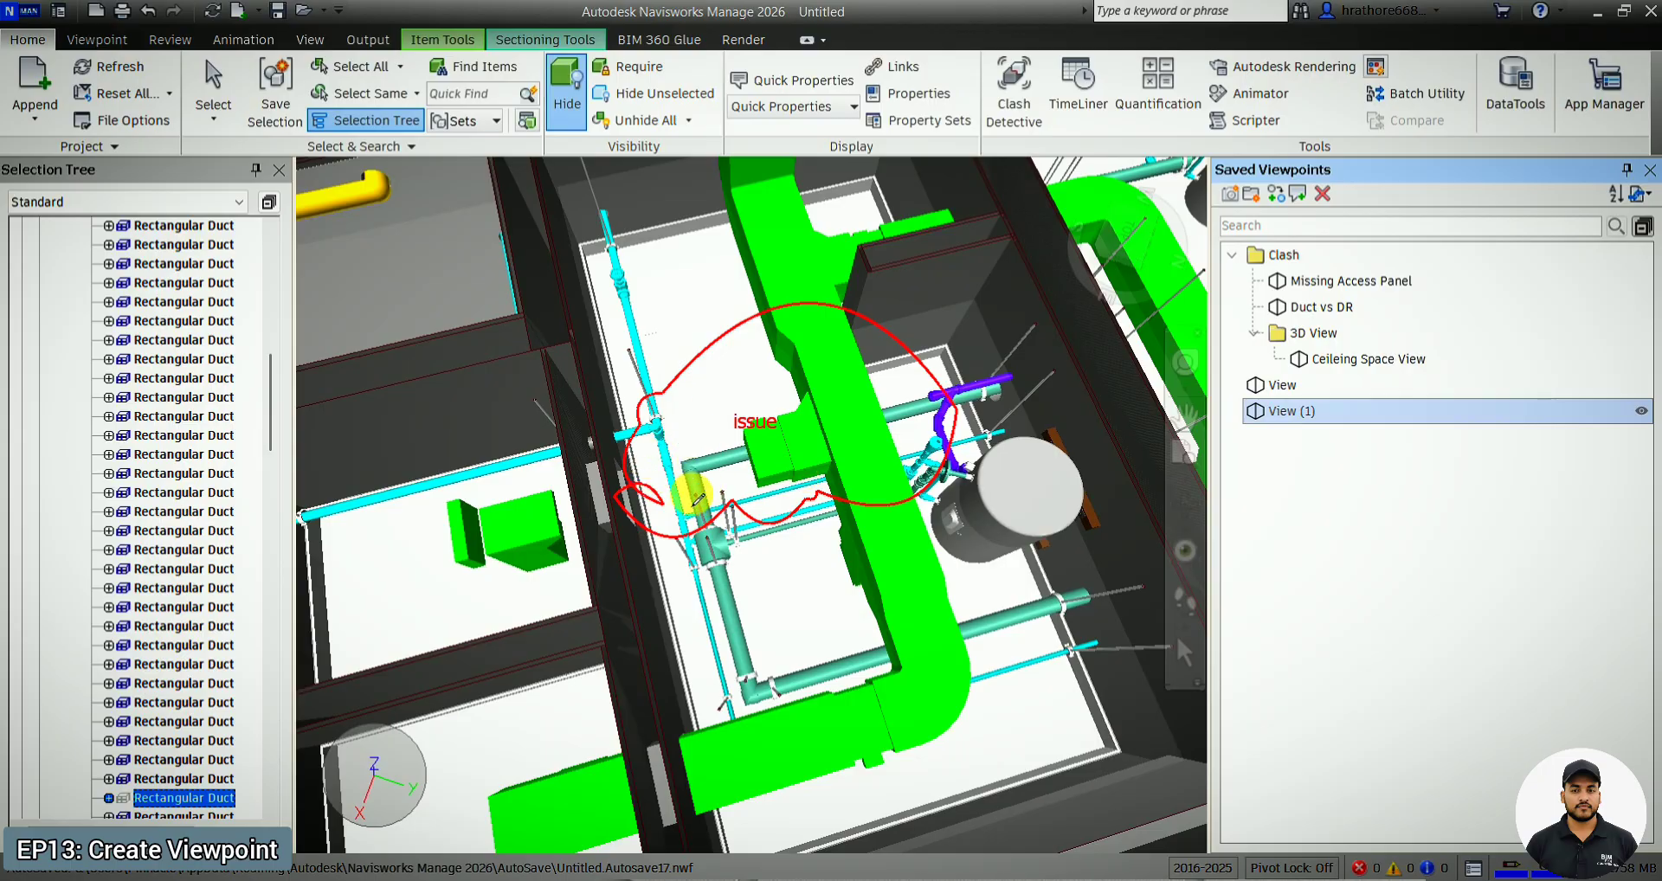
click(1277, 384)
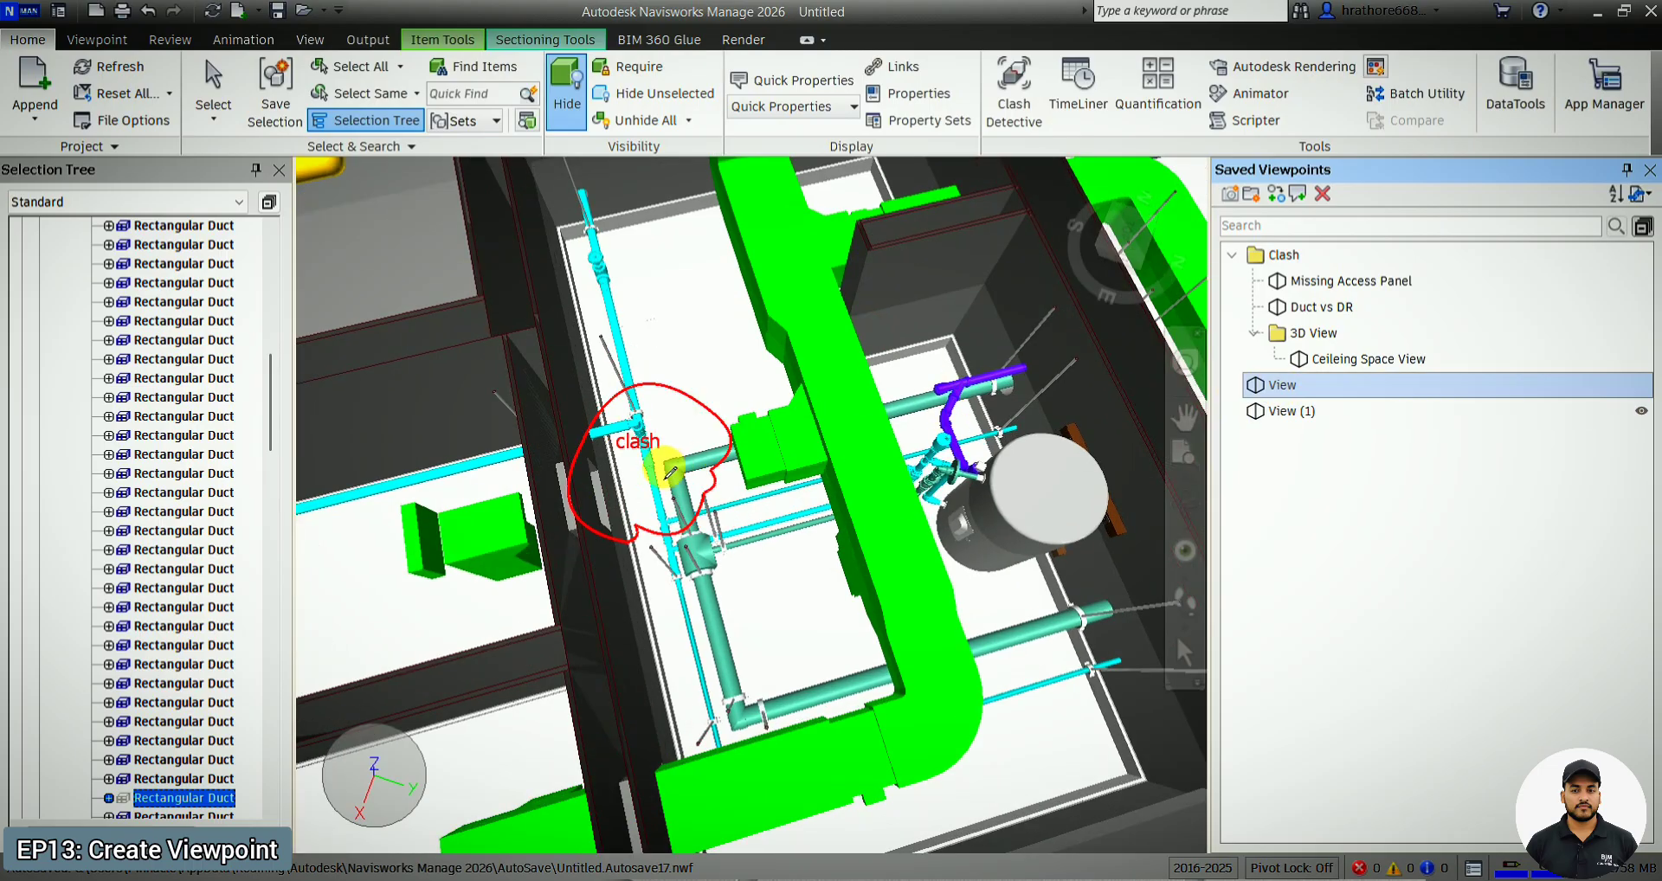
click(1322, 412)
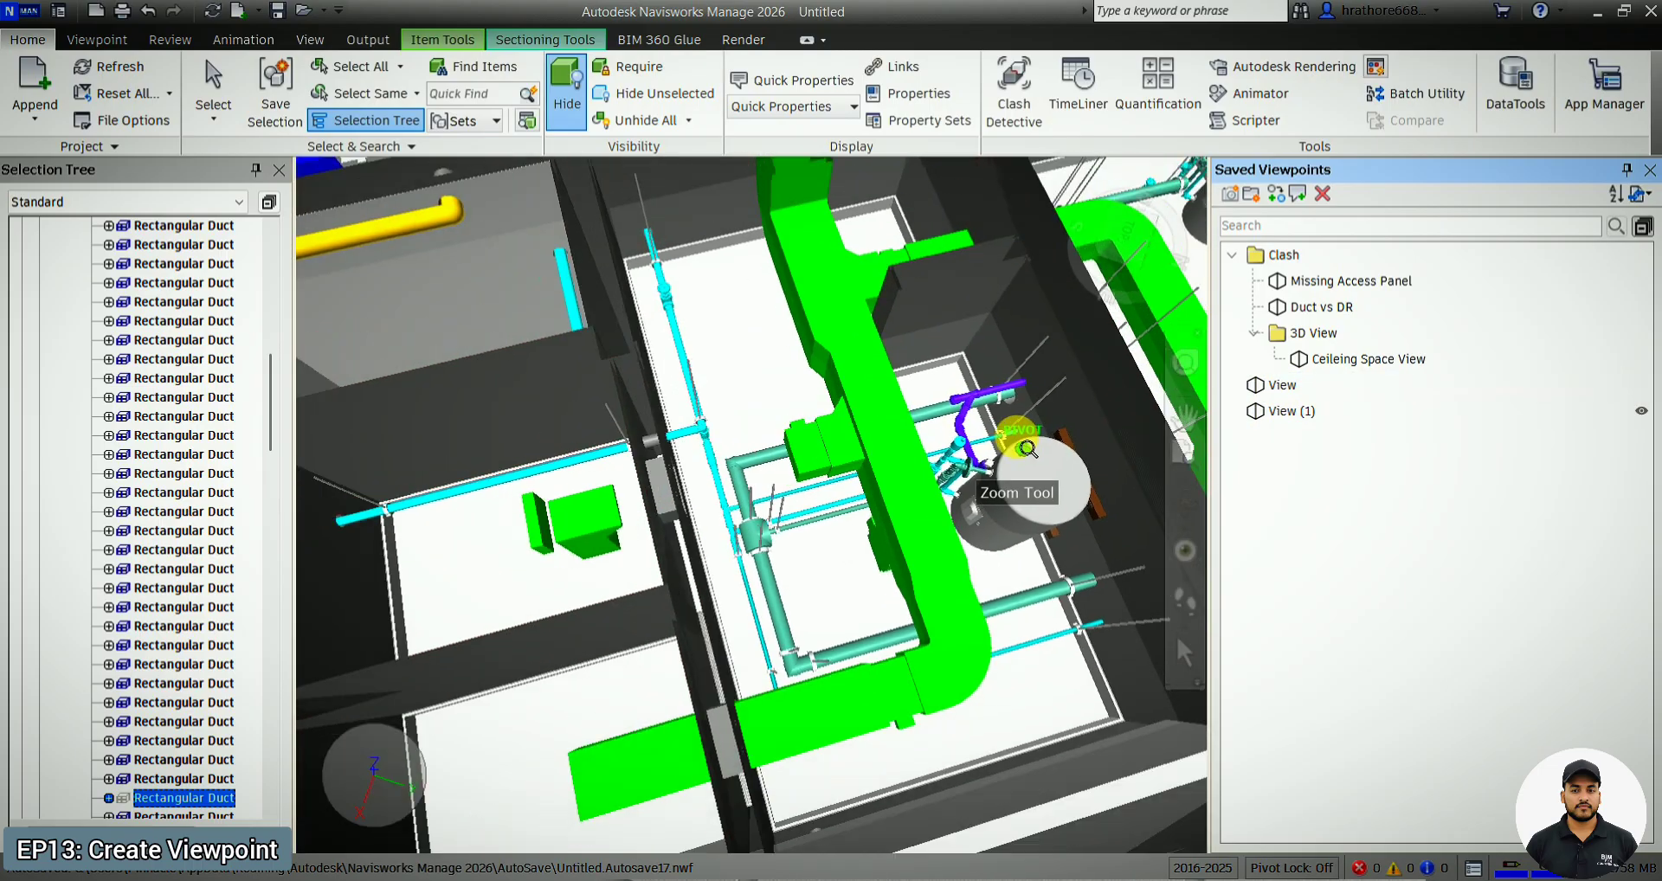
- Unhide all items again and recall View (1), View and View (1) to retest the saved visibility
click(674, 123)
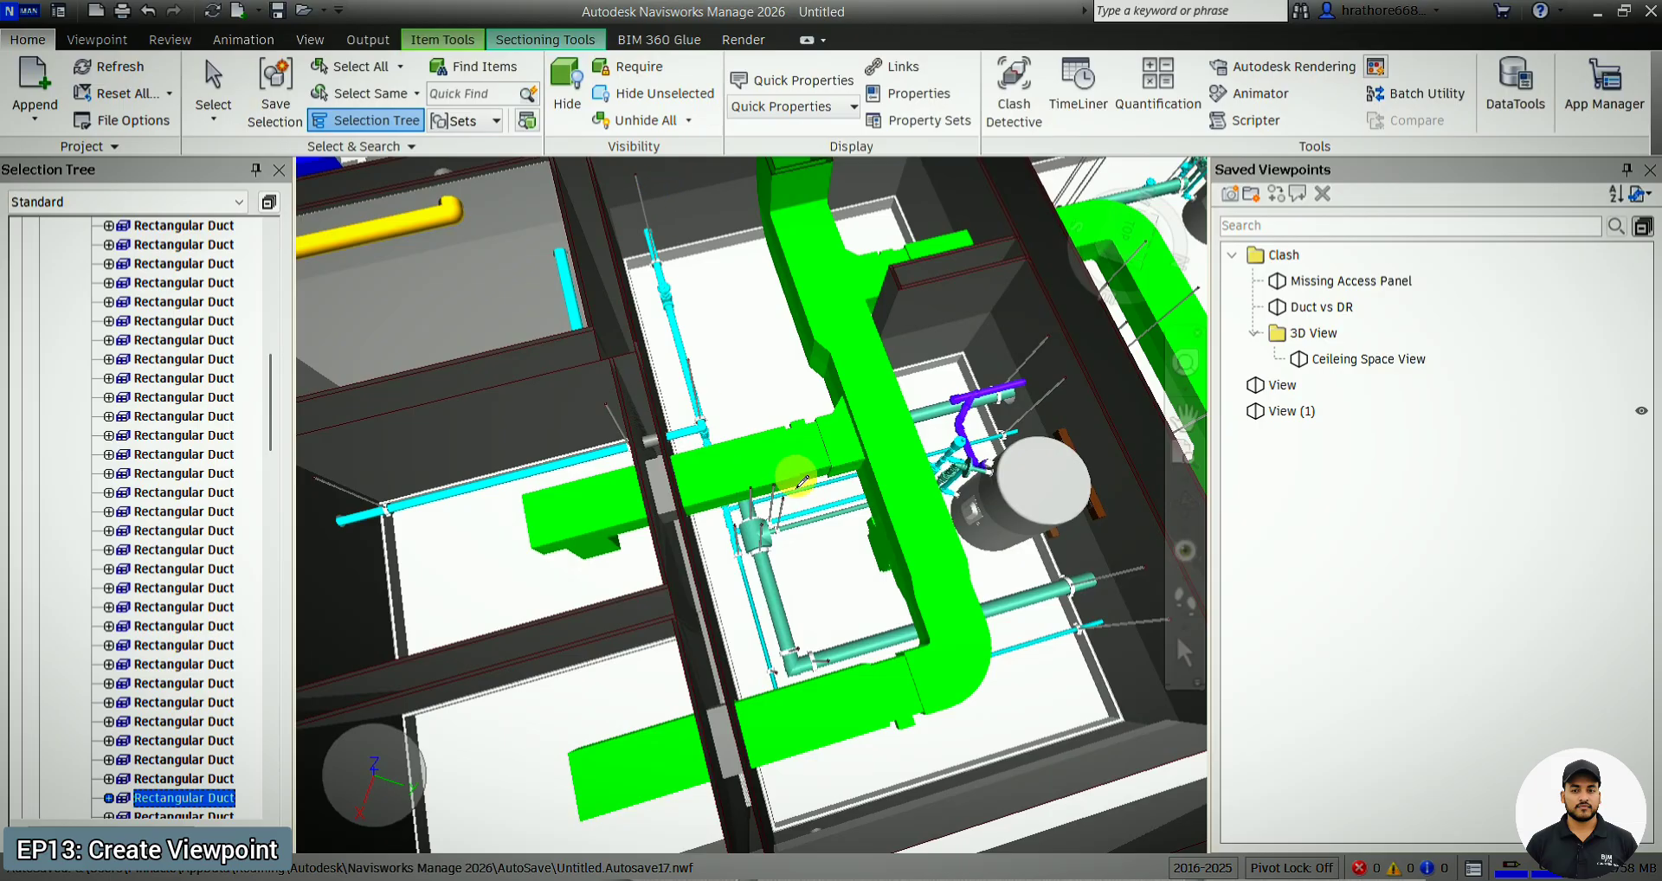
click(1281, 414)
click(1287, 386)
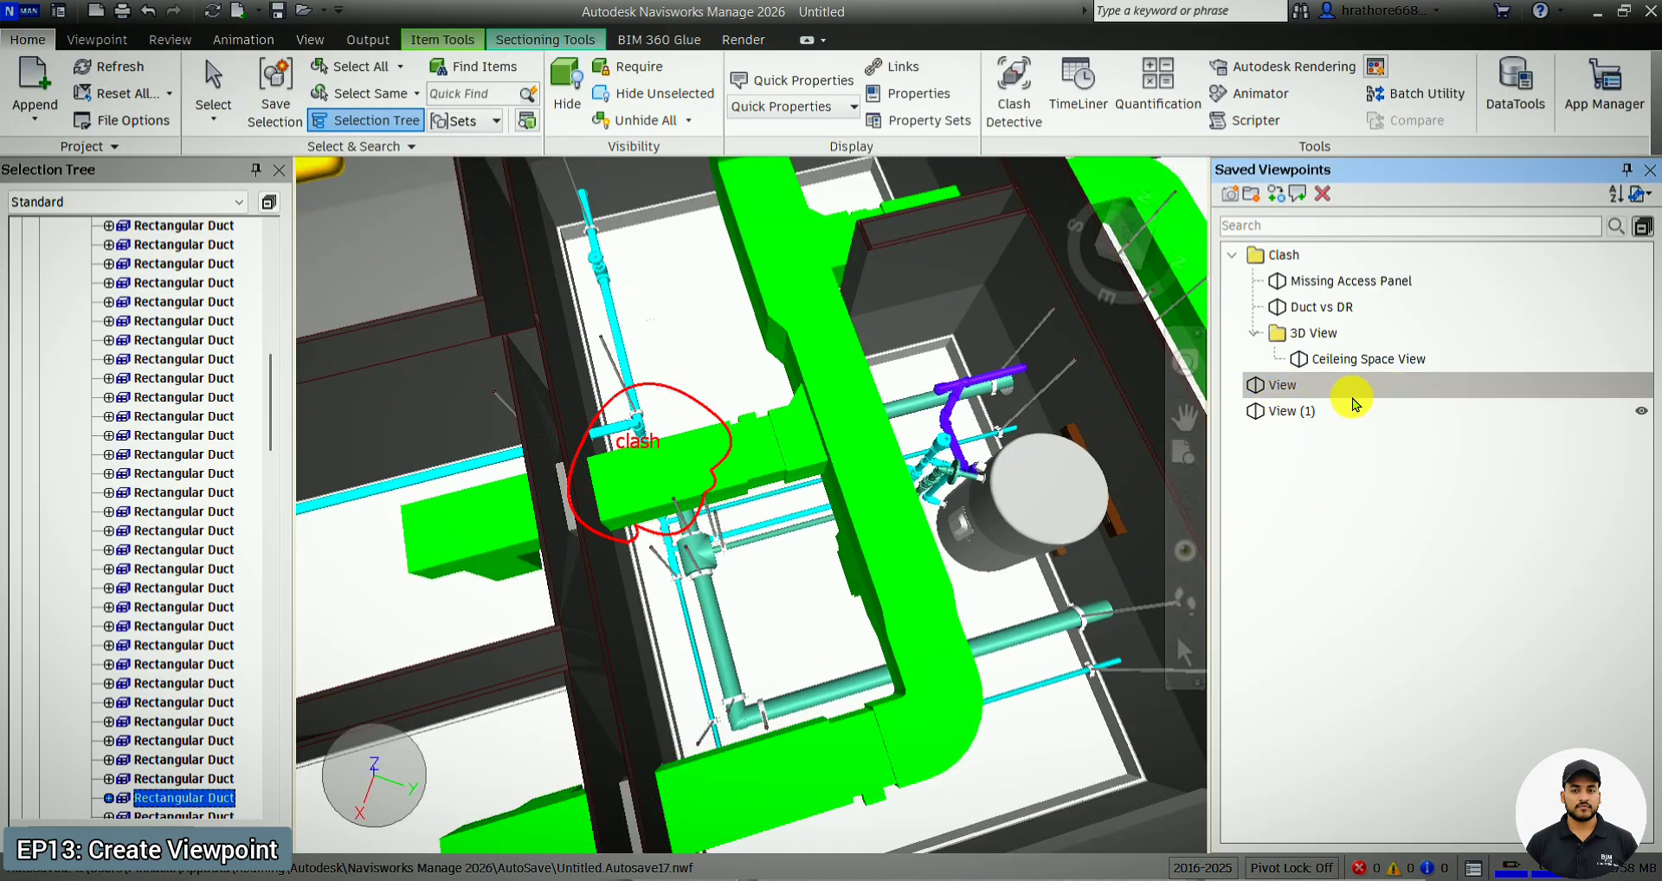
click(1330, 418)
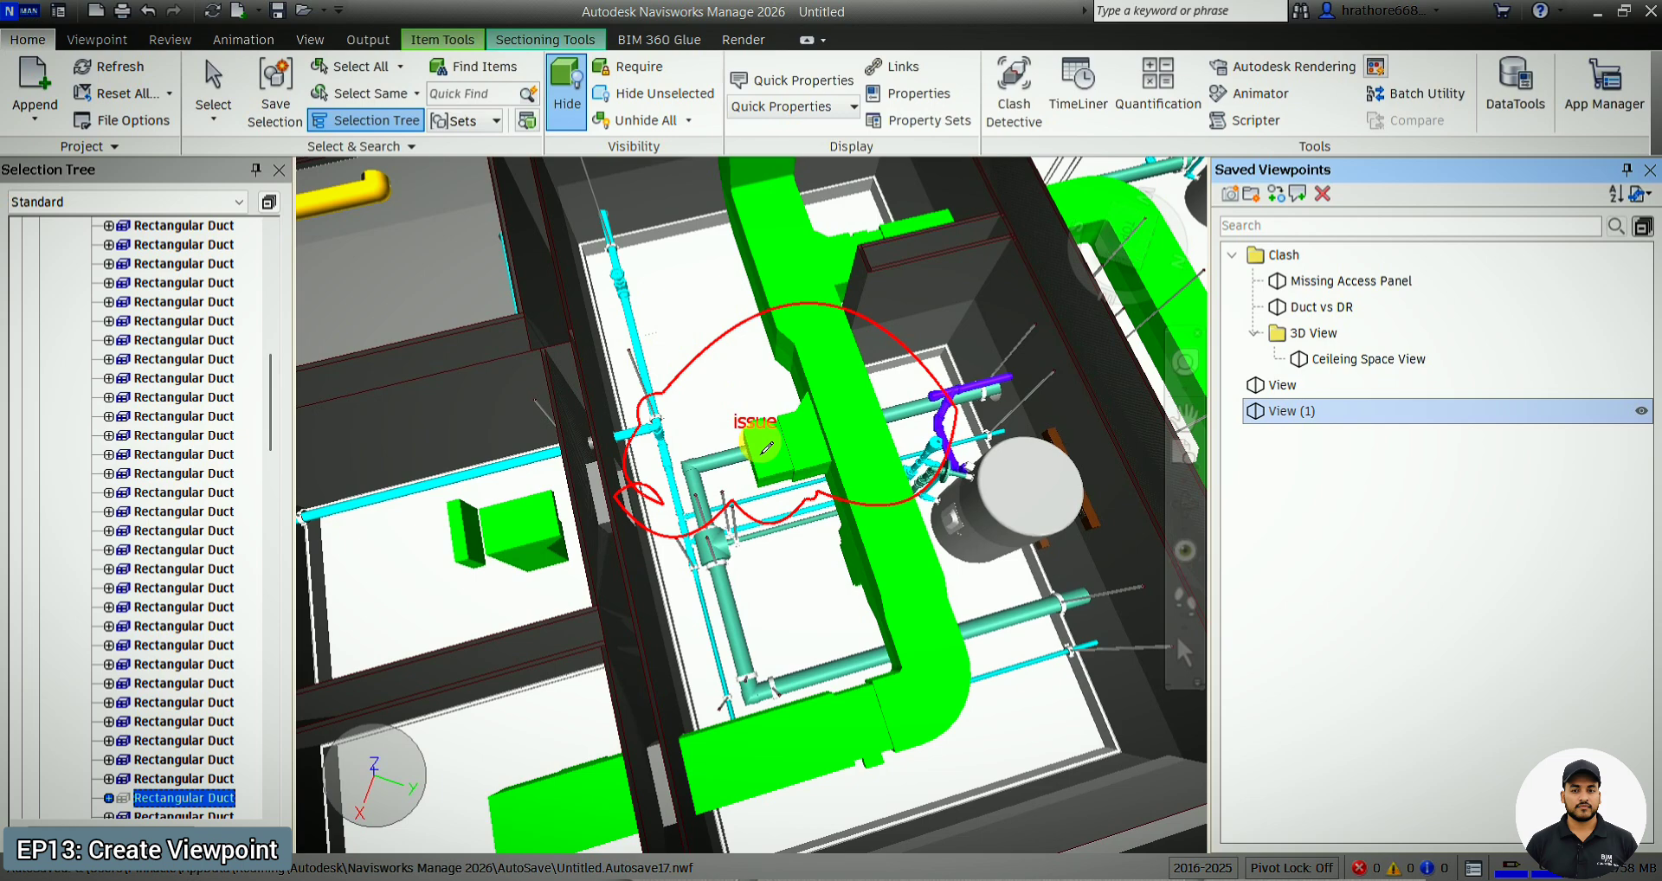